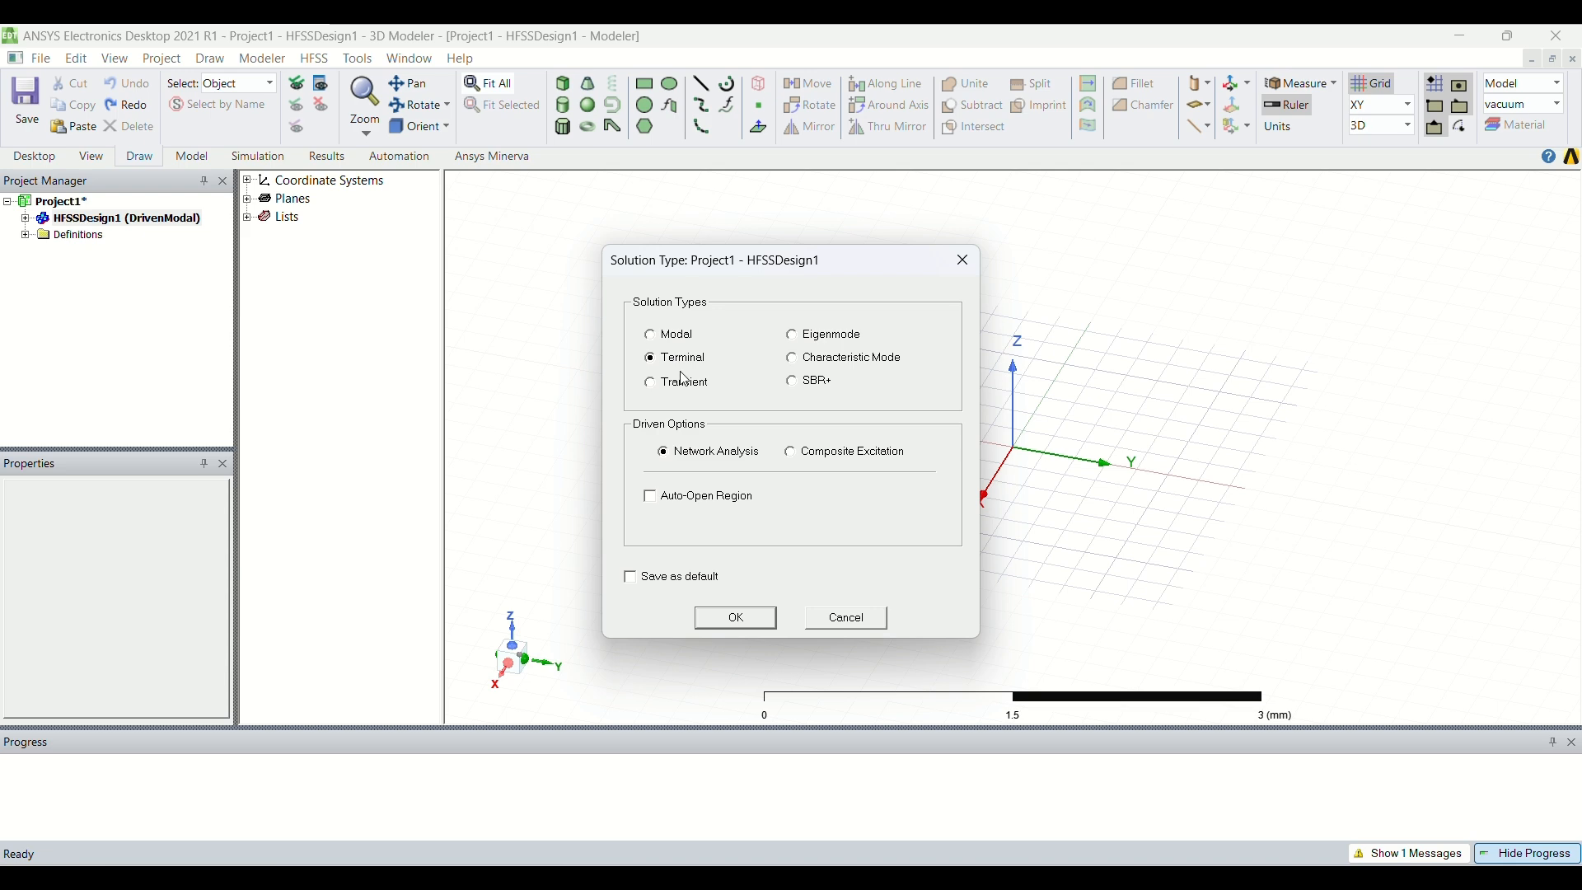
Accept the Terminal solution type and draw a rectangle about 1.6 by 2 mm on the XY plane around the origin
{"action": "left_click", "coordinate": [732, 620]}
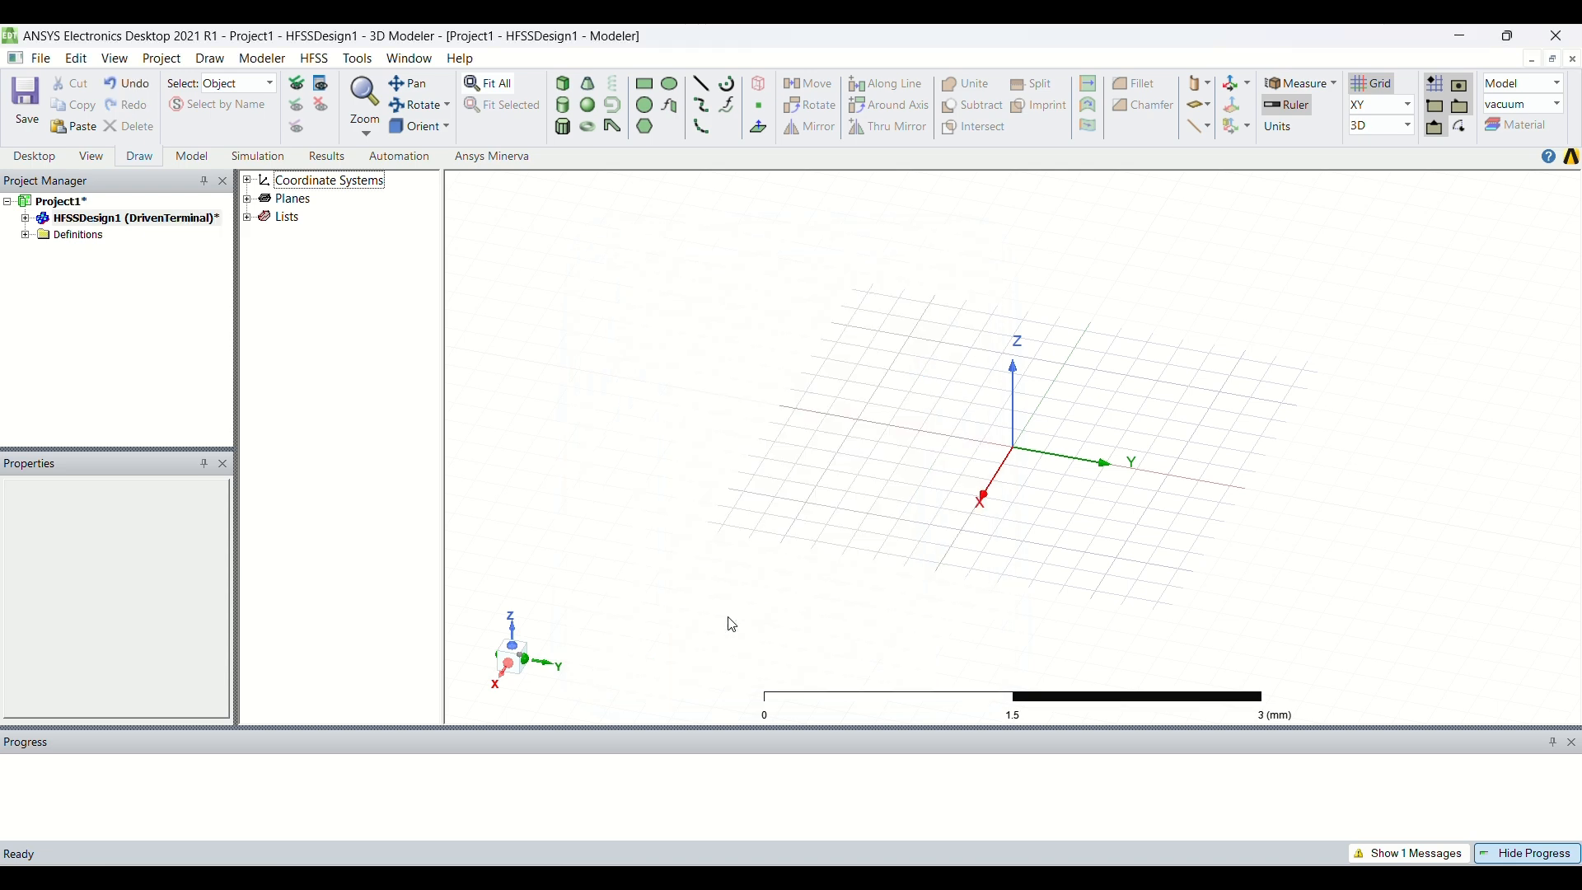
{"action": "left_click", "coordinate": [644, 83]}
{"action": "left_click", "coordinate": [858, 353]}
{"action": "left_click", "coordinate": [1096, 538]}
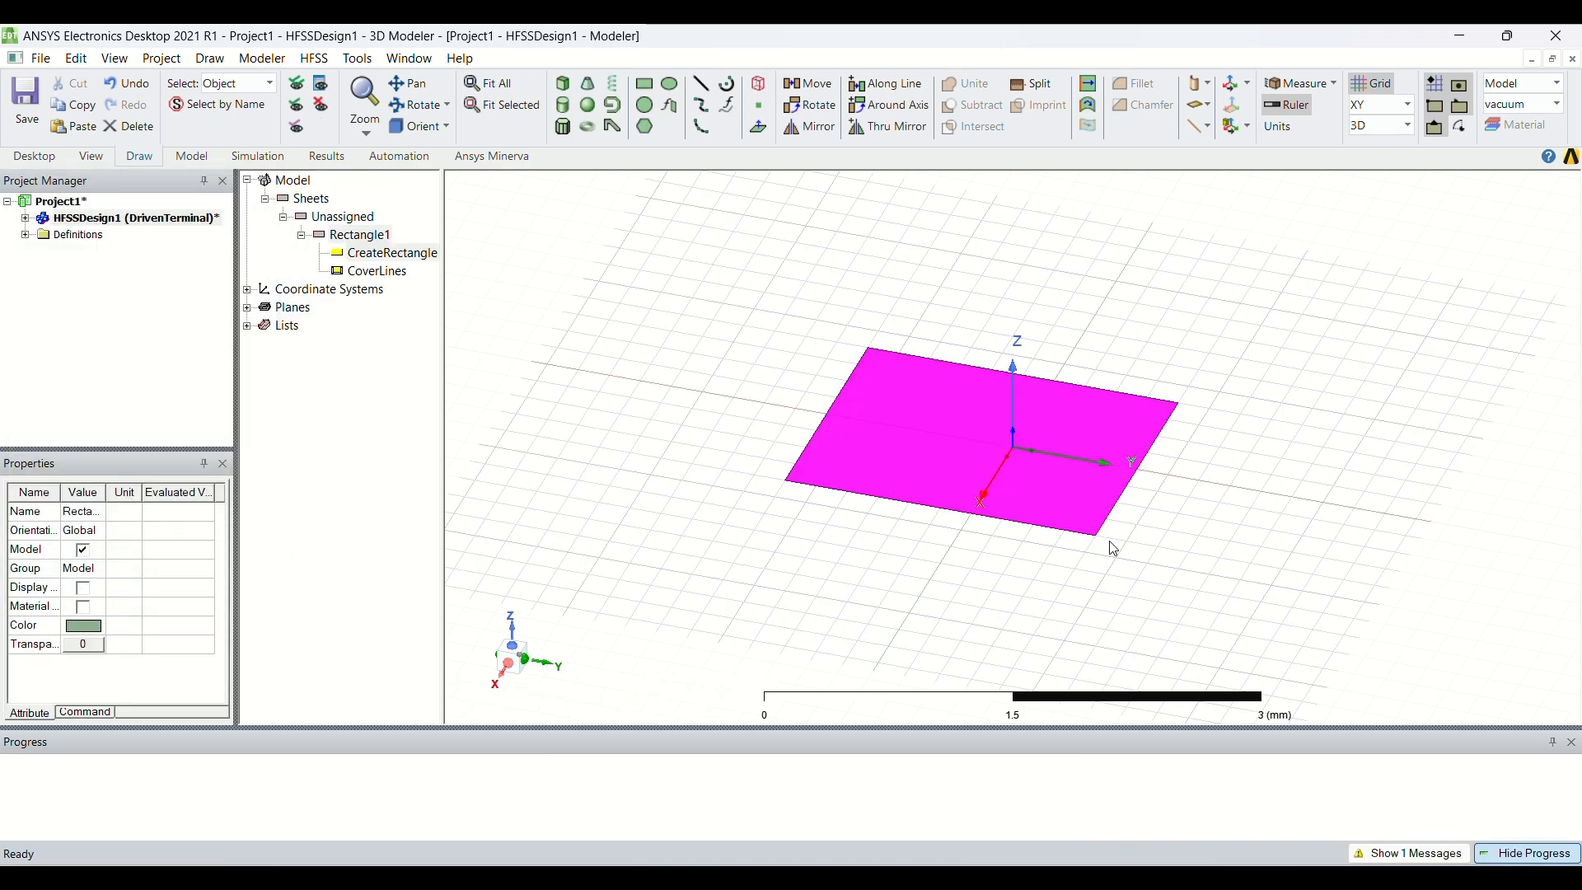
{"action": "left_click", "coordinate": [1525, 854]}
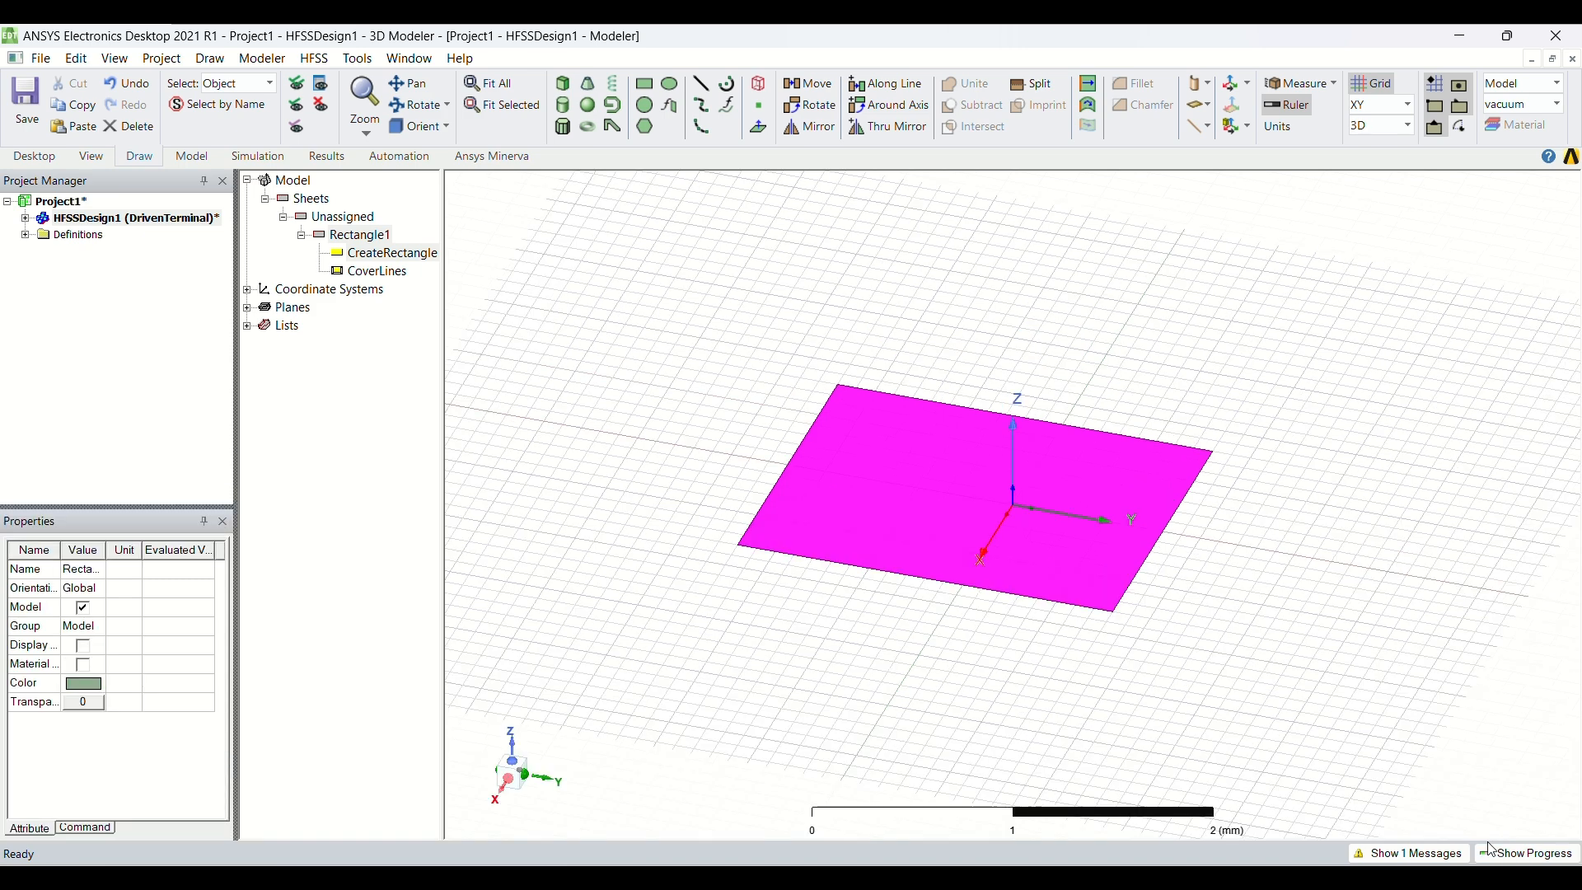
Rename the rectangle as gnd and give it a light yellow color
{"action": "double_click", "coordinate": [384, 237]}
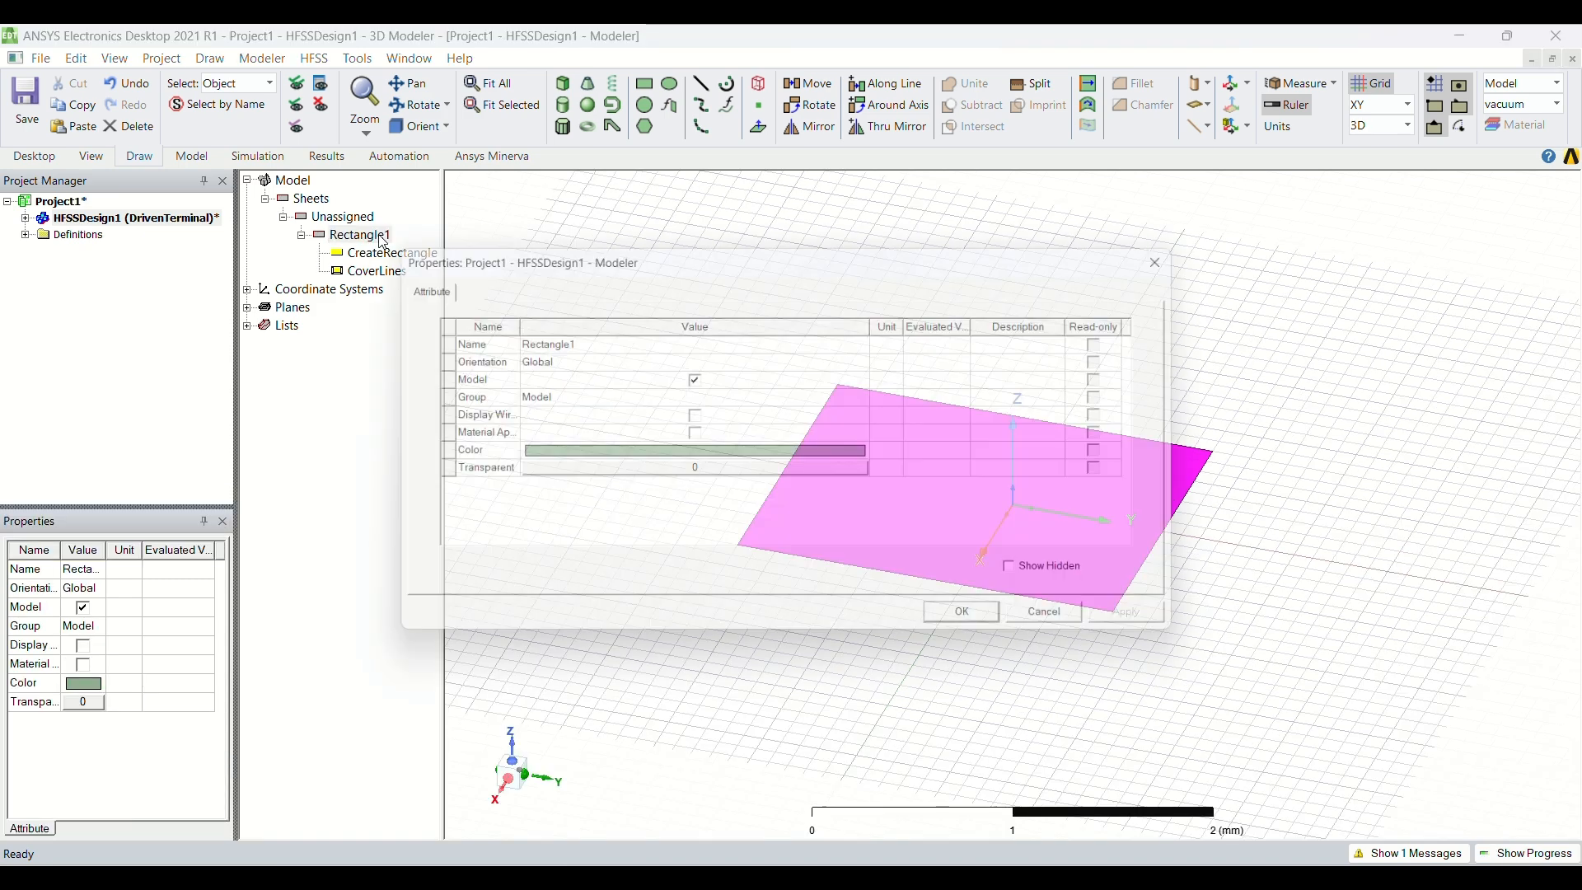
{"action": "left_click", "coordinate": [644, 346]}
{"action": "left_click", "coordinate": [644, 340]}
{"action": "key", "text": "BackSpace"}
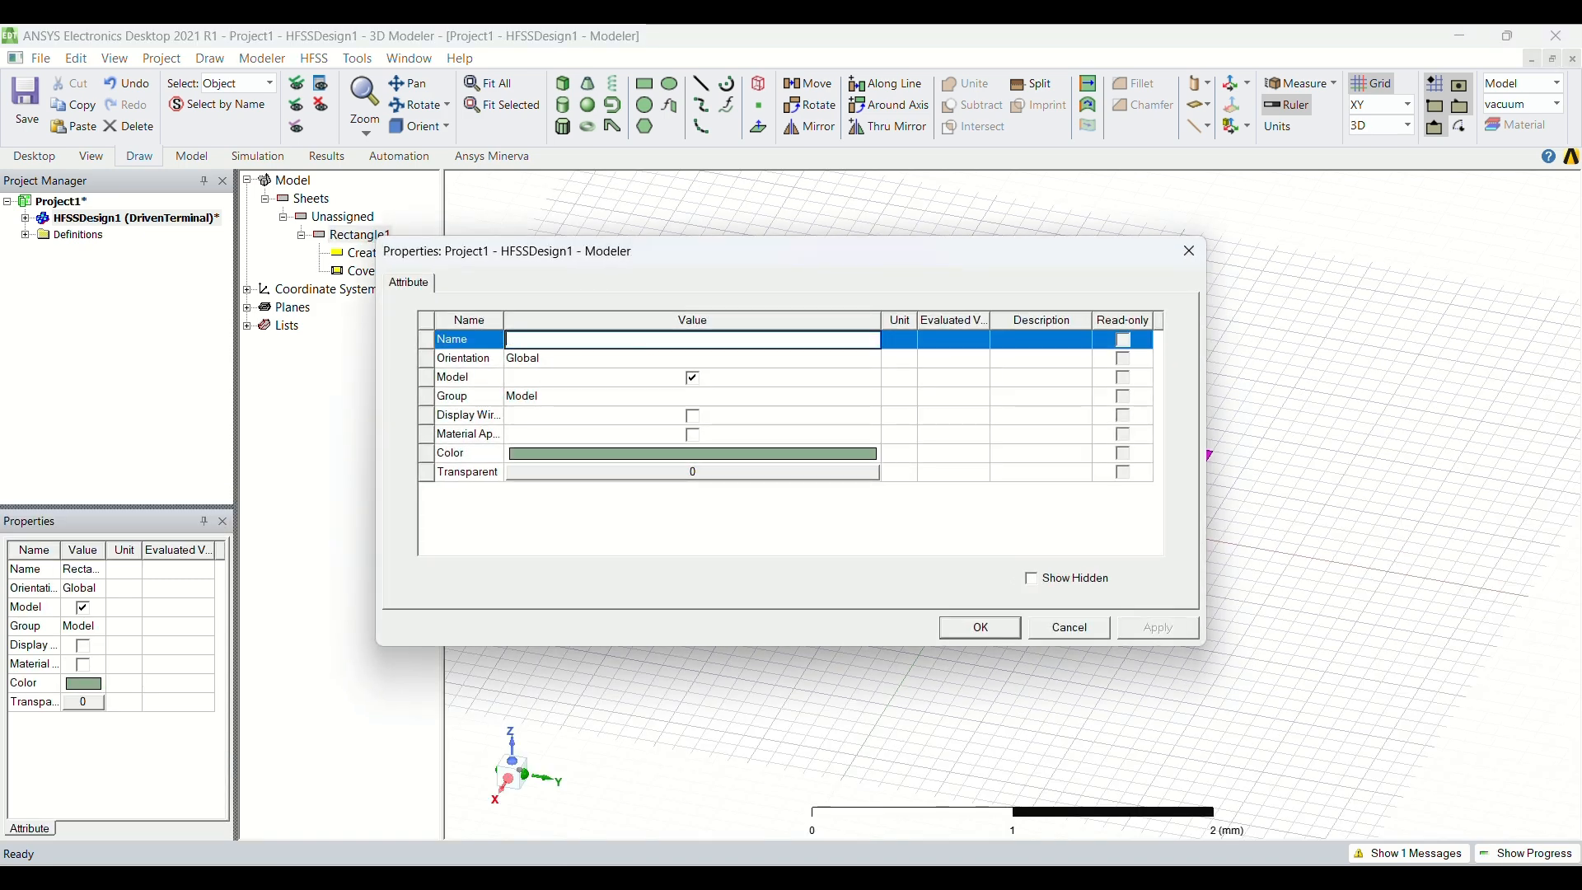
{"action": "type", "text": "gnd"}
{"action": "left_click", "coordinate": [766, 460]}
{"action": "left_click", "coordinate": [599, 343]}
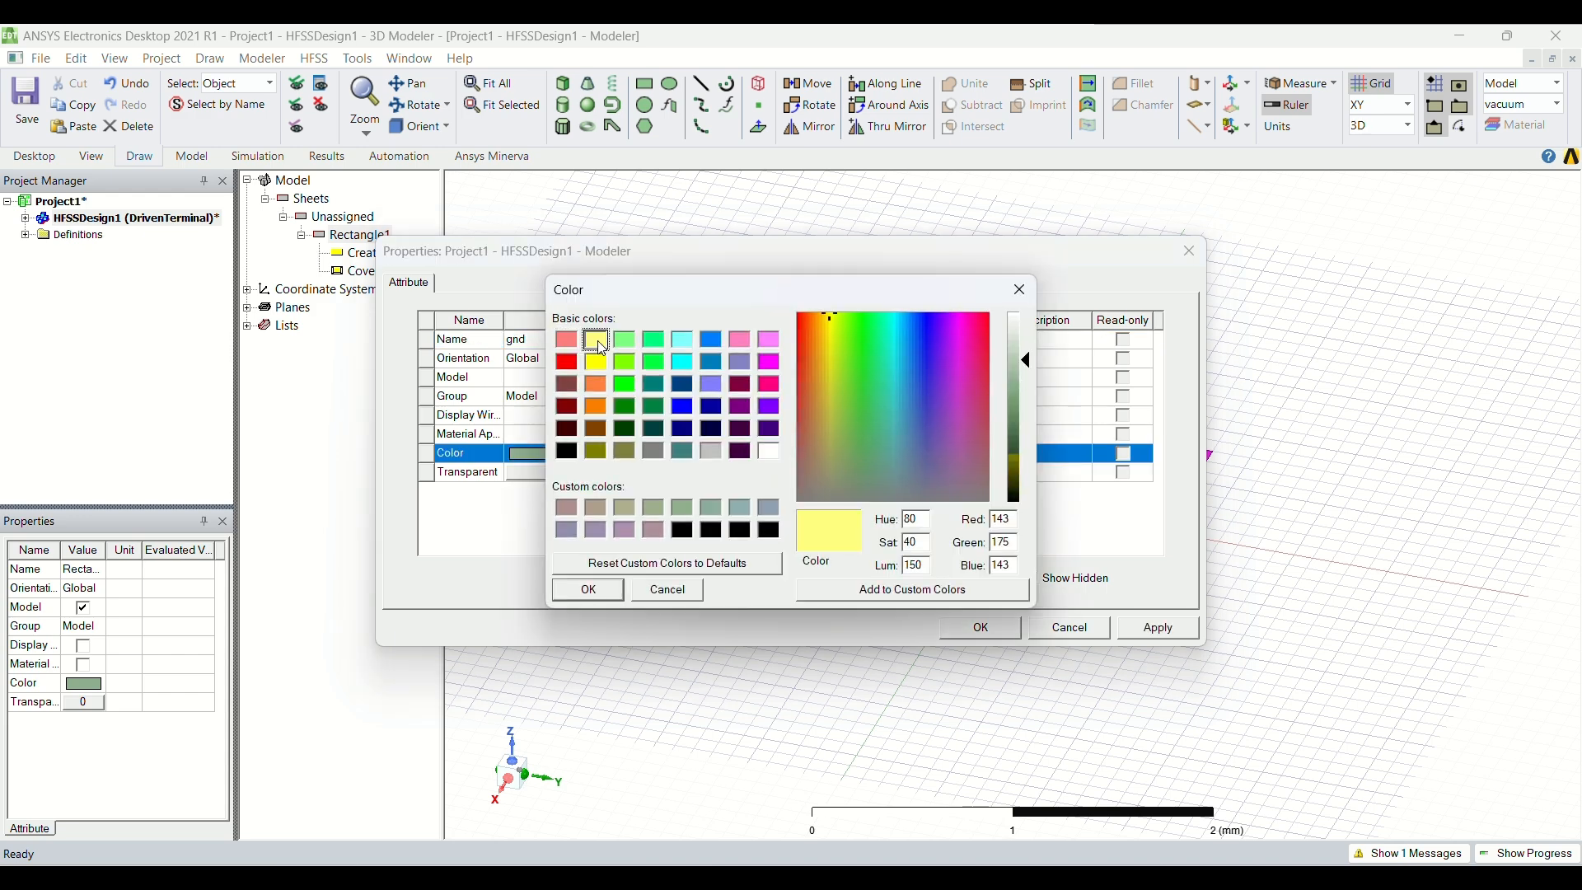
{"action": "key", "text": "Return"}
{"action": "key", "text": "Return"}
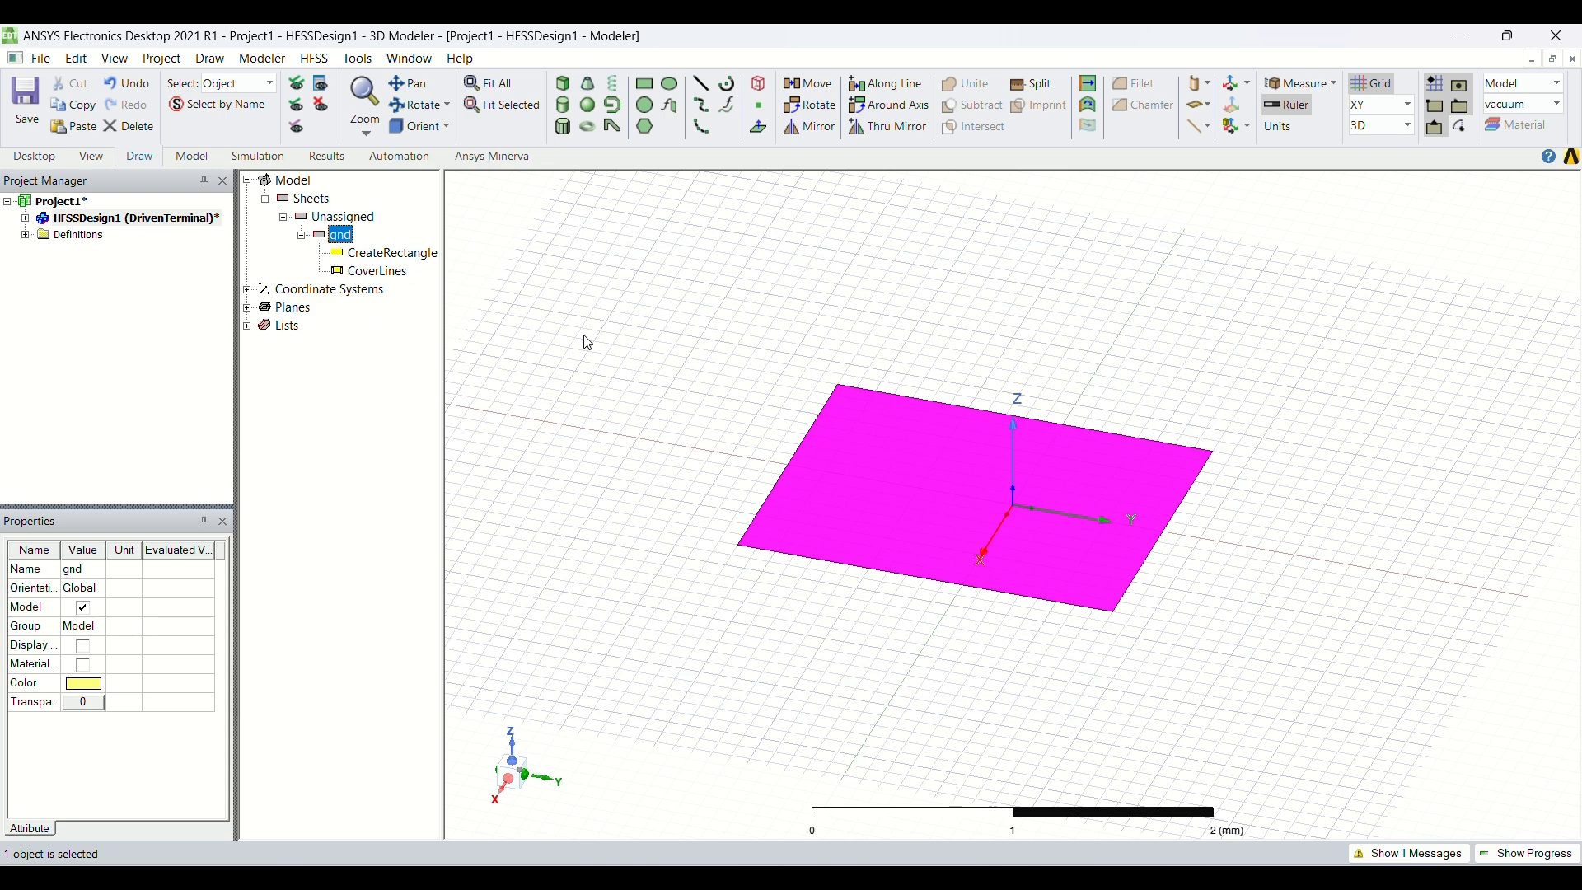
Set the position of the gnd rectangle to -70, -70, 0 mm
{"action": "double_click", "coordinate": [389, 253]}
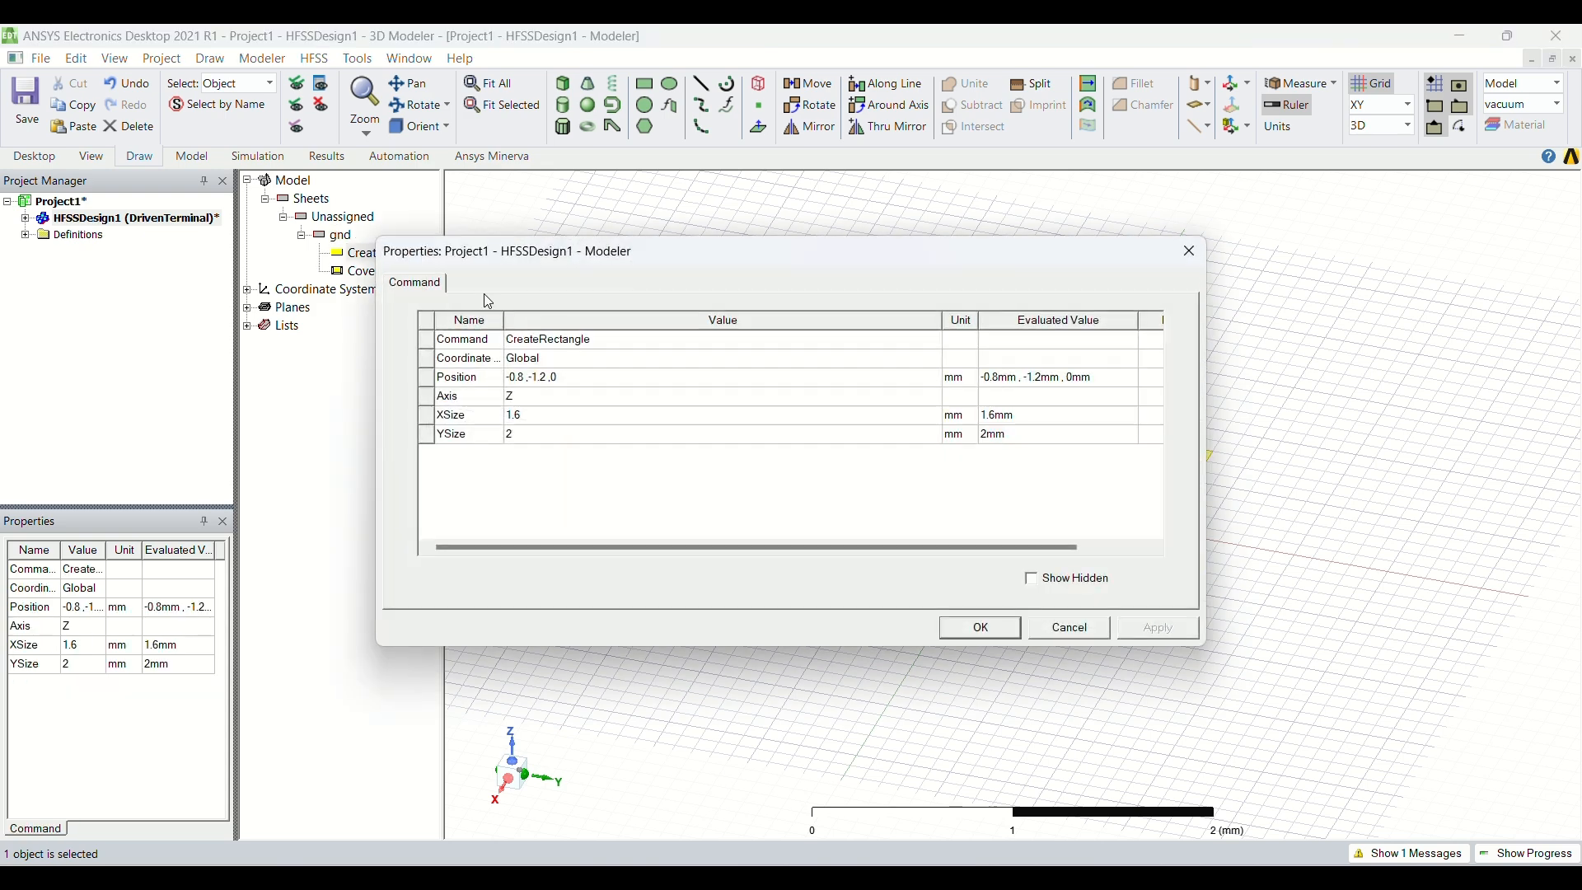
{"action": "left_click", "coordinate": [569, 378]}
{"action": "left_click", "coordinate": [569, 378]}
{"action": "key", "text": "BackSpace"}
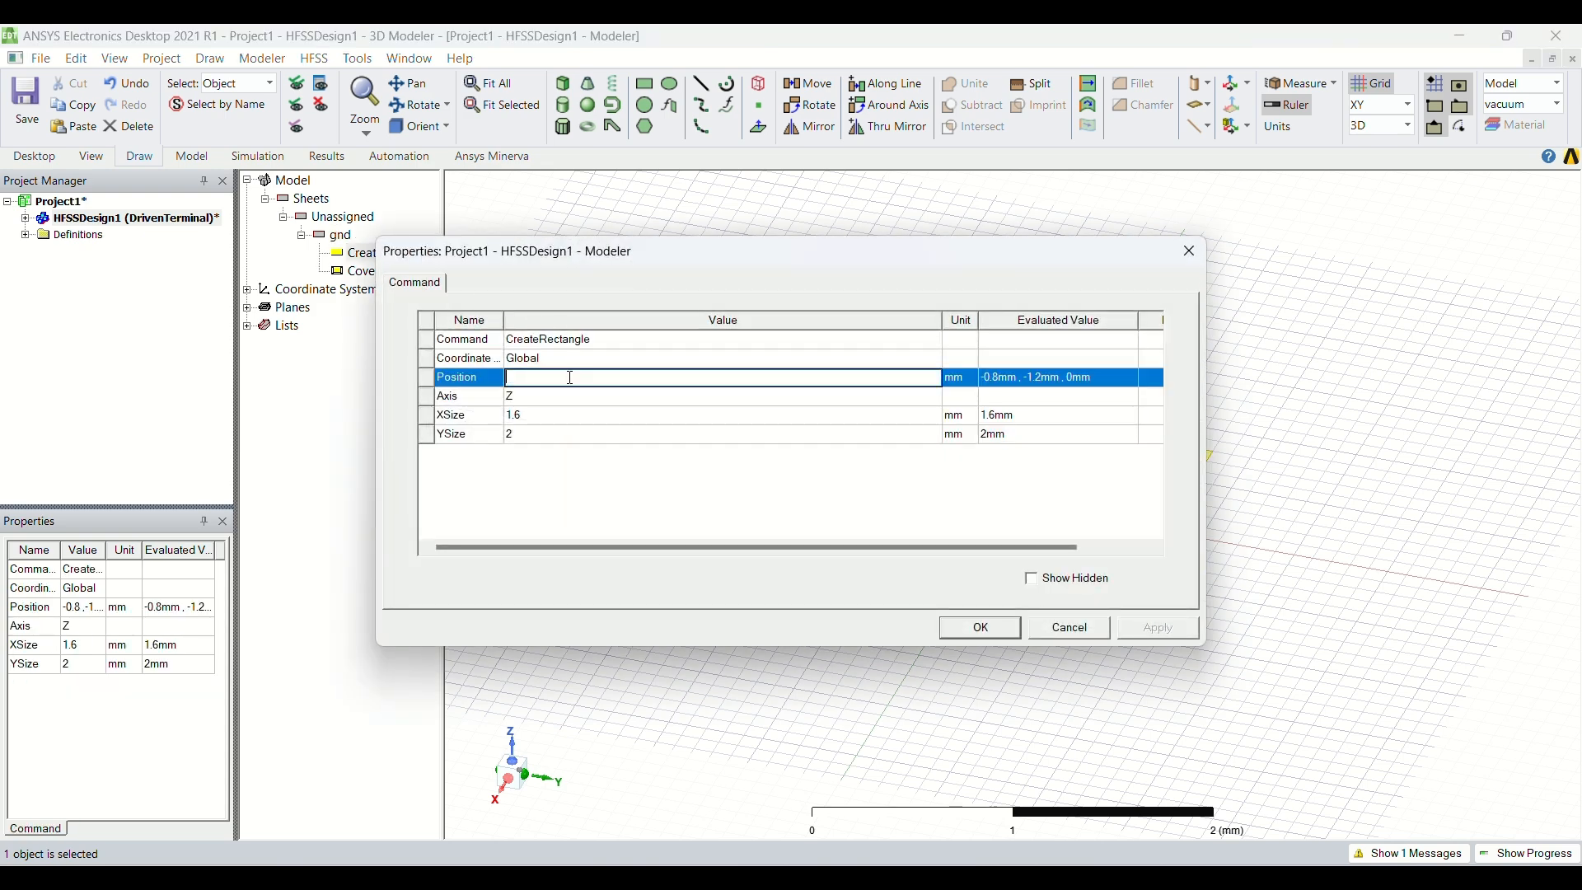
{"action": "type", "text": "-70 ,"}
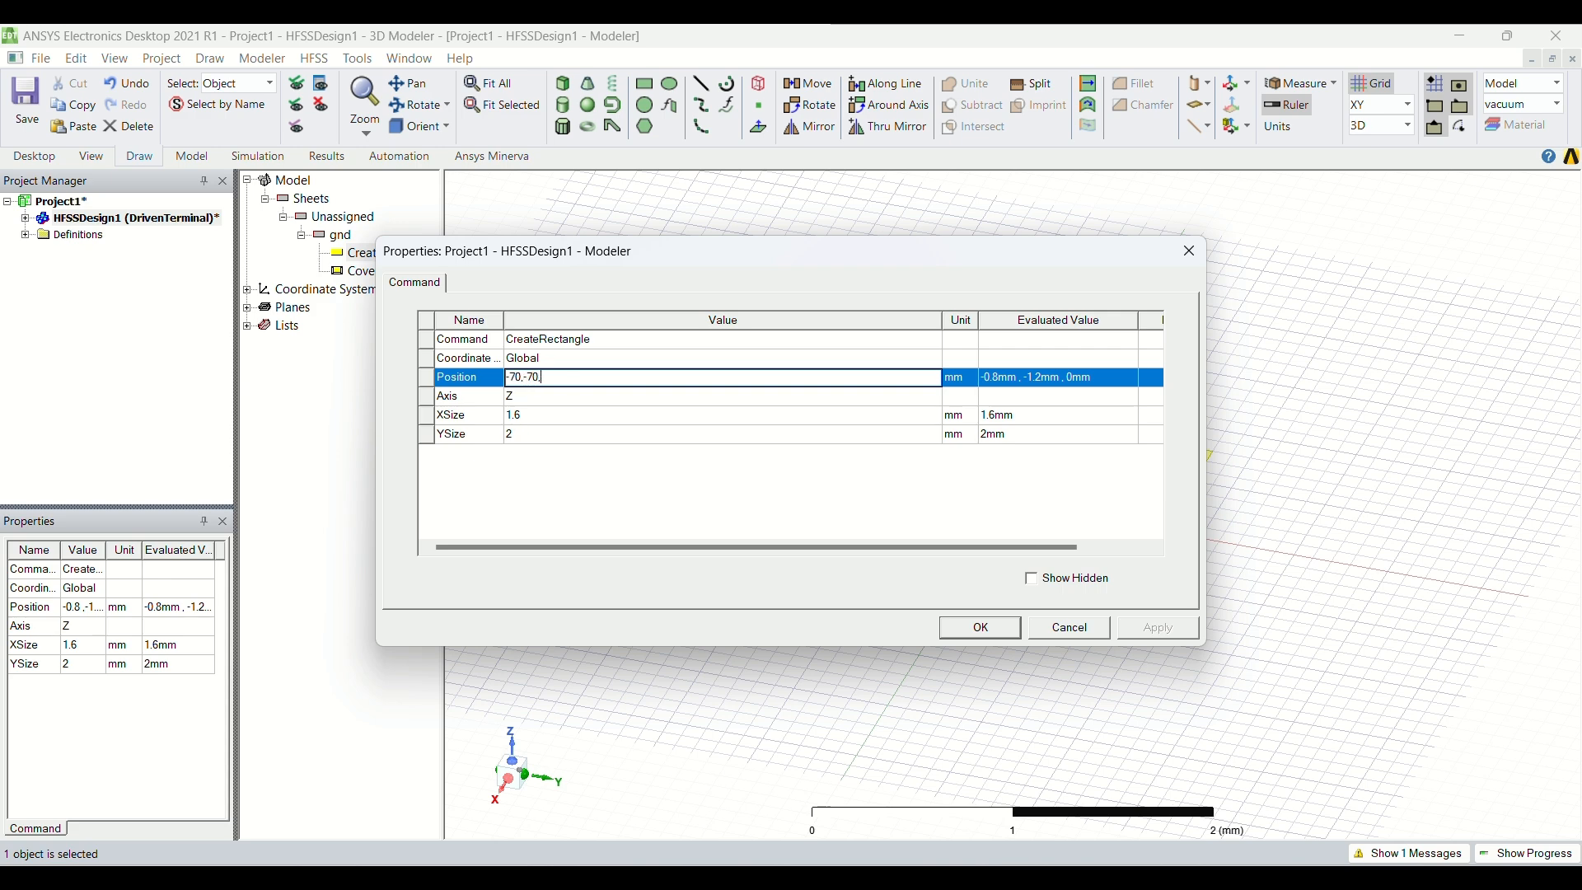
{"action": "type", "text": "-70 ,0"}
{"action": "key", "text": "Return"}
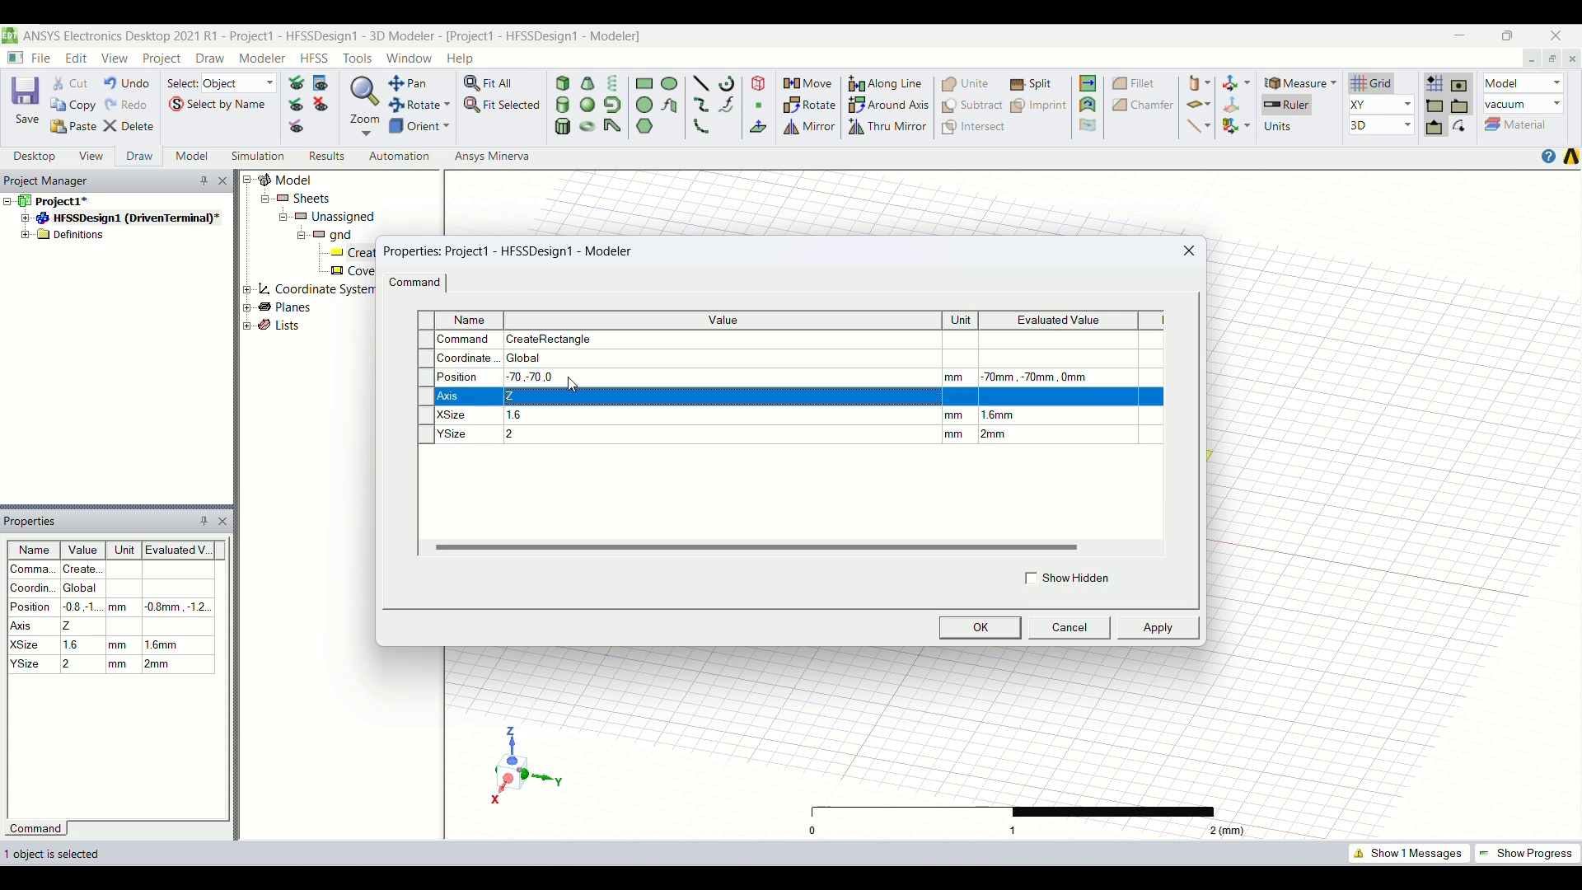
Set both the X size and the Y size of the gnd rectangle to 140 mm
{"action": "left_click", "coordinate": [571, 424]}
{"action": "left_click", "coordinate": [569, 416]}
{"action": "key", "text": "BackSpace"}
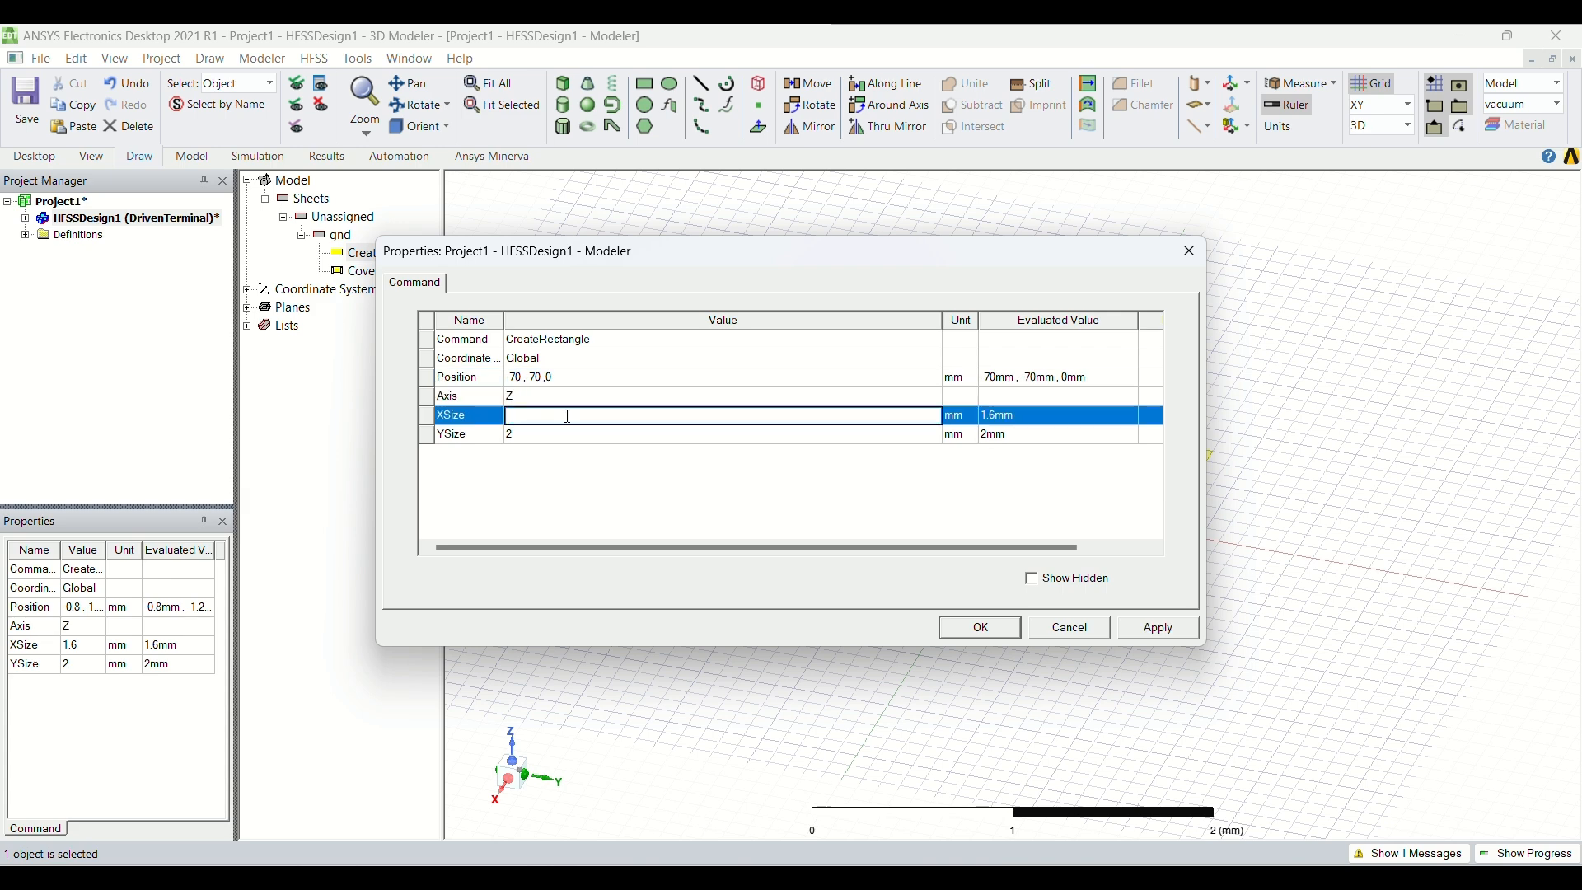
{"action": "key", "text": "Tab"}
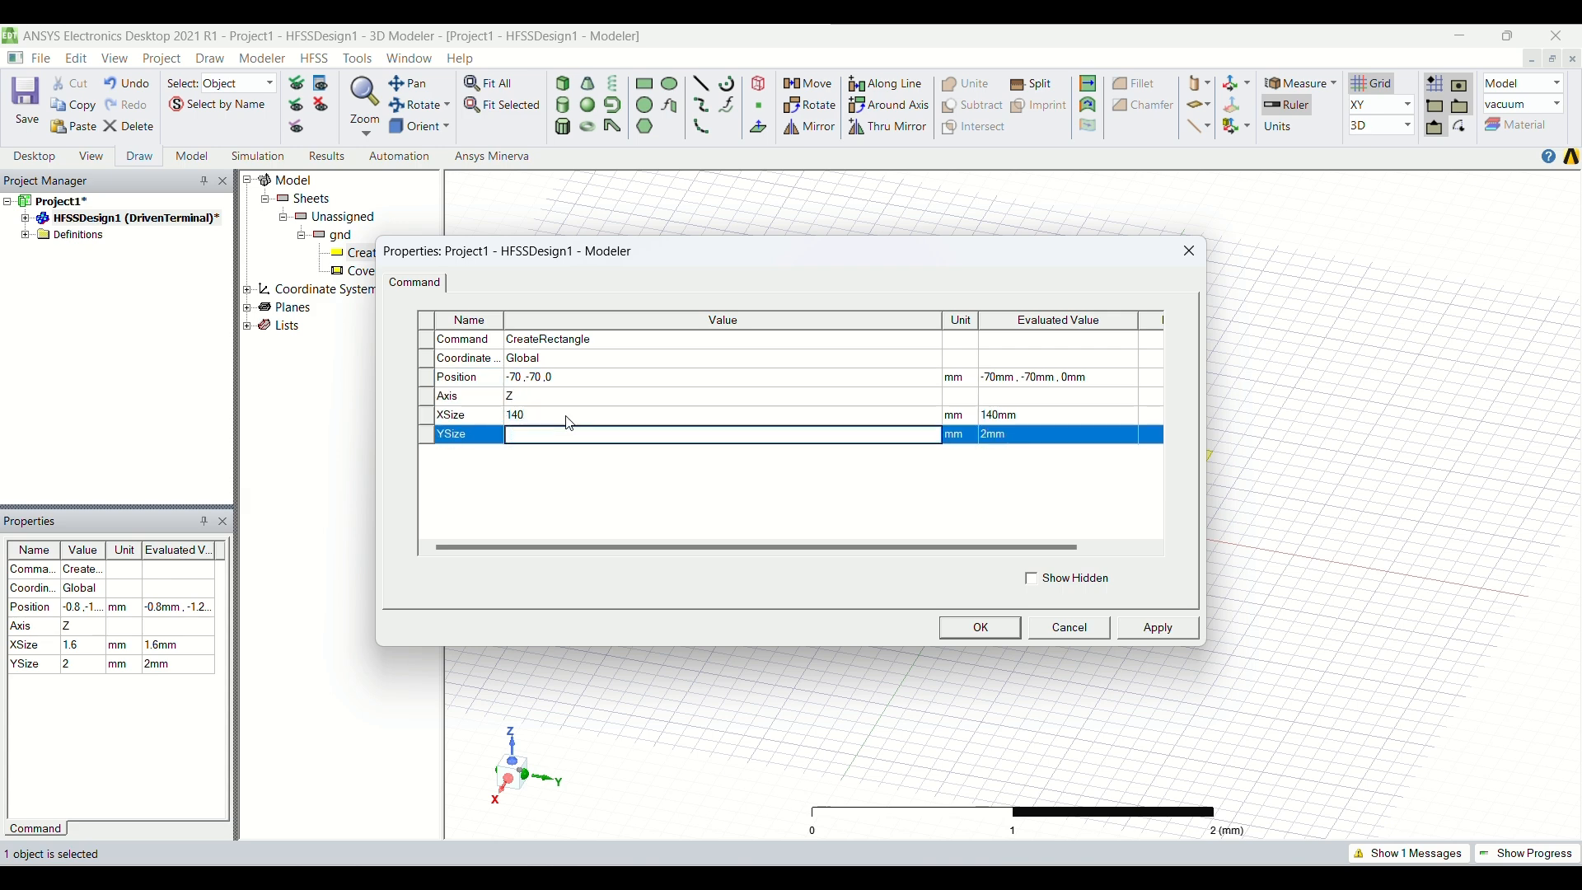
{"action": "type", "text": "140"}
{"action": "key", "text": "Return"}
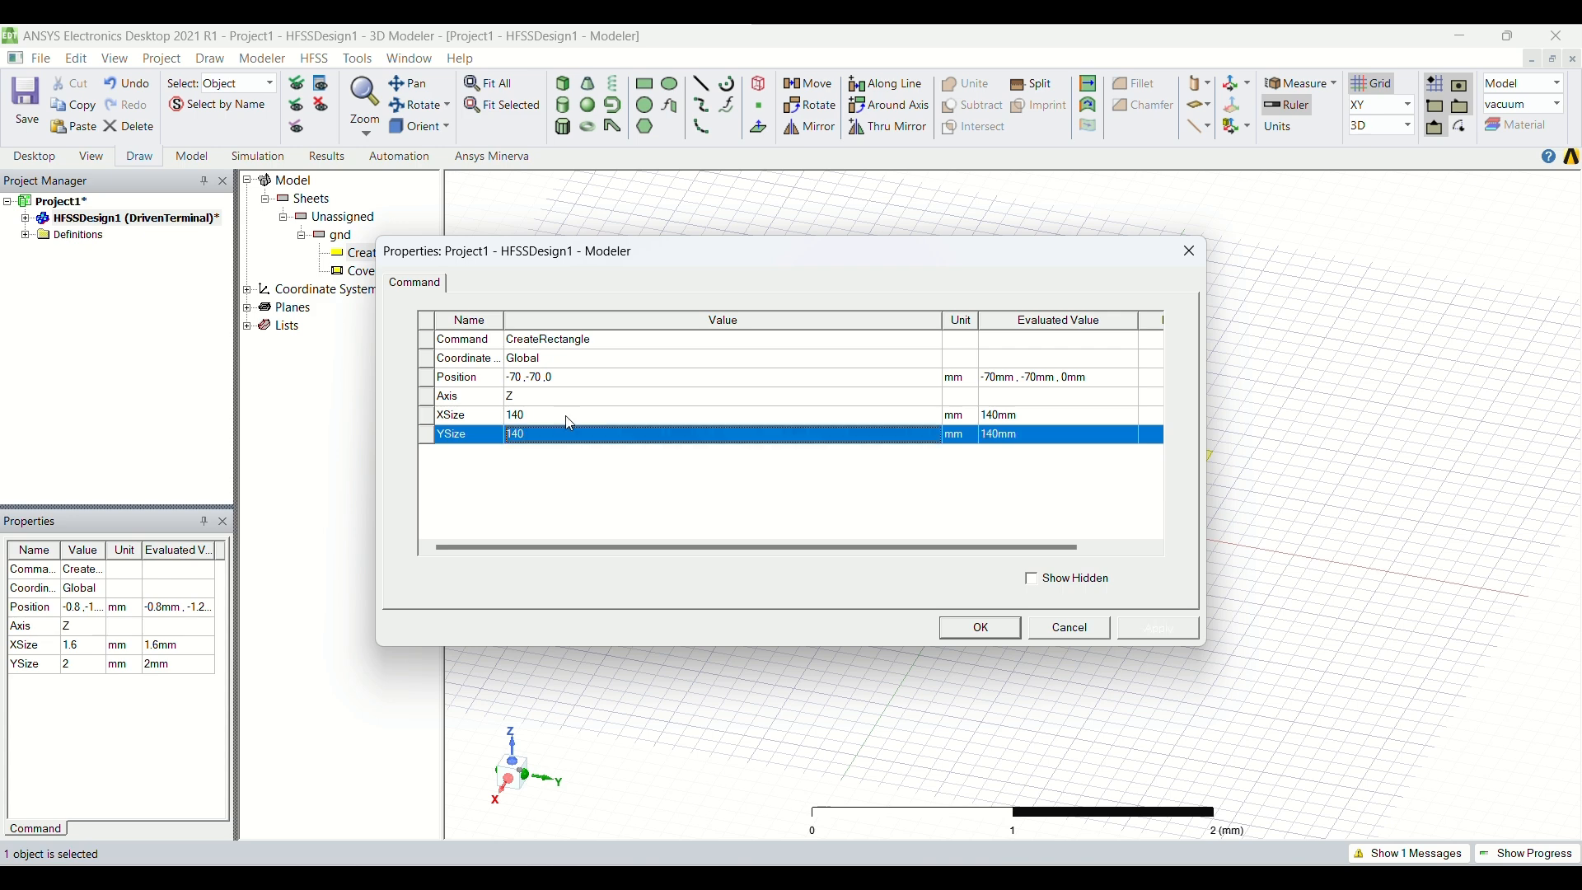
{"action": "key", "text": "Return"}
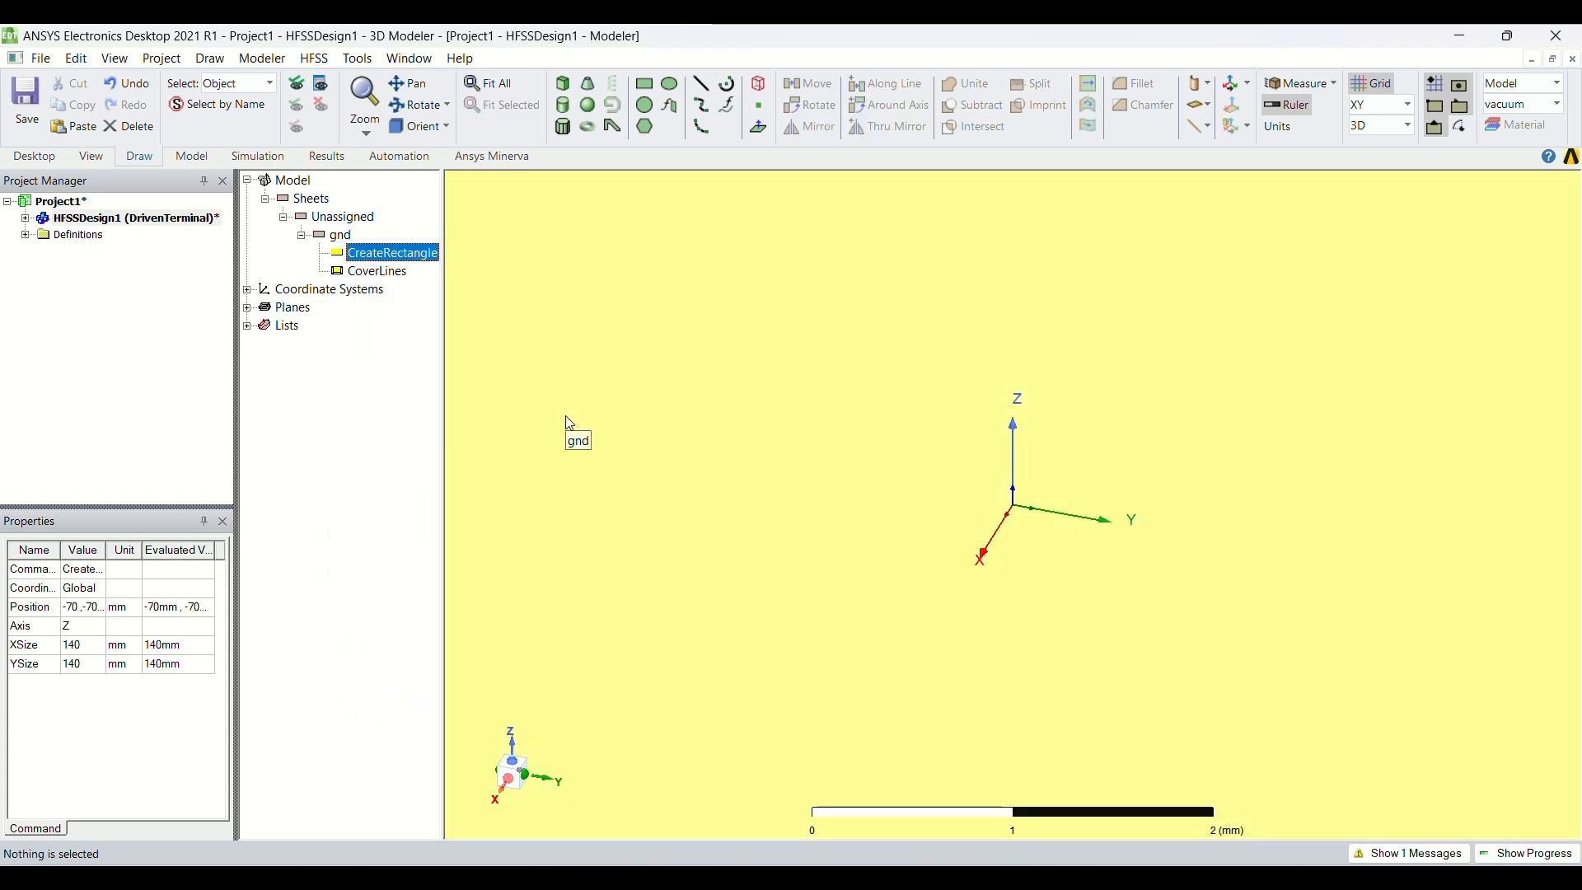
Draw a box about 85 by 70 by 10 mm, starting at the gnd sheet's corner at -70, -70, 0
{"action": "left_click", "coordinate": [490, 92]}
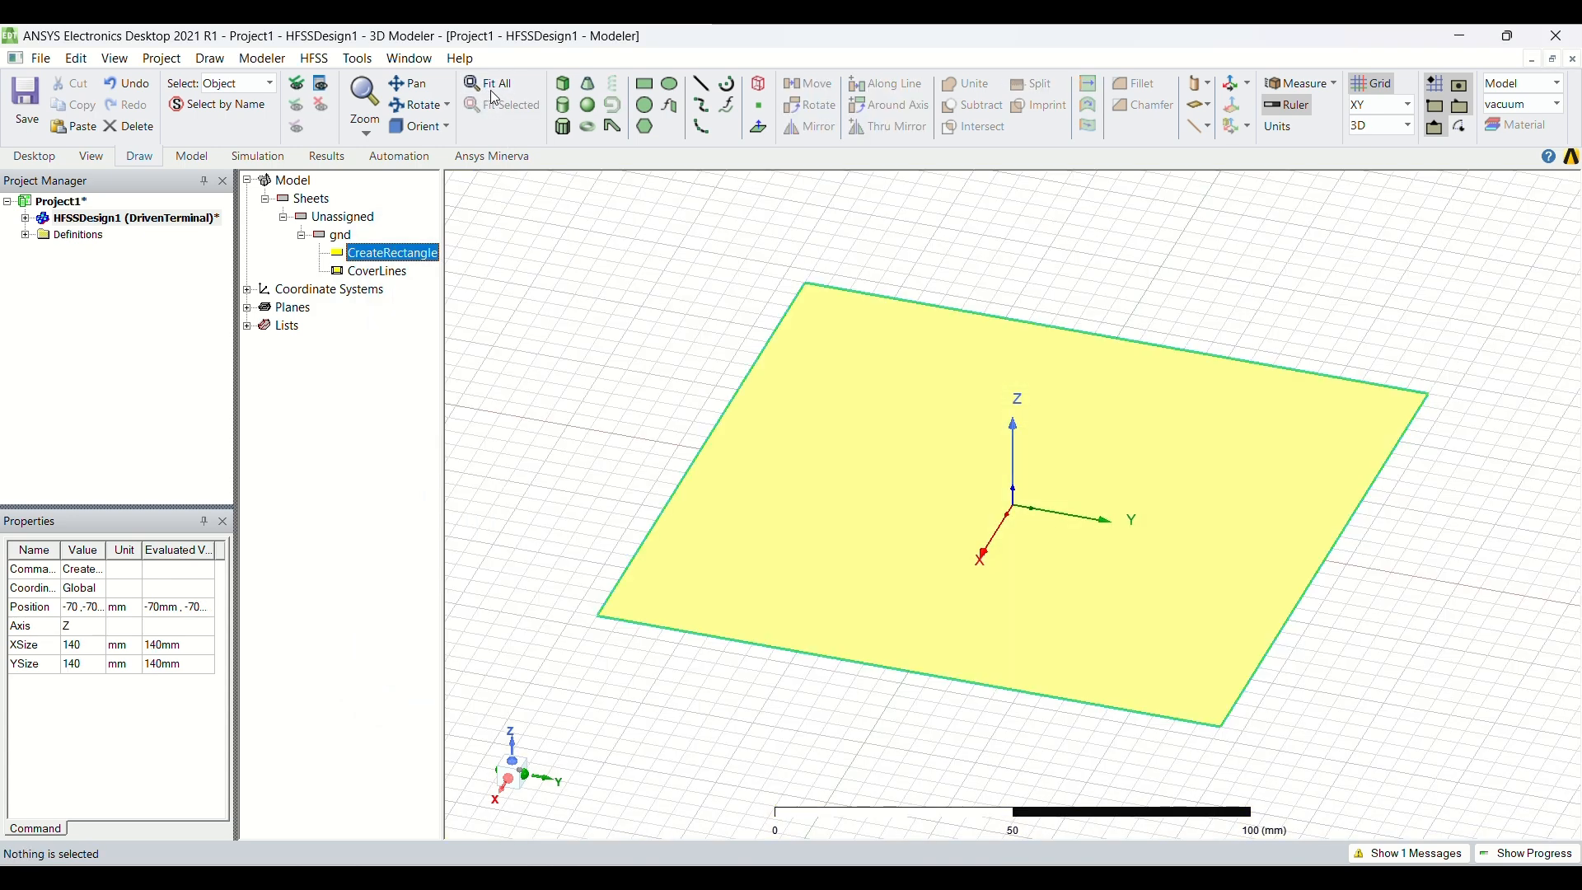
{"action": "left_click", "coordinate": [563, 84]}
{"action": "left_click", "coordinate": [807, 288]}
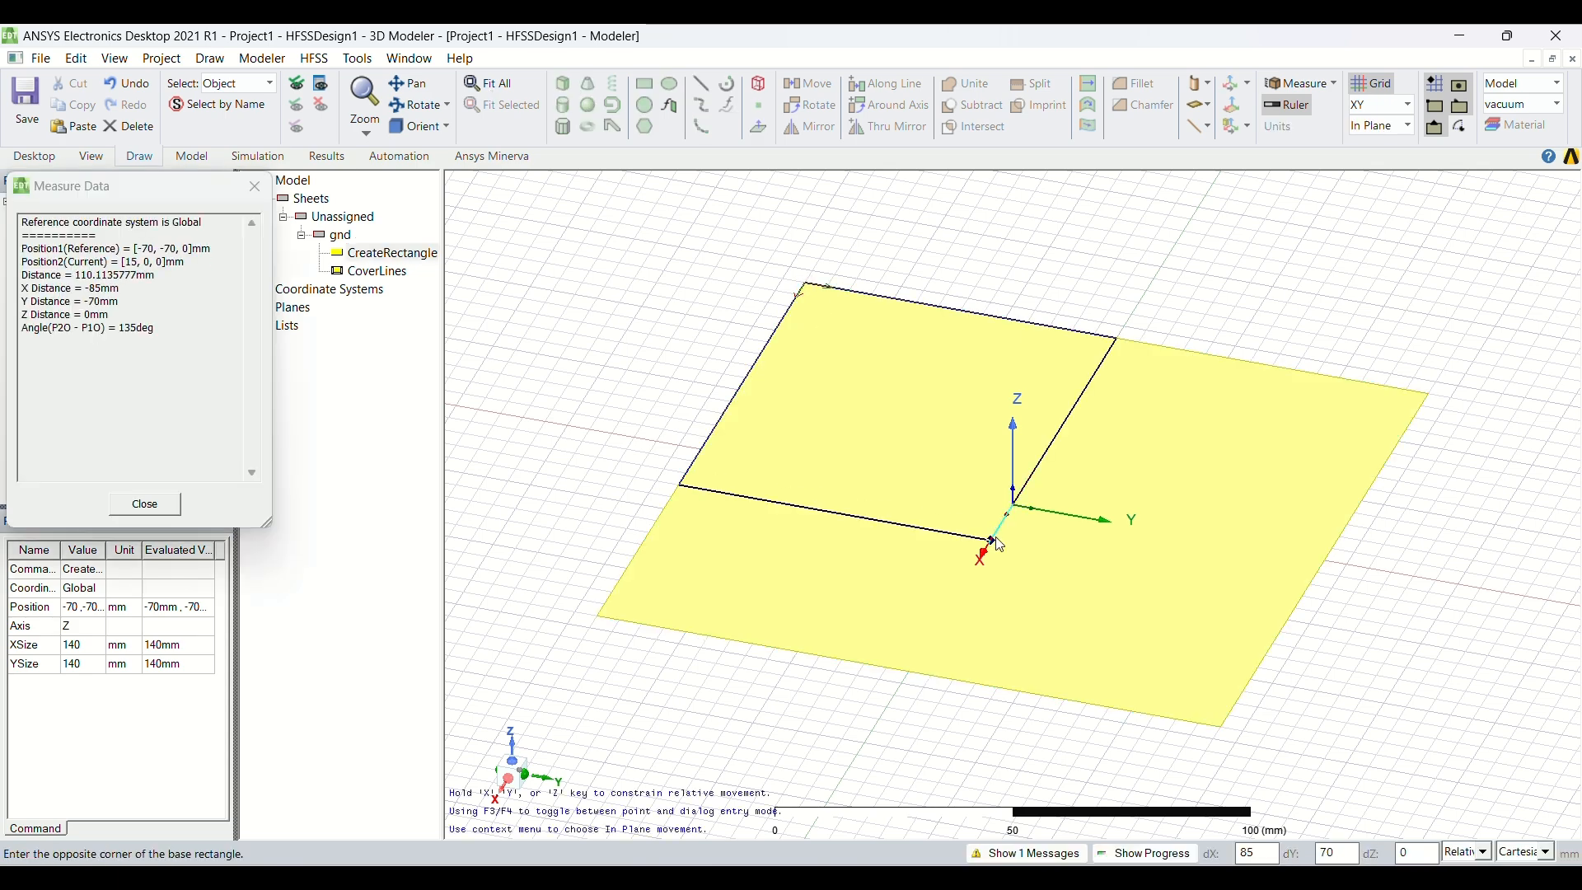
{"action": "left_click", "coordinate": [994, 539]}
{"action": "left_click", "coordinate": [980, 516]}
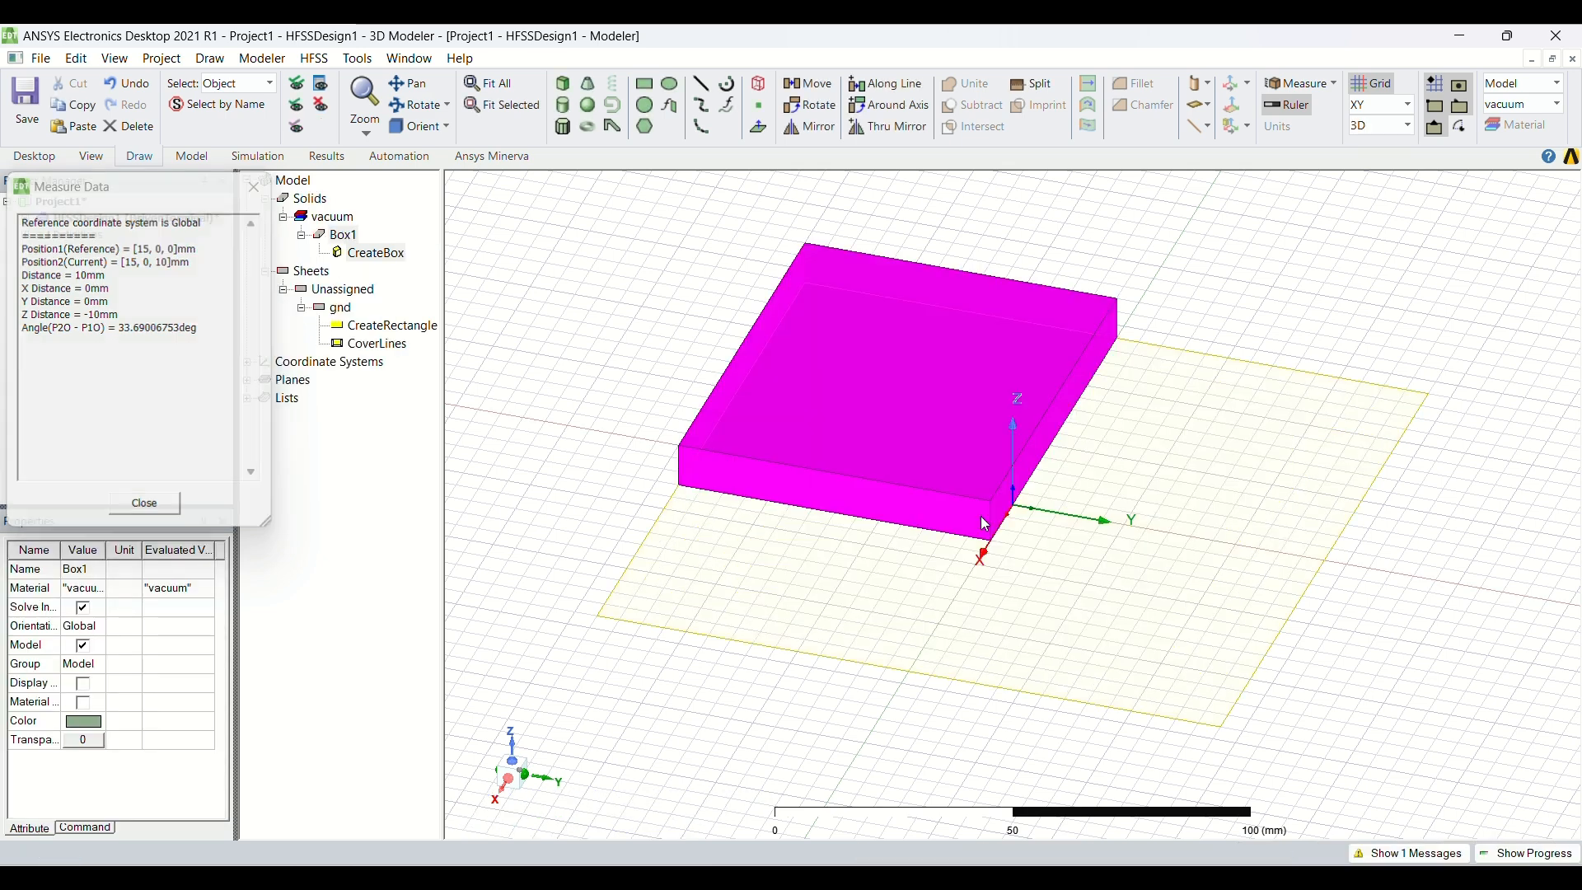
Rename the box as sub and give it a light magenta color
{"action": "double_click", "coordinate": [344, 234]}
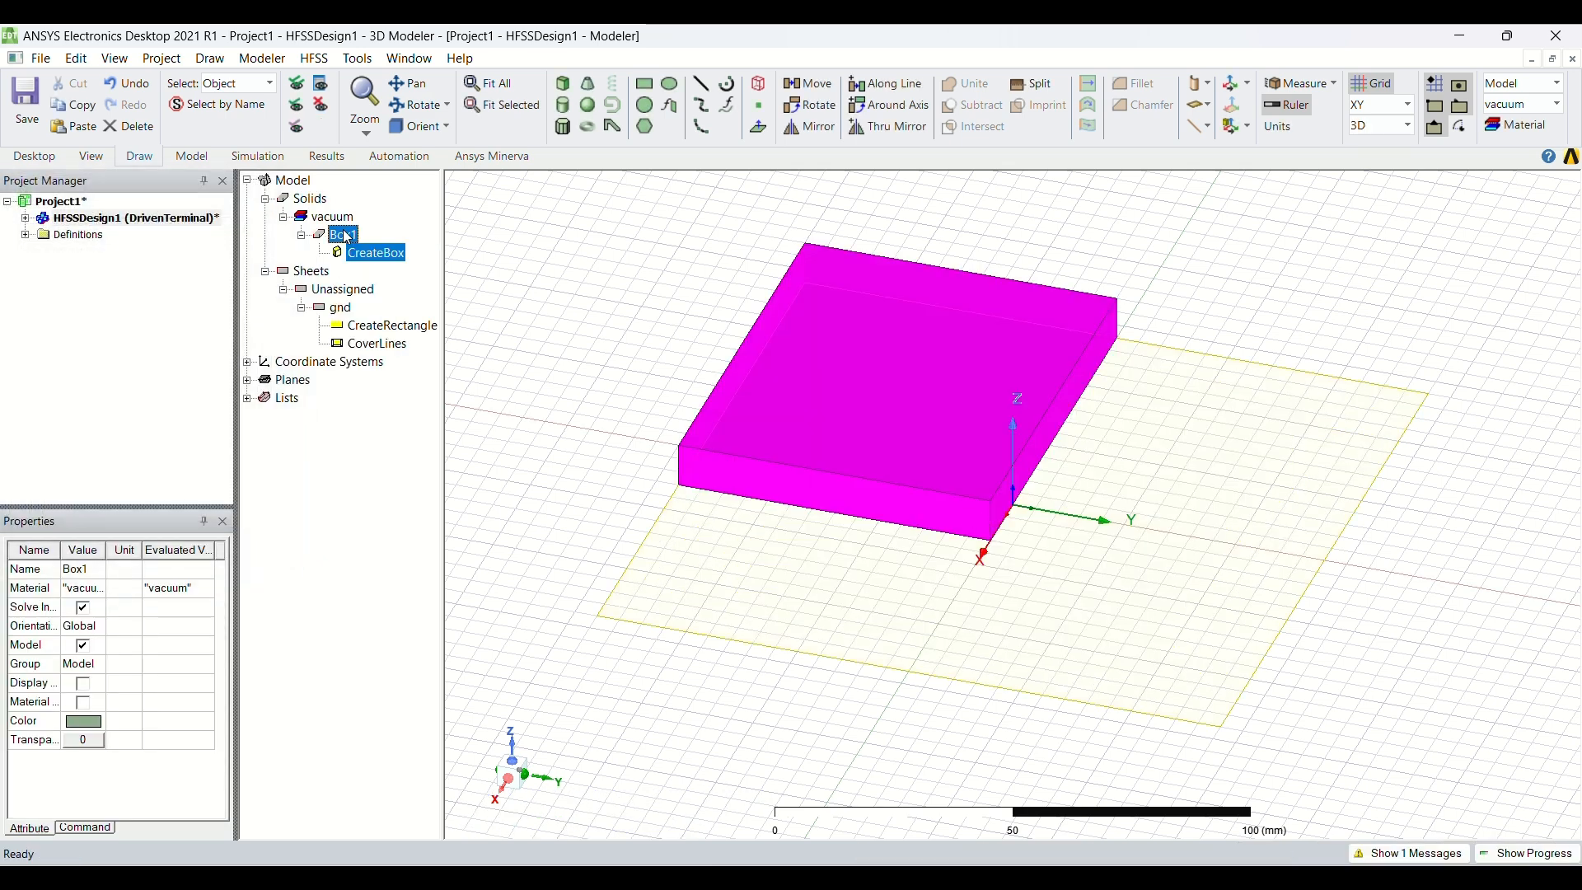
{"action": "left_click", "coordinate": [555, 339]}
{"action": "key", "text": "BackSpace"}
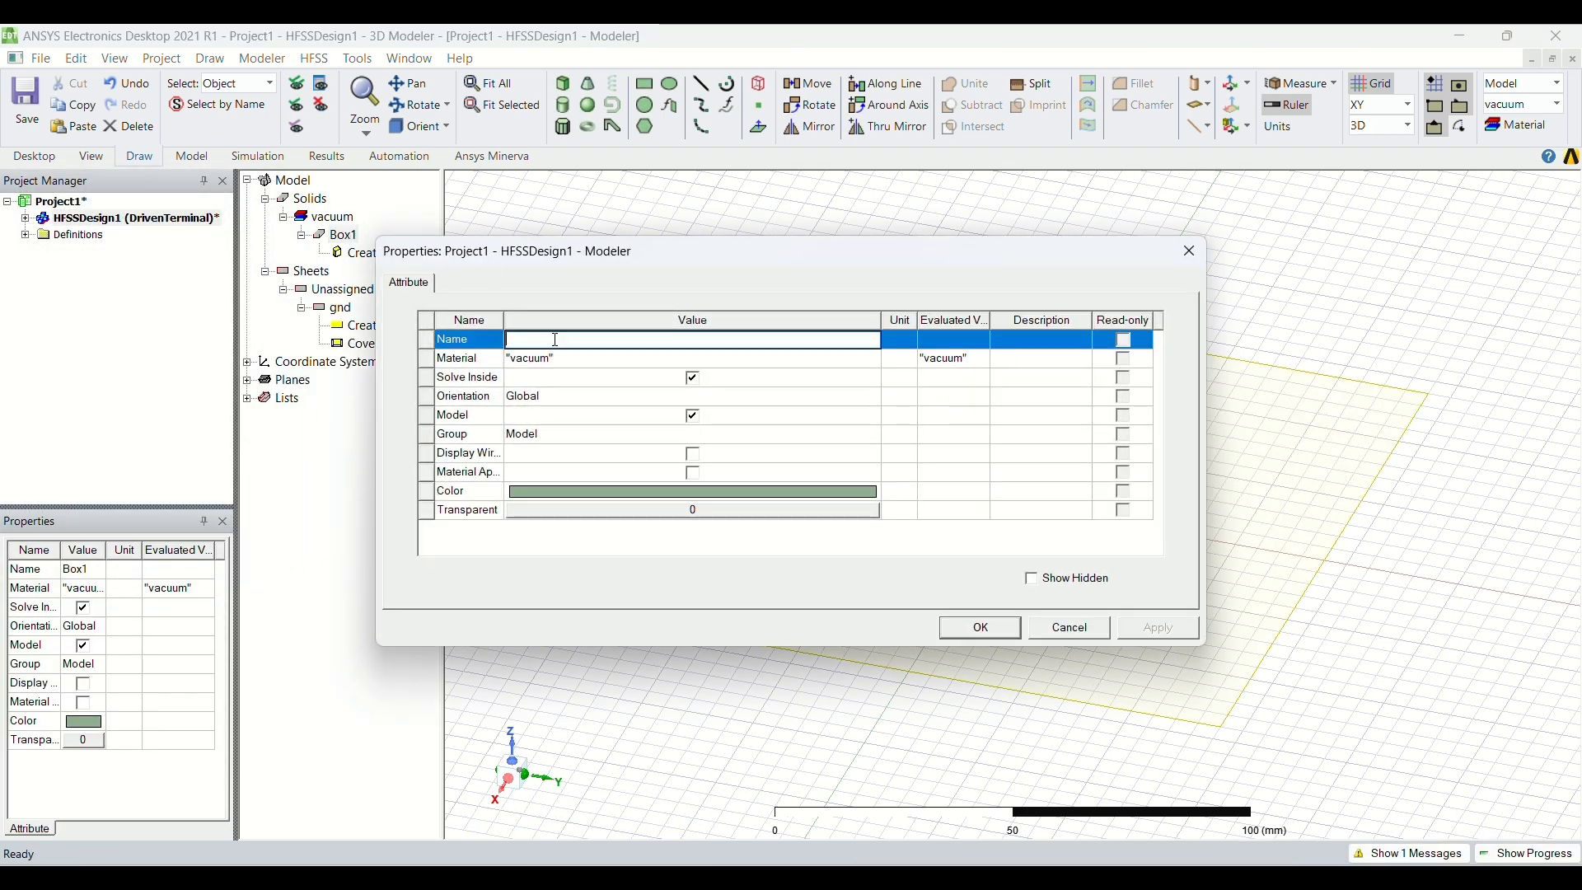
{"action": "type", "text": "sub"}
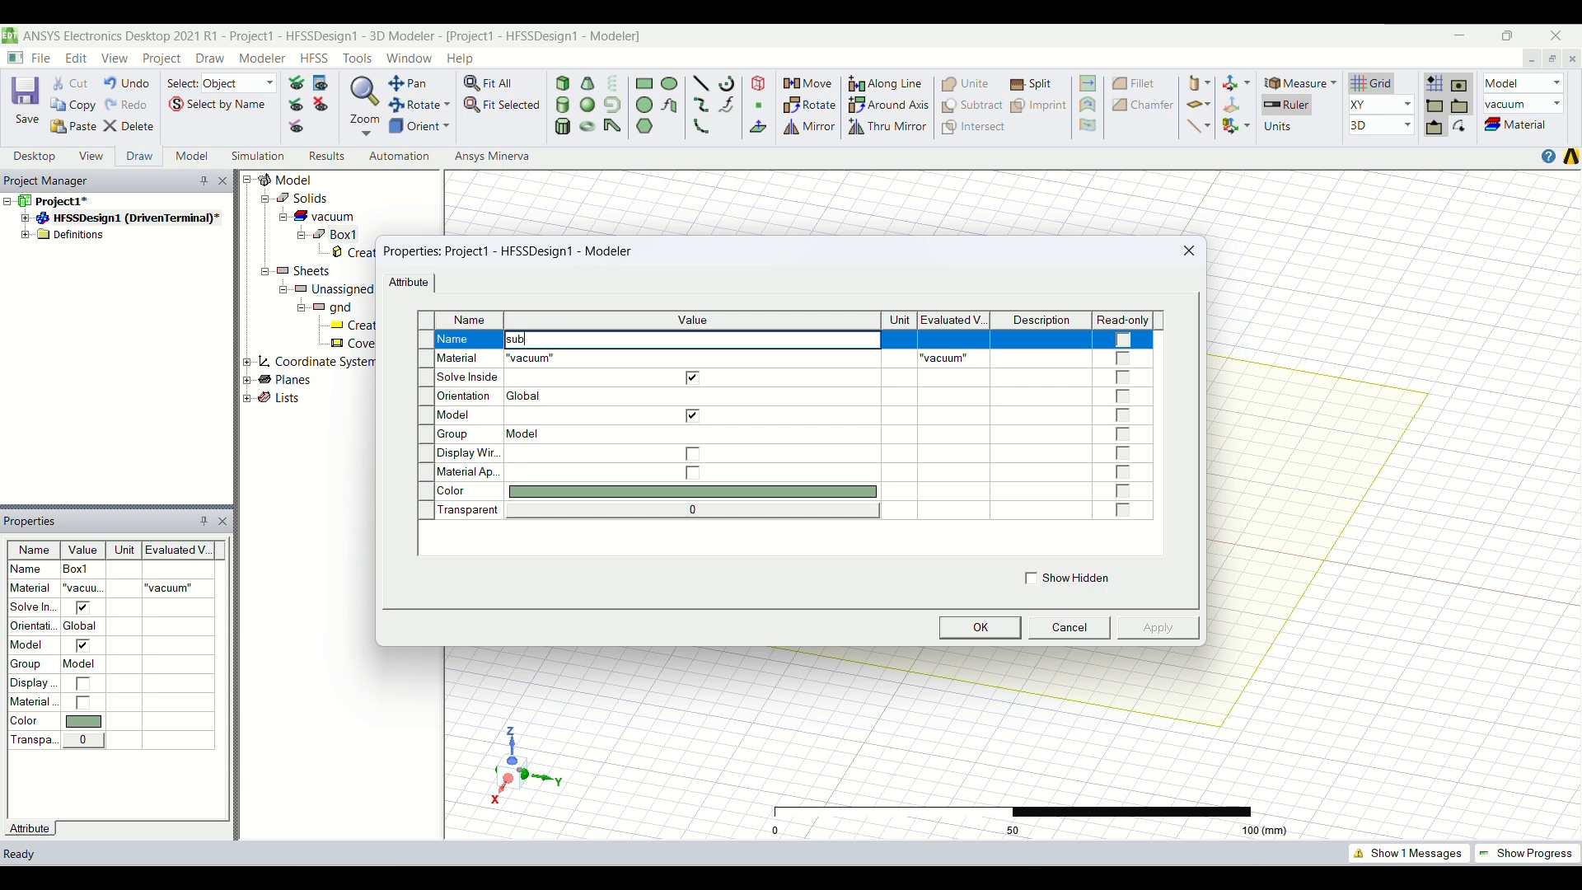
{"action": "left_click", "coordinate": [688, 492]}
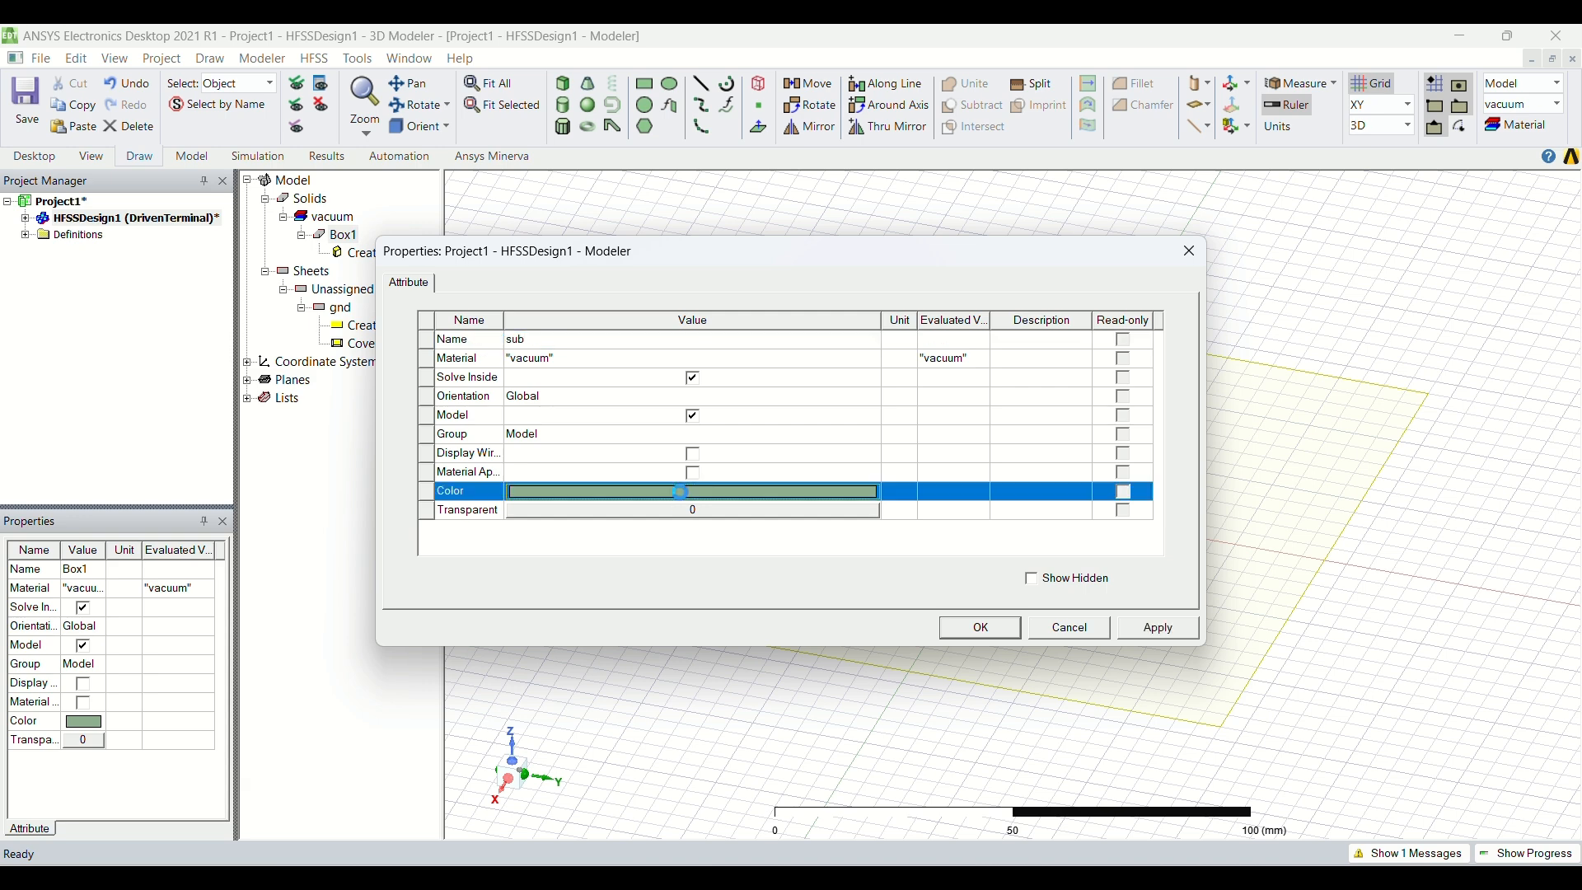
{"action": "left_click", "coordinate": [770, 341]}
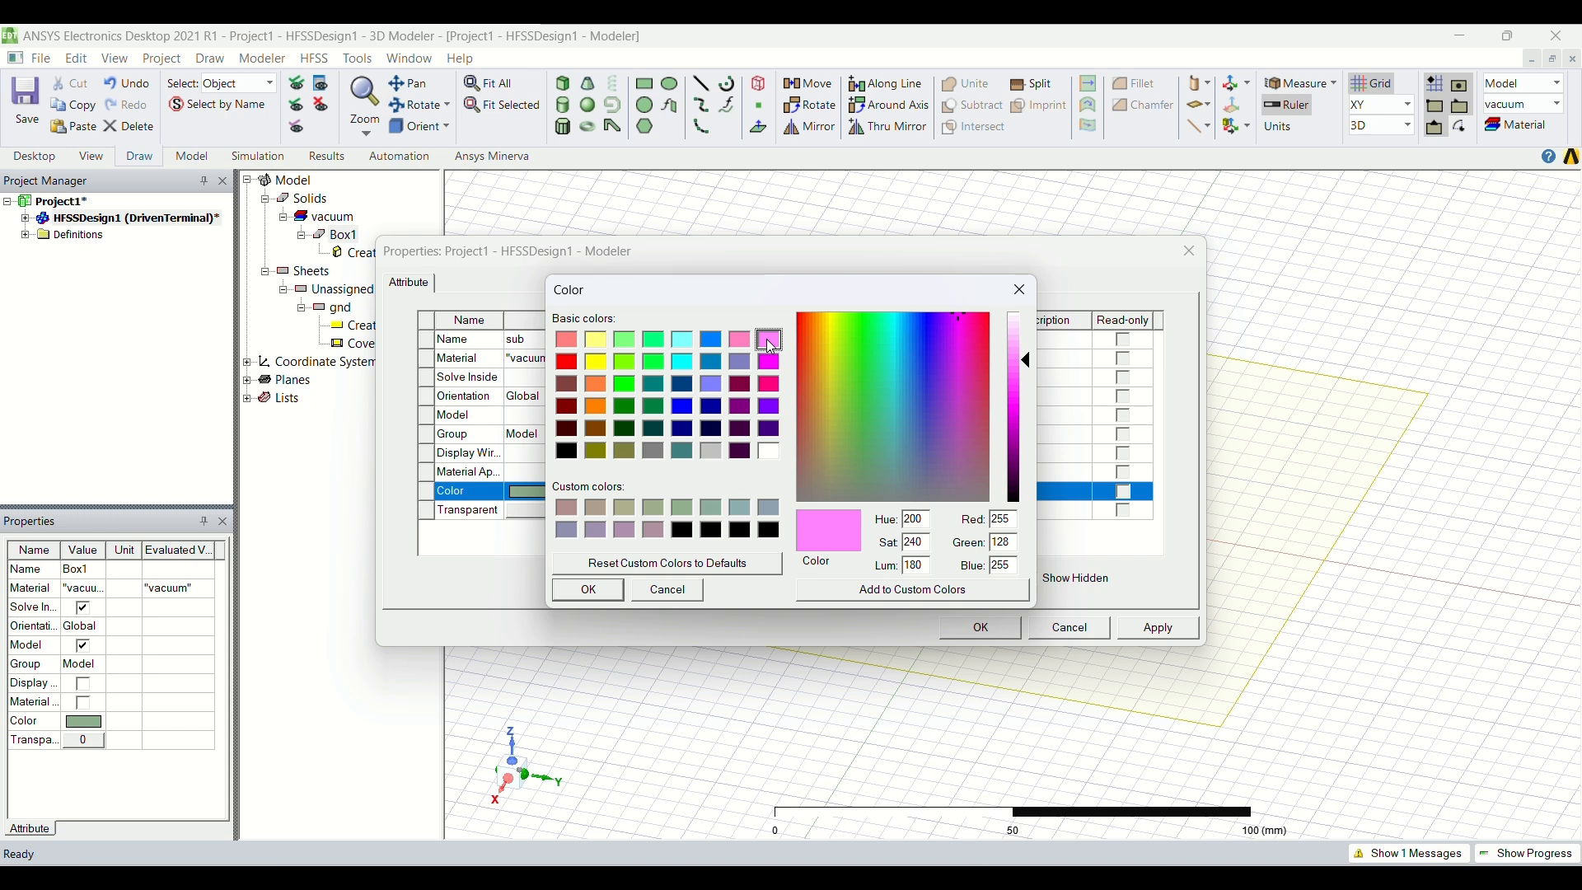
{"action": "key", "text": "Return"}
{"action": "key", "text": "Return"}
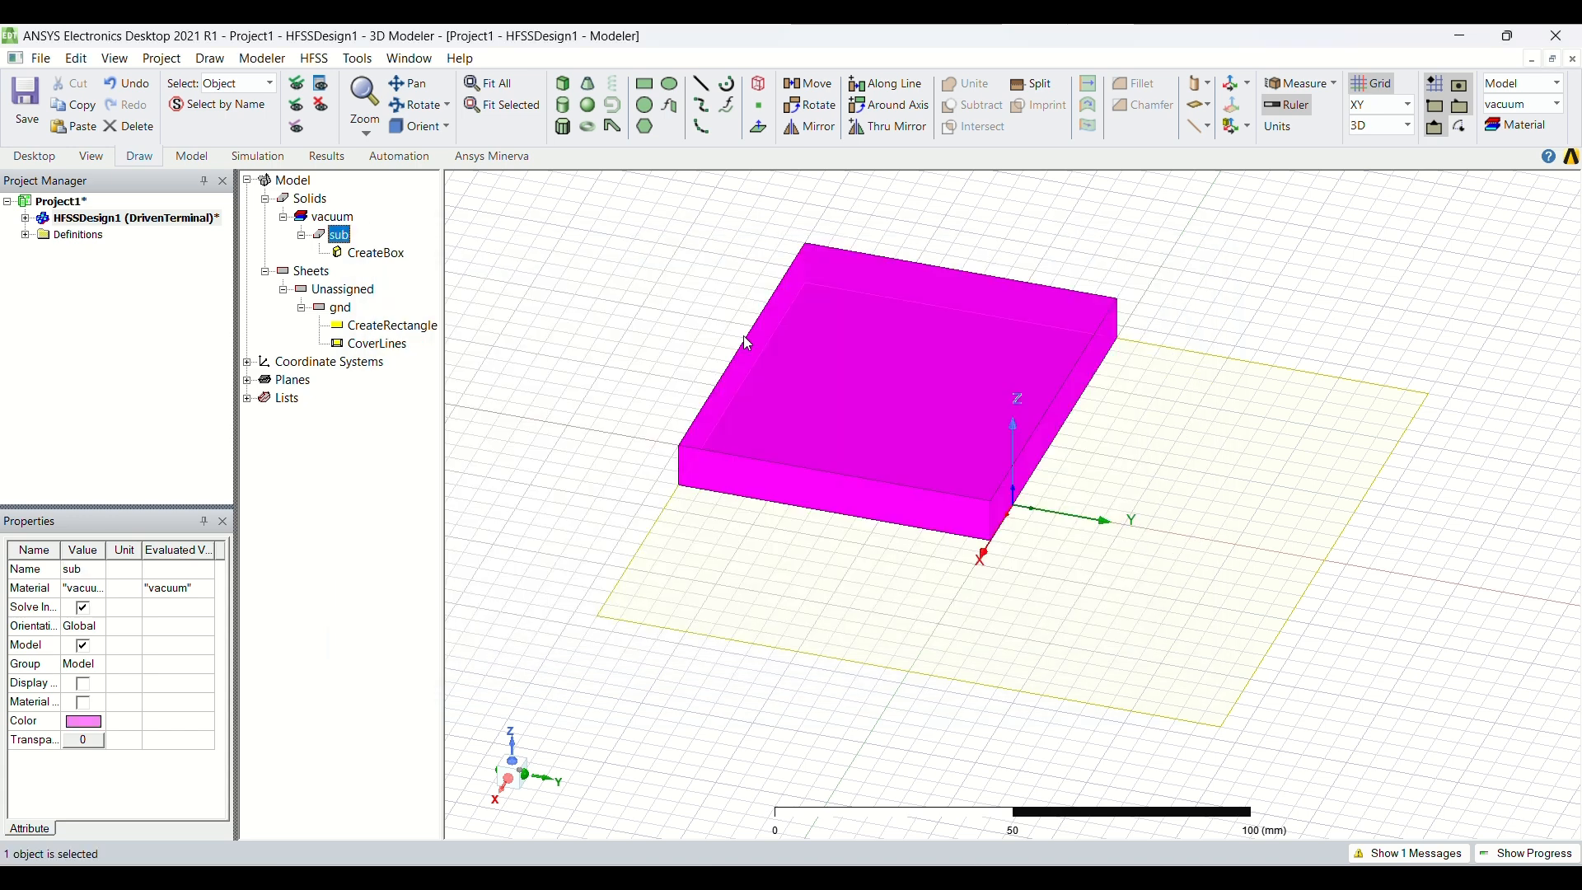
Set the sub box's X size to 140 mm, Y size to 140 mm and Z size to 1.6 mm
{"action": "double_click", "coordinate": [376, 253]}
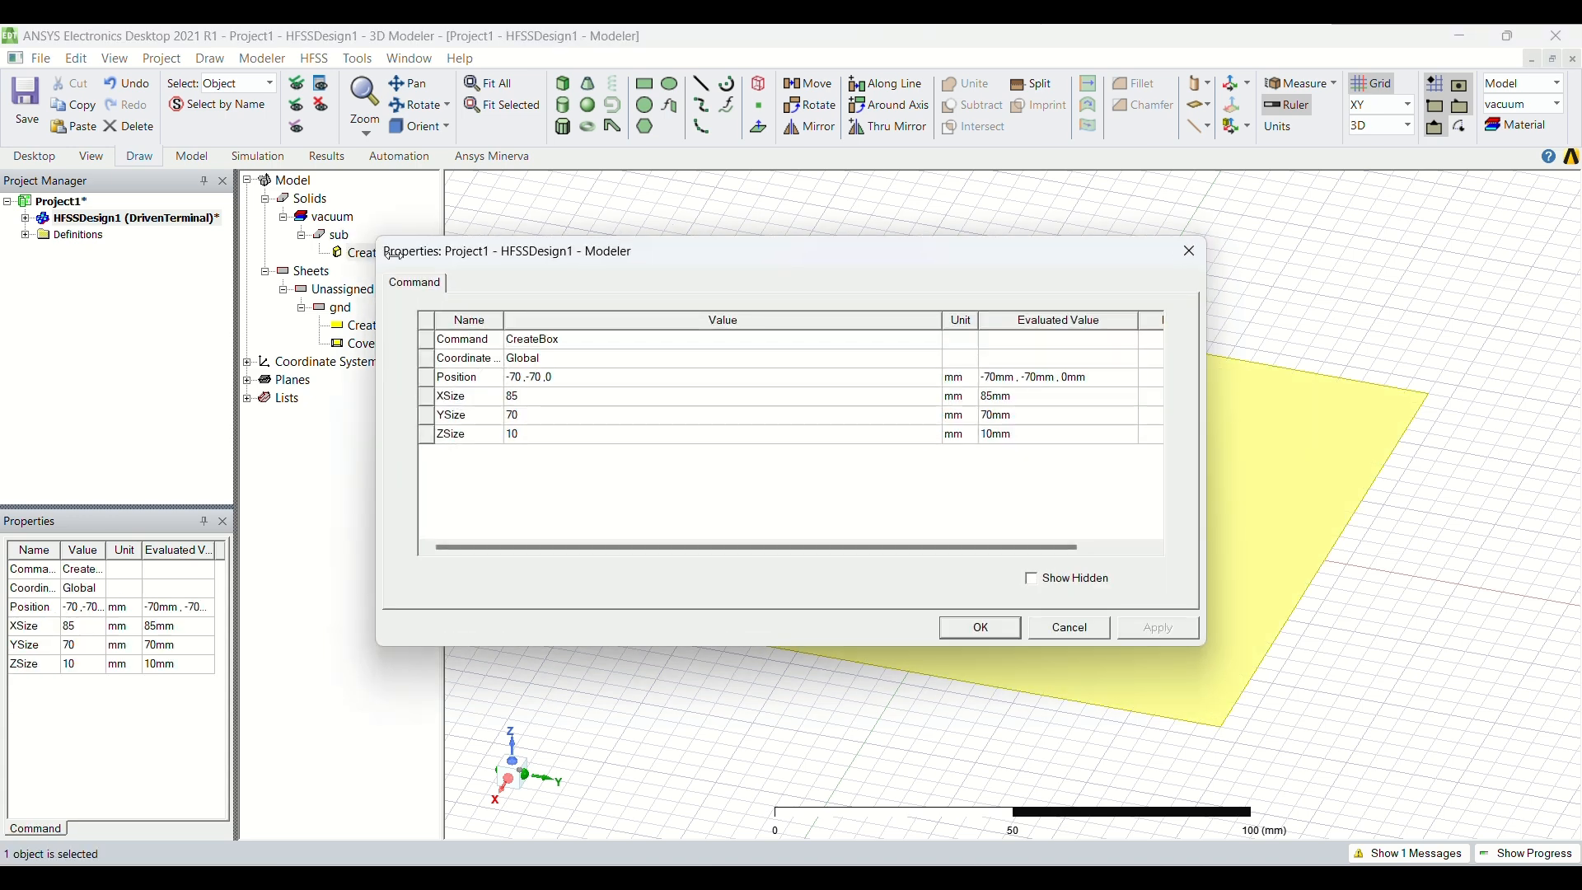
{"action": "left_click", "coordinate": [553, 398]}
{"action": "left_click", "coordinate": [554, 399]}
{"action": "key", "text": "BackSpace"}
{"action": "type", "text": "140"}
{"action": "left_click", "coordinate": [554, 416]}
{"action": "type", "text": "14"}
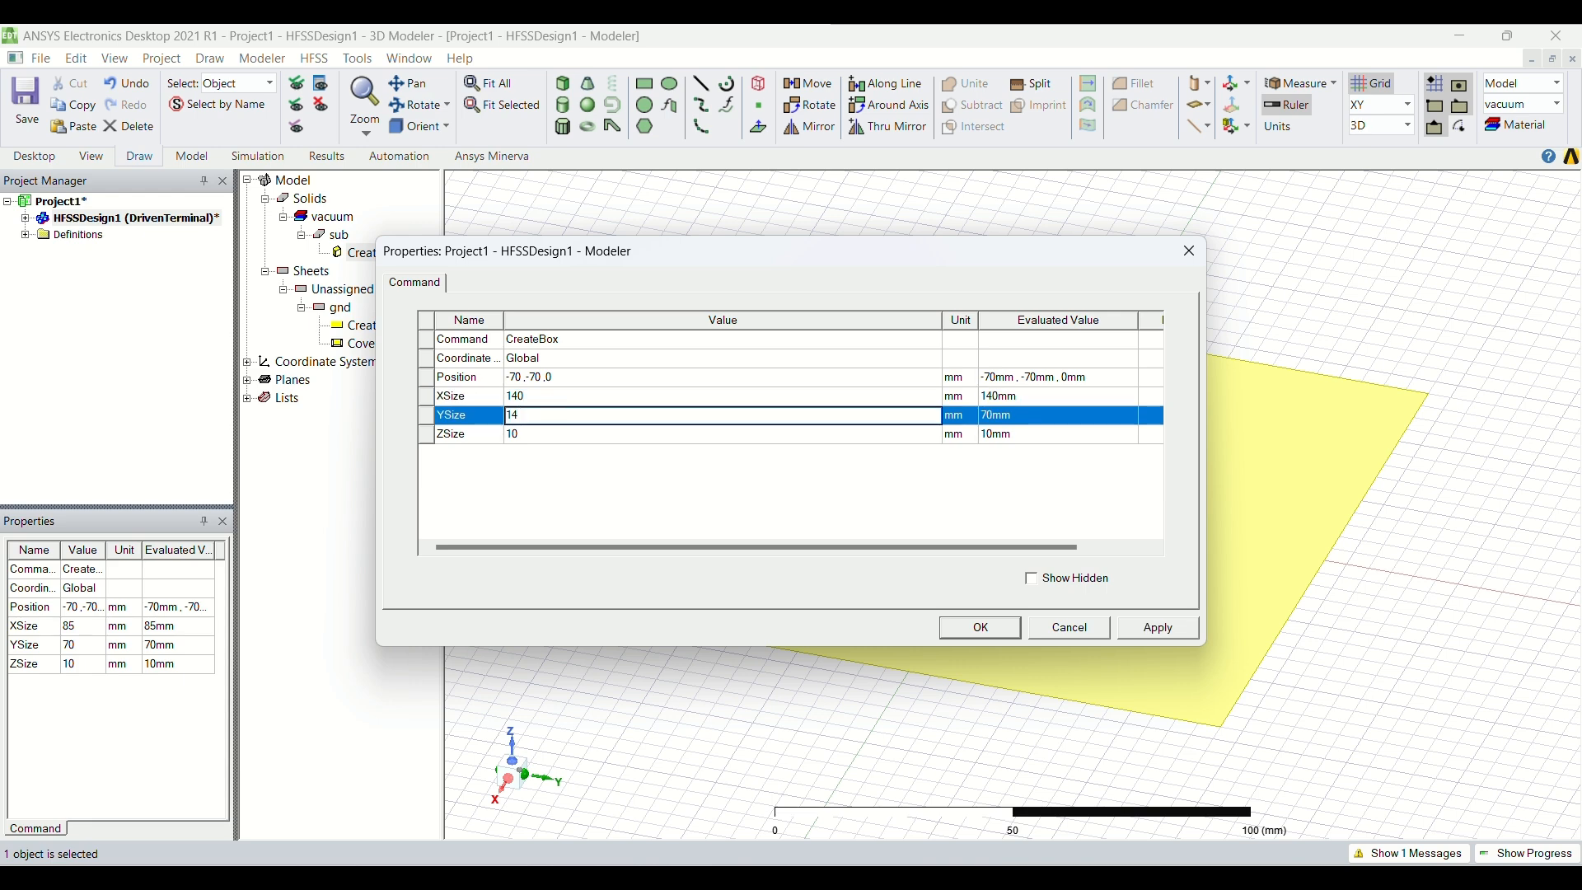
{"action": "type", "text": "0"}
{"action": "key", "text": "Tab"}
{"action": "type", "text": "1.6"}
{"action": "key", "text": "Return"}
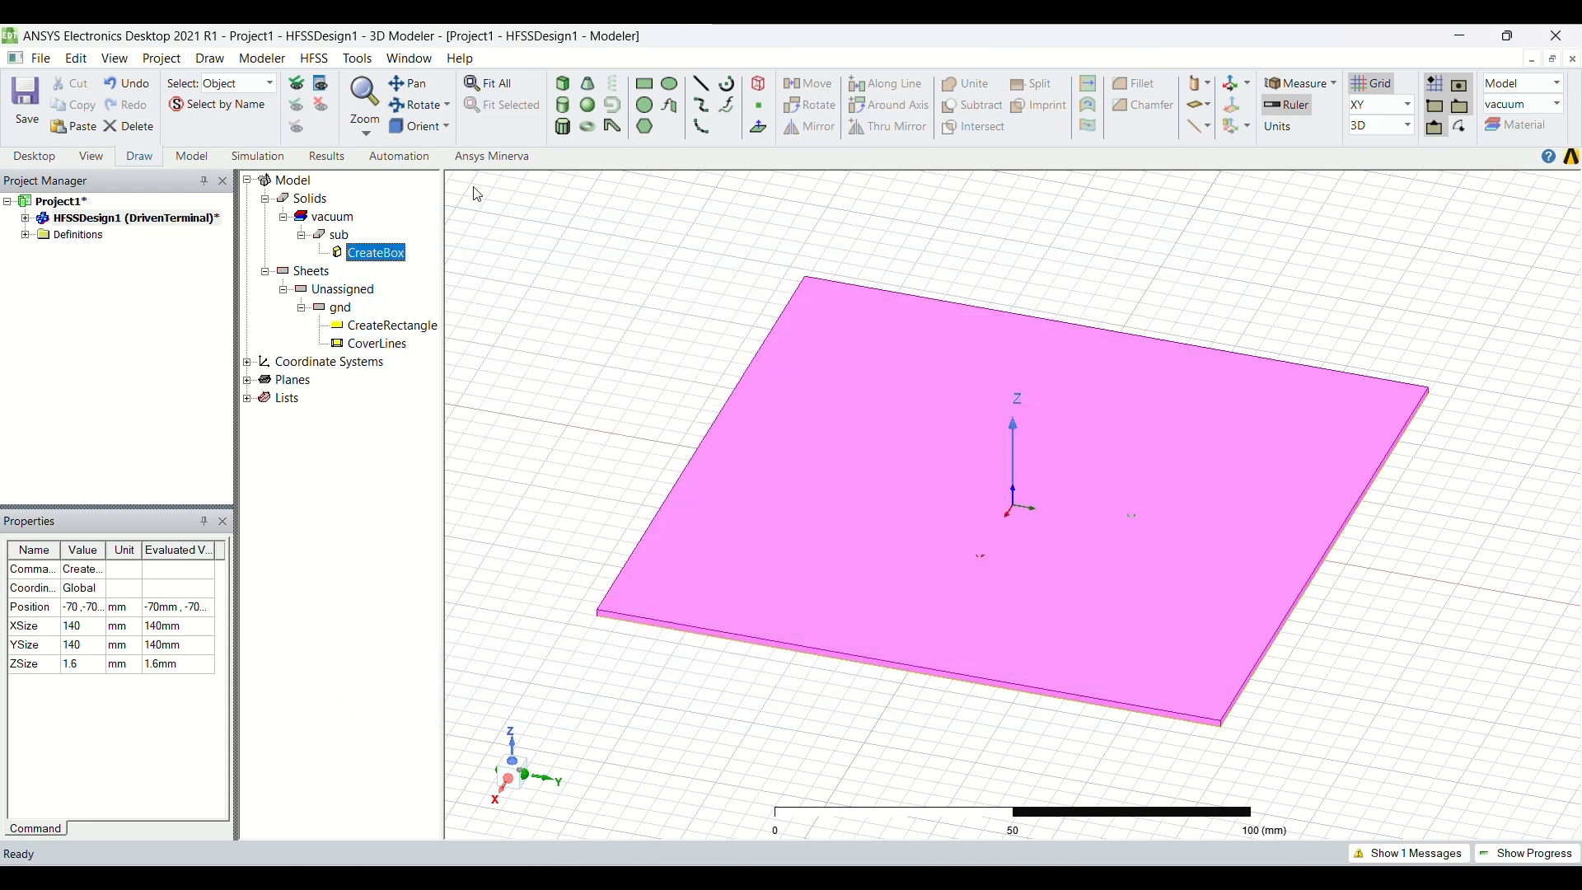
Draw a circle of about 52.2 mm radius on the substrate's top face, centered at 0, 0, 1.6 mm
{"action": "left_click", "coordinate": [445, 127]}
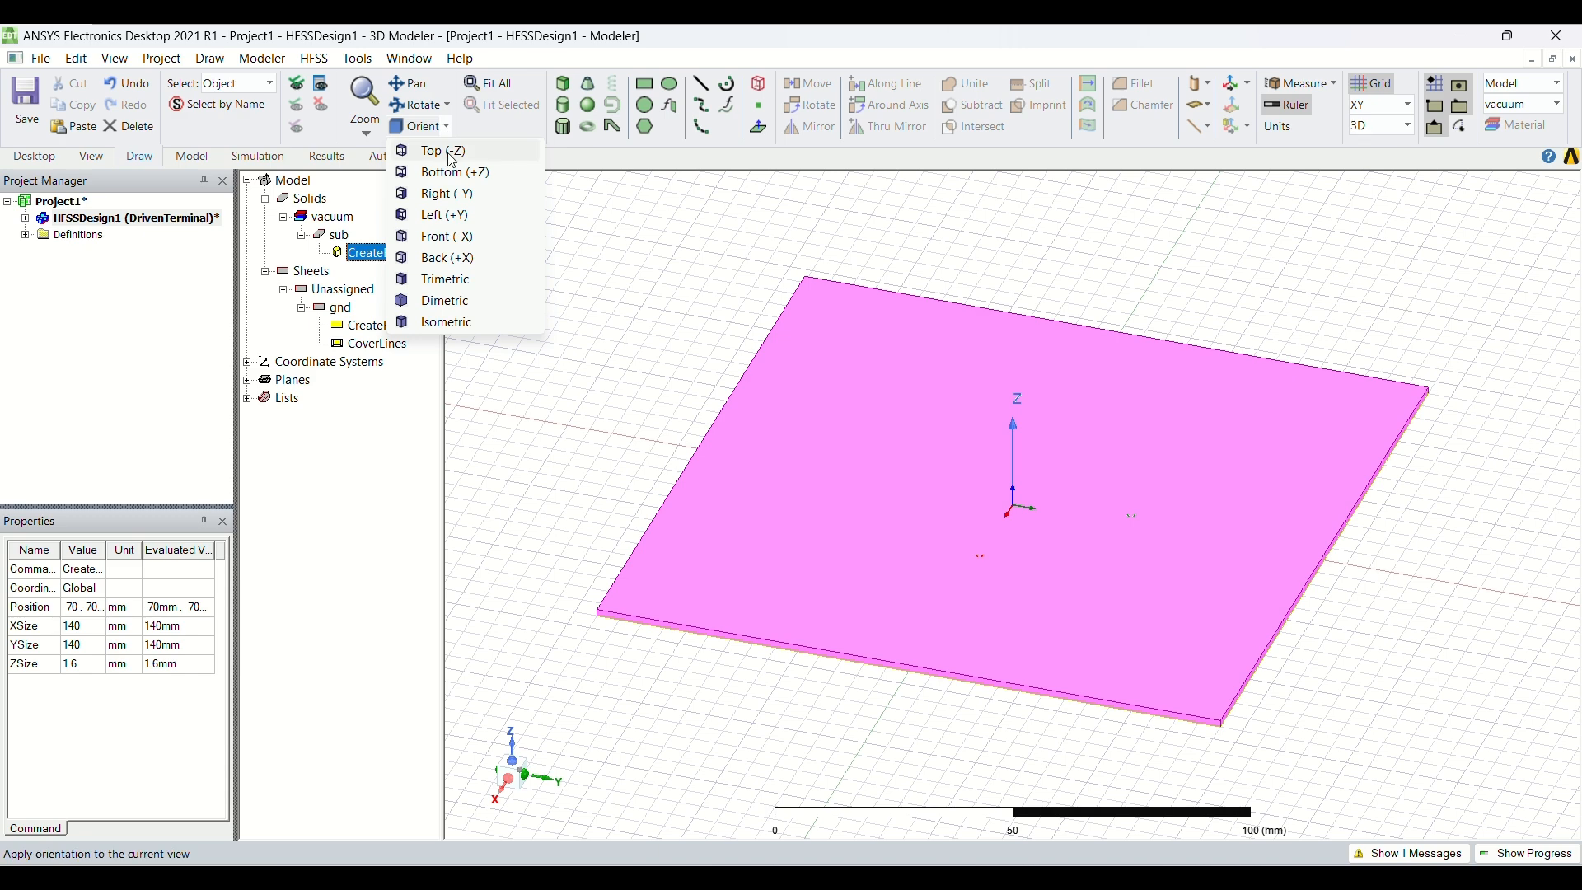
{"action": "left_click", "coordinate": [469, 150]}
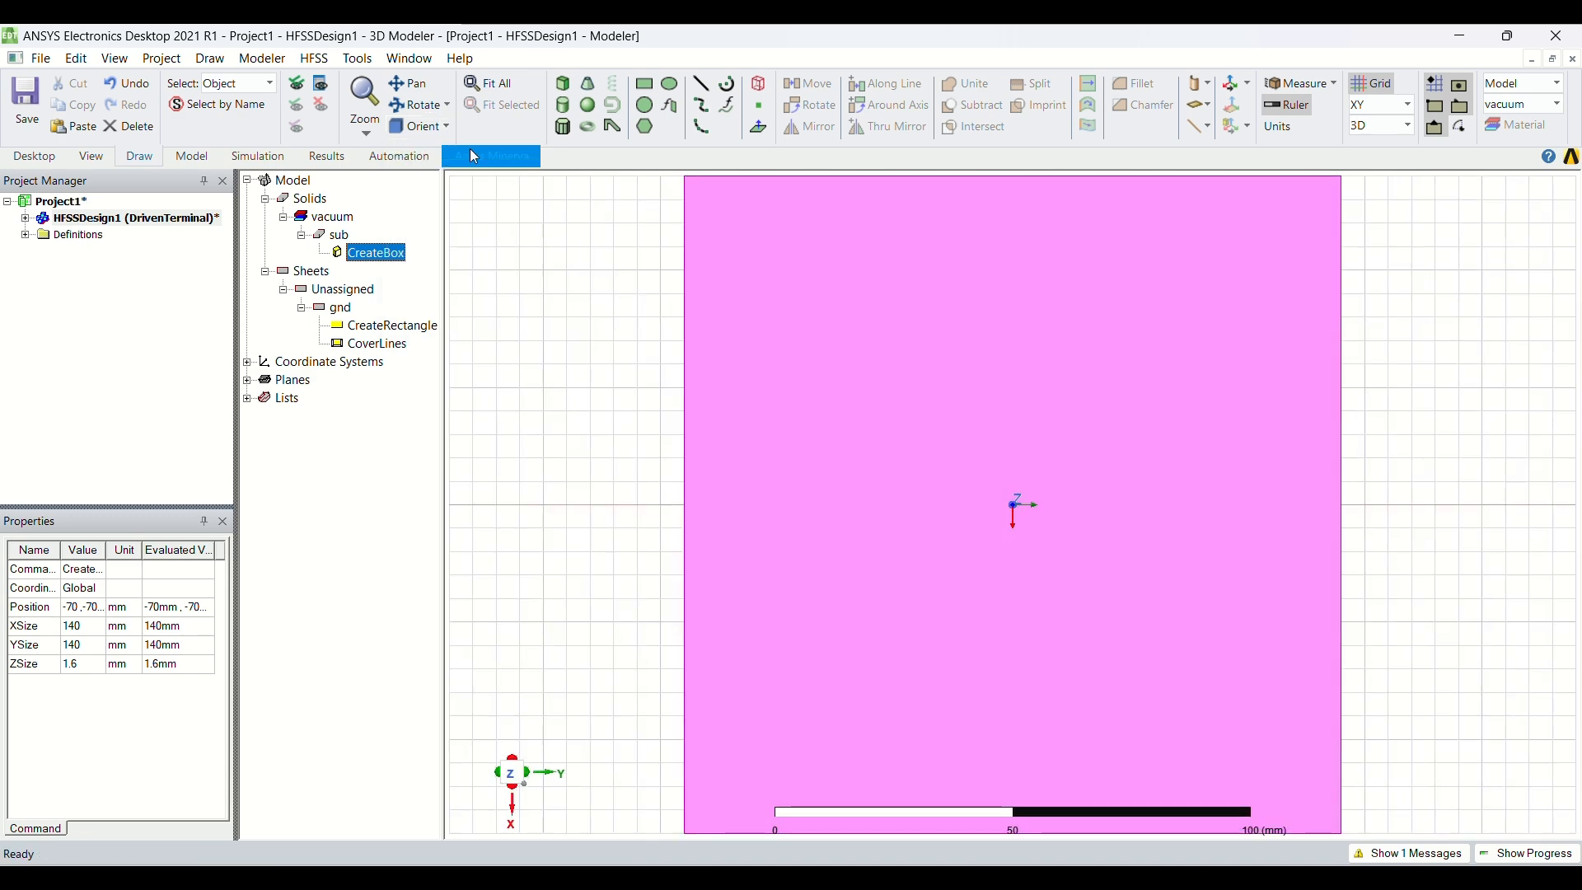
{"action": "left_click", "coordinate": [645, 107]}
{"action": "left_click", "coordinate": [1013, 505]}
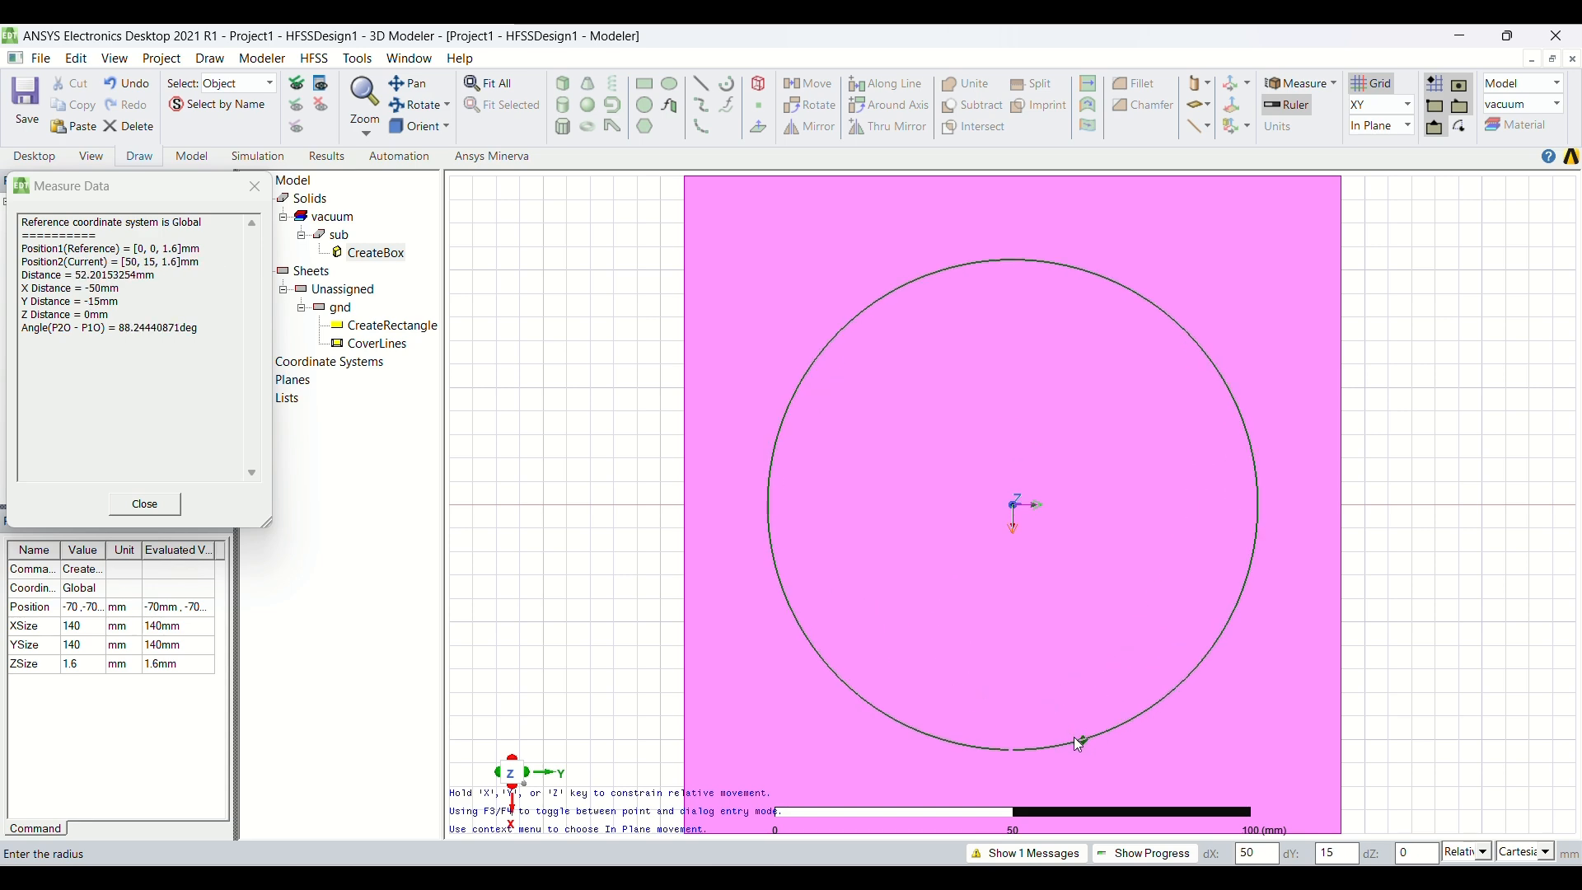
{"action": "left_click", "coordinate": [1075, 737]}
Rename the circle sheet as outercir
{"action": "left_click", "coordinate": [361, 314]}
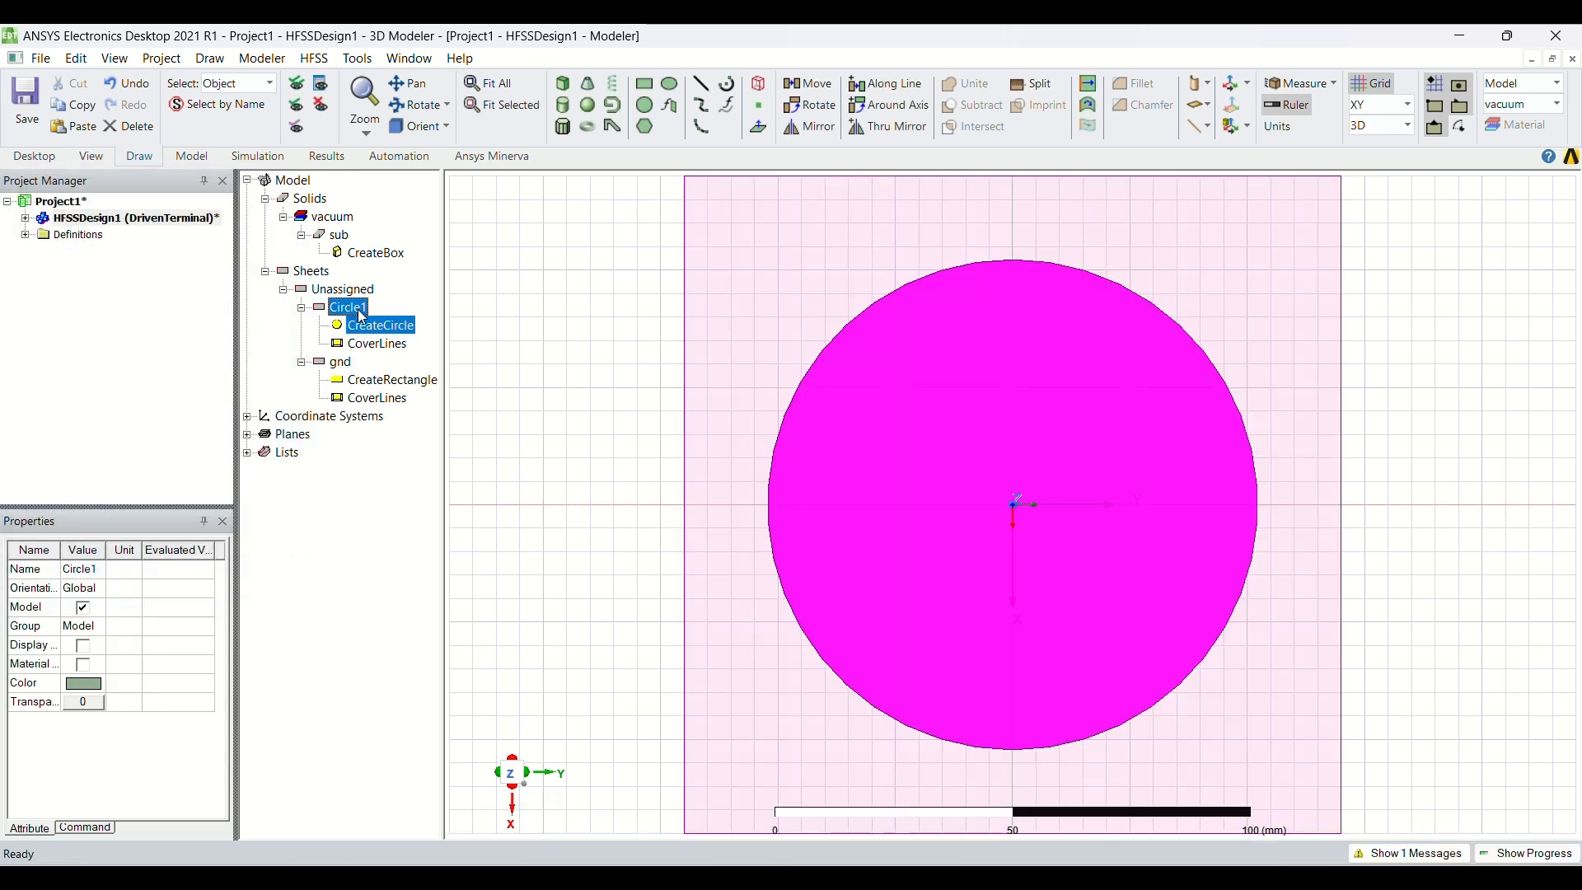
{"action": "double_click", "coordinate": [360, 313]}
{"action": "left_click", "coordinate": [553, 346]}
{"action": "left_click", "coordinate": [554, 347]}
{"action": "type", "text": "oute"}
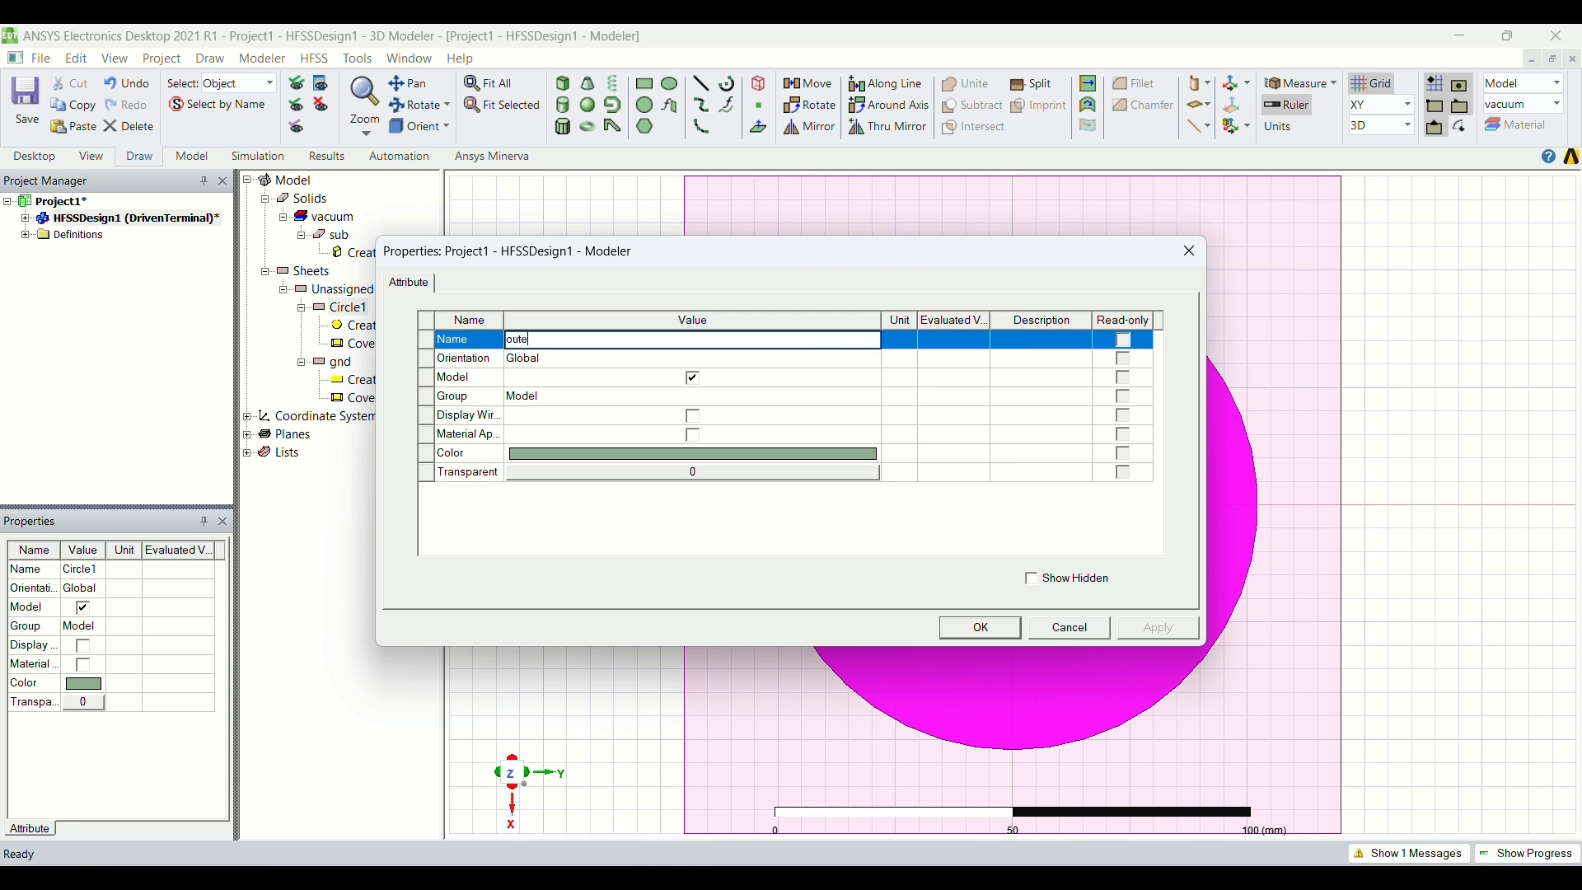
{"action": "type", "text": "rcir"}
{"action": "key", "text": "Return"}
{"action": "key", "text": "Return"}
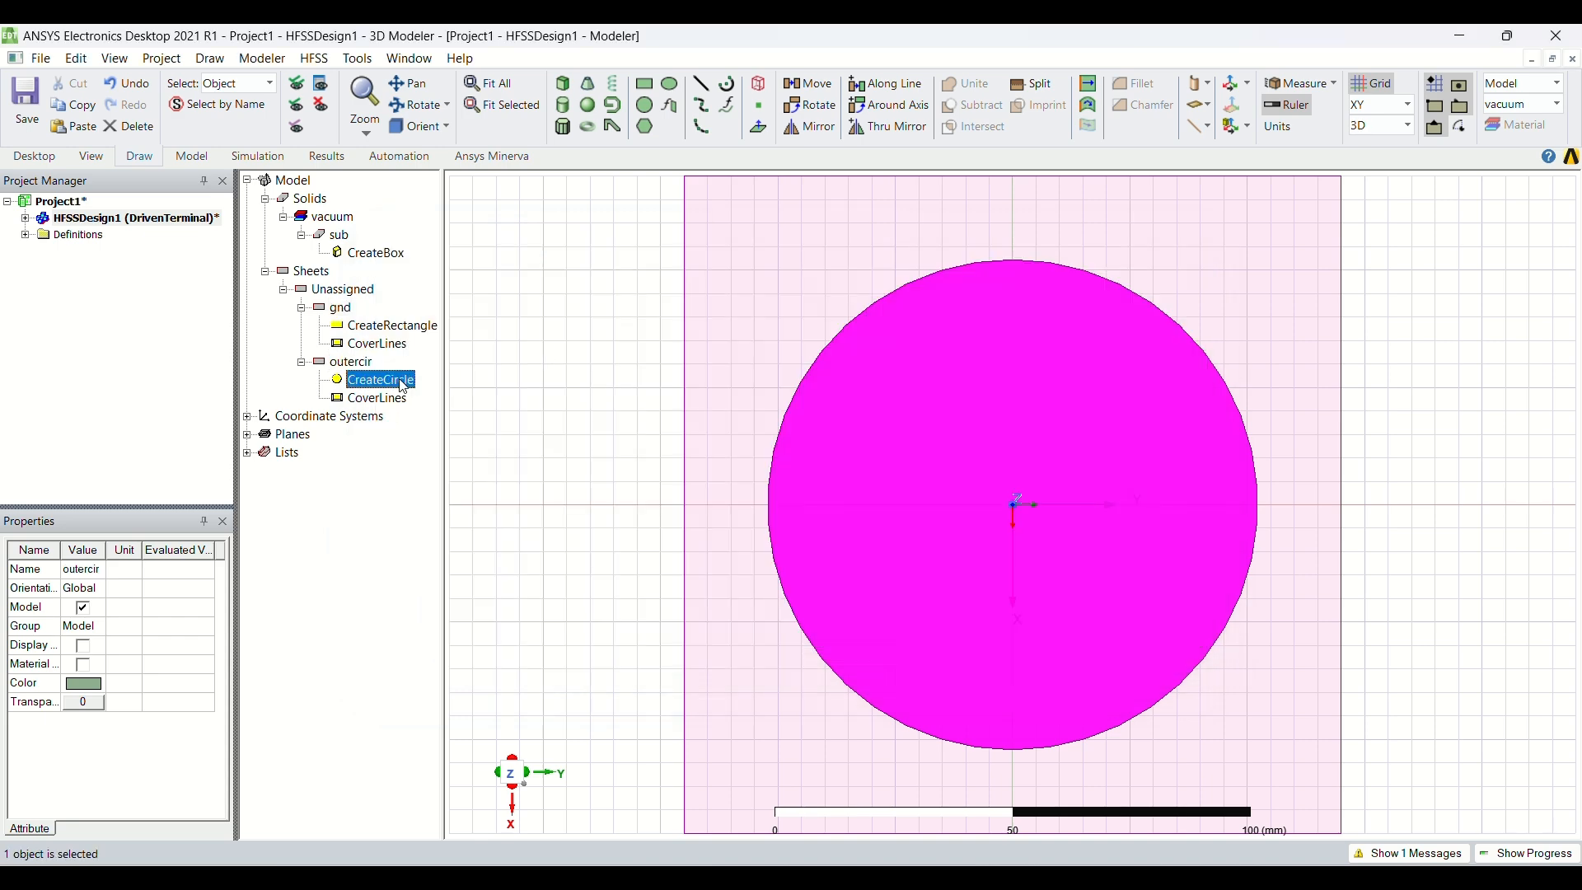
Set the radius of the outercir circle to 56.2 mm
{"action": "double_click", "coordinate": [404, 380]}
{"action": "left_click", "coordinate": [607, 414]}
{"action": "left_click", "coordinate": [606, 416]}
{"action": "key", "text": "BackSpace"}
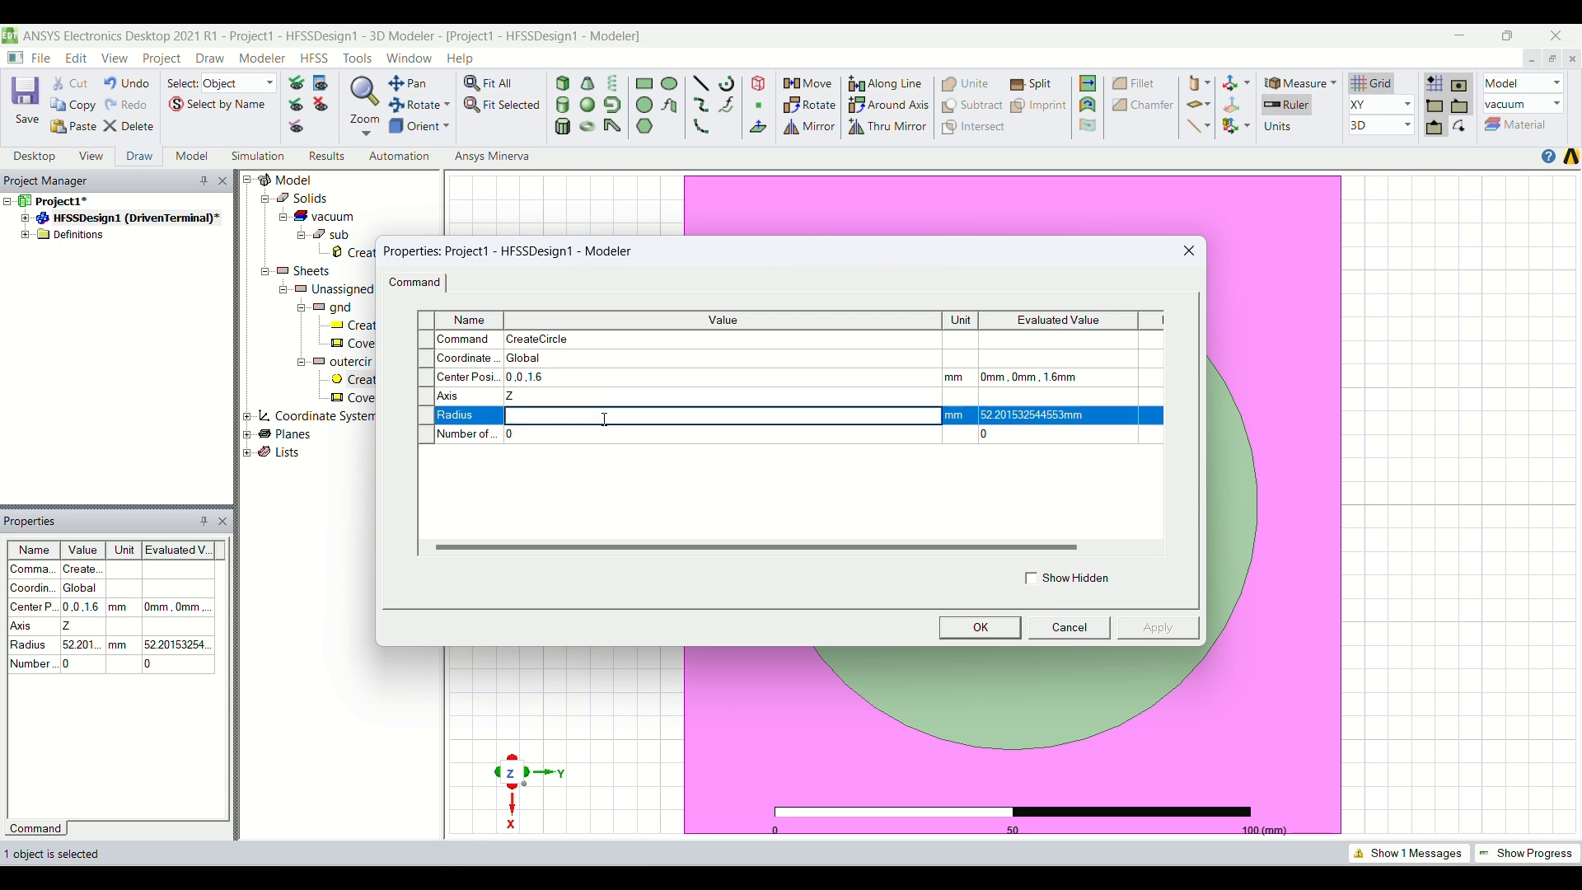
{"action": "type", "text": "56.2"}
{"action": "key", "text": "Return"}
{"action": "key", "text": "Return"}
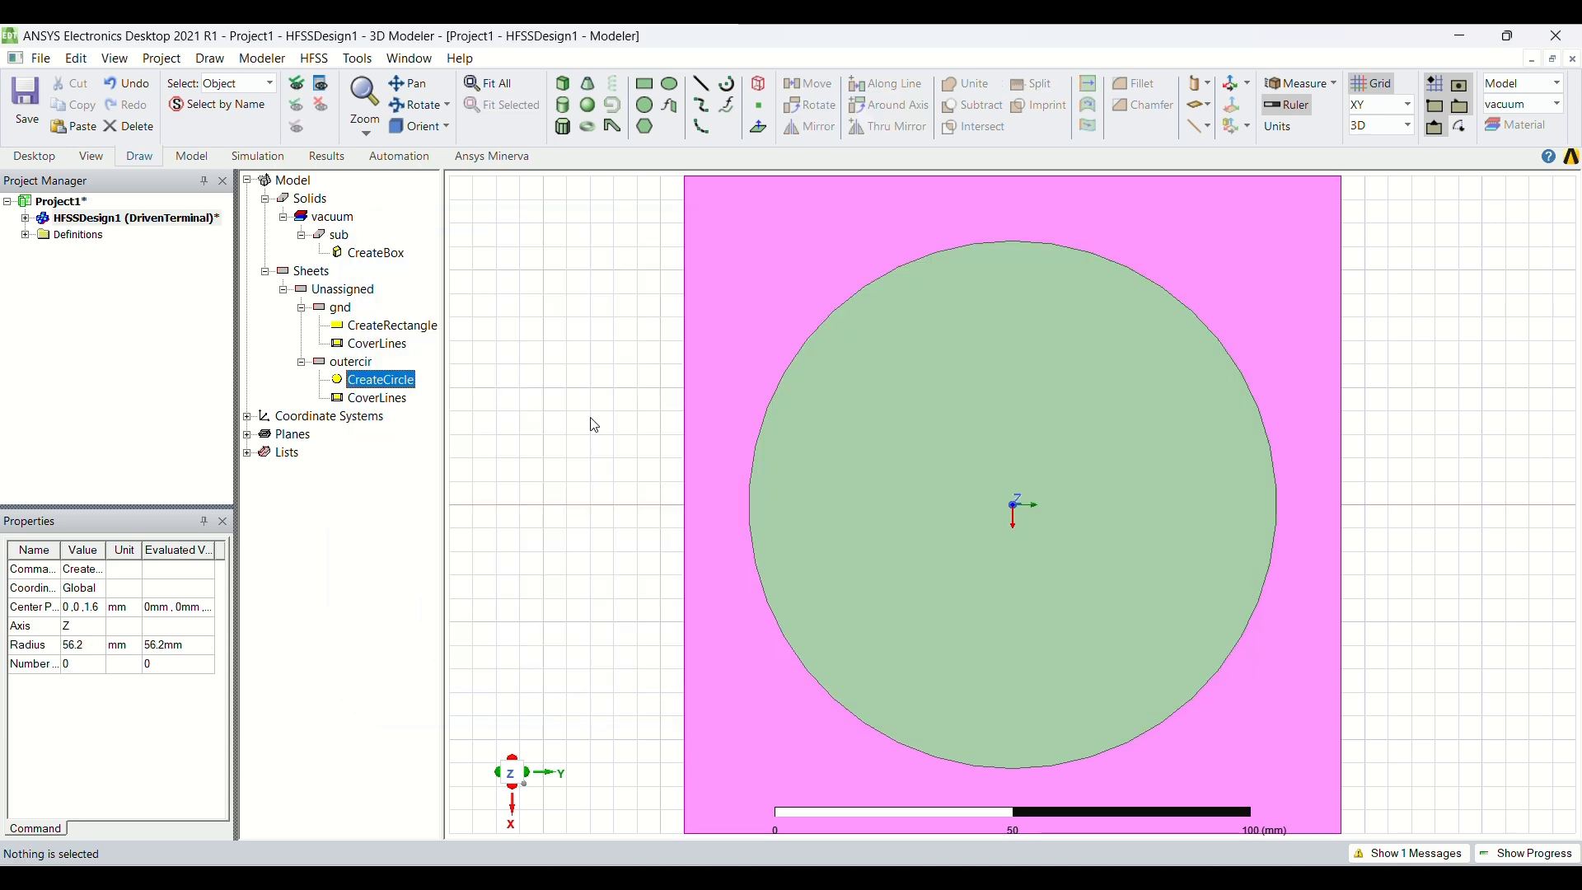
Duplicate the outercir circle sheet by copying and pasting it in place
{"action": "left_click", "coordinate": [371, 363]}
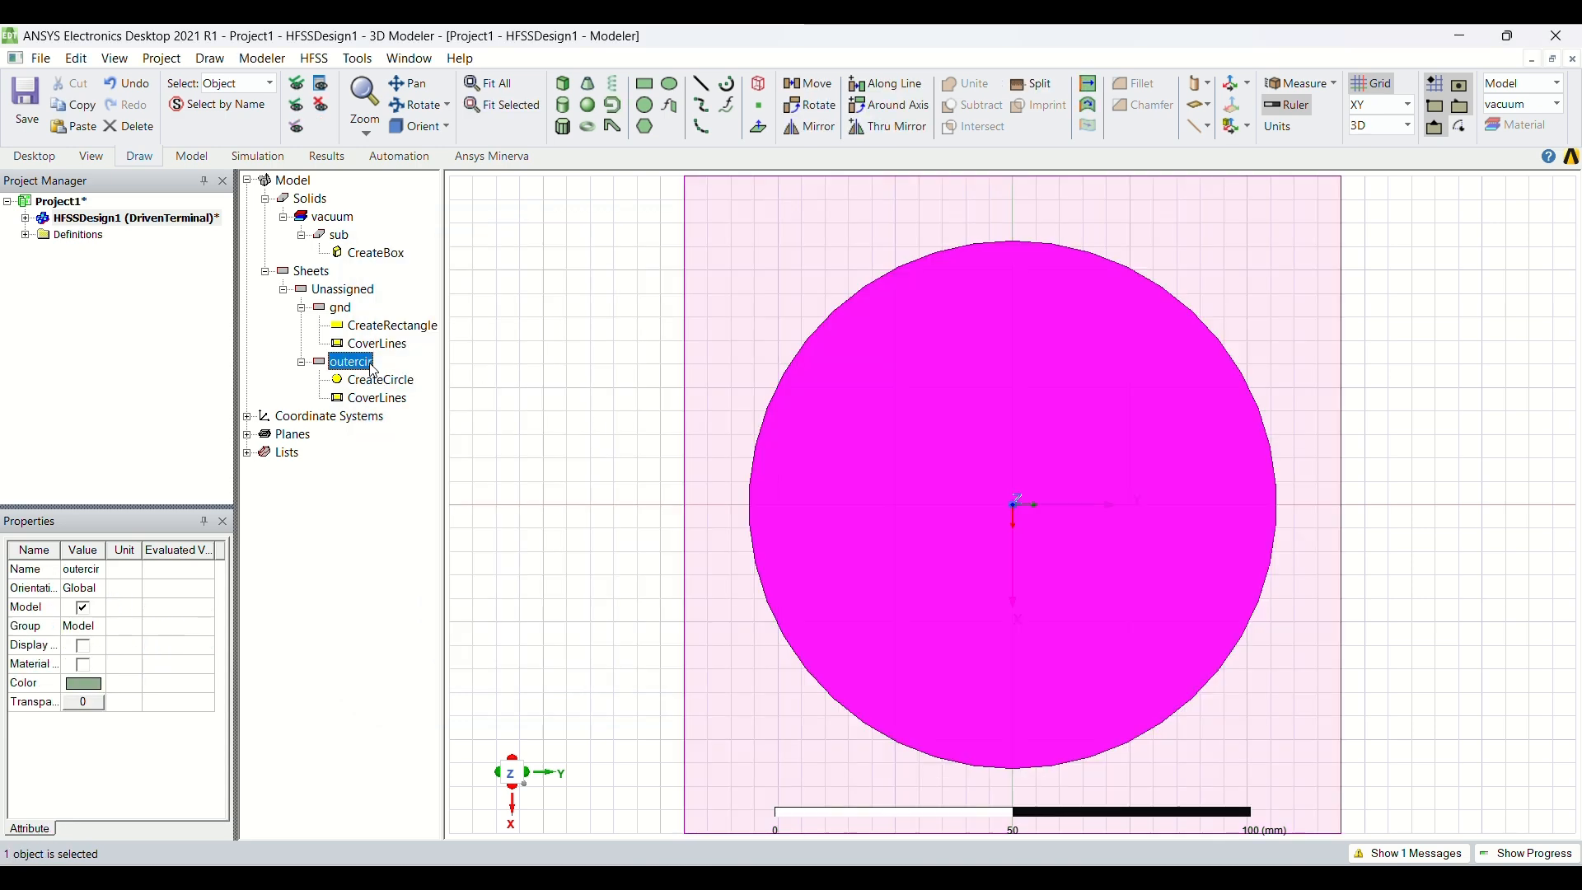
{"action": "key", "text": "ctrl+c"}
{"action": "key", "text": "ctrl+v"}
Rename the copied circle sheet as innercir1
{"action": "double_click", "coordinate": [354, 417]}
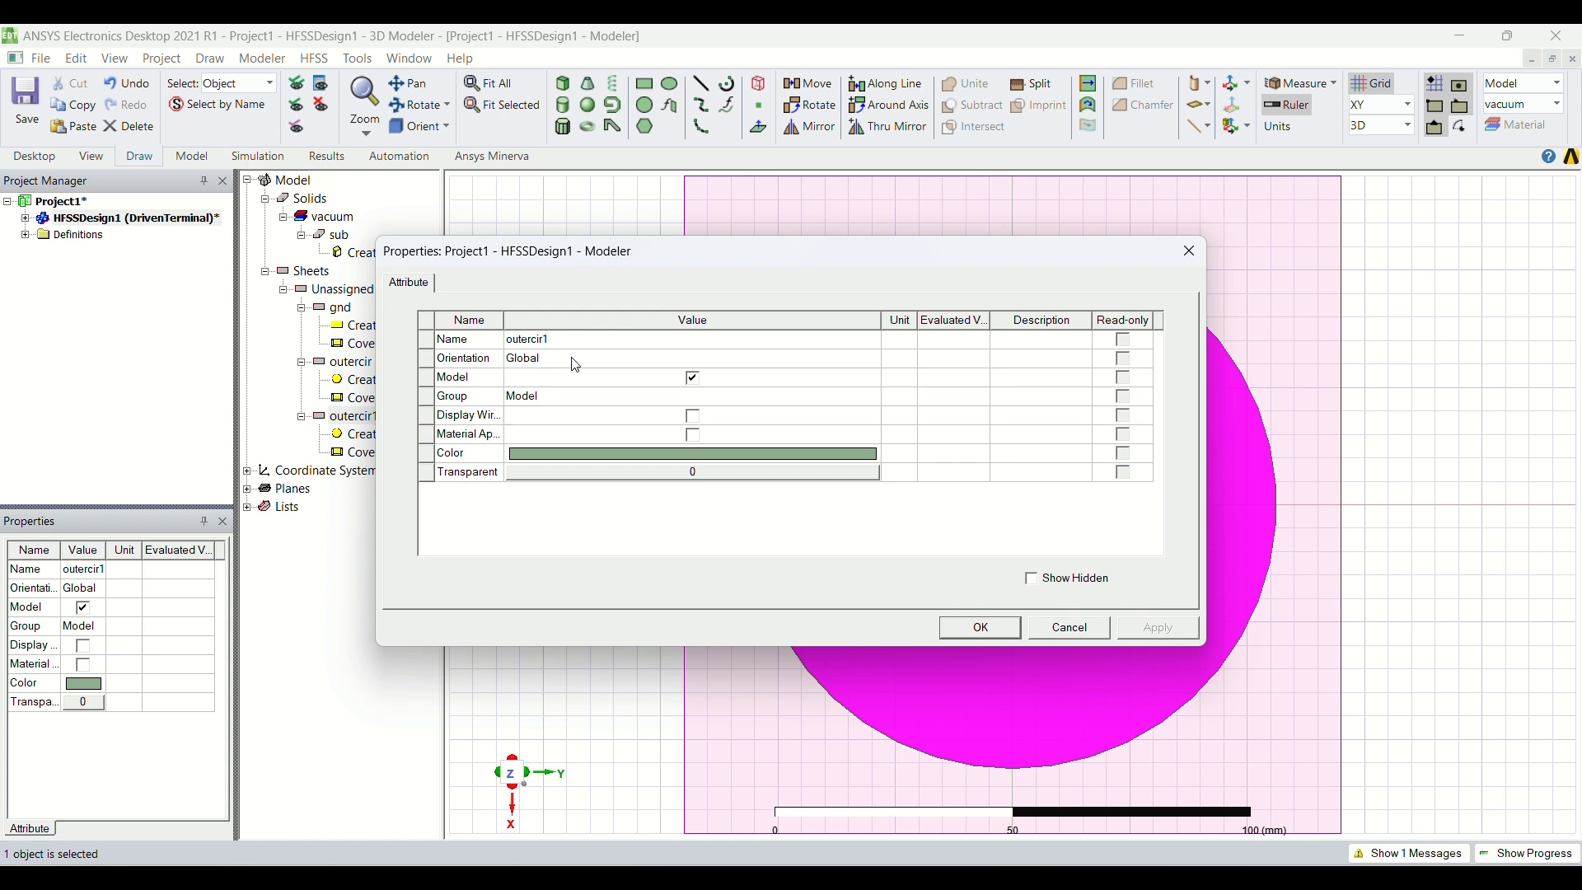
{"action": "left_click", "coordinate": [534, 338]}
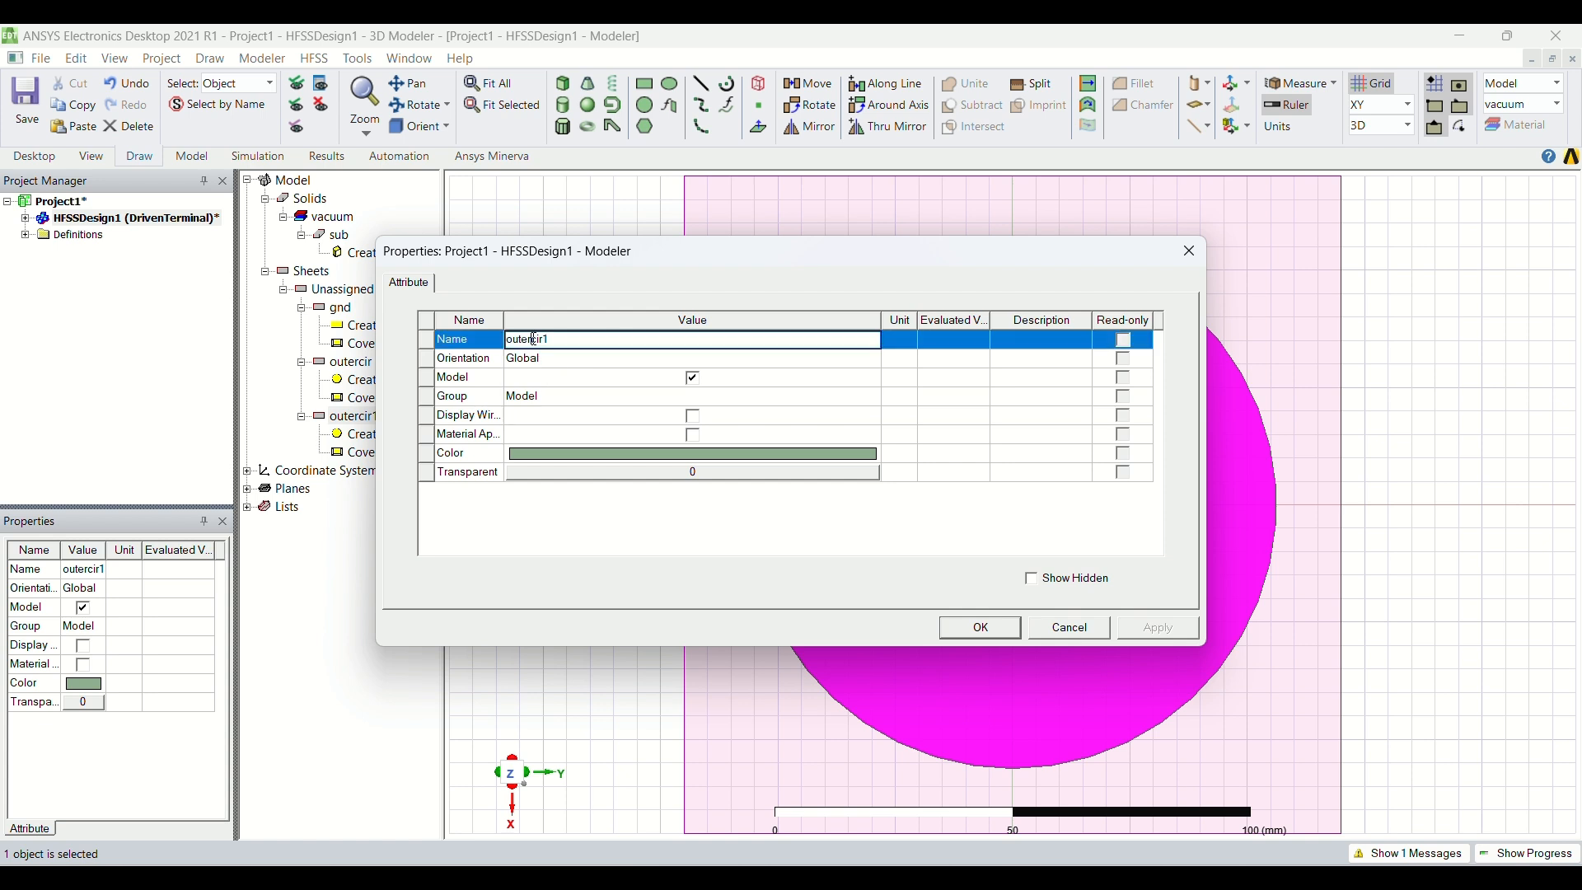
{"action": "key", "text": "BackSpace"}
{"action": "key", "text": "BackSpace"}
{"action": "key", "text": "BackSpace"}
{"action": "key", "text": "BackSpace"}
{"action": "key", "text": "BackSpace"}
{"action": "type", "text": "inner"}
{"action": "key", "text": "Return"}
{"action": "key", "text": "Return"}
Set the radius of the innercir1 circle to 53.4 mm
{"action": "double_click", "coordinate": [379, 379]}
{"action": "left_click", "coordinate": [550, 419]}
{"action": "left_click", "coordinate": [550, 420]}
{"action": "key", "text": "BackSpace"}
{"action": "type", "text": "53.4"}
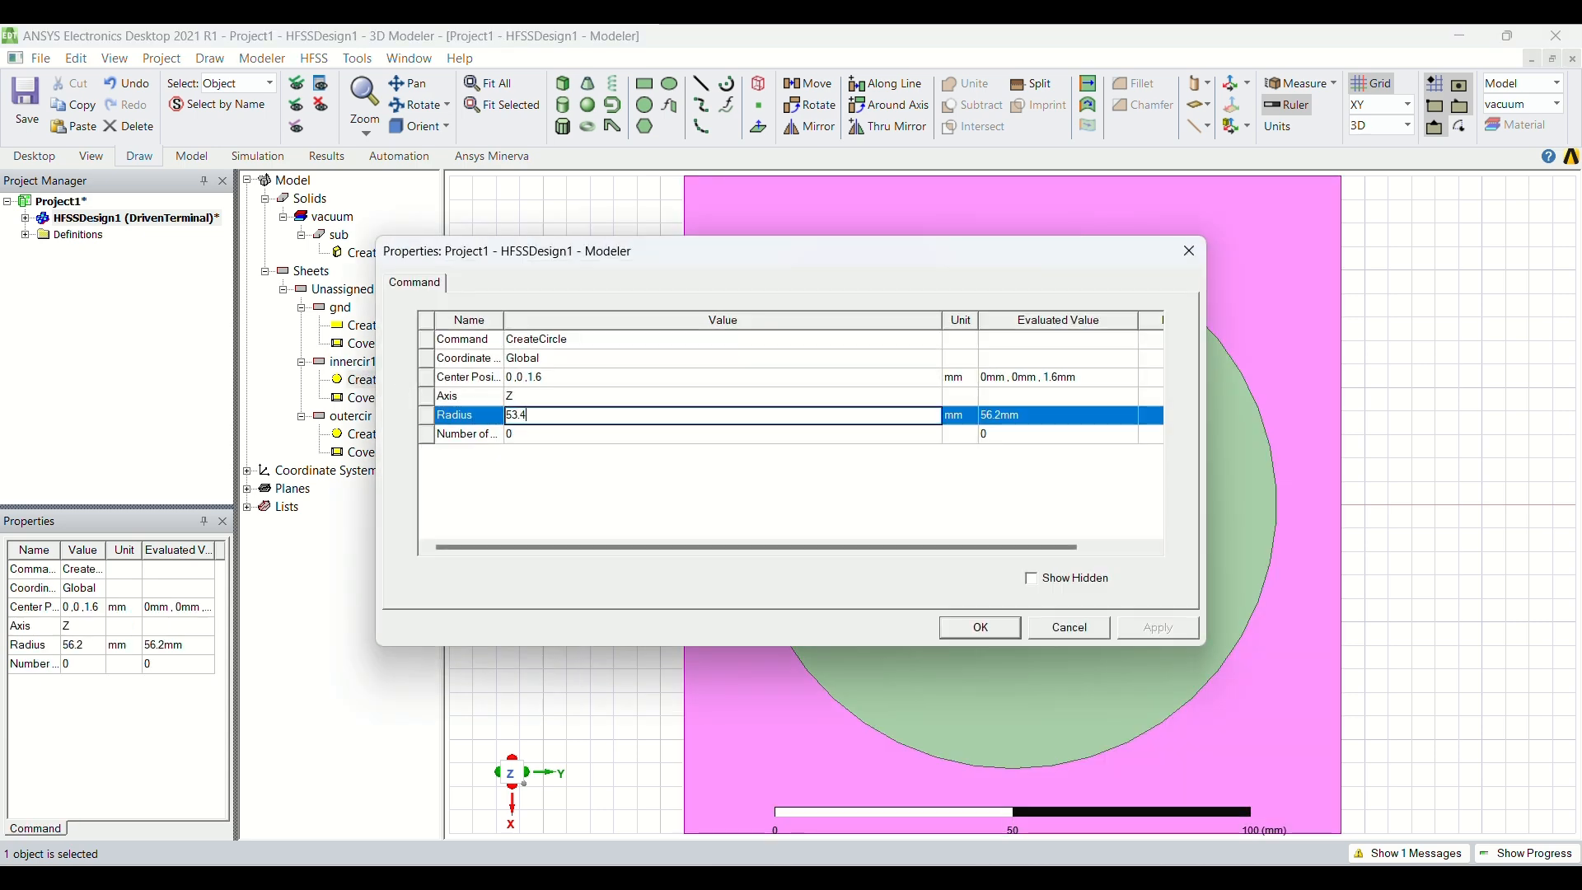
{"action": "key", "text": "Return"}
{"action": "key", "text": "Return"}
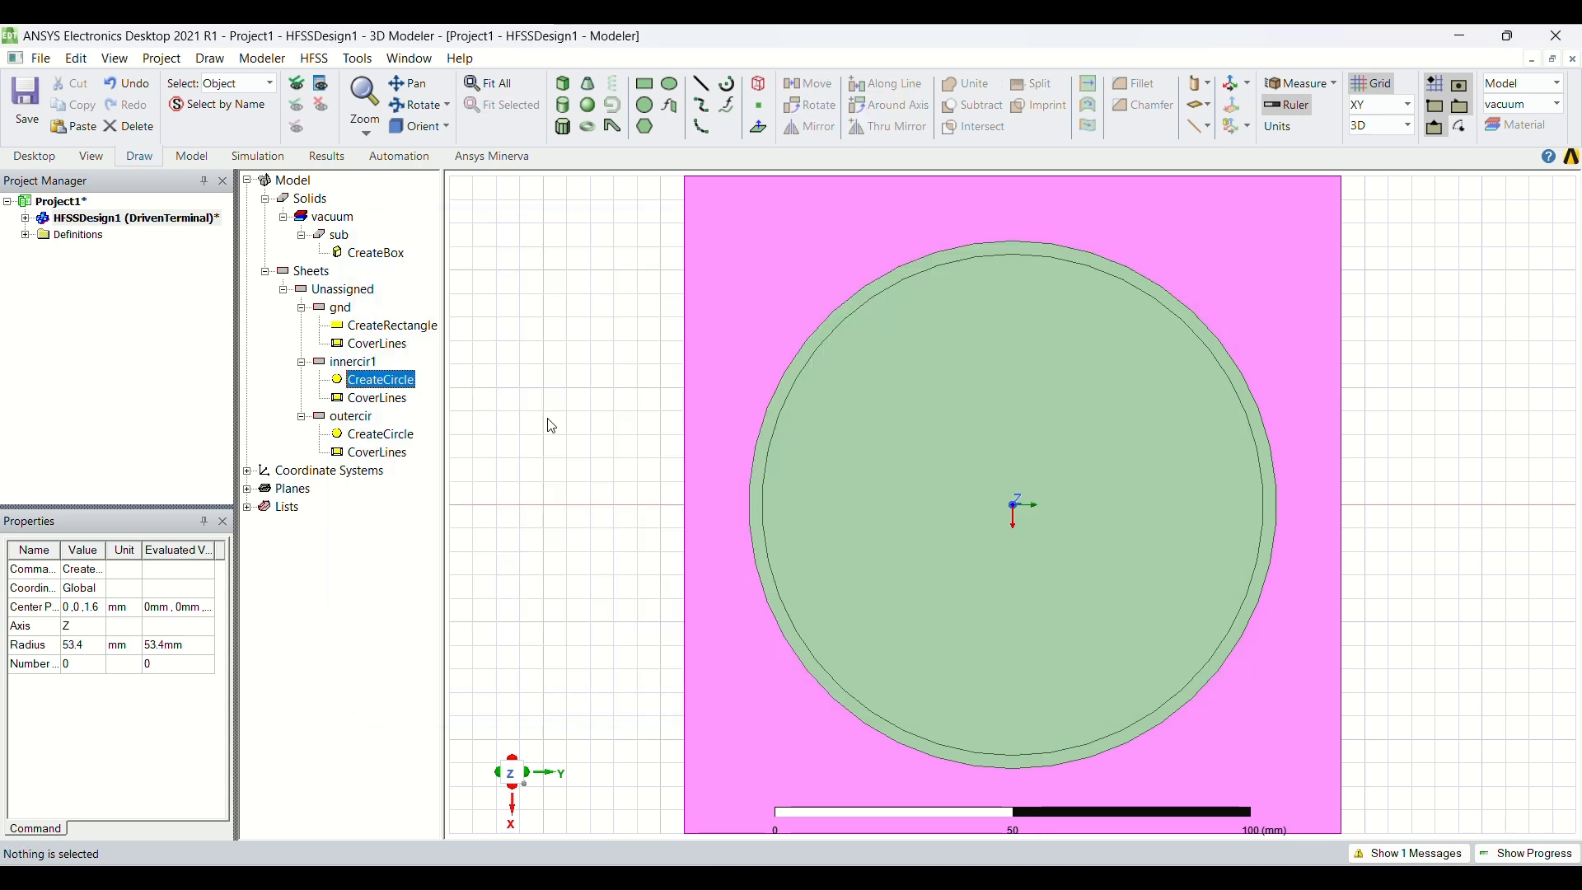
Subtract innercir1 from outercir to form a ring, without cloning the tool object
{"action": "left_click", "coordinate": [365, 418]}
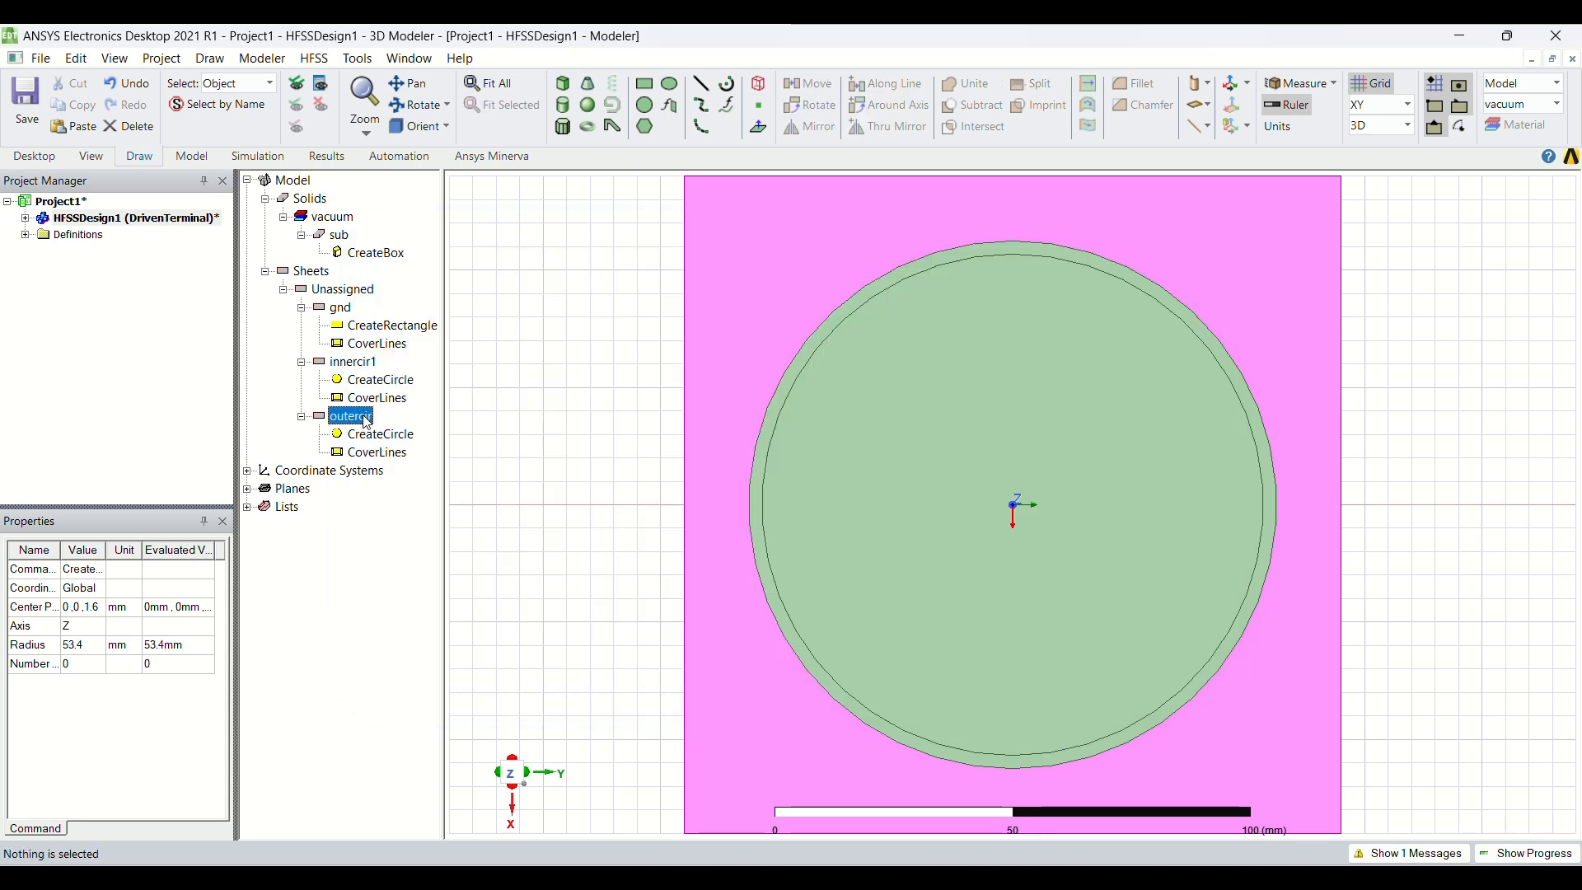
{"action": "left_click", "coordinate": [365, 366], "text": "ctrl"}
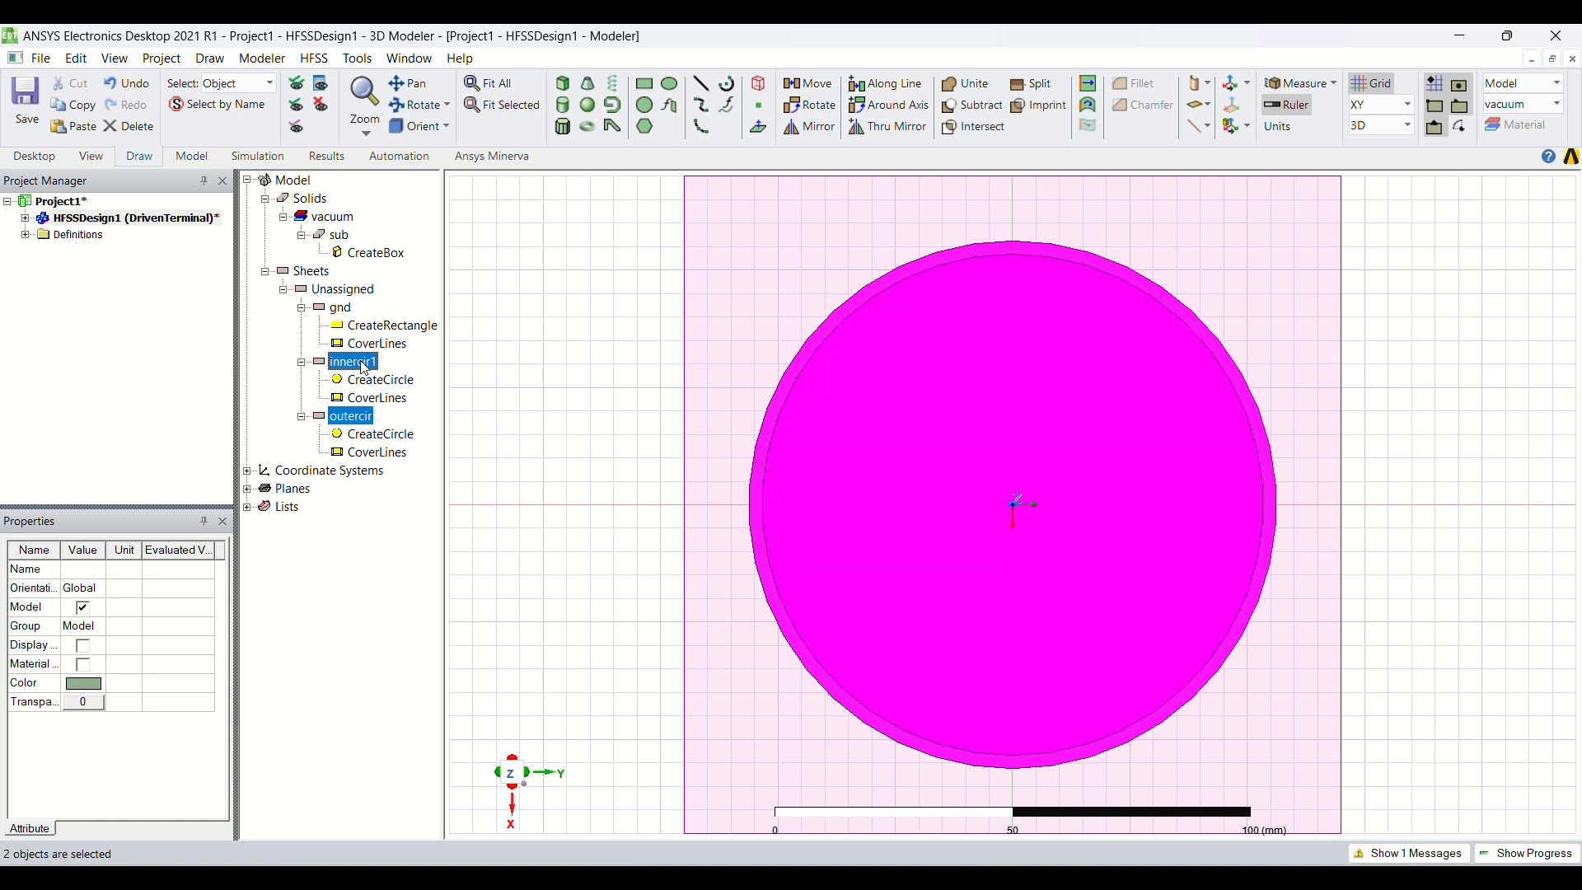
{"action": "left_click", "coordinate": [969, 114]}
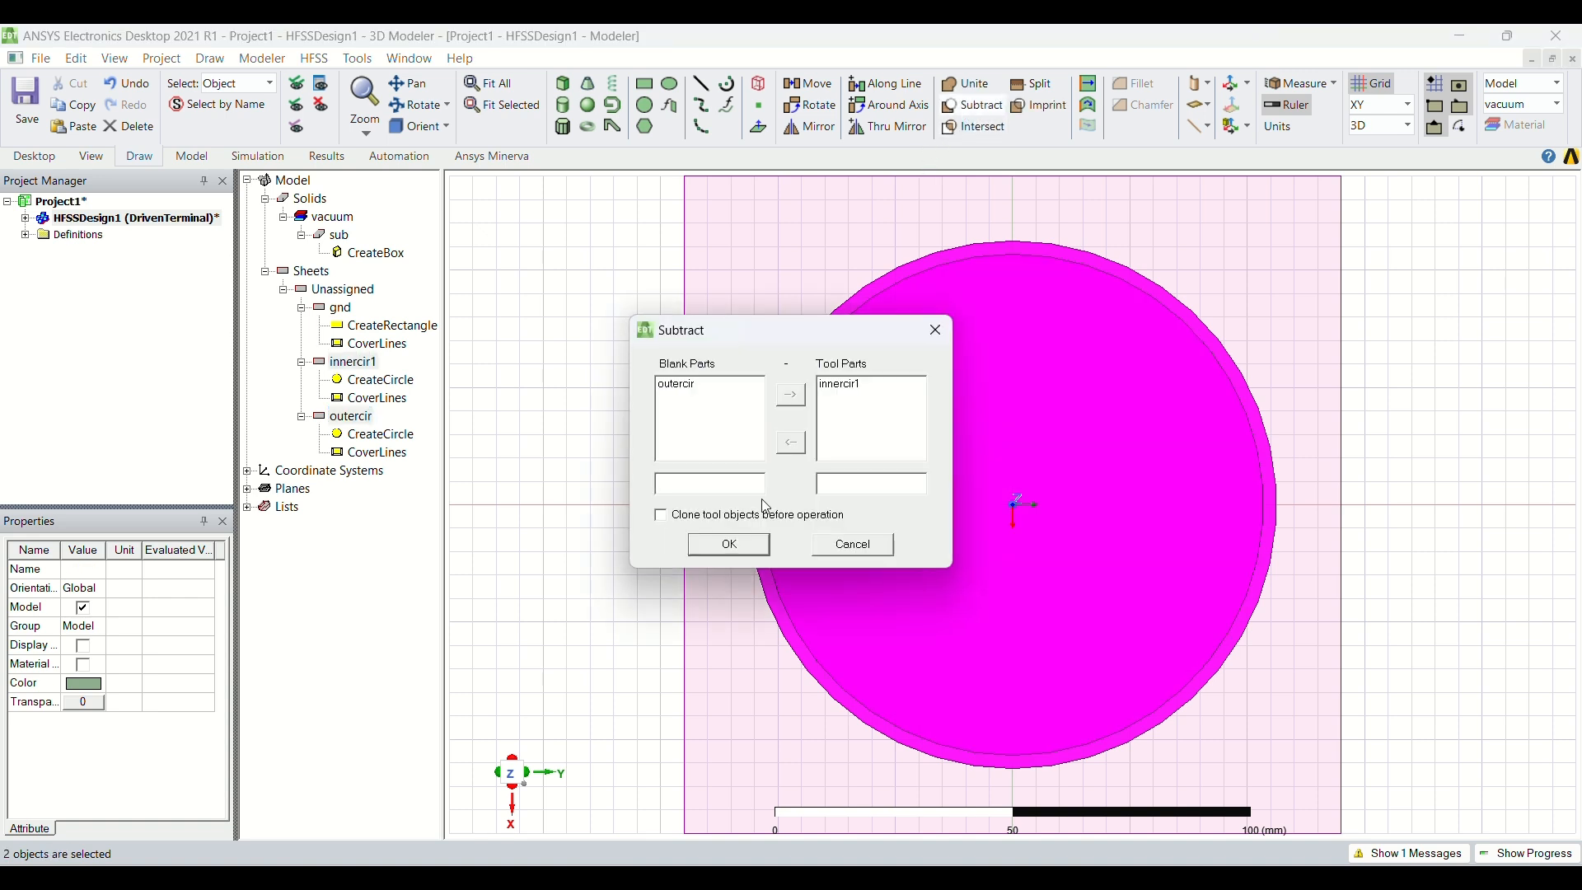
{"action": "left_click", "coordinate": [742, 545]}
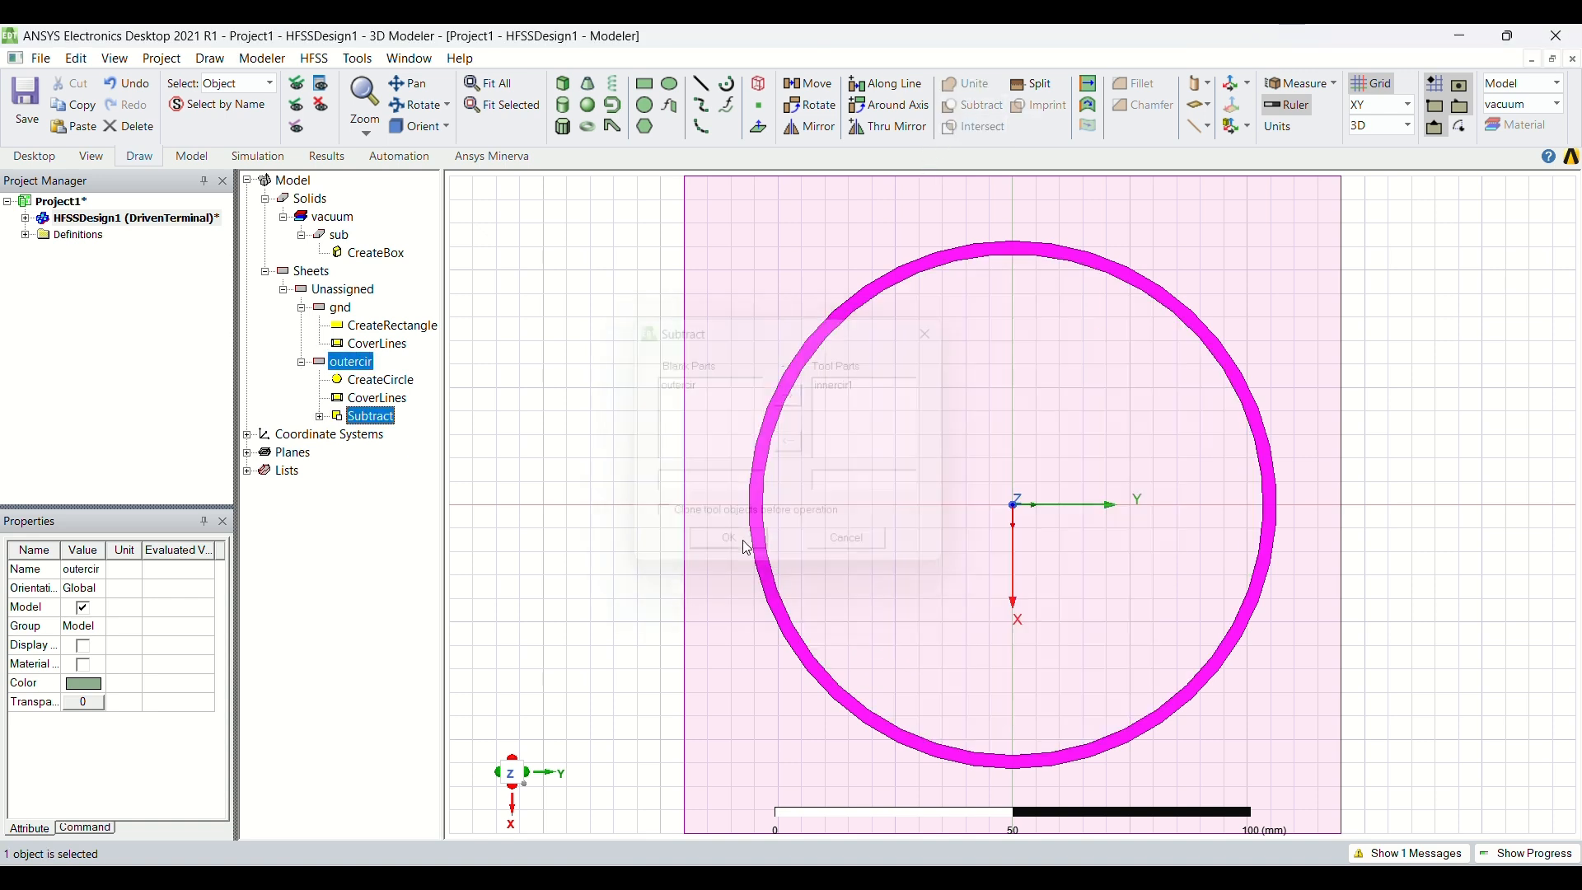
{"action": "left_click", "coordinate": [381, 571]}
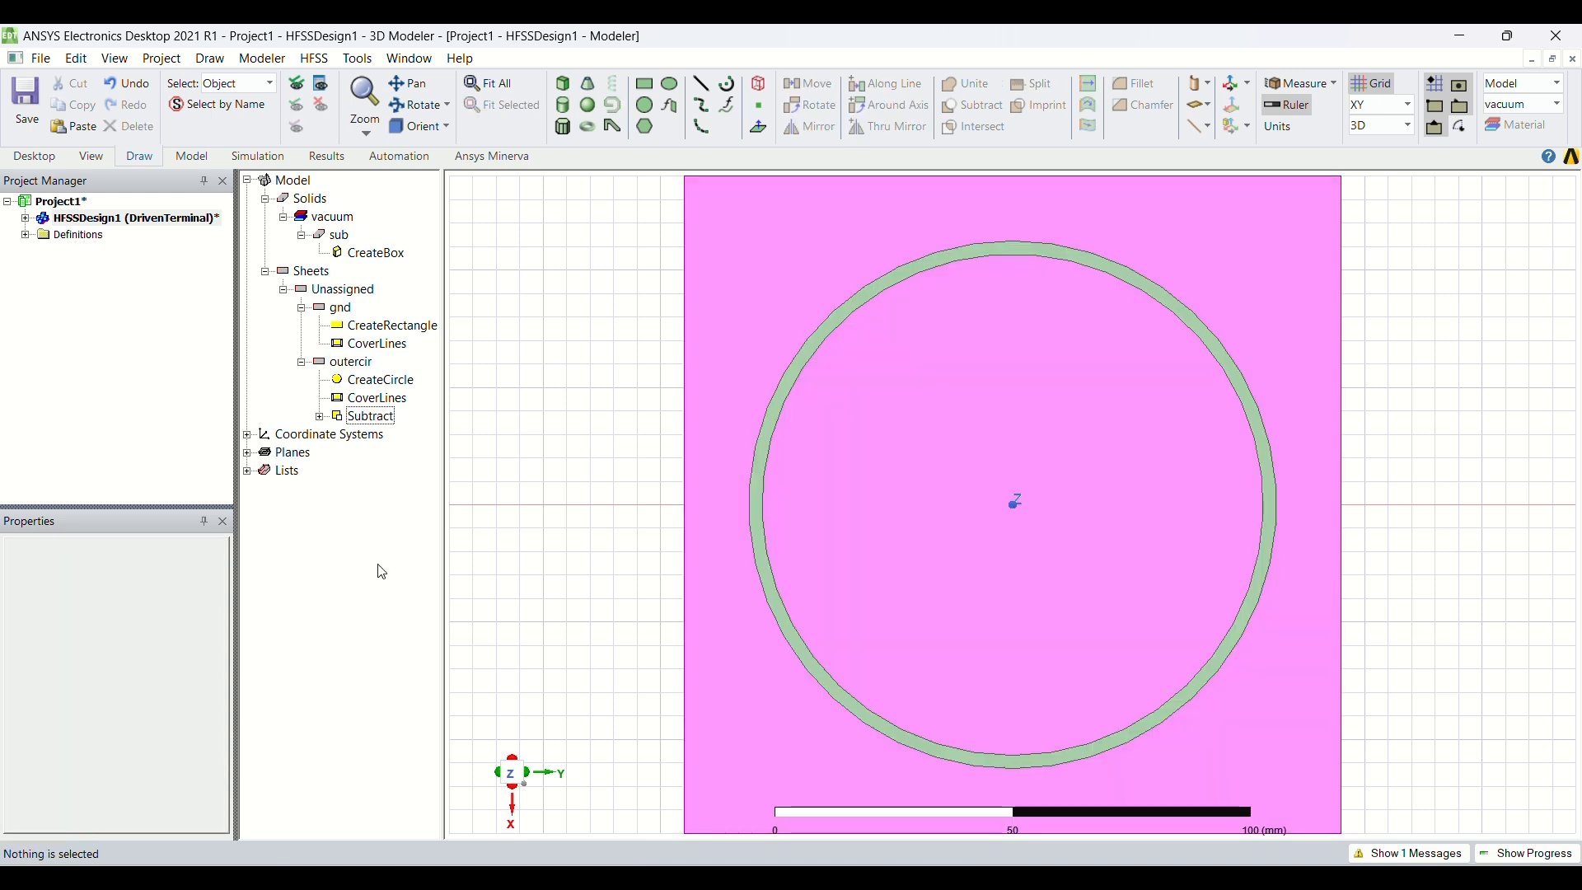
Draw a rectangle about 30 mm by 5 mm inside the ring, starting at about -20, -15, 0 mm
{"action": "left_click", "coordinate": [651, 91]}
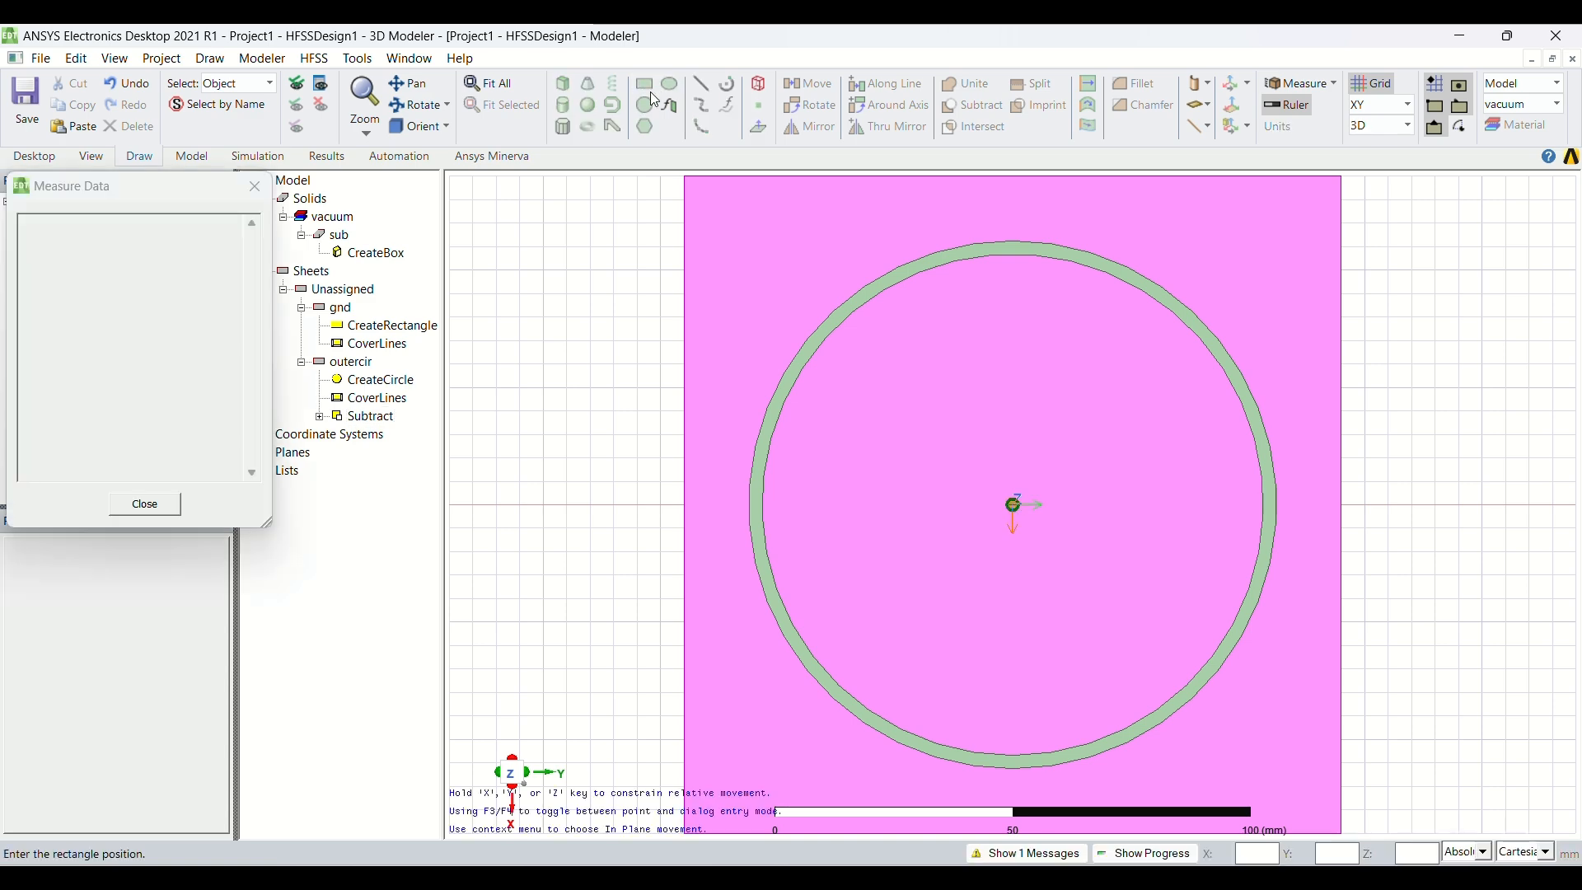
{"action": "left_click", "coordinate": [942, 412]}
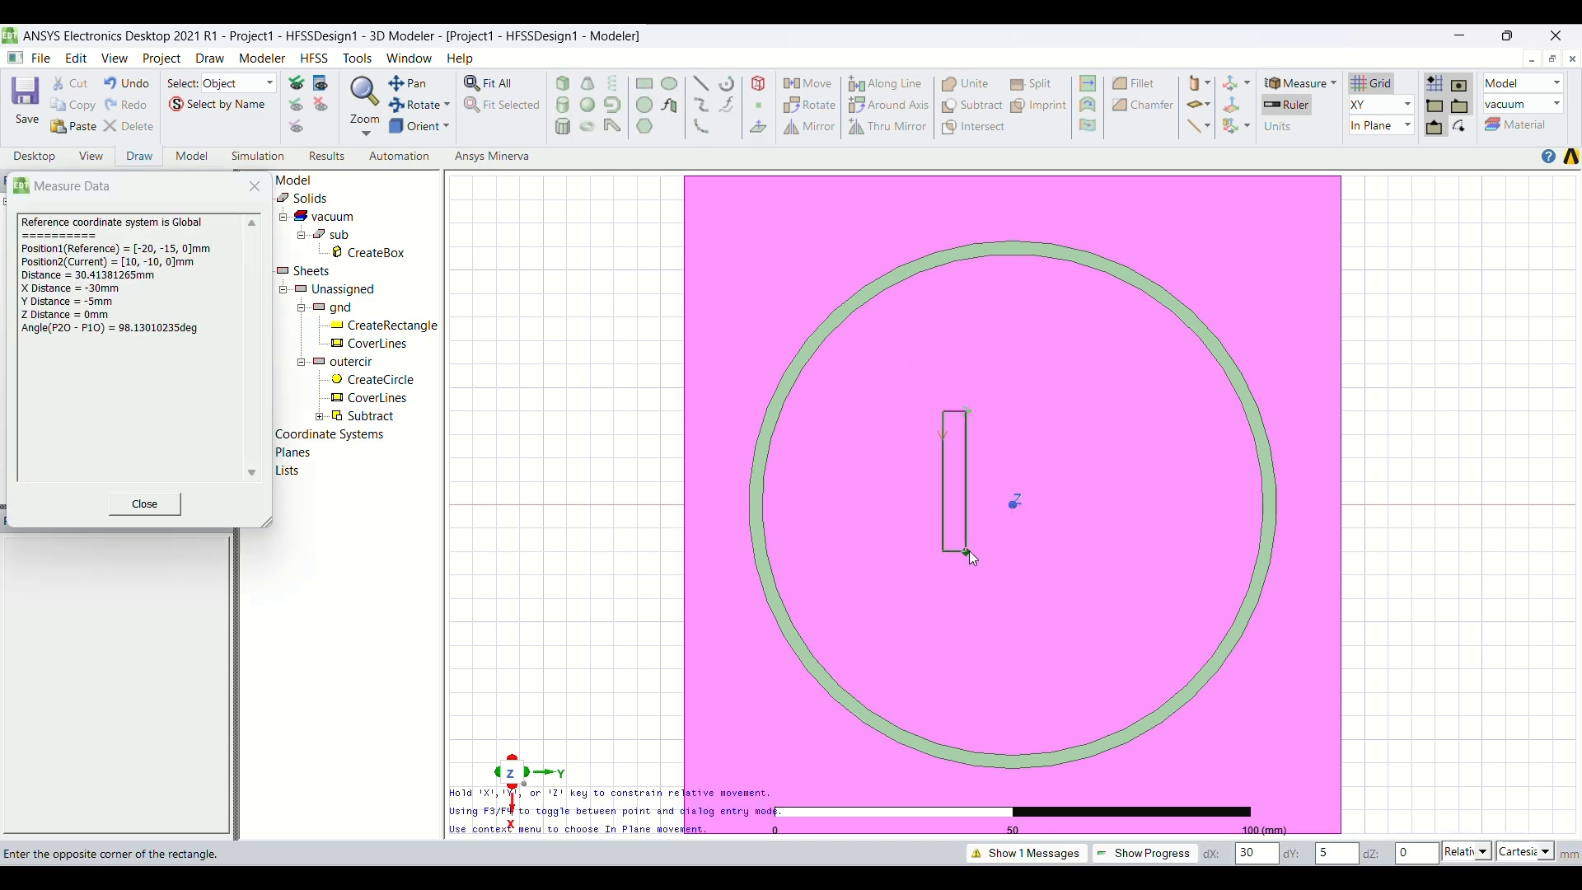
{"action": "left_click", "coordinate": [970, 552]}
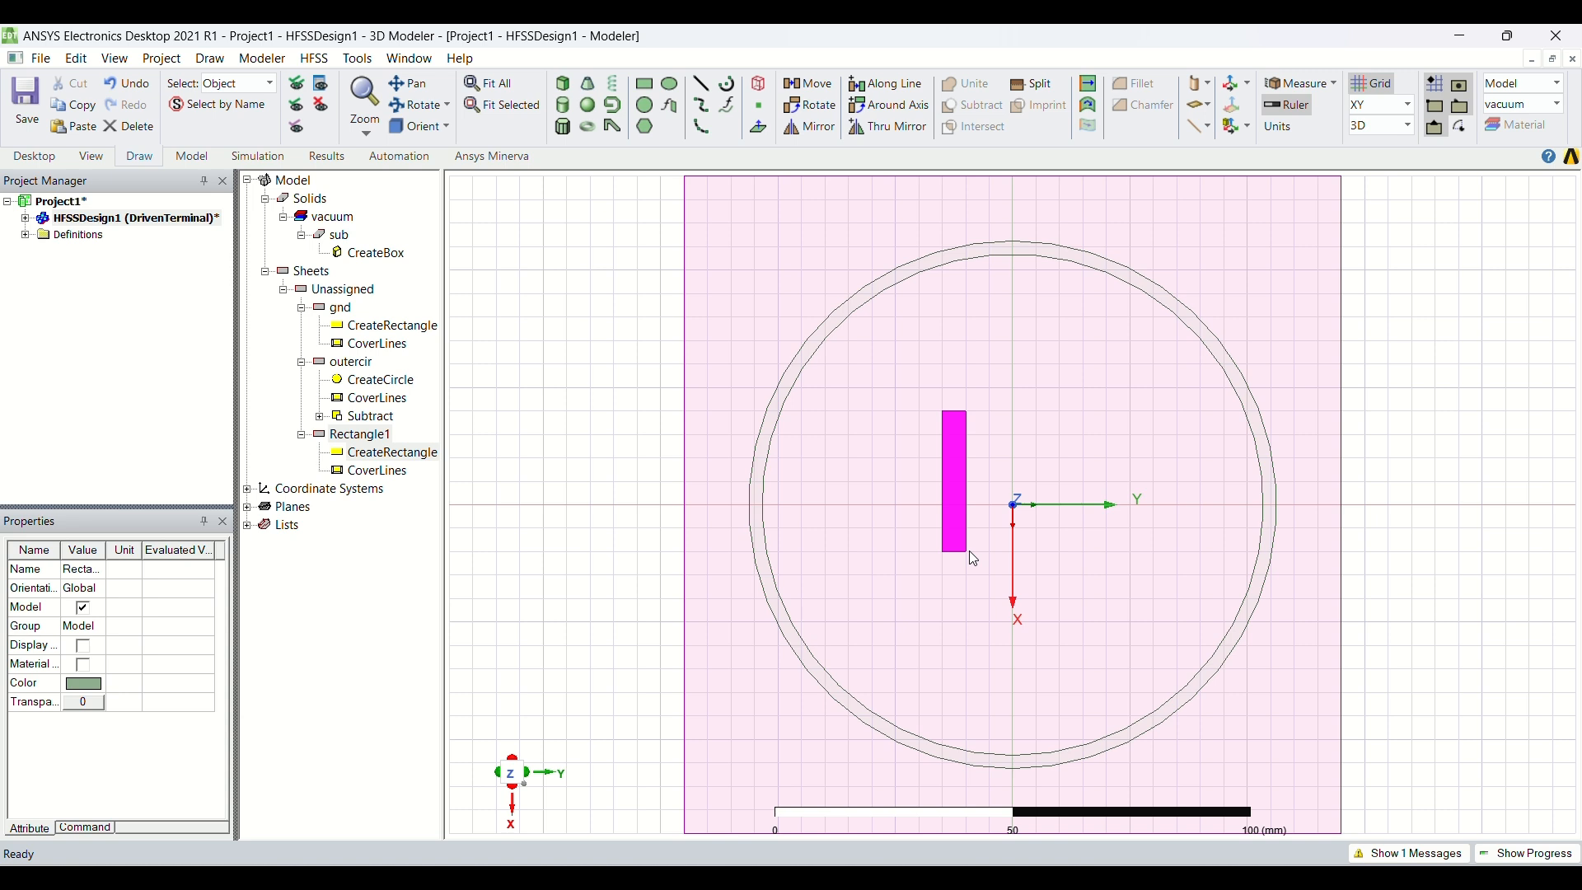
Rename the new rectangle sheet as 50ohm1
{"action": "left_click", "coordinate": [361, 436]}
{"action": "double_click", "coordinate": [361, 436]}
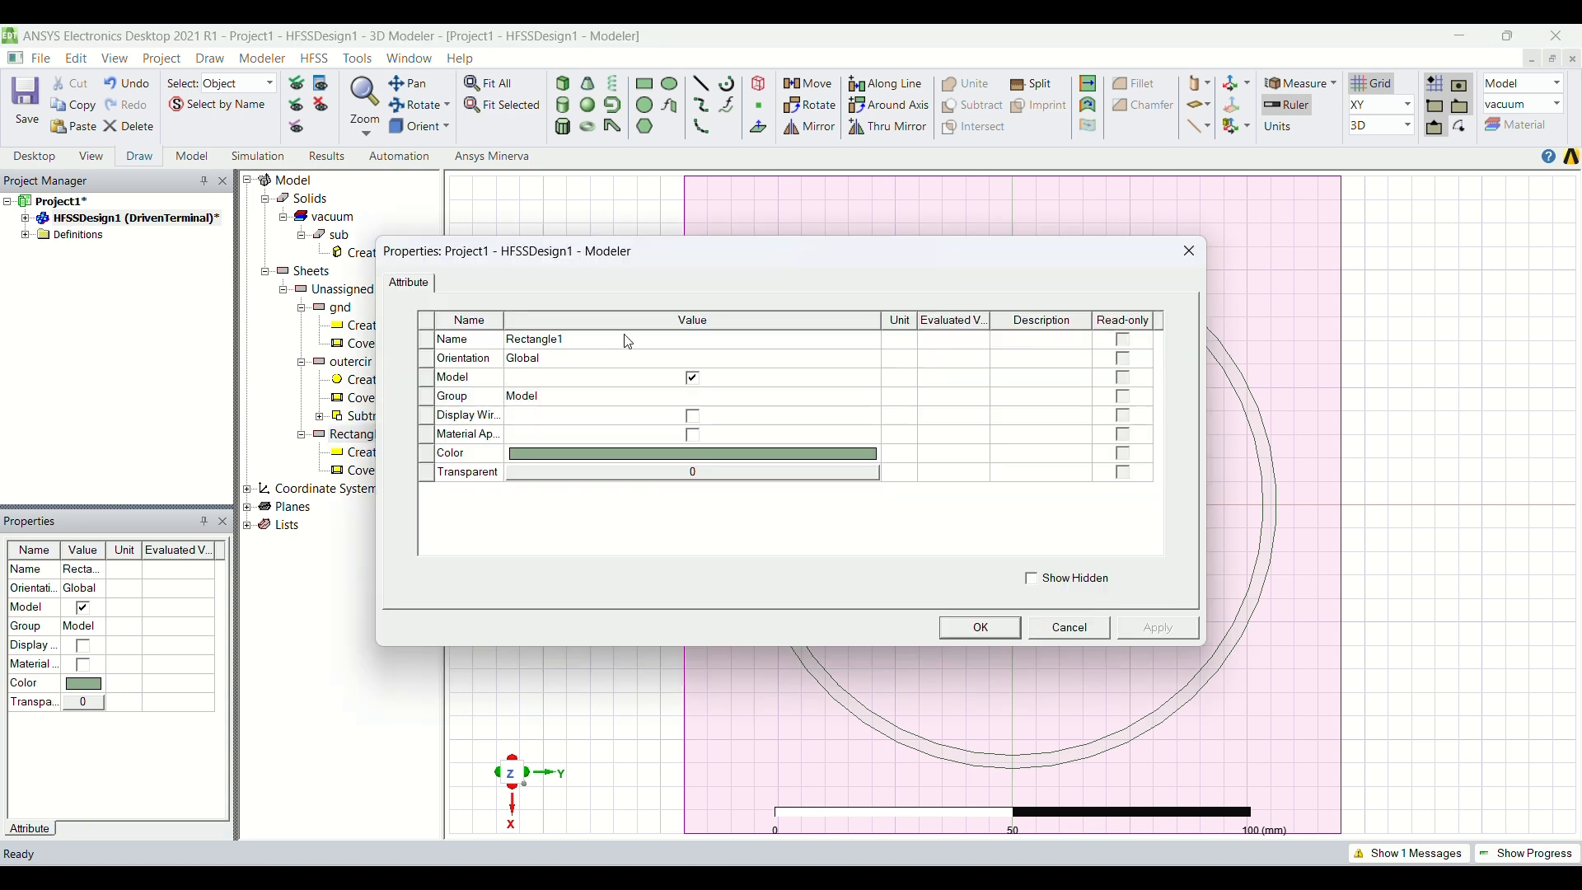
{"action": "left_click", "coordinate": [627, 339]}
{"action": "key", "text": "BackSpace"}
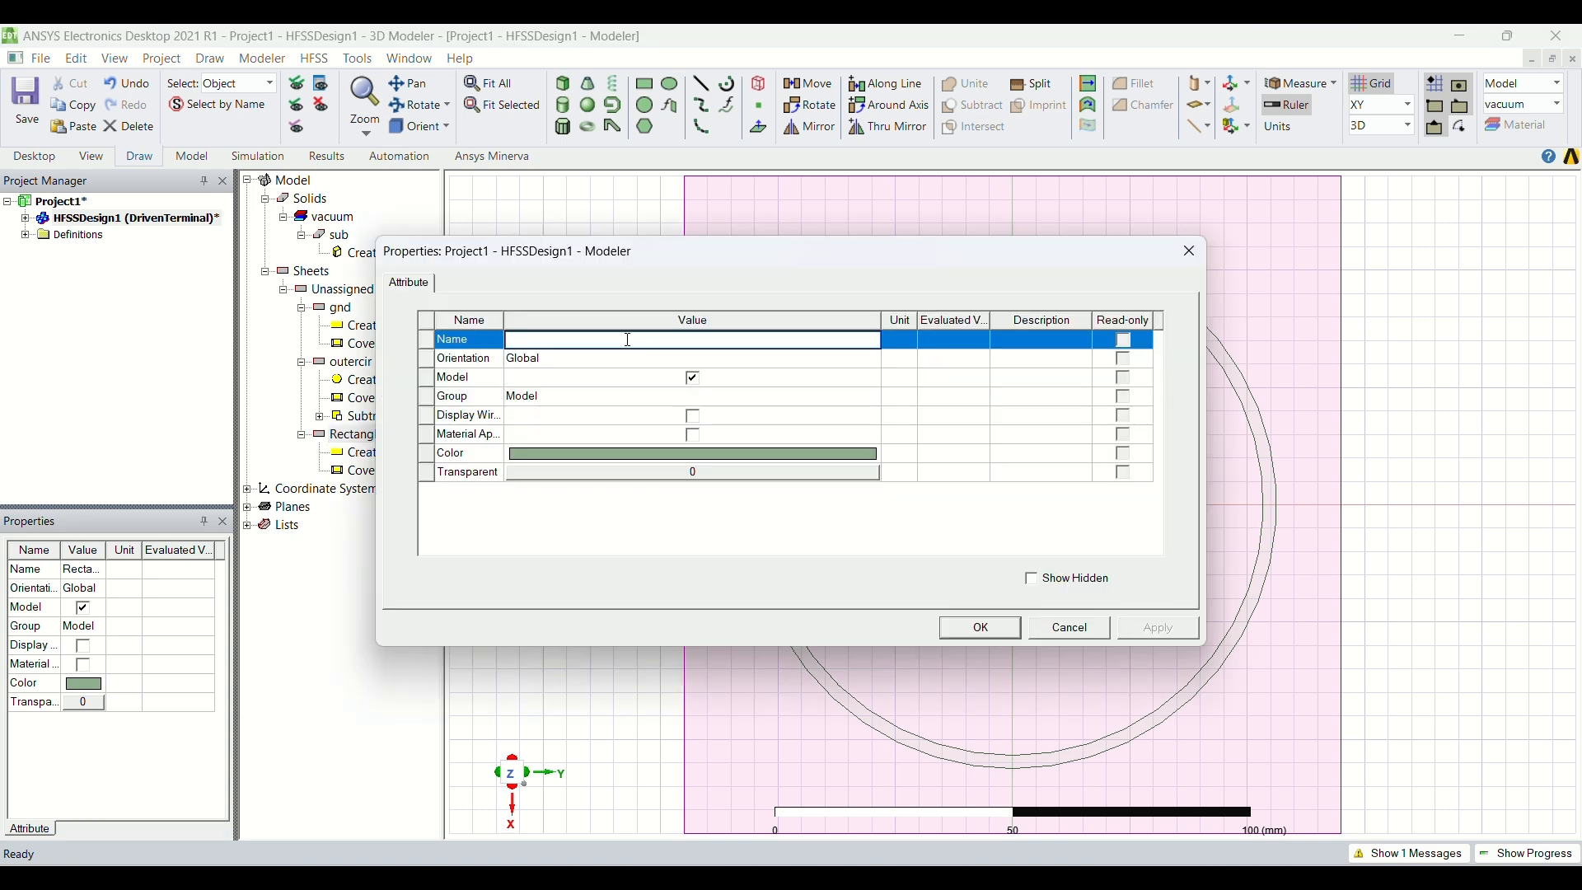
{"action": "type", "text": "50ohm1"}
{"action": "key", "text": "Return"}
{"action": "key", "text": "Return"}
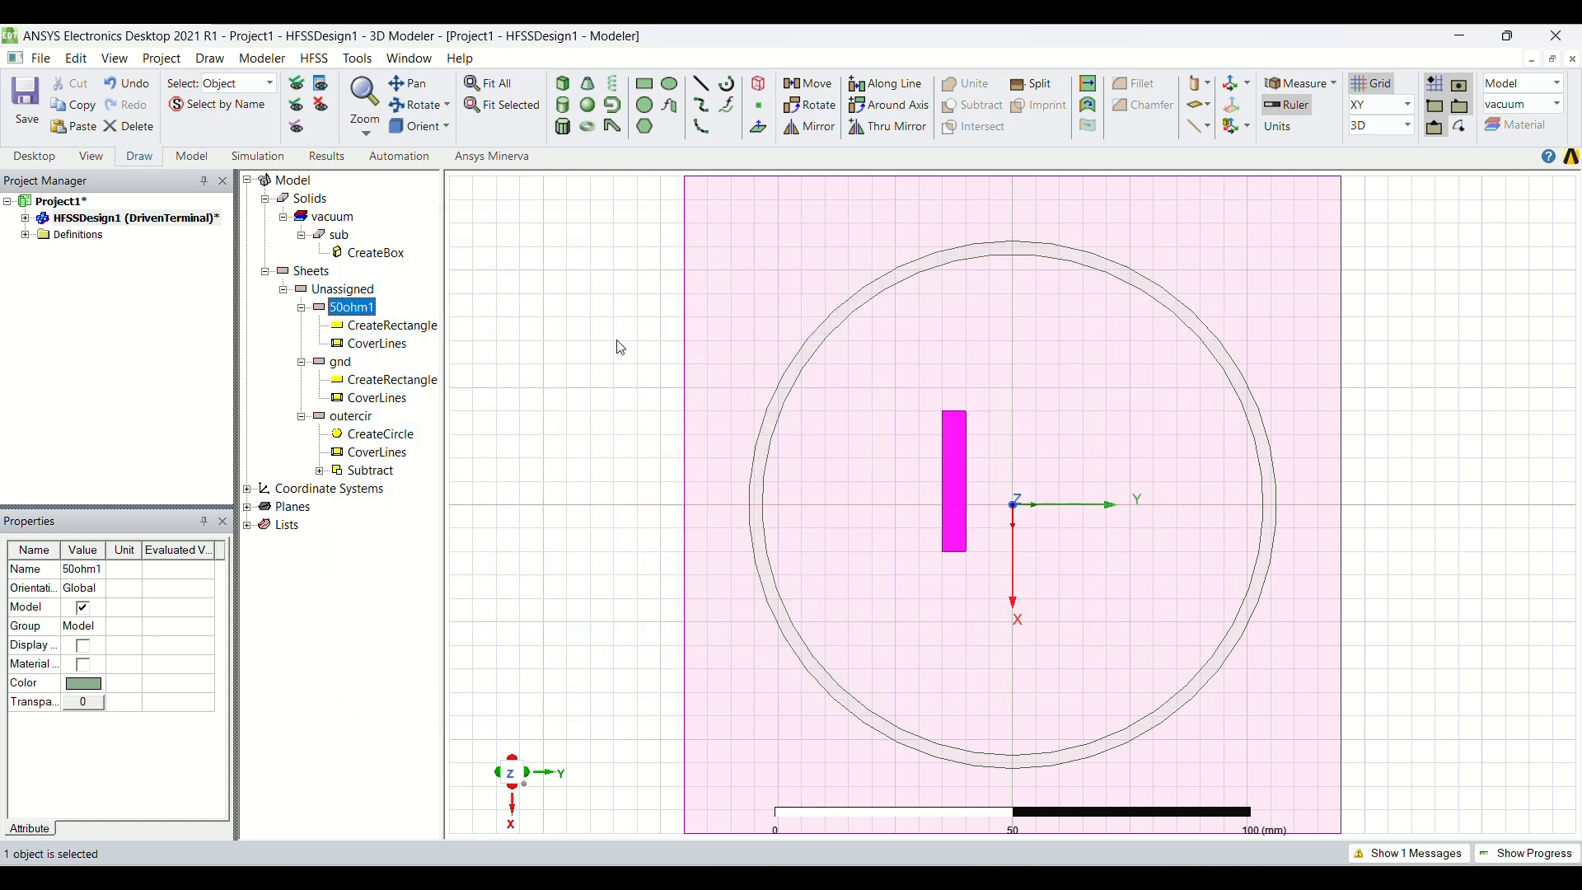
Set the position of the 50ohm1 rectangle to -70, -fw/2, 1.6 mm
{"action": "double_click", "coordinate": [420, 327]}
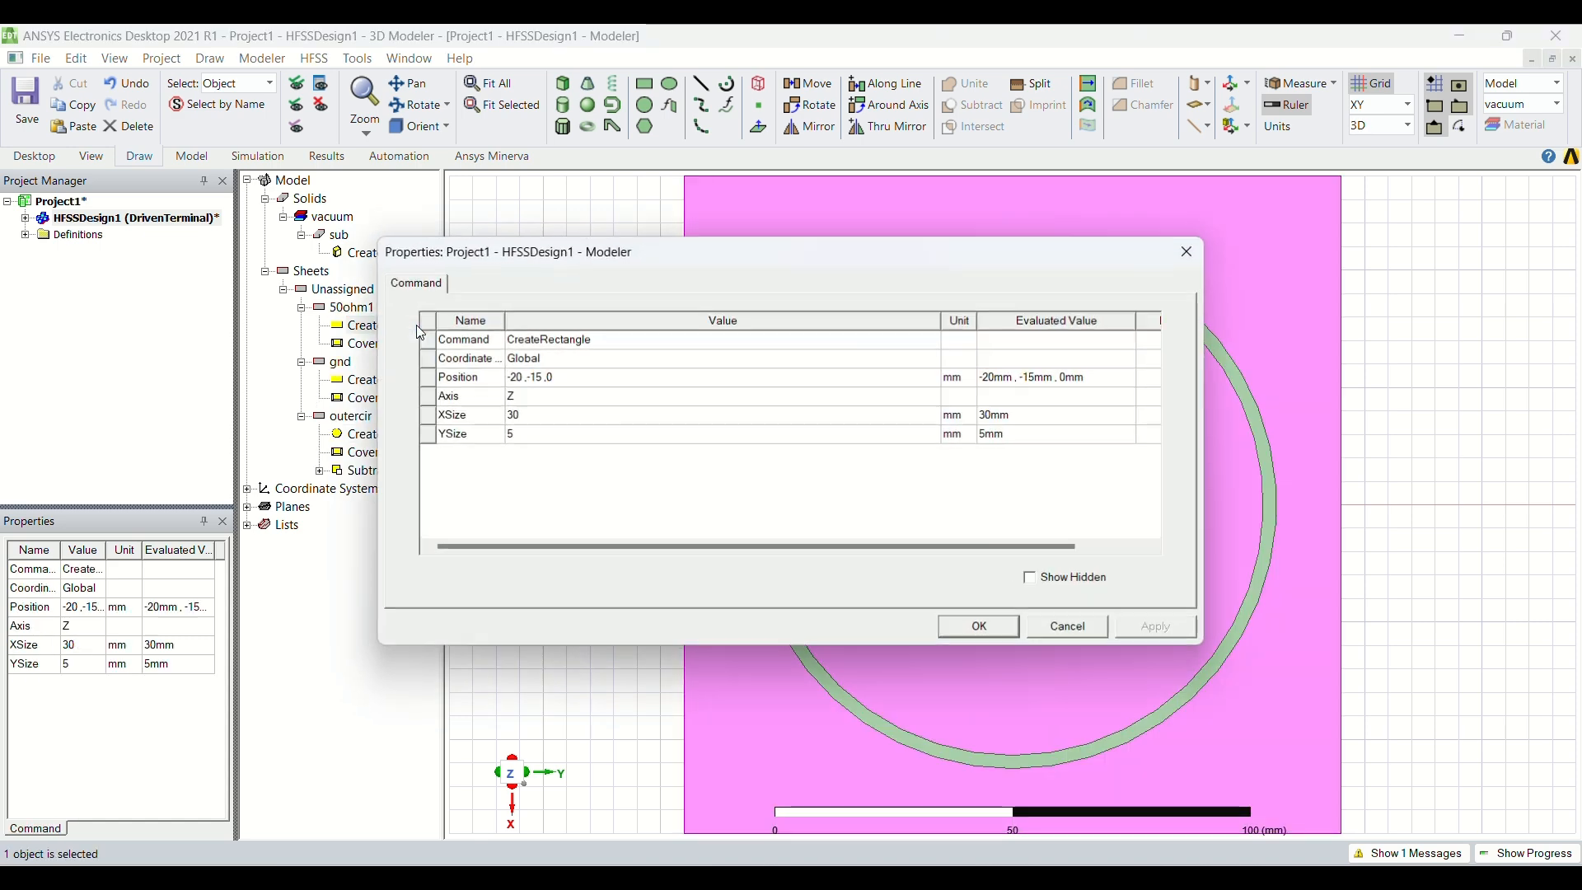
{"action": "left_click", "coordinate": [575, 378]}
{"action": "key", "text": "BackSpace"}
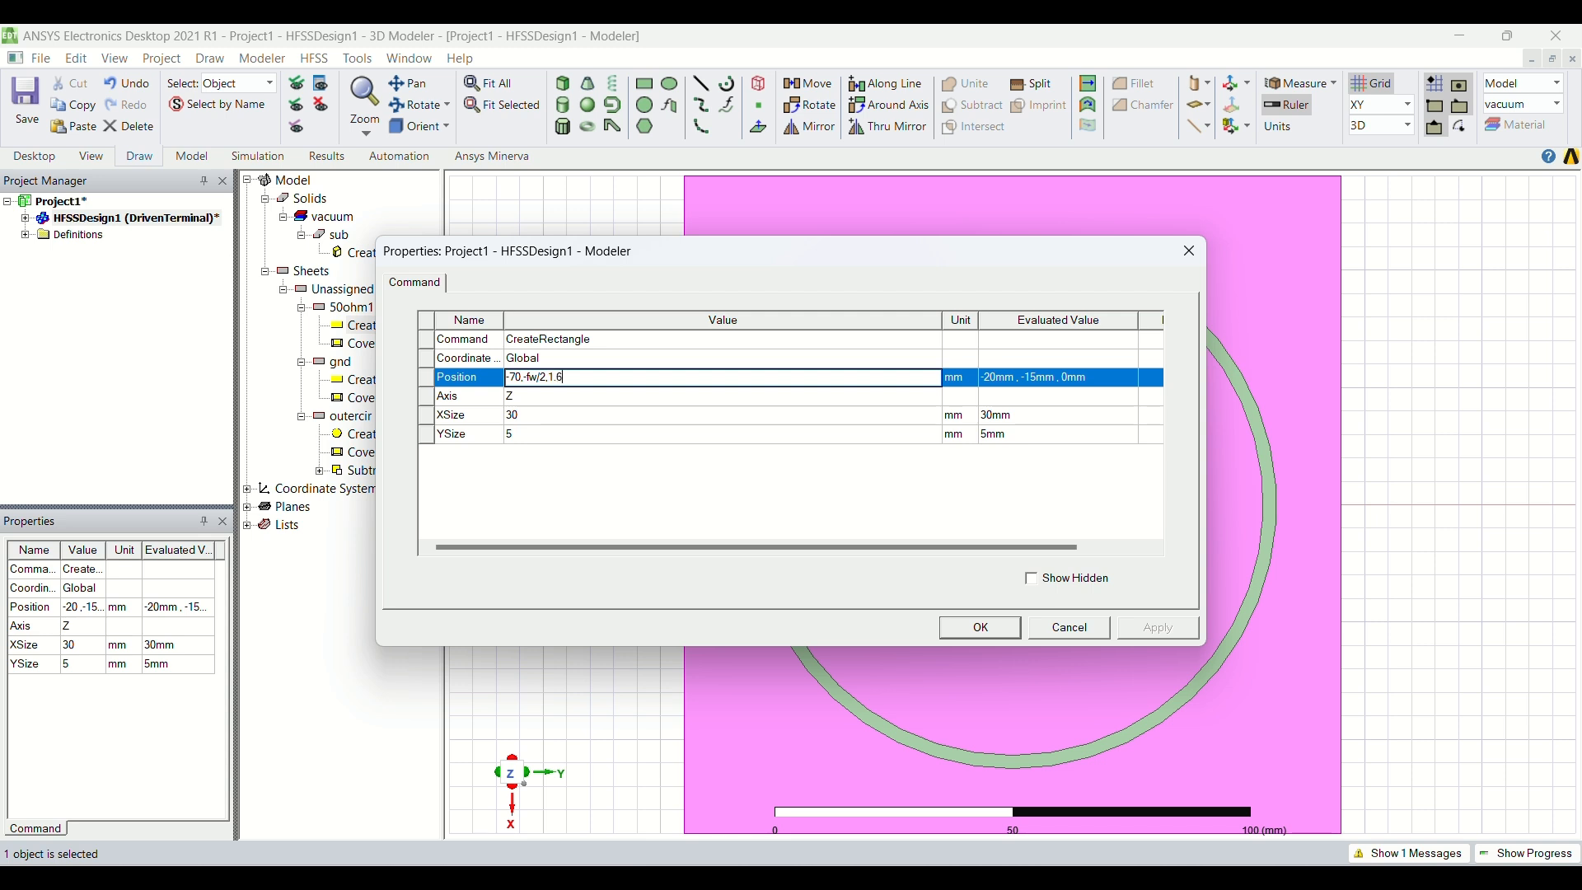
{"action": "key", "text": "Return"}
Define the variable fw with unit type Length and a value of 4.93 mm
{"action": "left_click", "coordinate": [942, 377]}
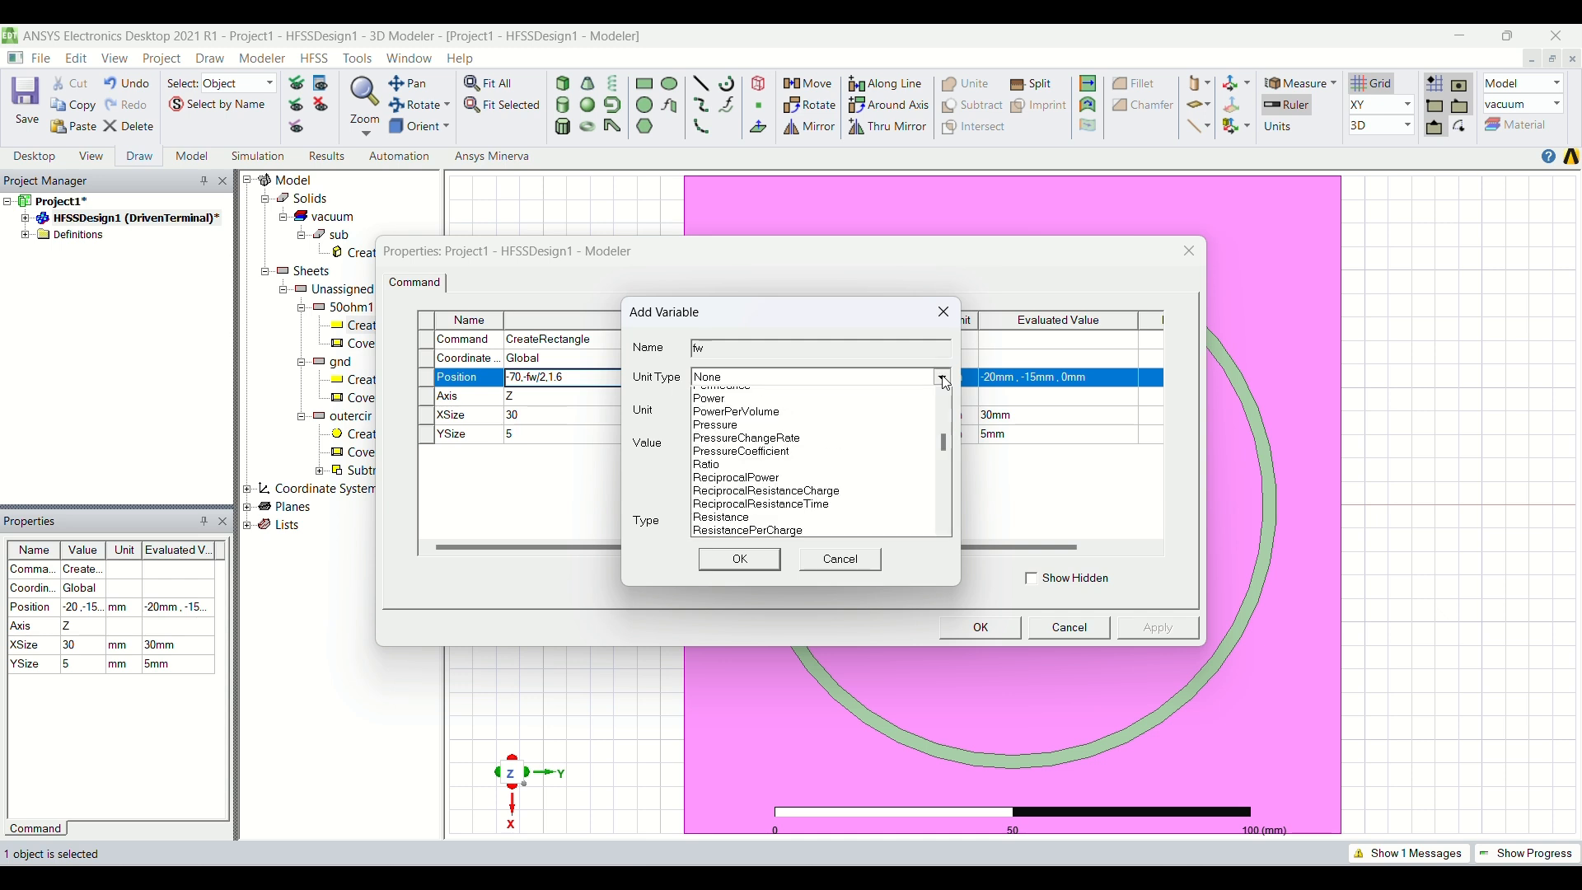
{"action": "key", "text": "l"}
{"action": "left_click", "coordinate": [941, 378]}
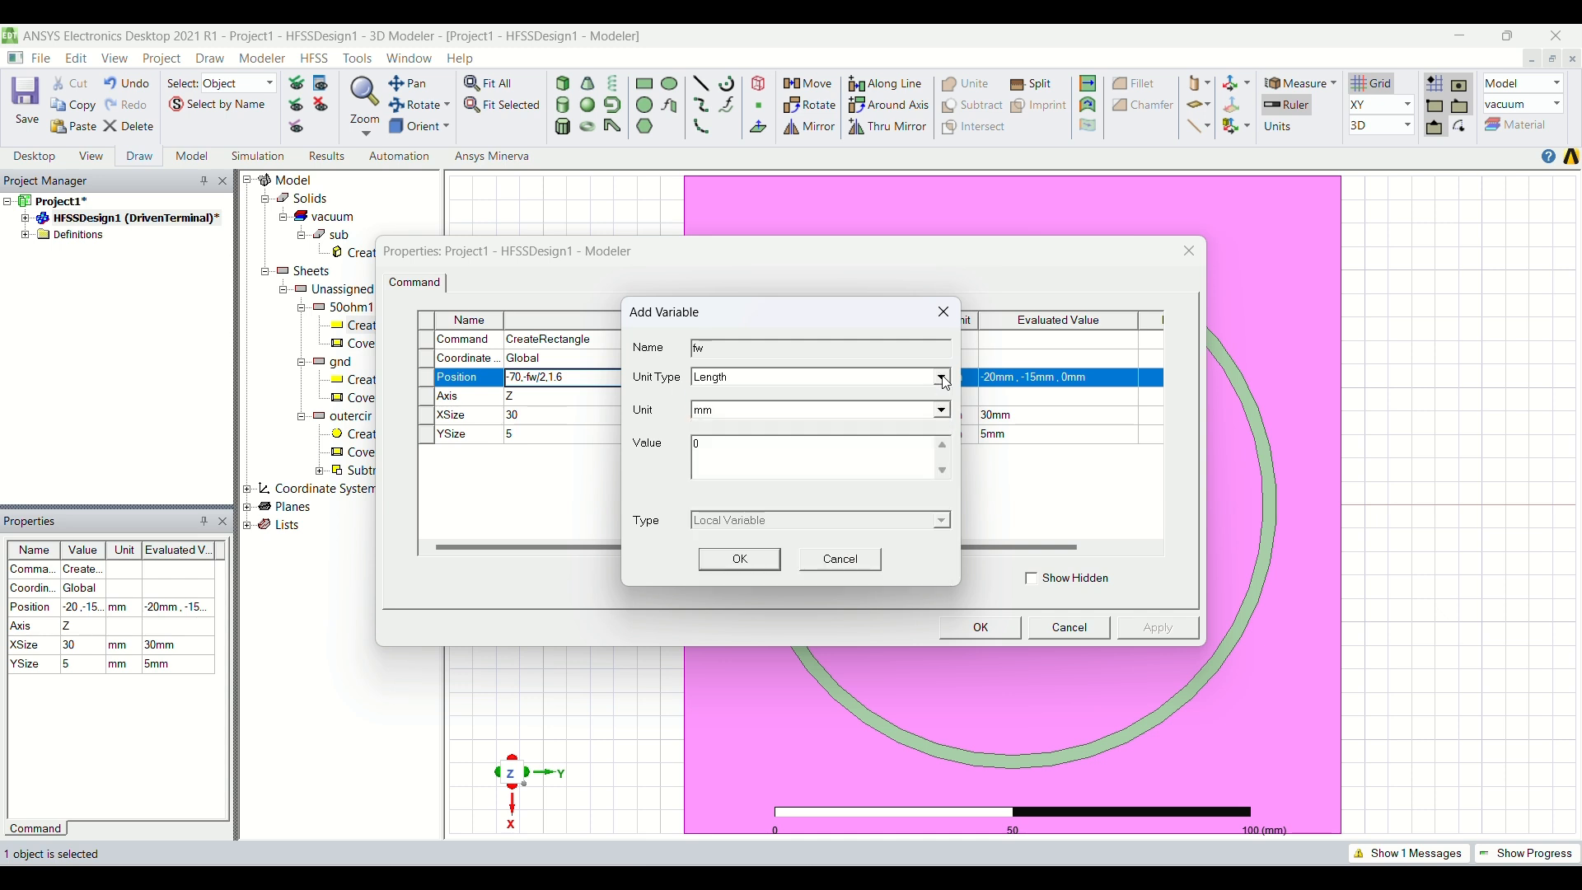
{"action": "left_click", "coordinate": [854, 457]}
{"action": "key", "text": "Return"}
Set the 50ohm1 rectangle's X size to 15 mm and its Y size to fw
{"action": "left_click", "coordinate": [843, 417]}
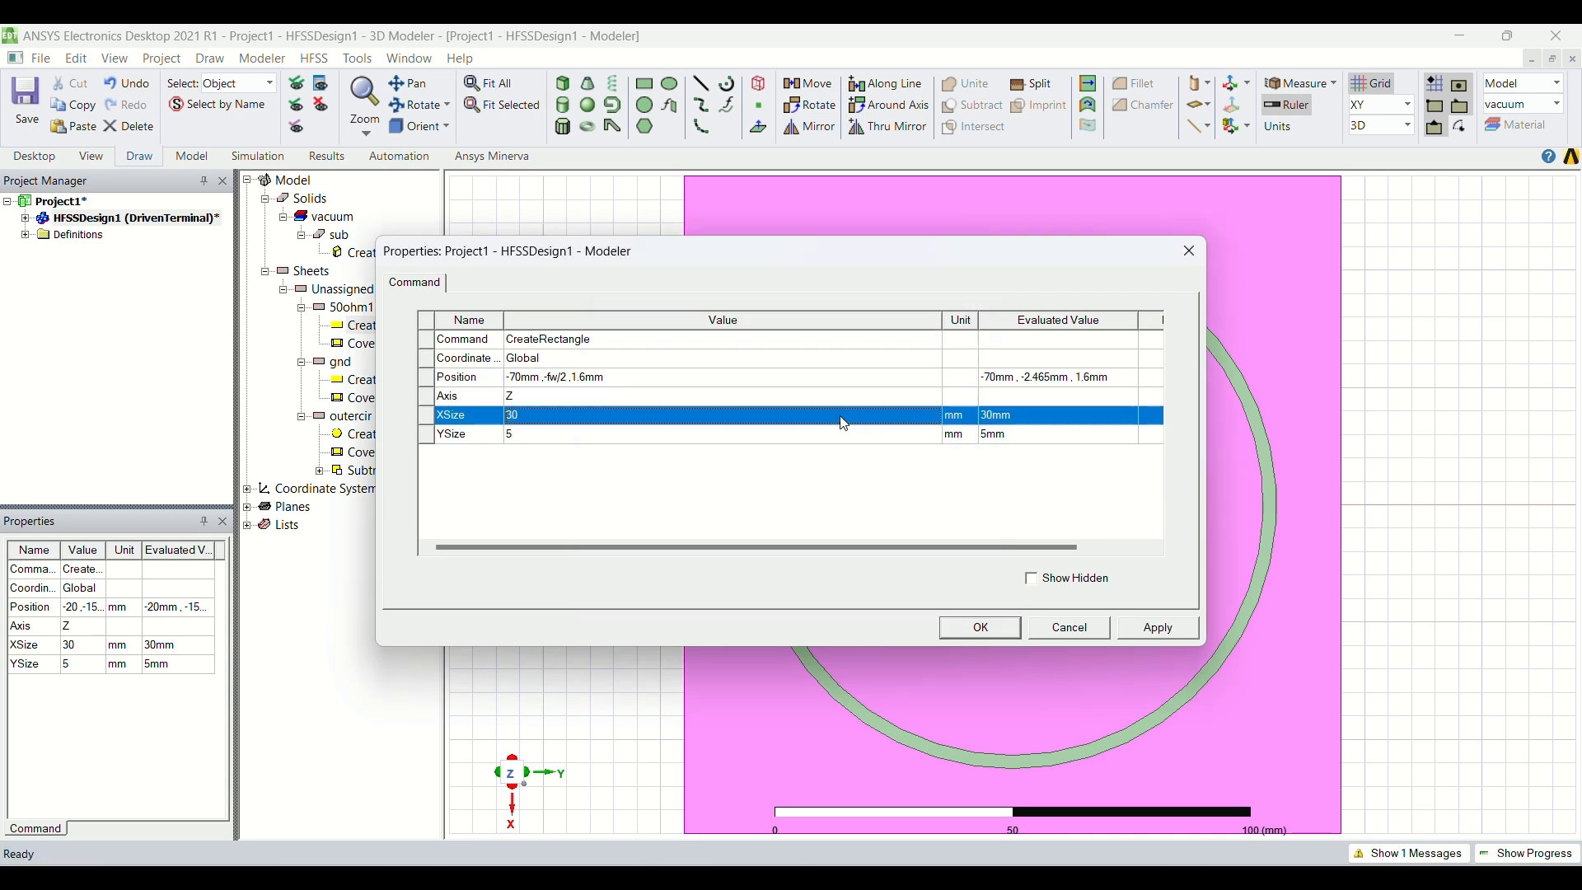
{"action": "key", "text": "BackSpace"}
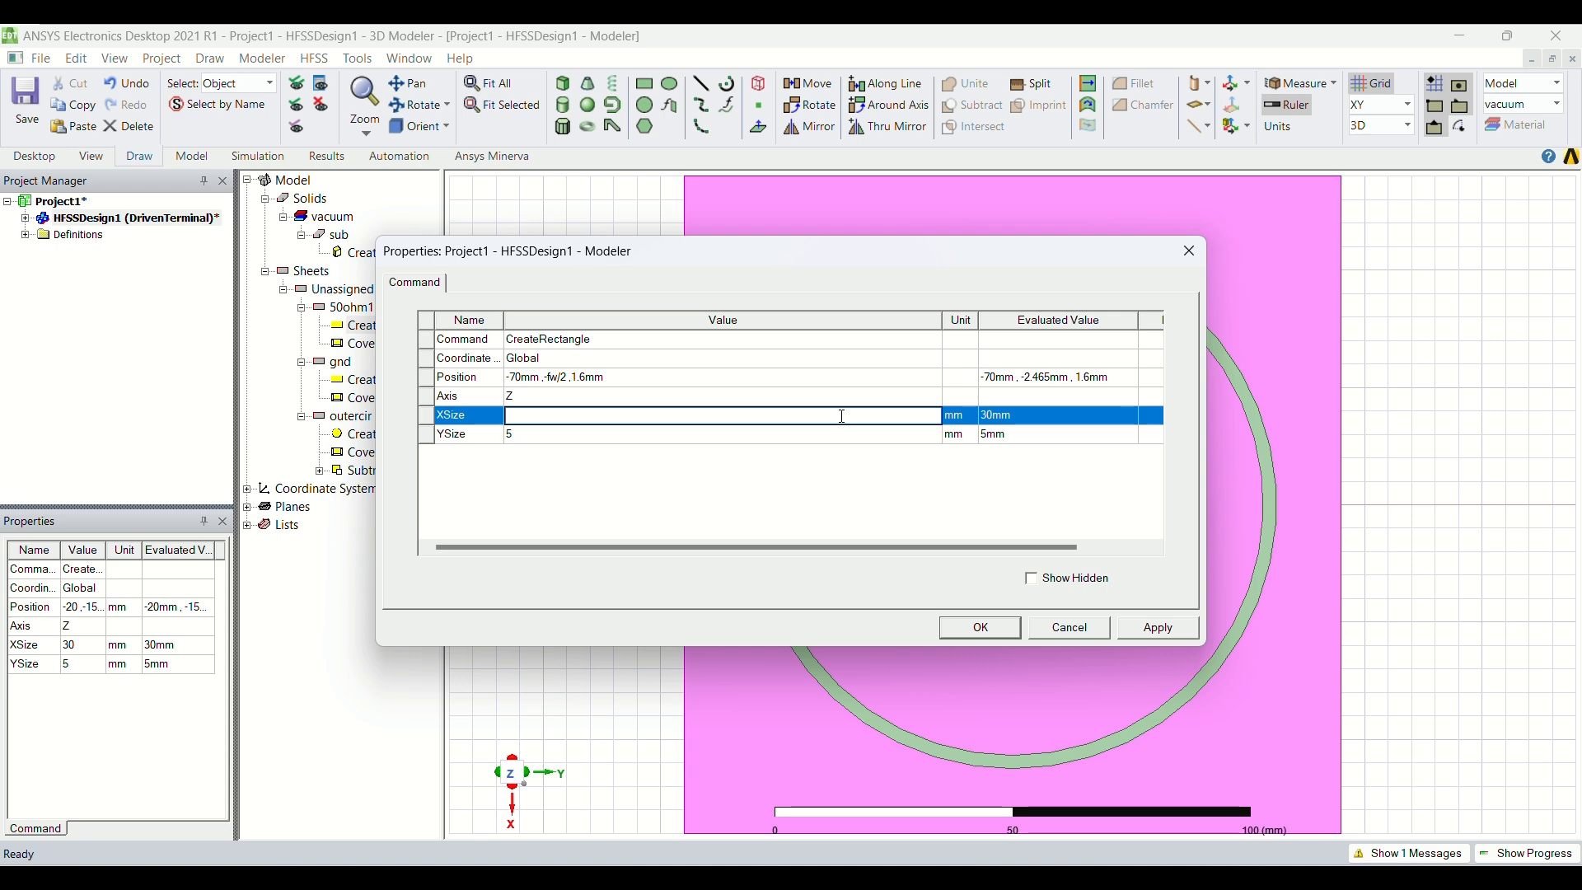
{"action": "type", "text": "15"}
{"action": "key", "text": "Tab"}
{"action": "key", "text": "BackSpace"}
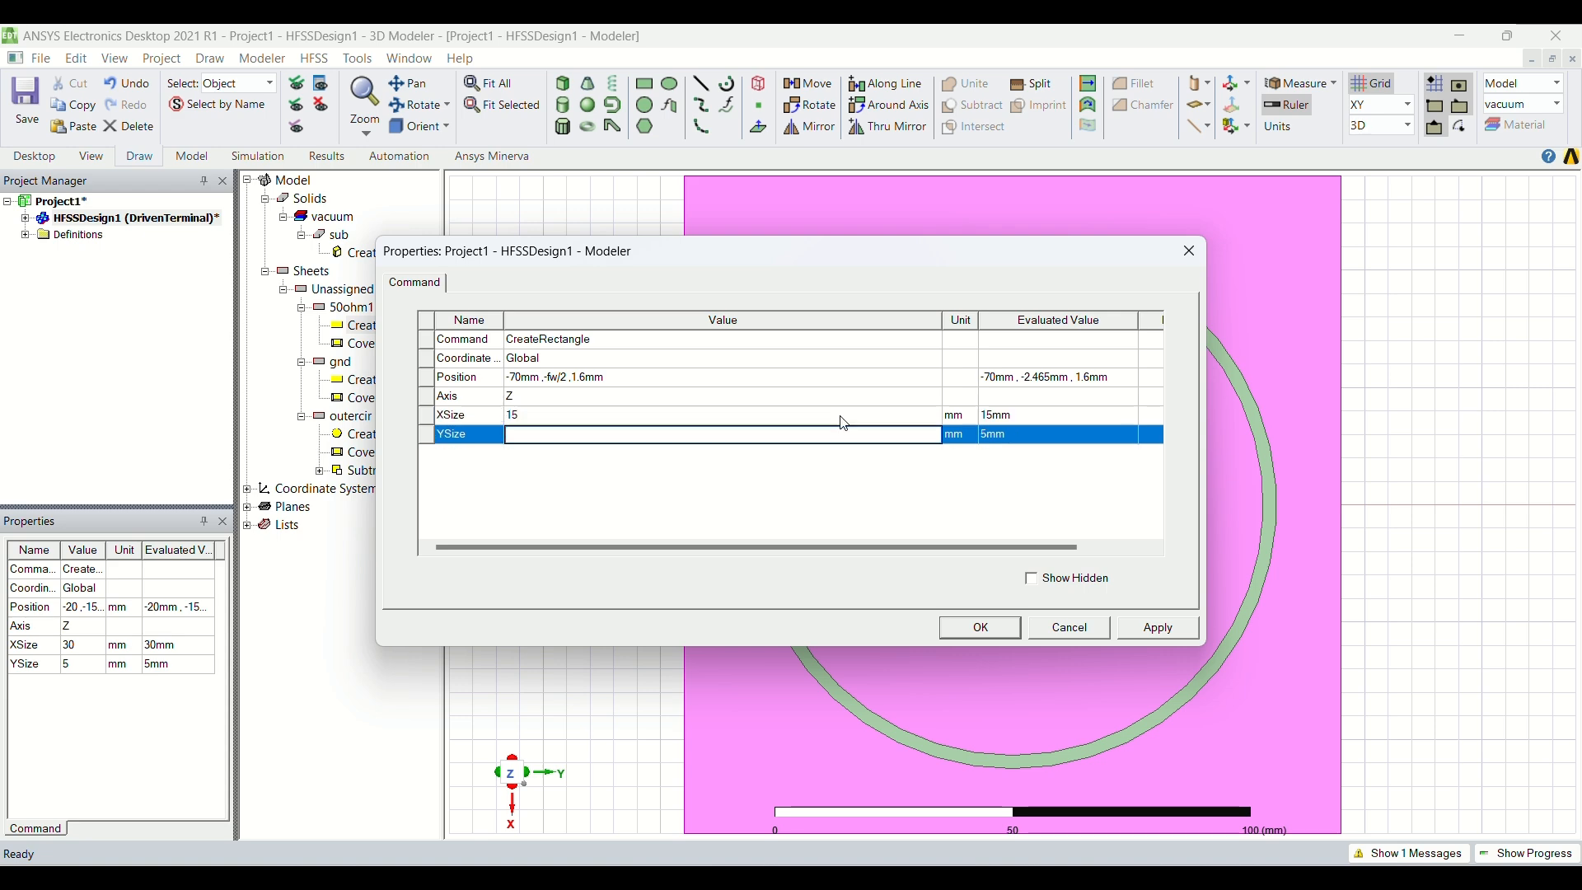
{"action": "type", "text": "fw"}
{"action": "key", "text": "Return"}
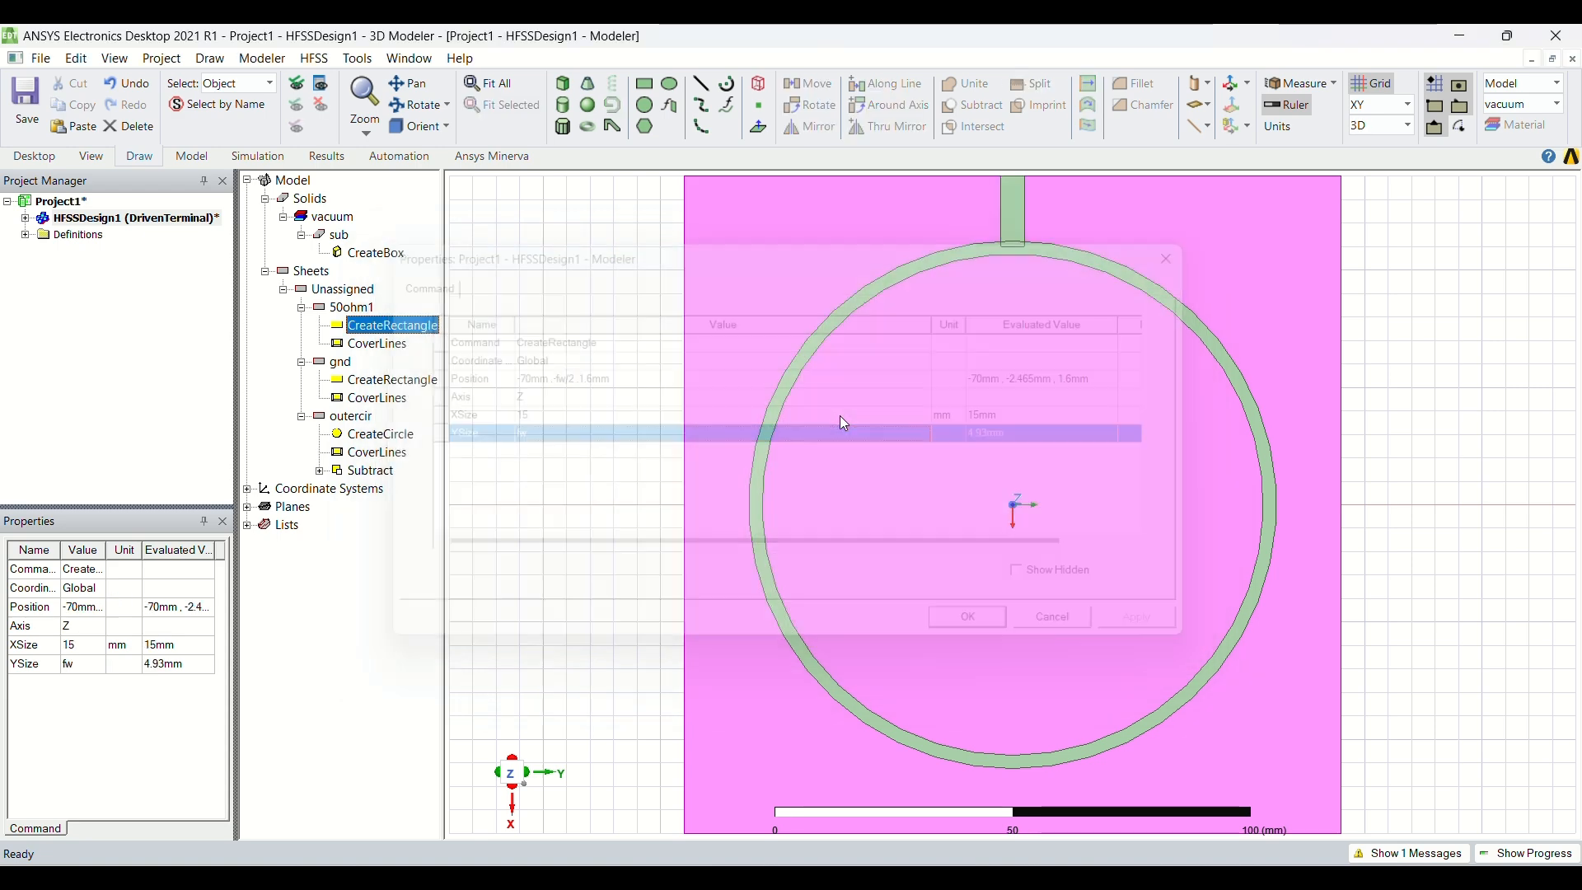
Duplicate the 50ohm1 strip around the Z axis at 60 degrees with a total number of 2
{"action": "left_click", "coordinate": [500, 86]}
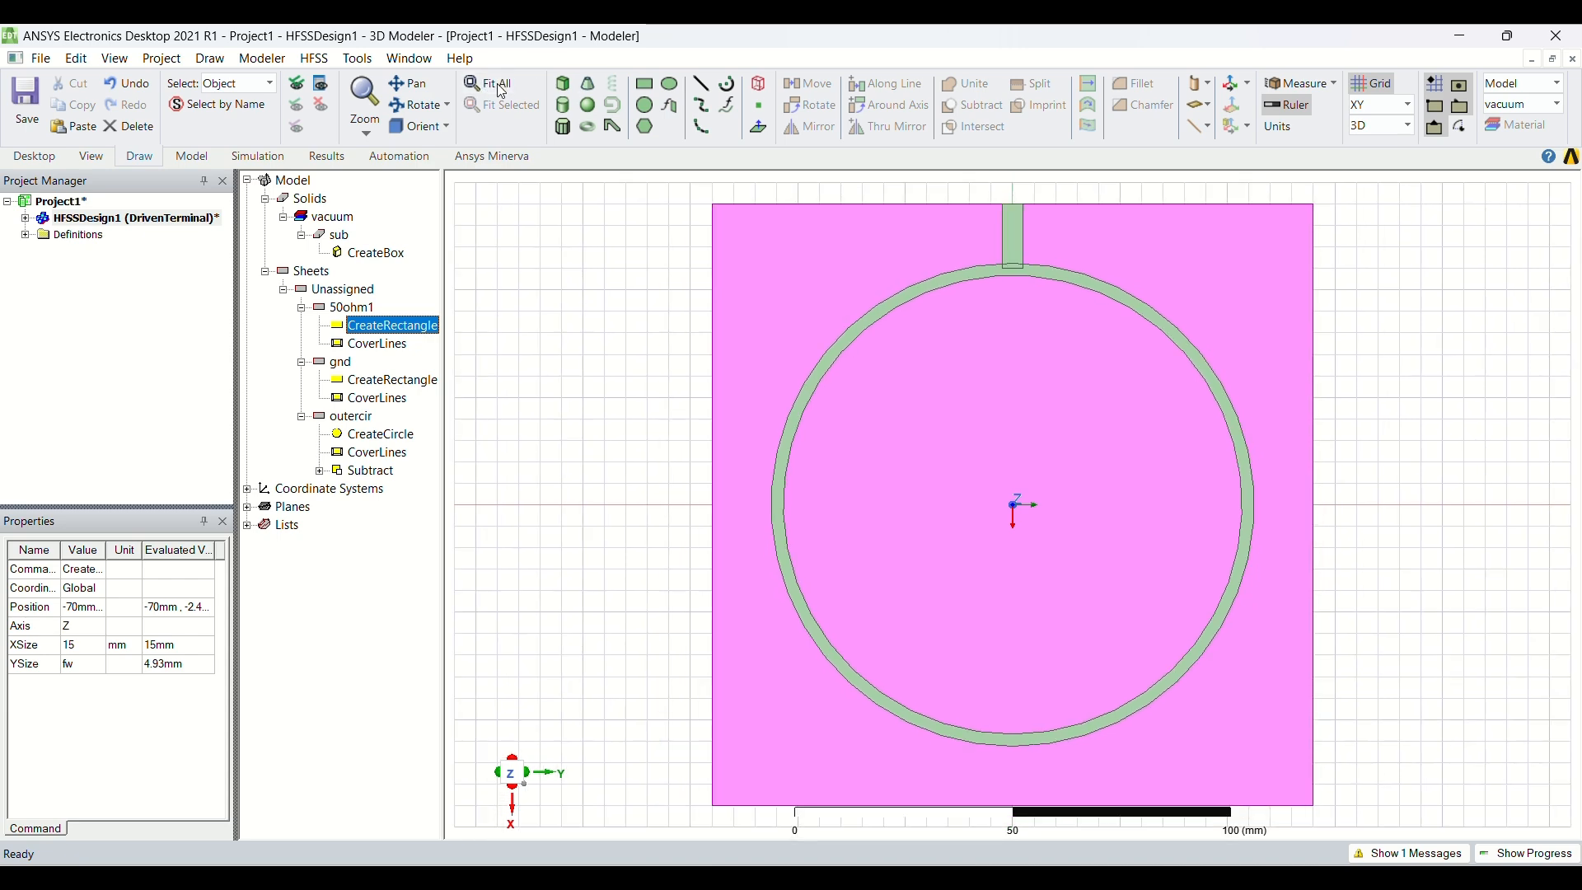
{"action": "left_click", "coordinate": [356, 310]}
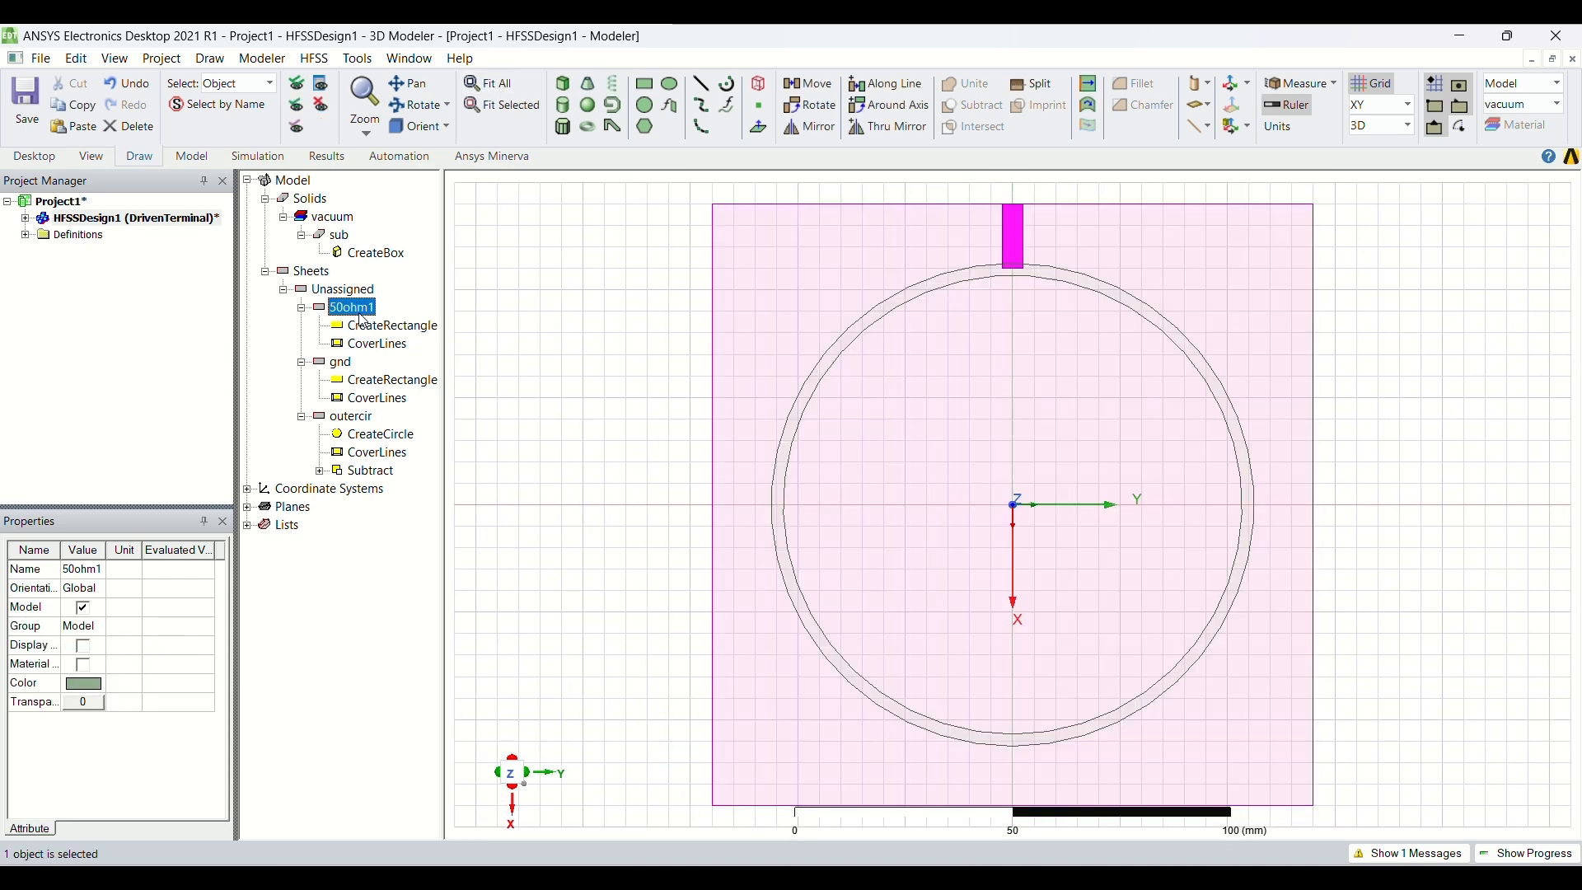
{"action": "left_click", "coordinate": [878, 112]}
{"action": "double_click", "coordinate": [129, 145]}
{"action": "type", "text": "60"}
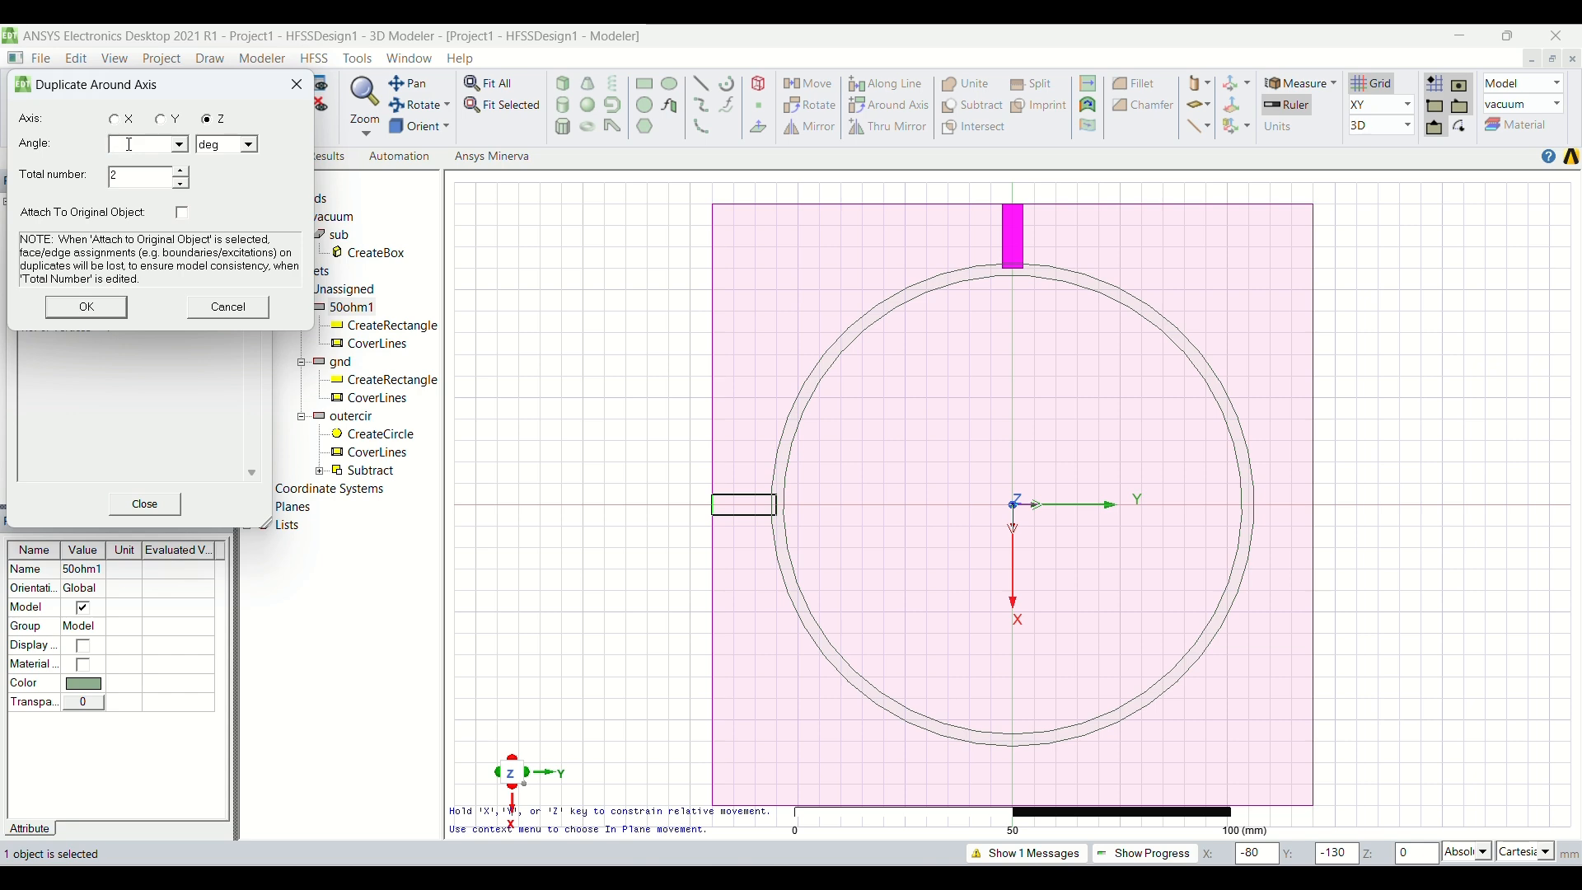
{"action": "left_click", "coordinate": [99, 313]}
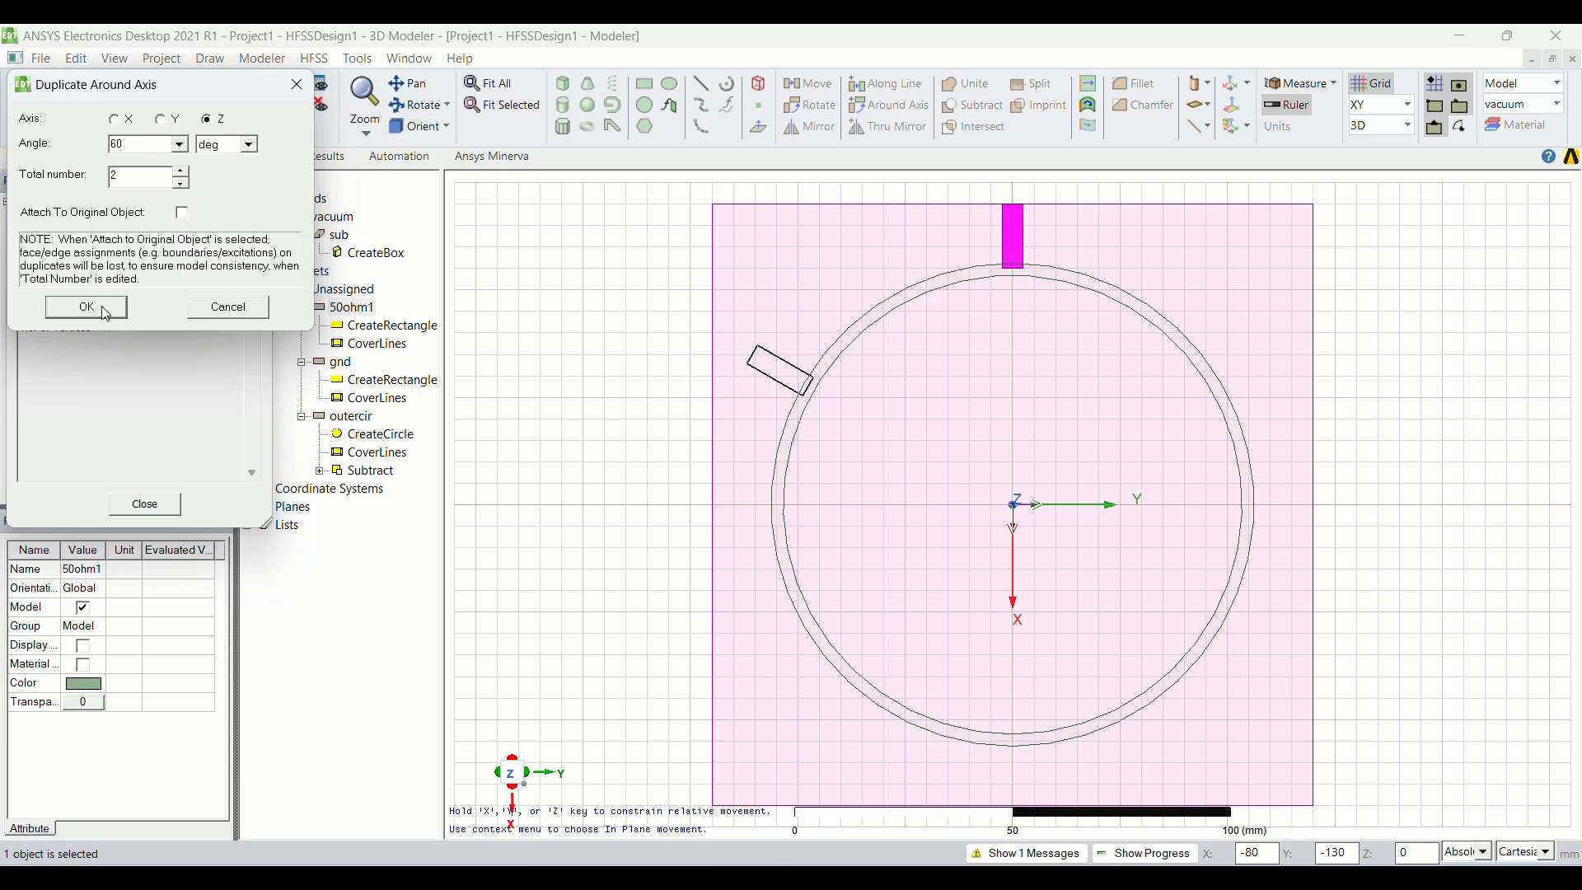
Duplicate the original 50ohm1 strip around the Z axis at 120 degrees with a total number of 2
{"action": "left_click", "coordinate": [365, 311]}
{"action": "left_click", "coordinate": [890, 105]}
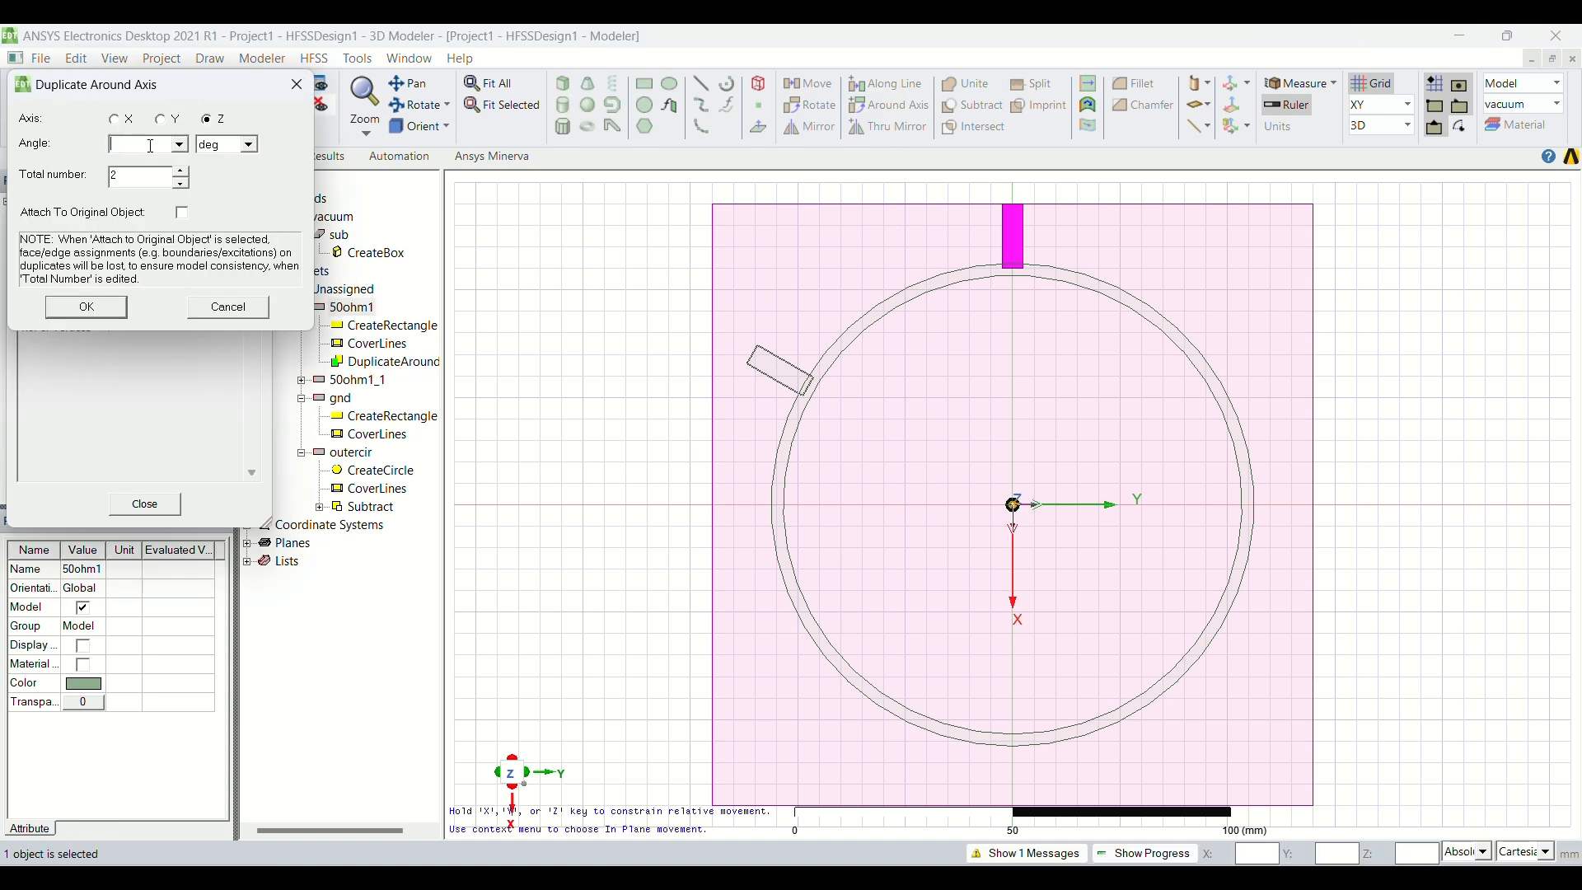
{"action": "left_click", "coordinate": [113, 307]}
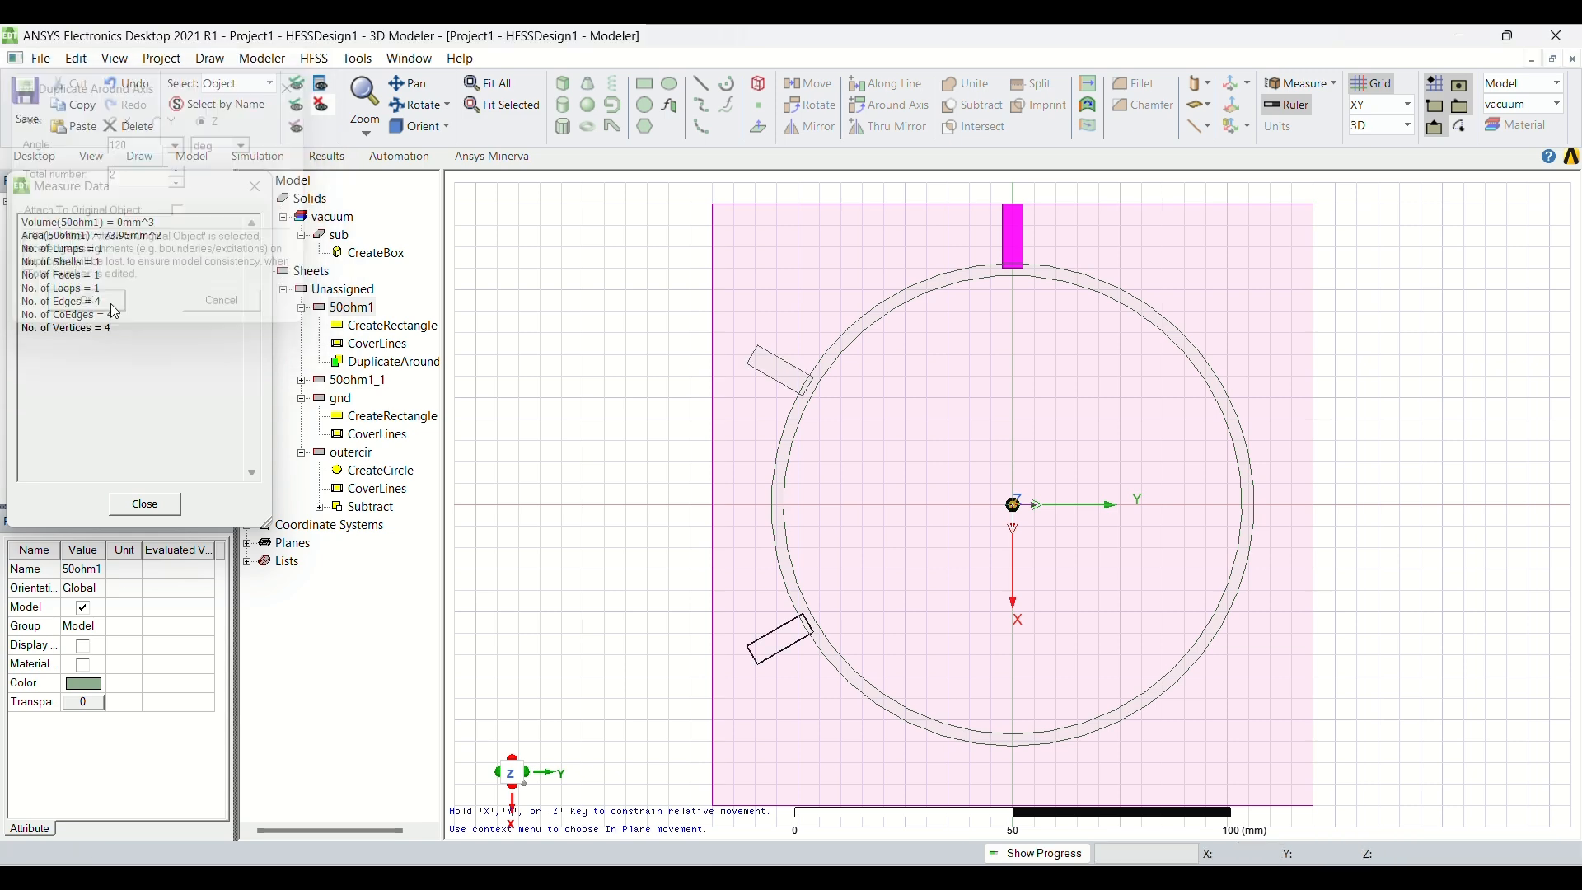
Duplicate the original 50ohm1 strip around the Z axis at 180 degrees with a total number of 2
{"action": "left_click", "coordinate": [890, 105]}
{"action": "double_click", "coordinate": [140, 143]}
{"action": "key", "text": "BackSpace"}
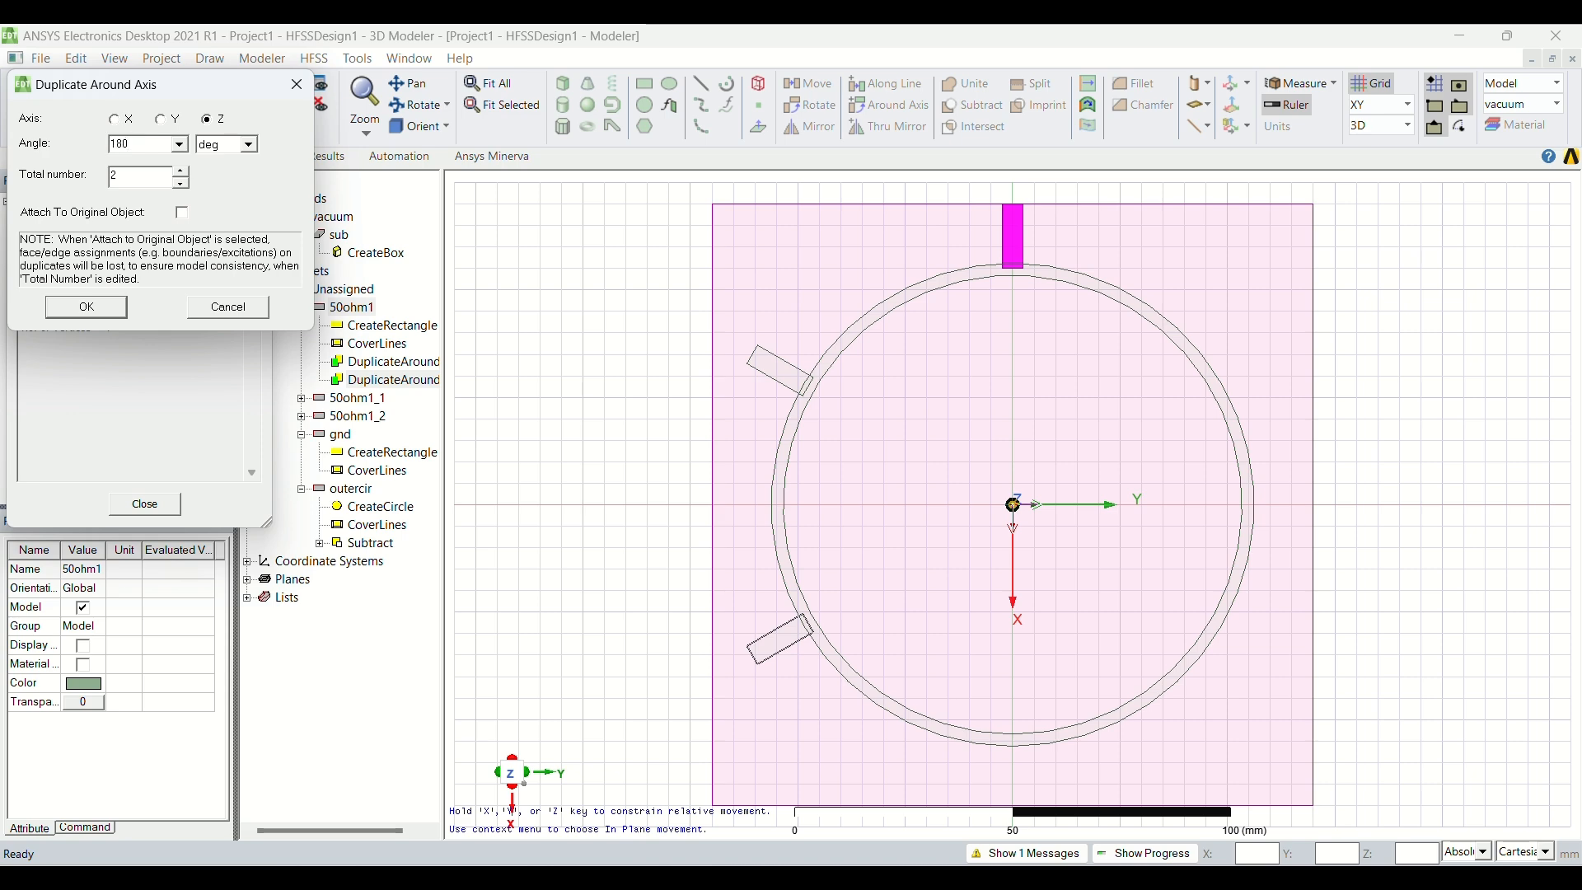
{"action": "left_click", "coordinate": [87, 307]}
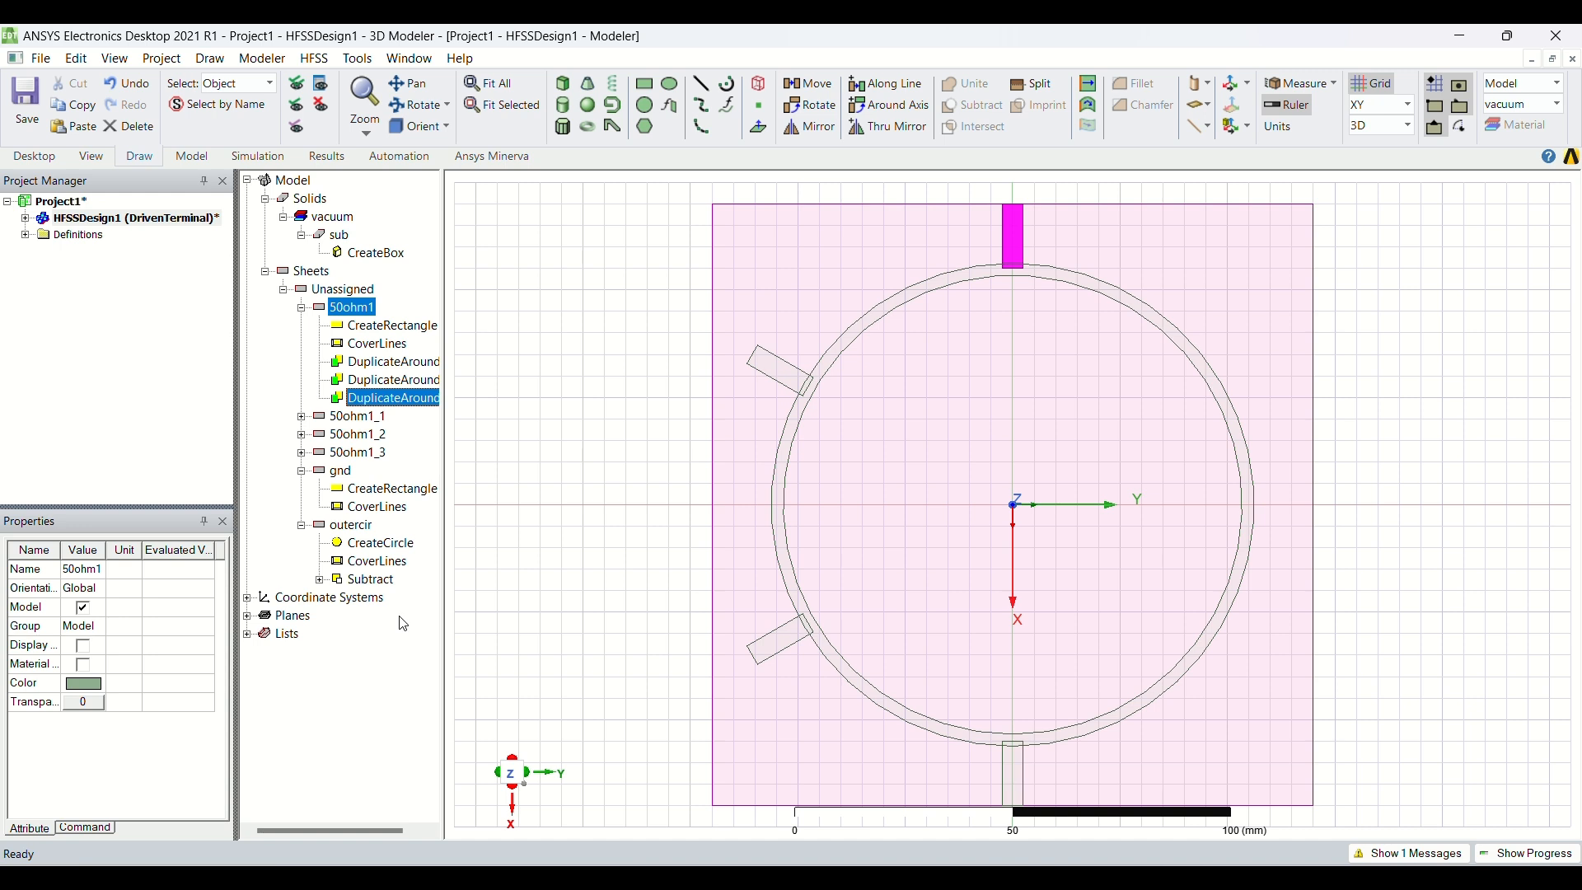
{"action": "left_click", "coordinate": [403, 624]}
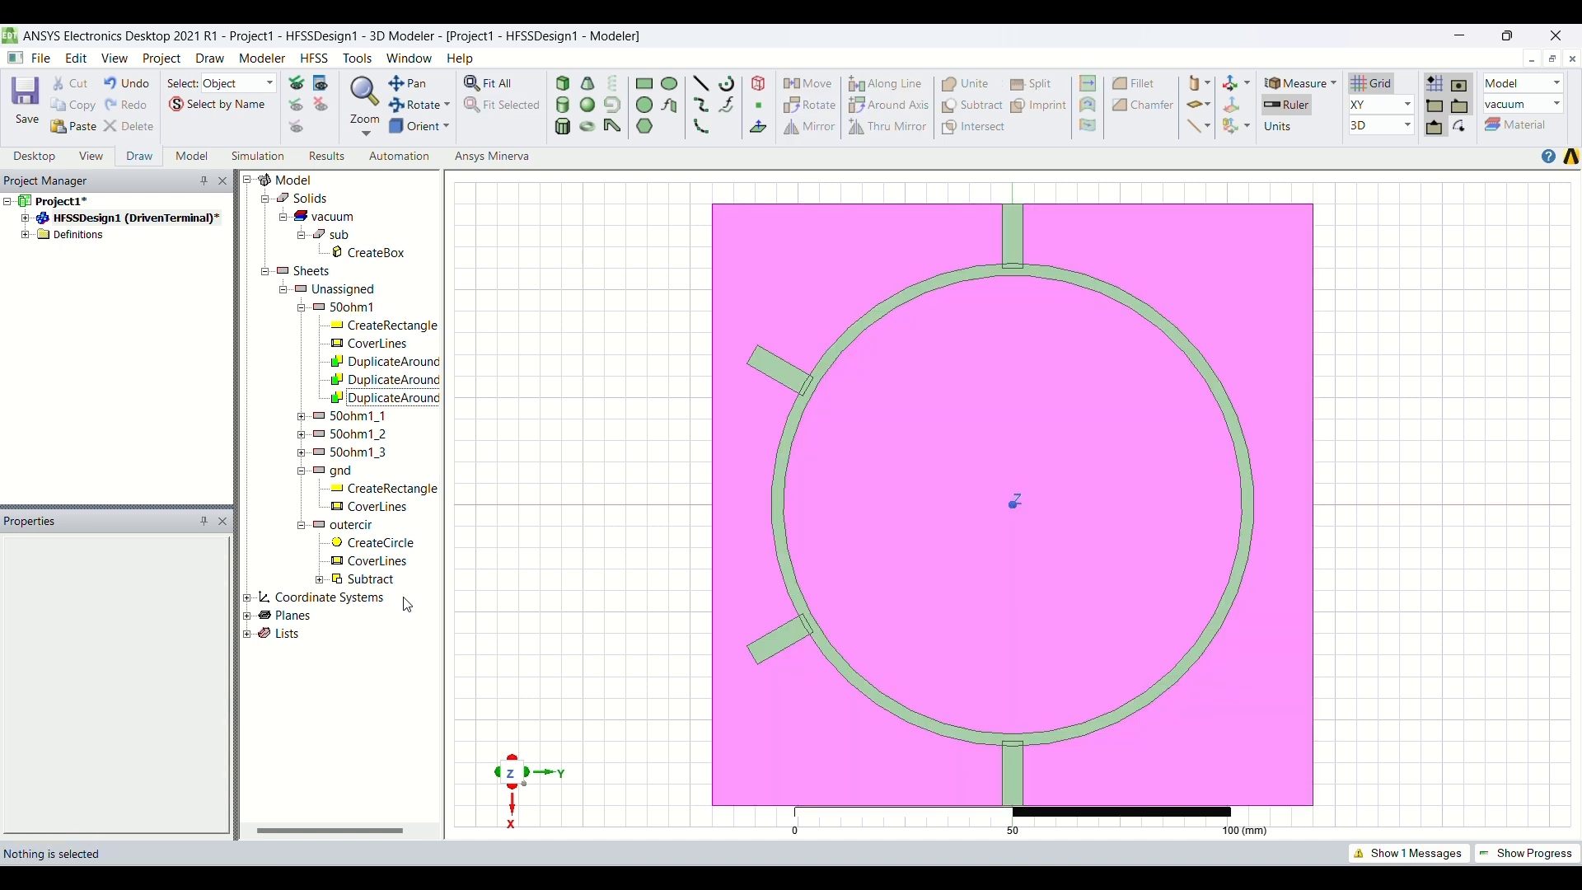
Draw a rectangle about 5.13 by 10.61 mm from the outer corner of the angled 50ohm1_1 strip to the substrate's negative-Y edge
{"action": "left_click", "coordinate": [365, 131]}
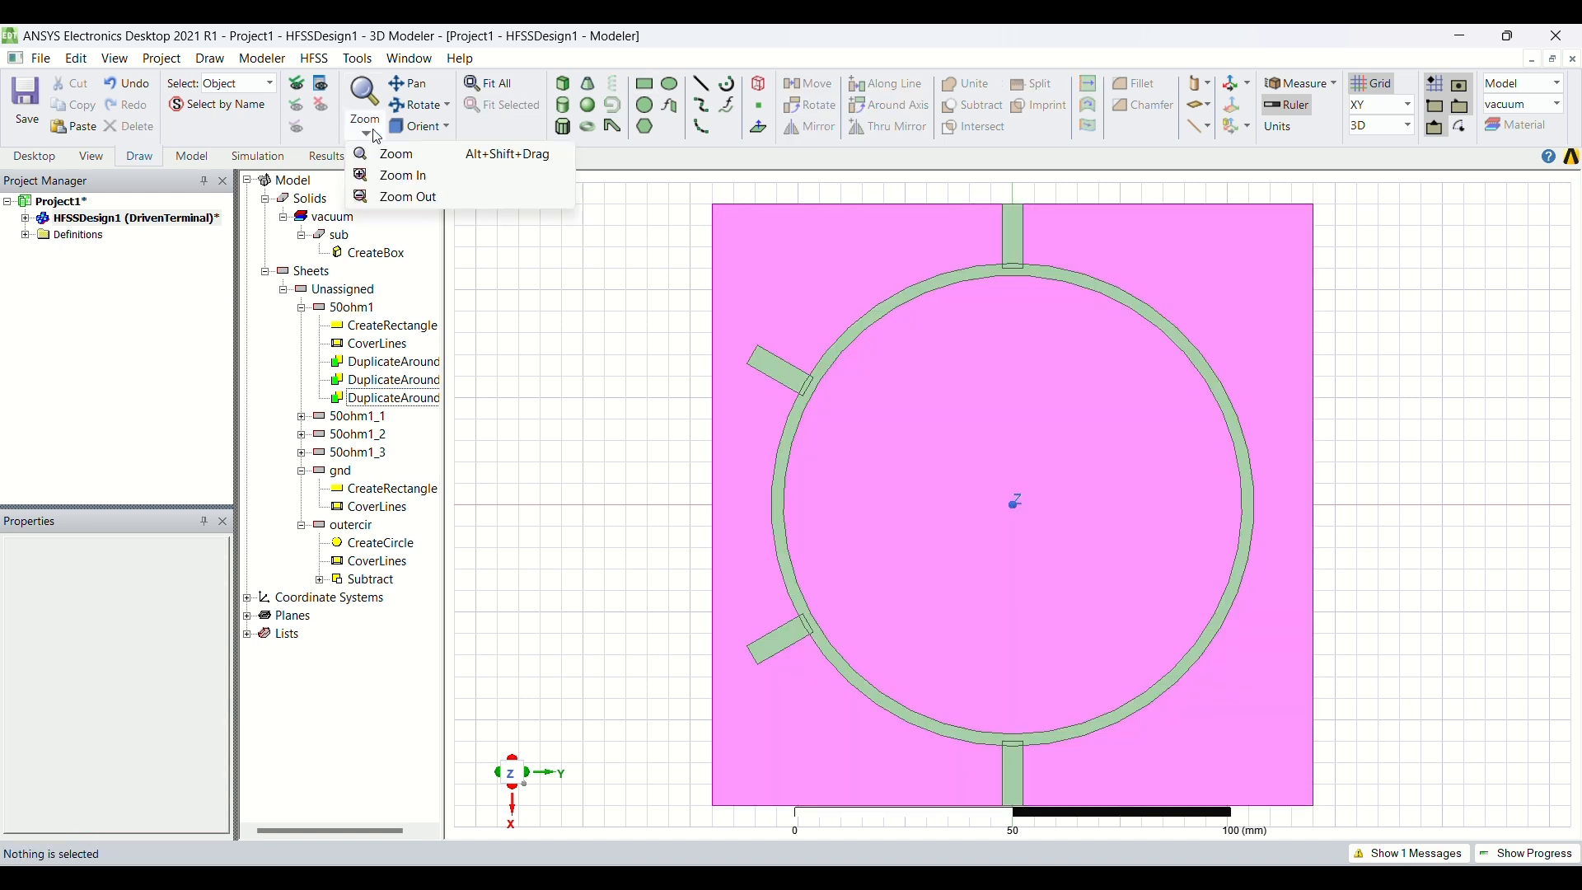
{"action": "left_click", "coordinate": [394, 176]}
{"action": "left_click_drag", "start_coordinate": [685, 319], "coordinate": [810, 384]}
{"action": "left_click", "coordinate": [644, 84]}
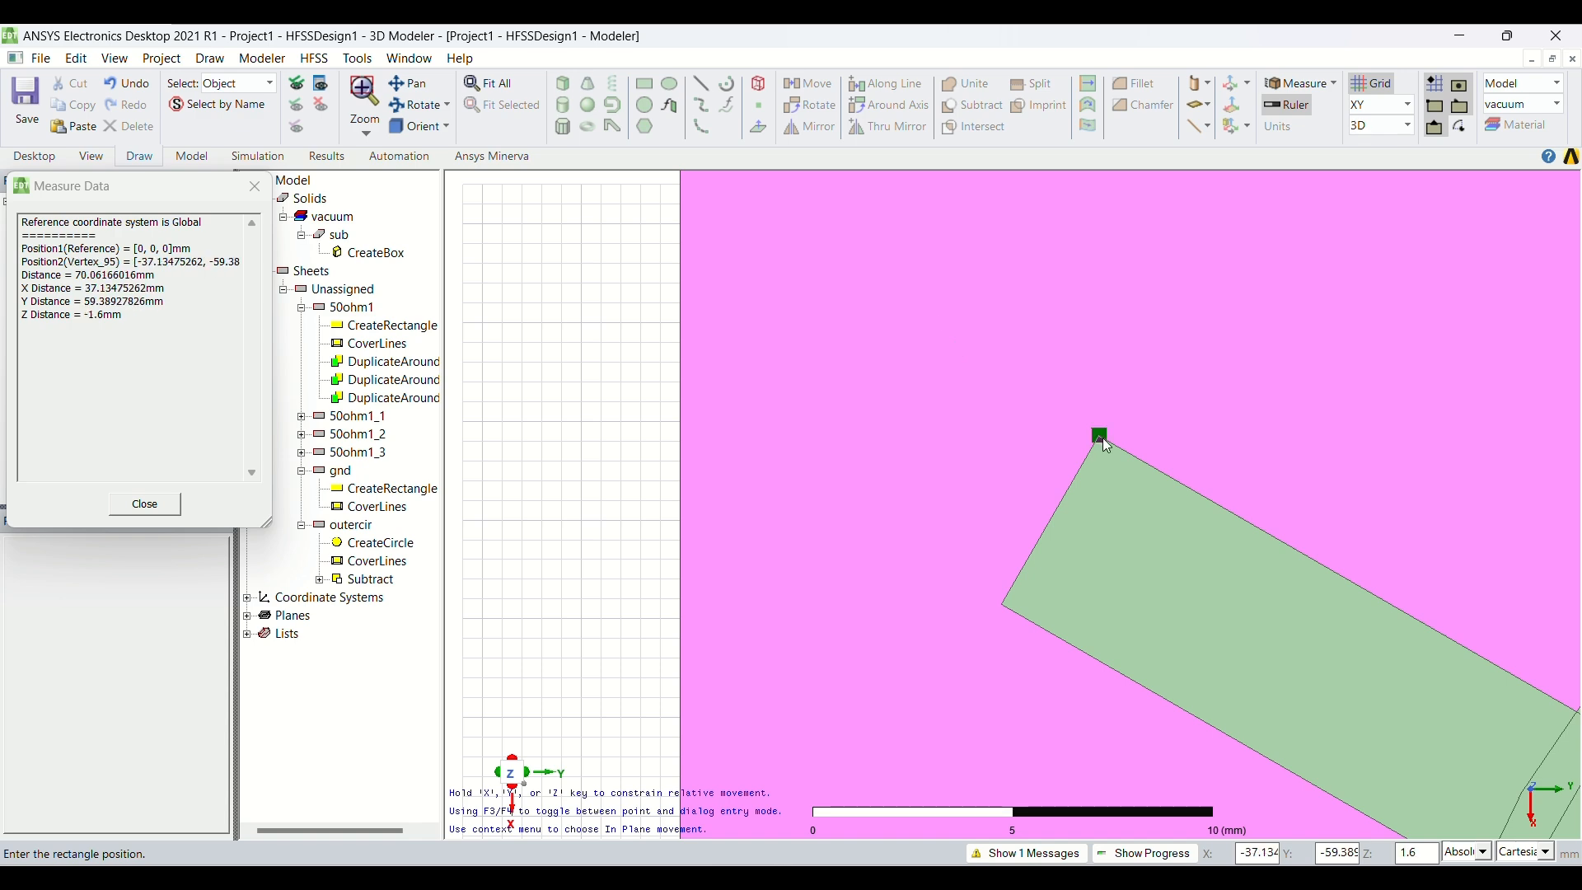
{"action": "left_click", "coordinate": [1103, 438]}
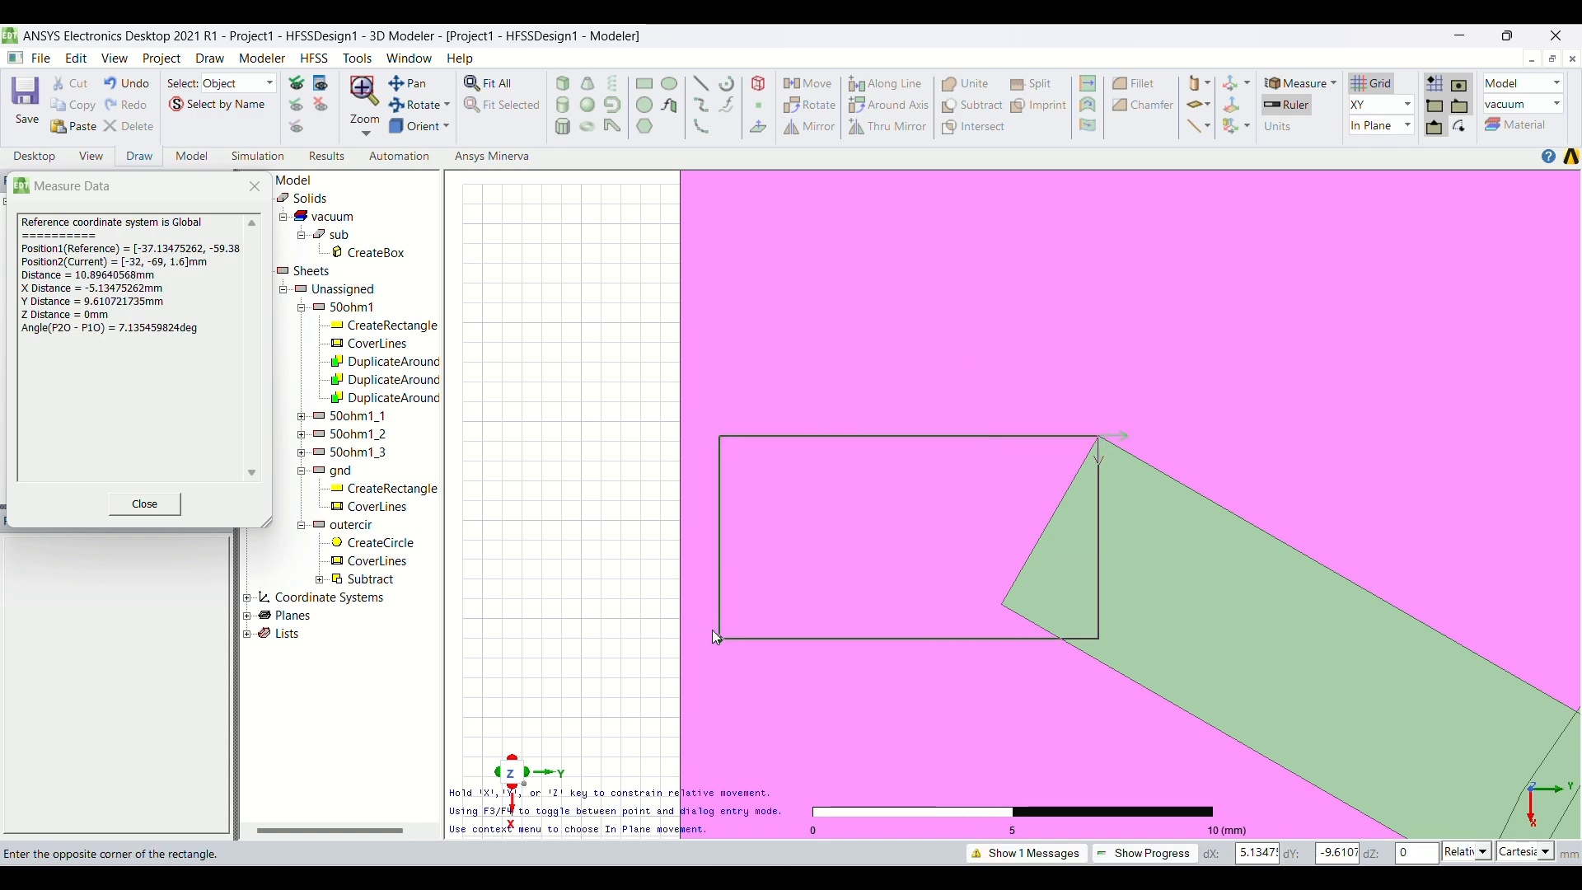
{"action": "left_click", "coordinate": [684, 637]}
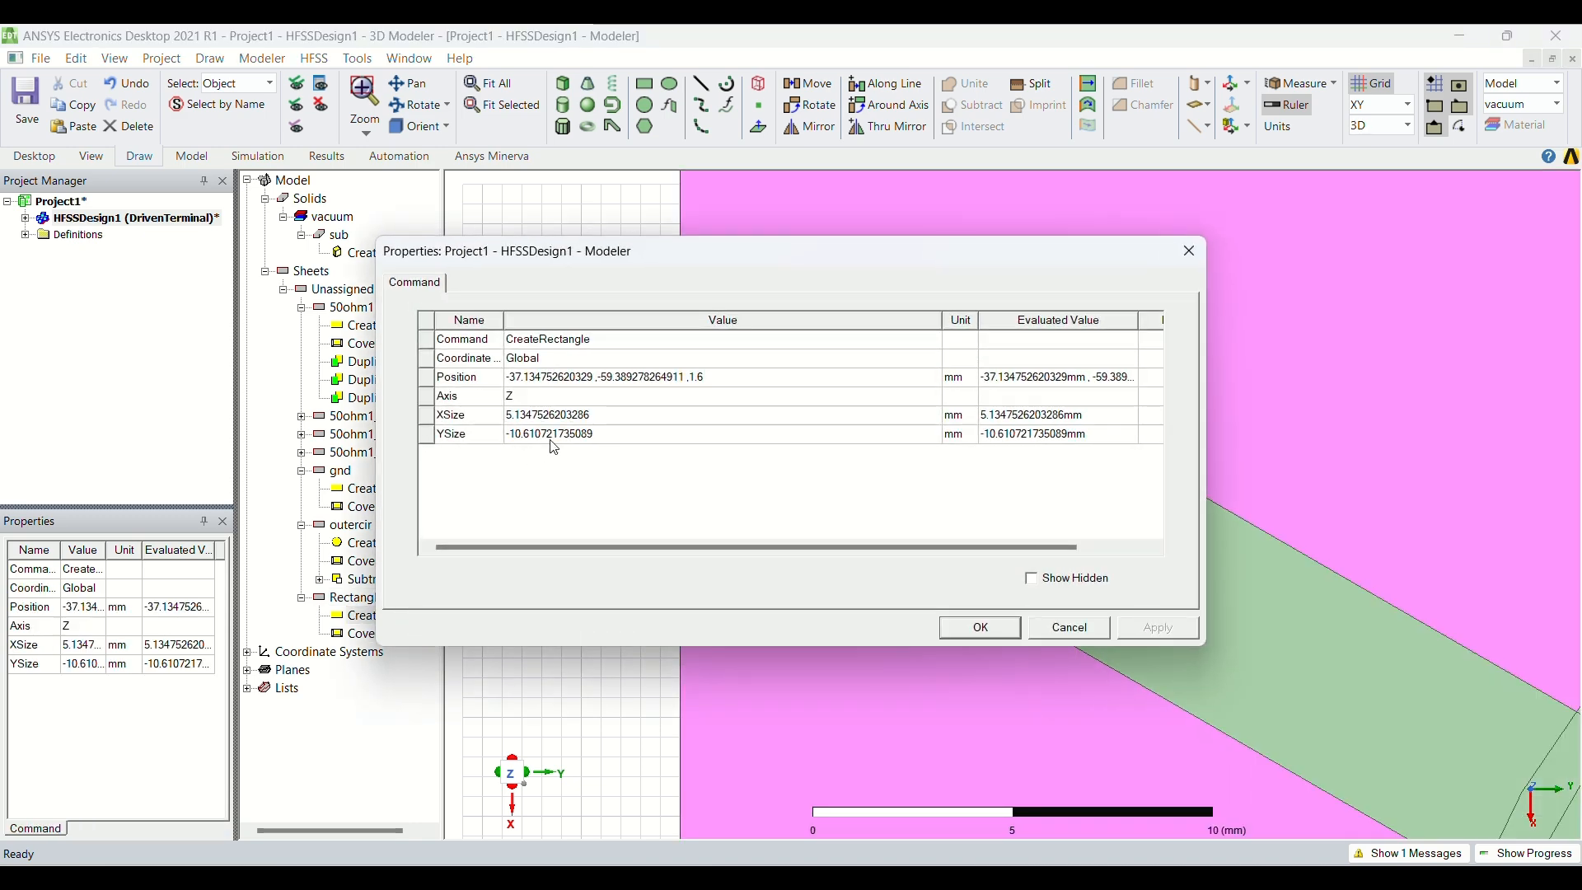
Set the new extension rectangle's X size to fw
{"action": "left_click", "coordinate": [613, 415]}
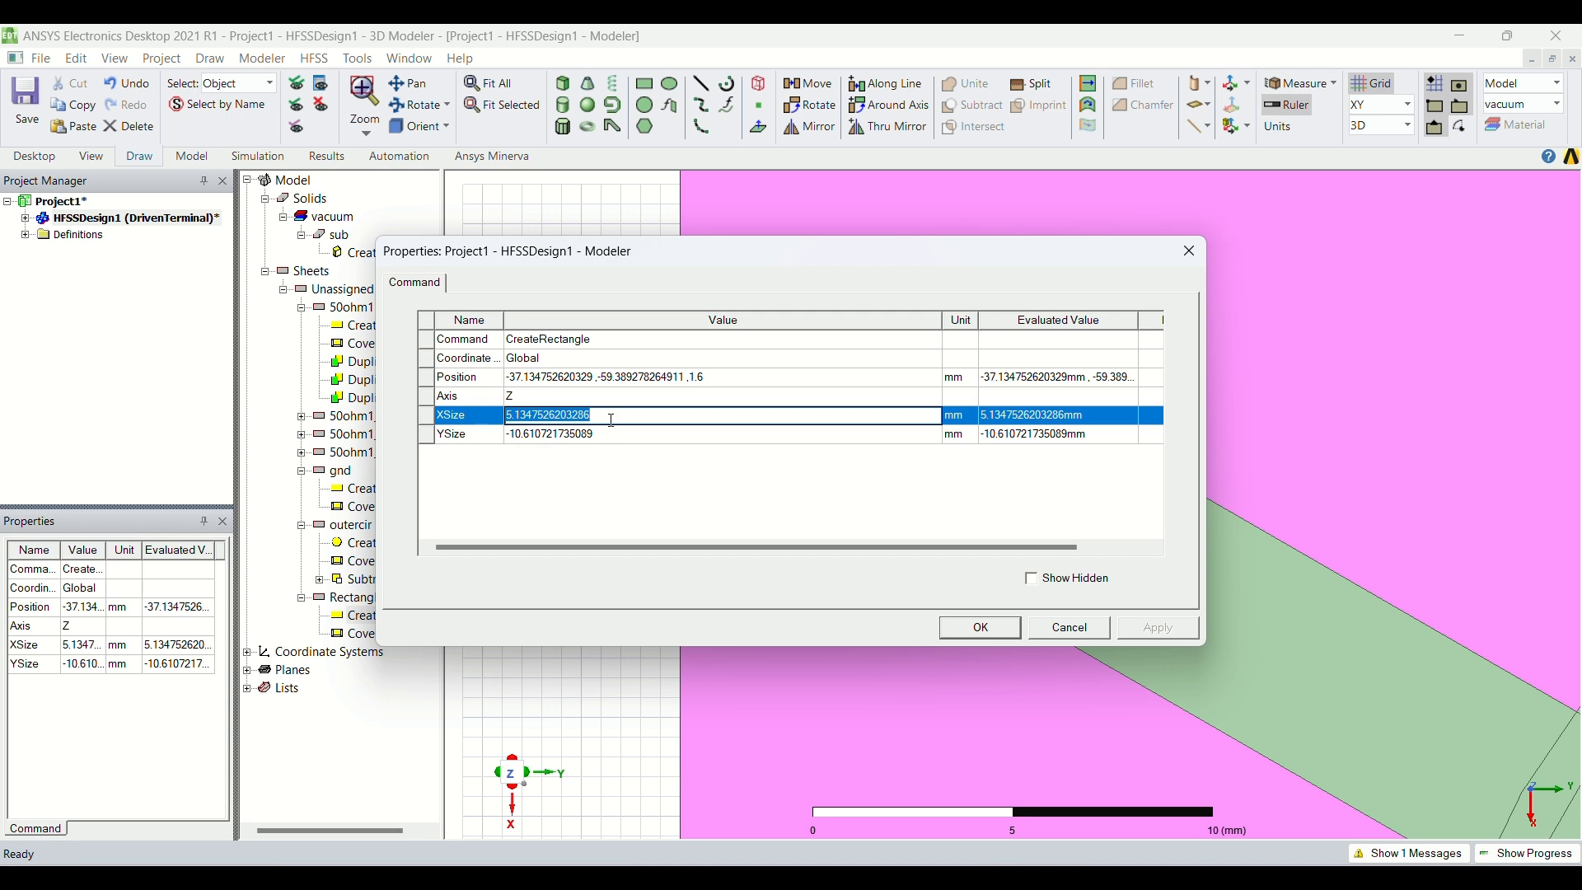
{"action": "key", "text": "BackSpace"}
{"action": "type", "text": "fw"}
{"action": "key", "text": "Return"}
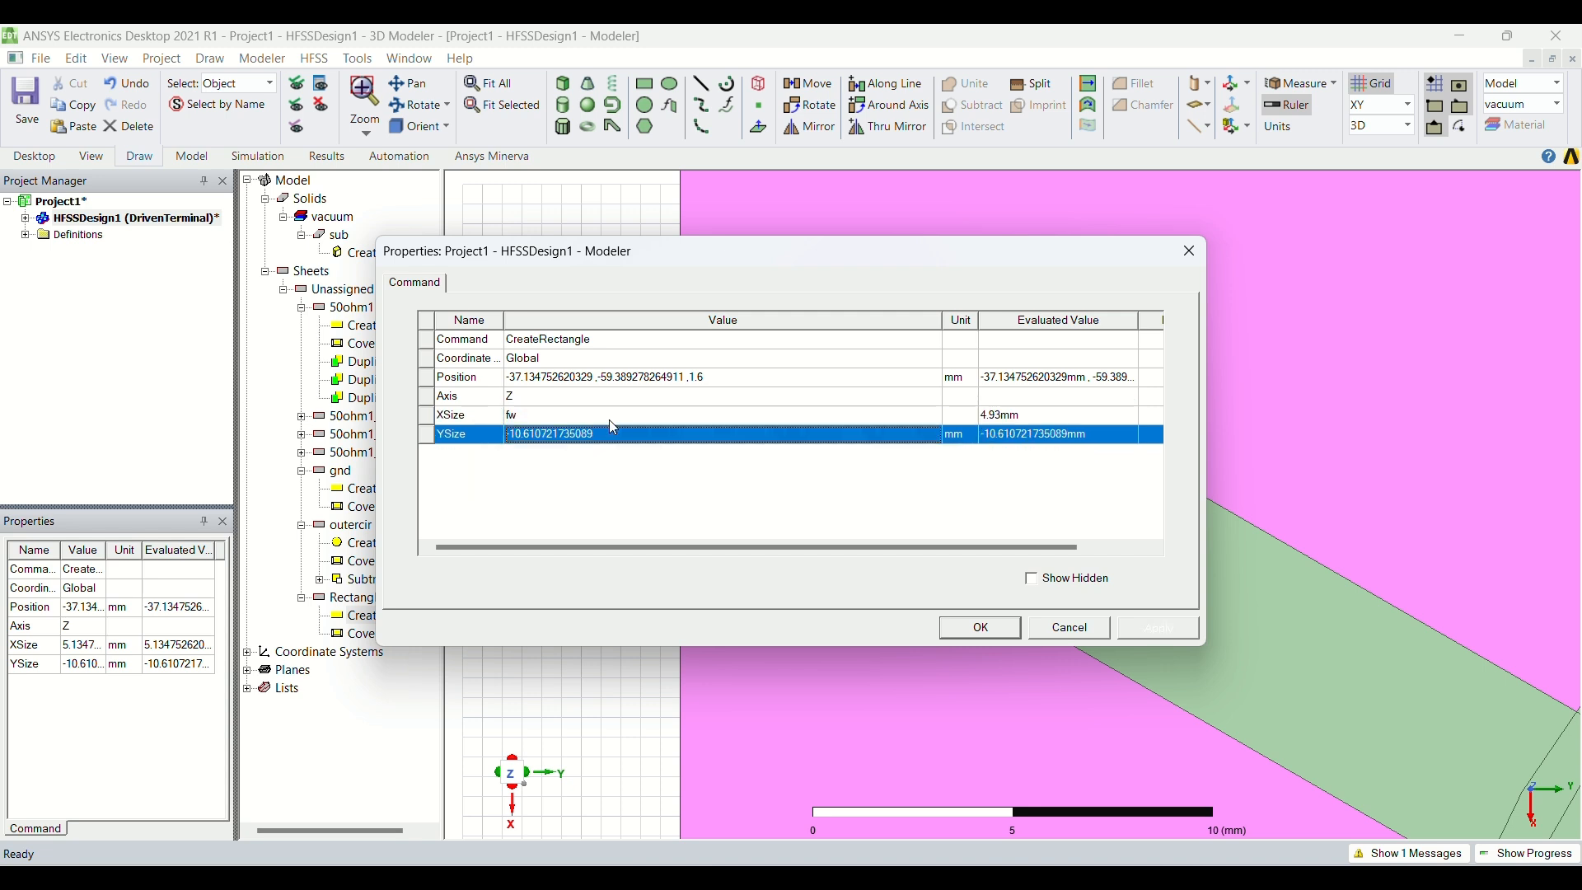
{"action": "key", "text": "Return"}
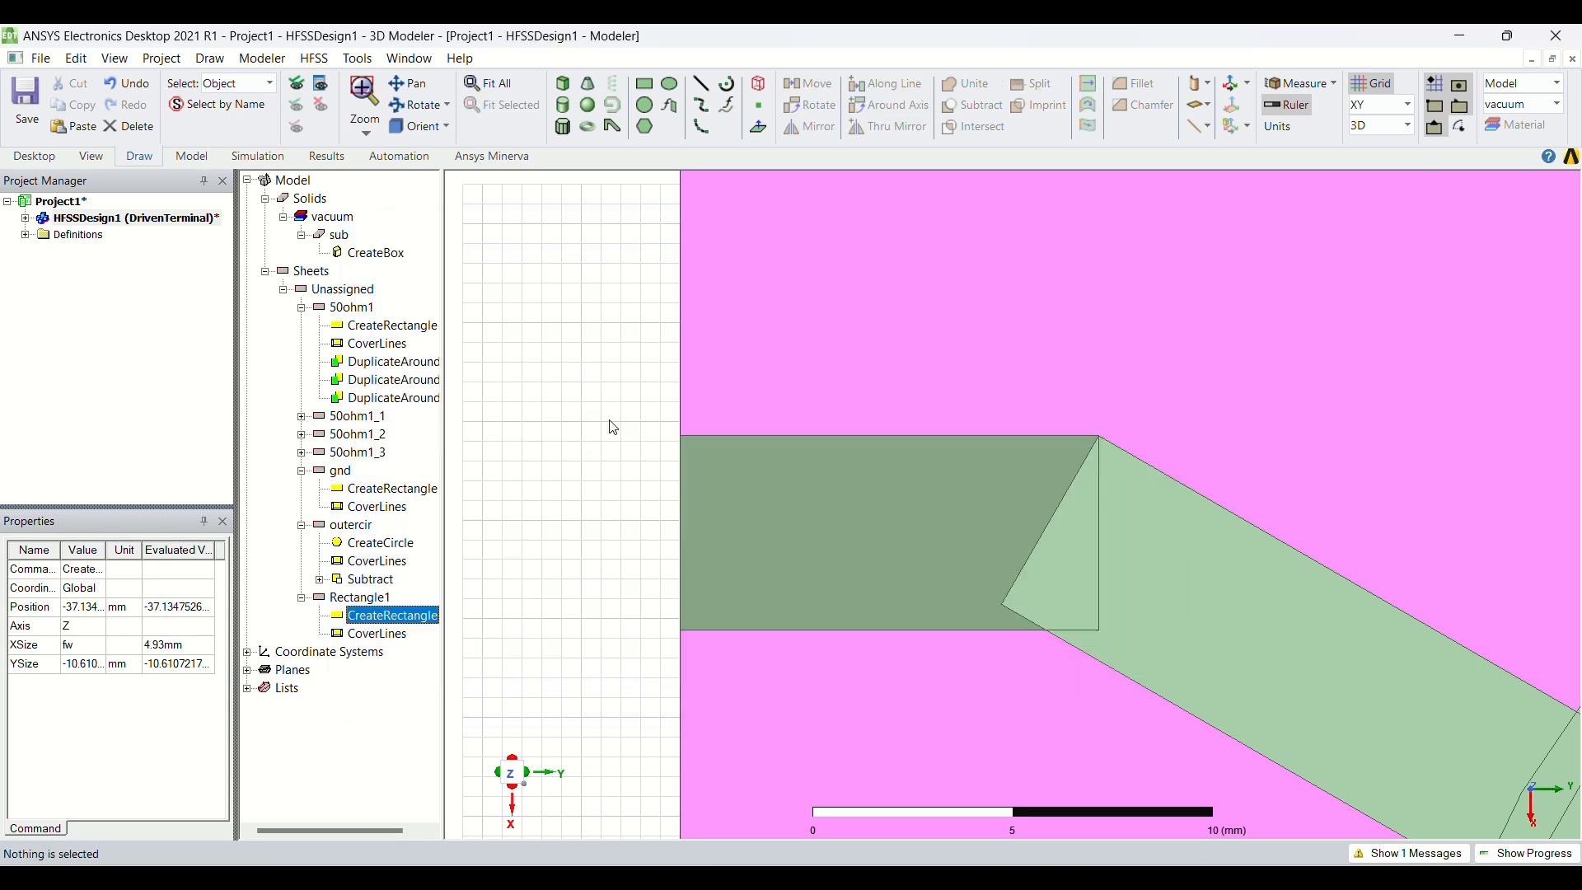
Draw a rectangle about 4.63 by 10.61 mm from the outer corner of the angled 50ohm1_2 strip to the substrate's negative-Y edge
{"action": "left_click", "coordinate": [490, 83]}
{"action": "left_click", "coordinate": [367, 133]}
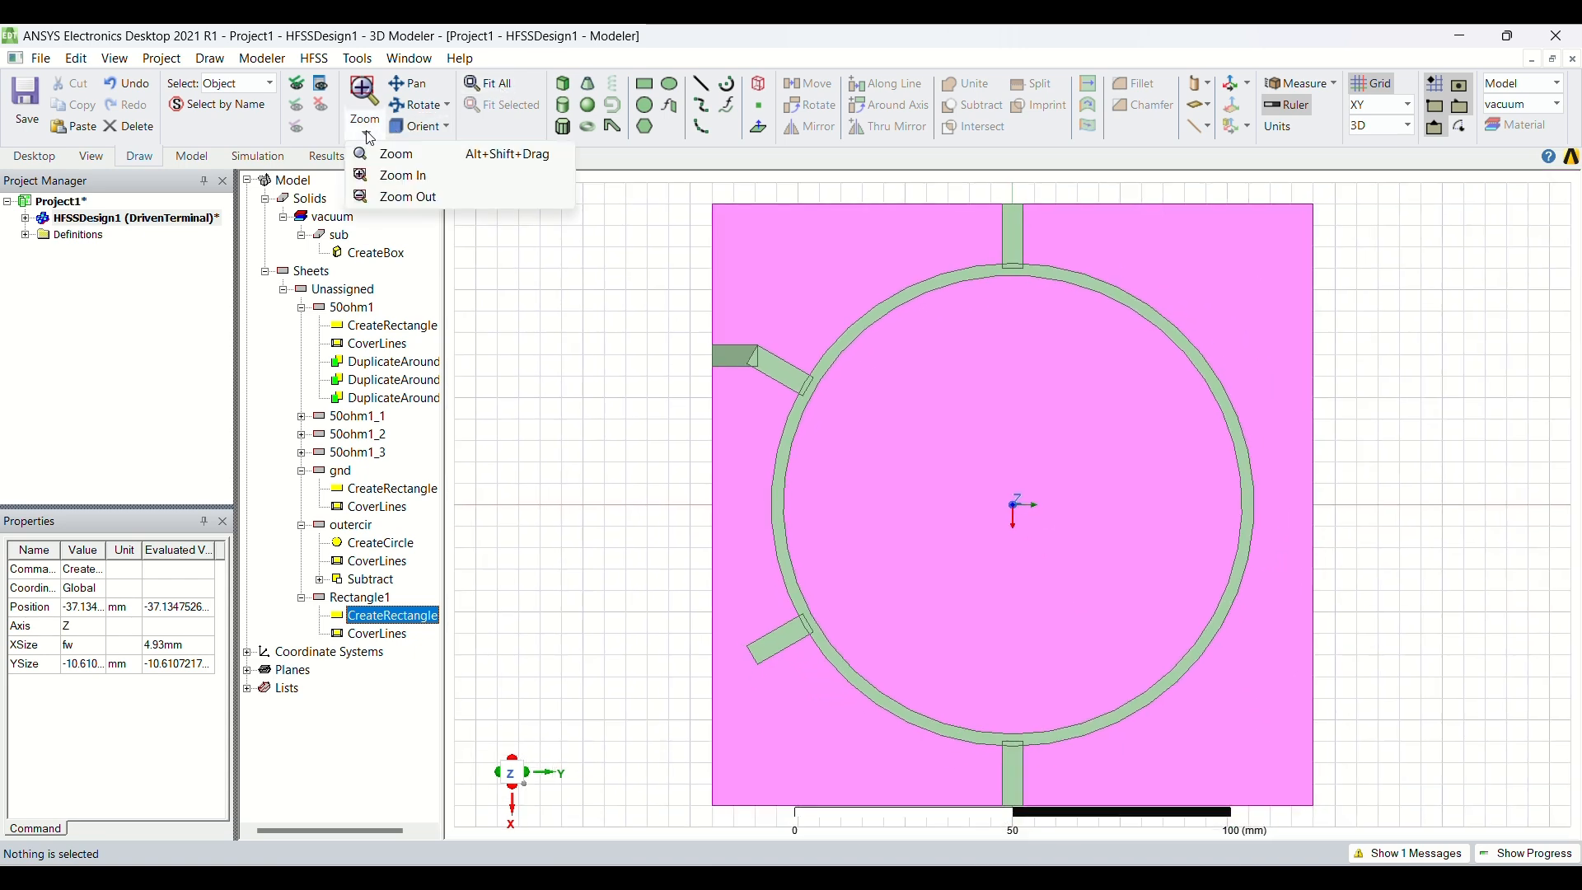
{"action": "left_click", "coordinate": [391, 176]}
{"action": "left_click_drag", "start_coordinate": [699, 626], "coordinate": [786, 689]}
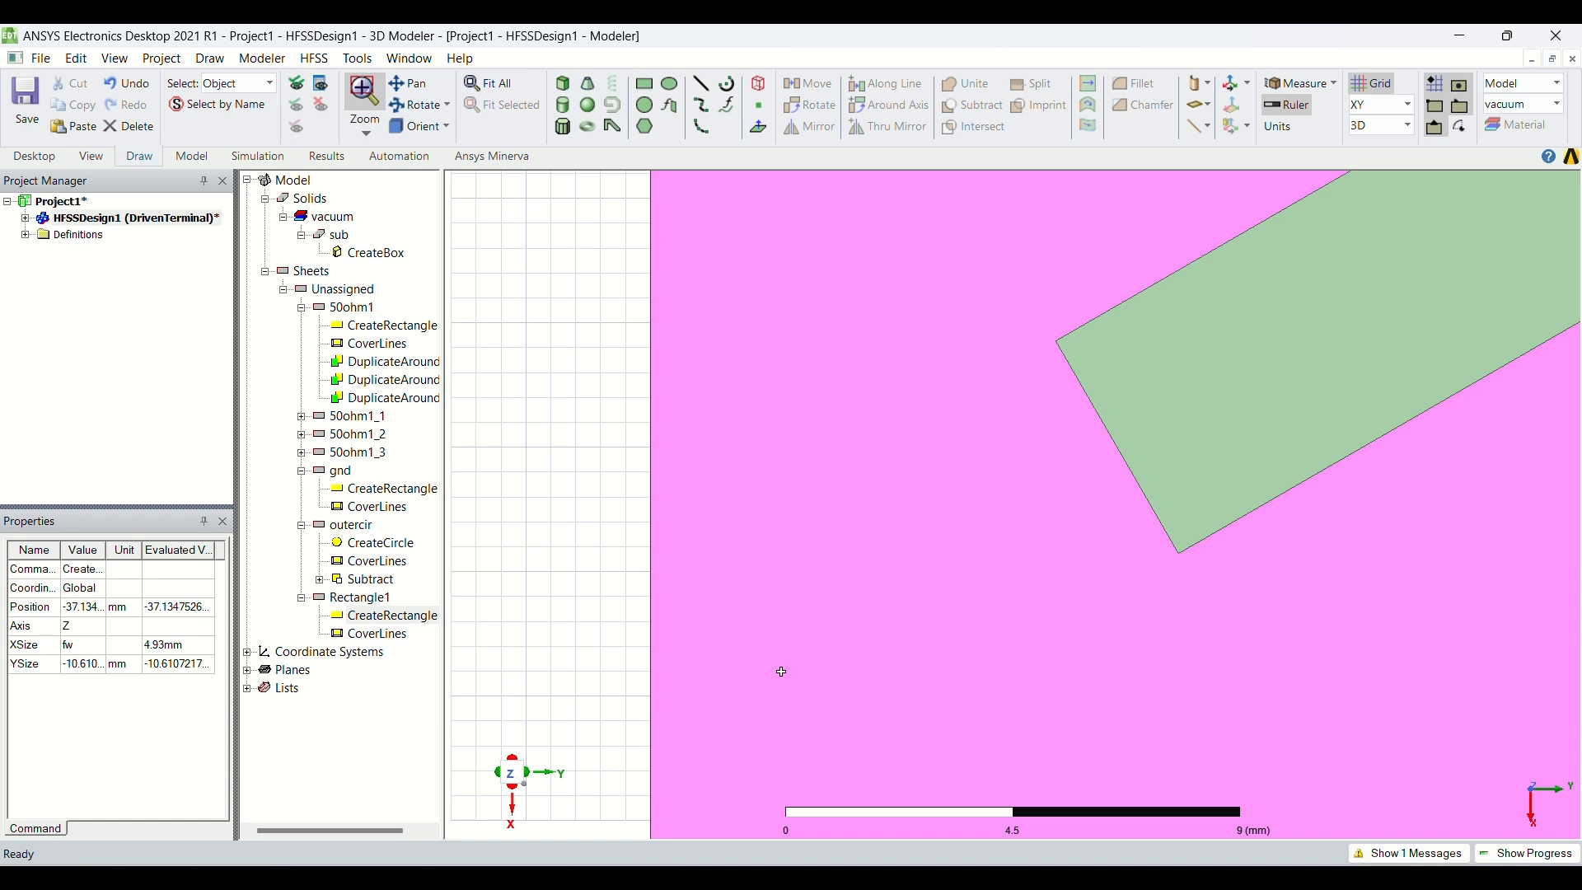
{"action": "left_click", "coordinate": [650, 84]}
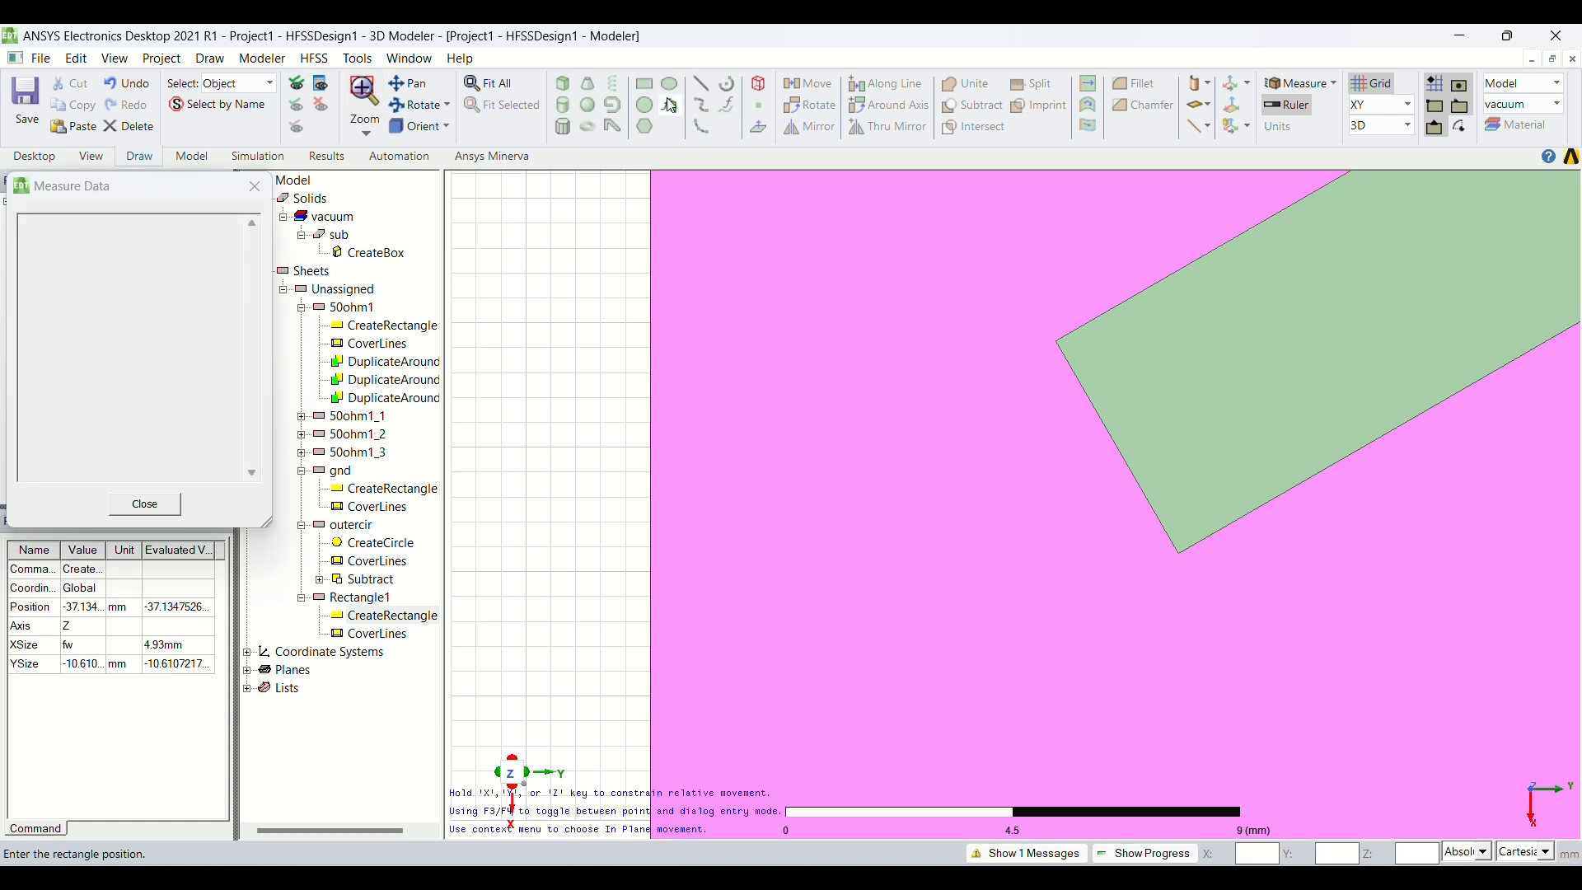
{"action": "left_click", "coordinate": [1181, 554]}
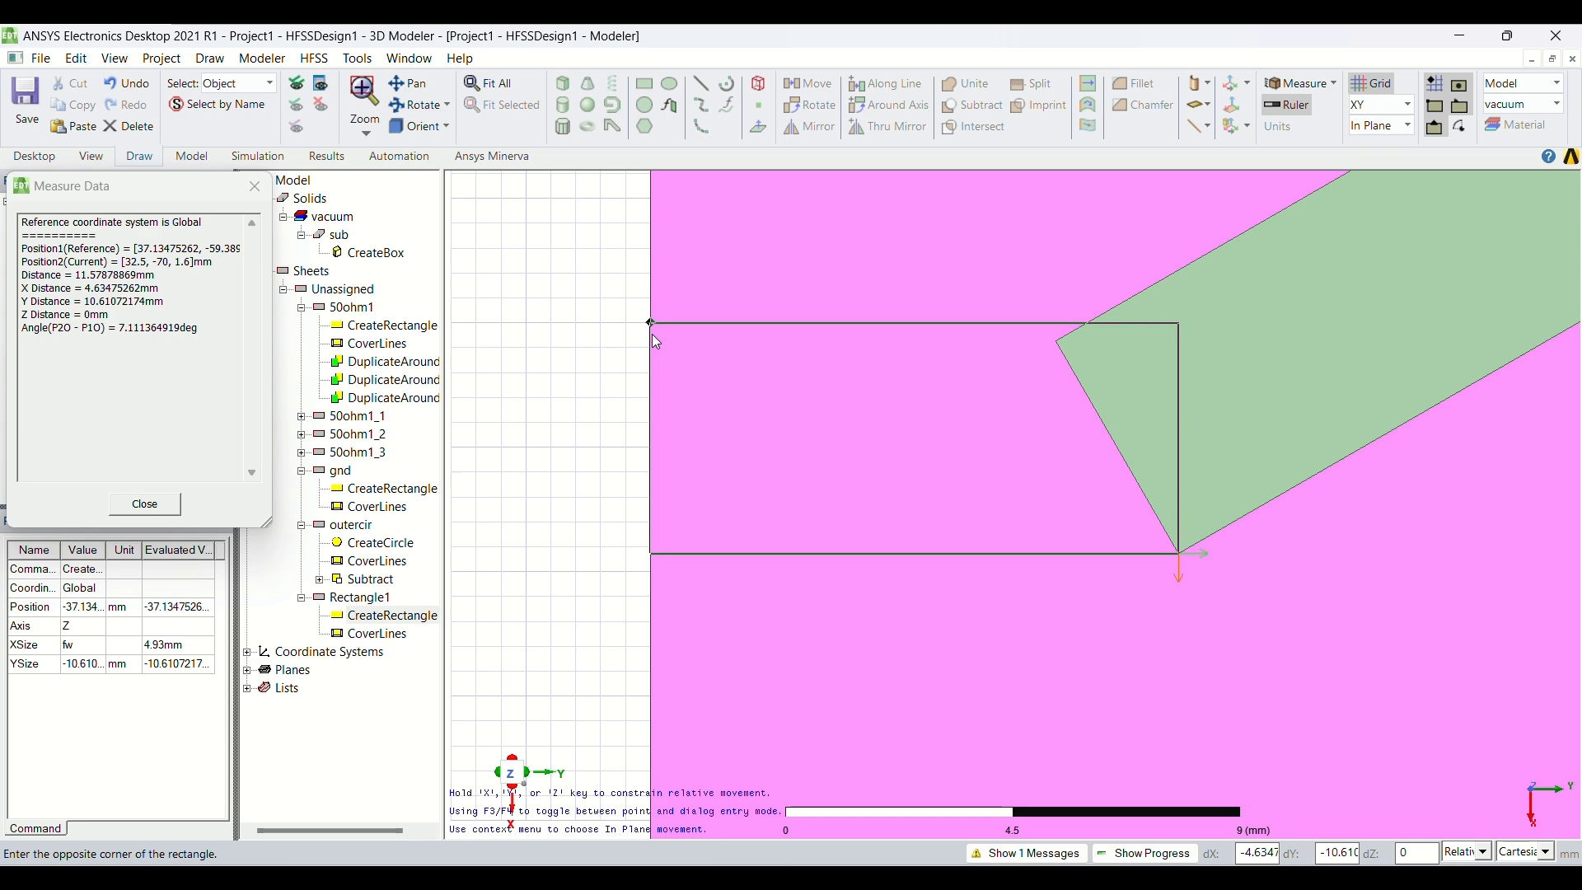
{"action": "left_click", "coordinate": [651, 324]}
Set Rectangle2's X size to -fw
{"action": "double_click", "coordinate": [383, 672]}
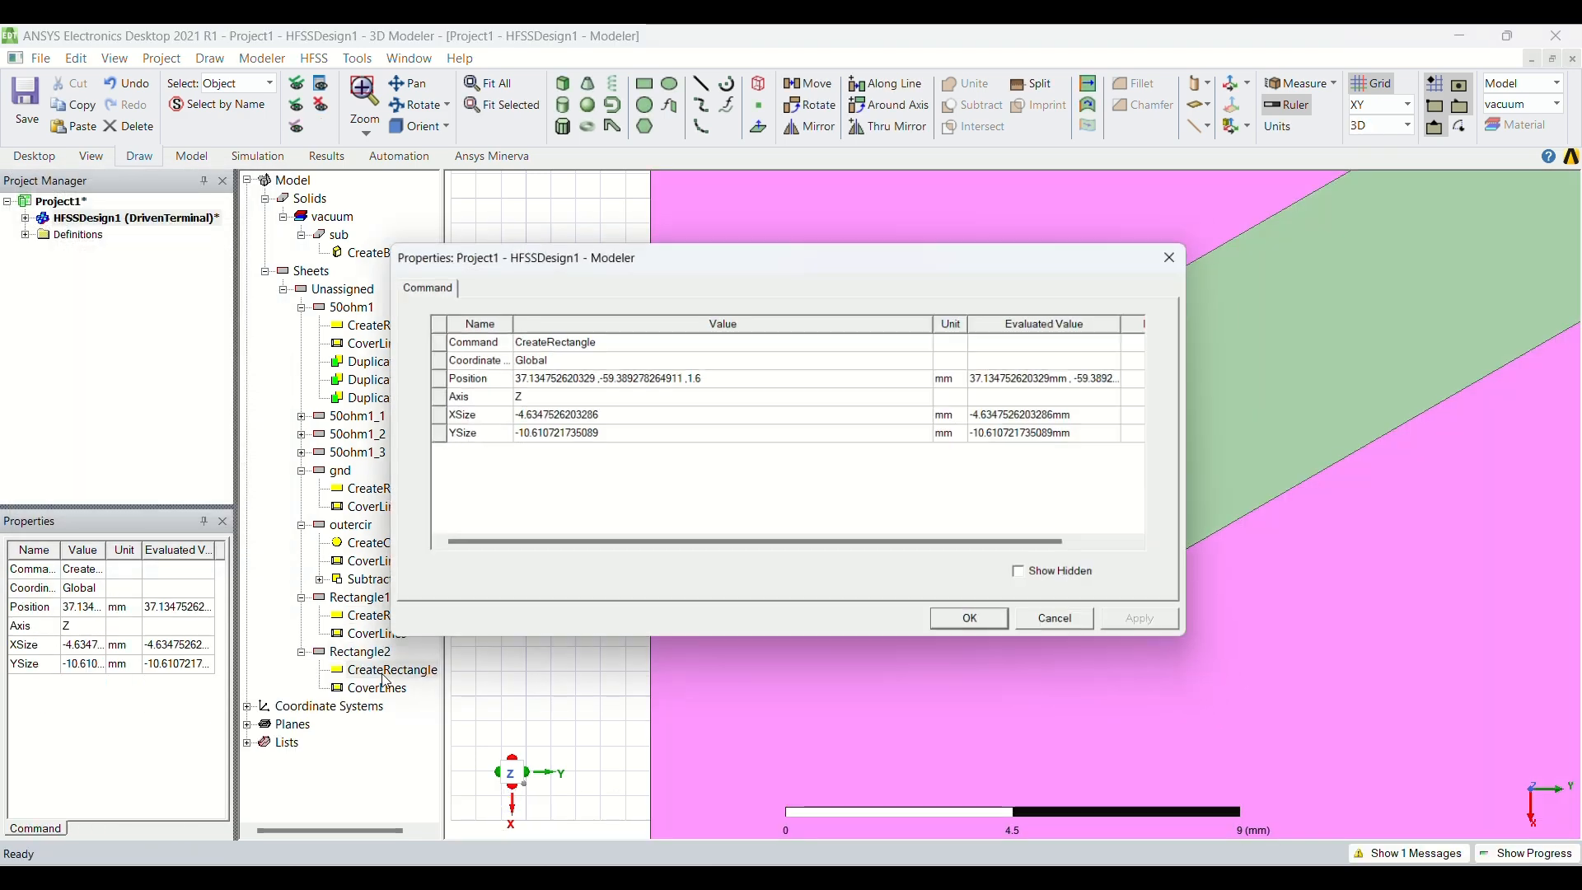
{"action": "left_click", "coordinate": [599, 415]}
{"action": "type", "text": "-fw"}
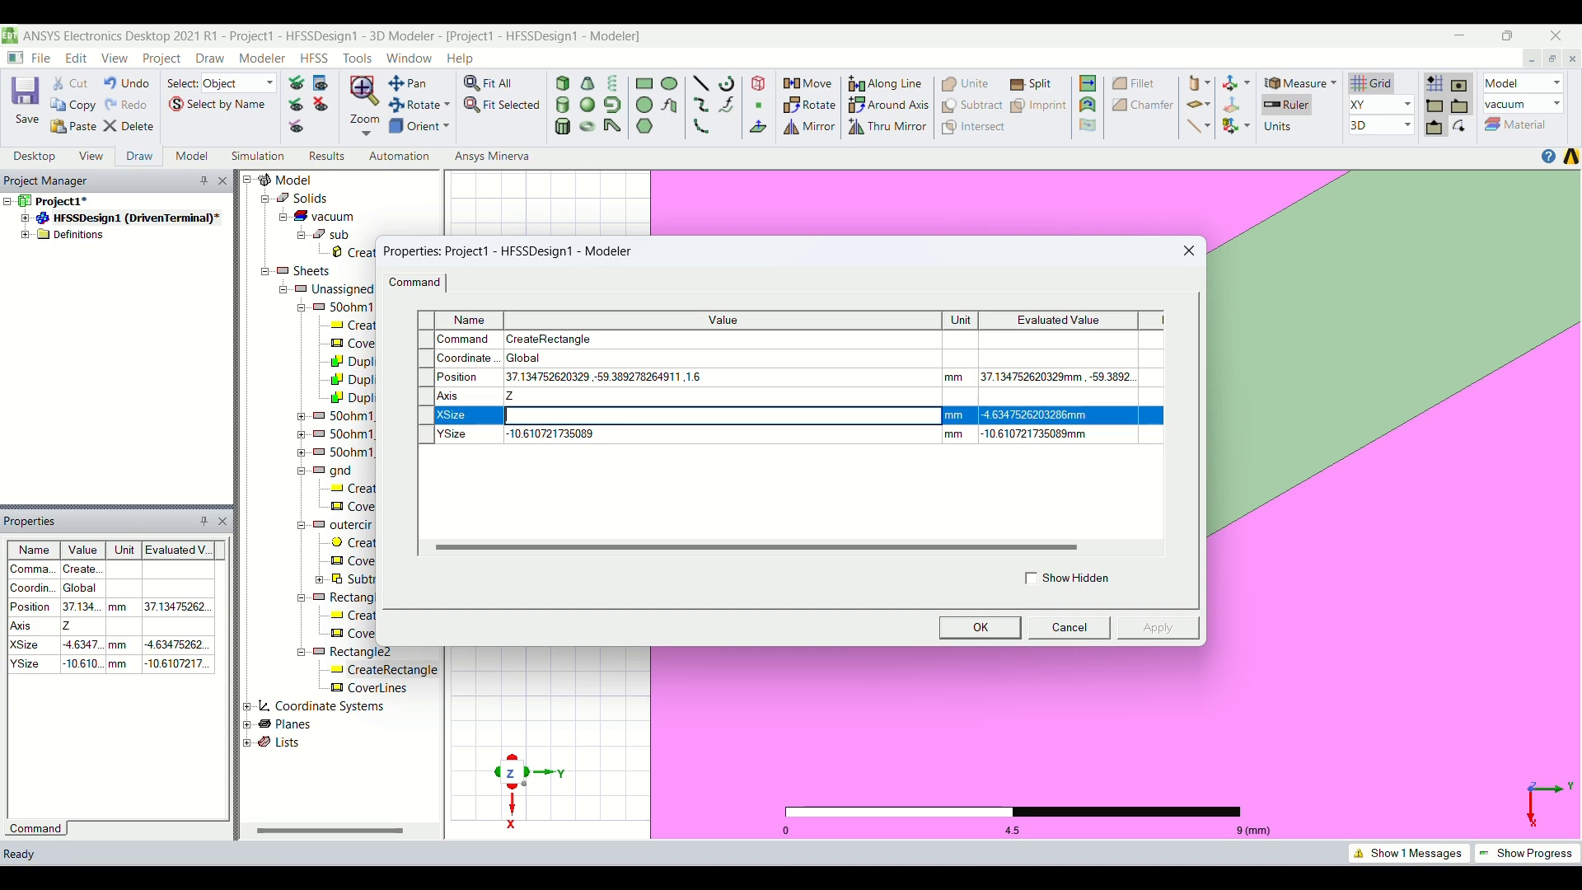
{"action": "key", "text": "Tab"}
{"action": "key", "text": "Return"}
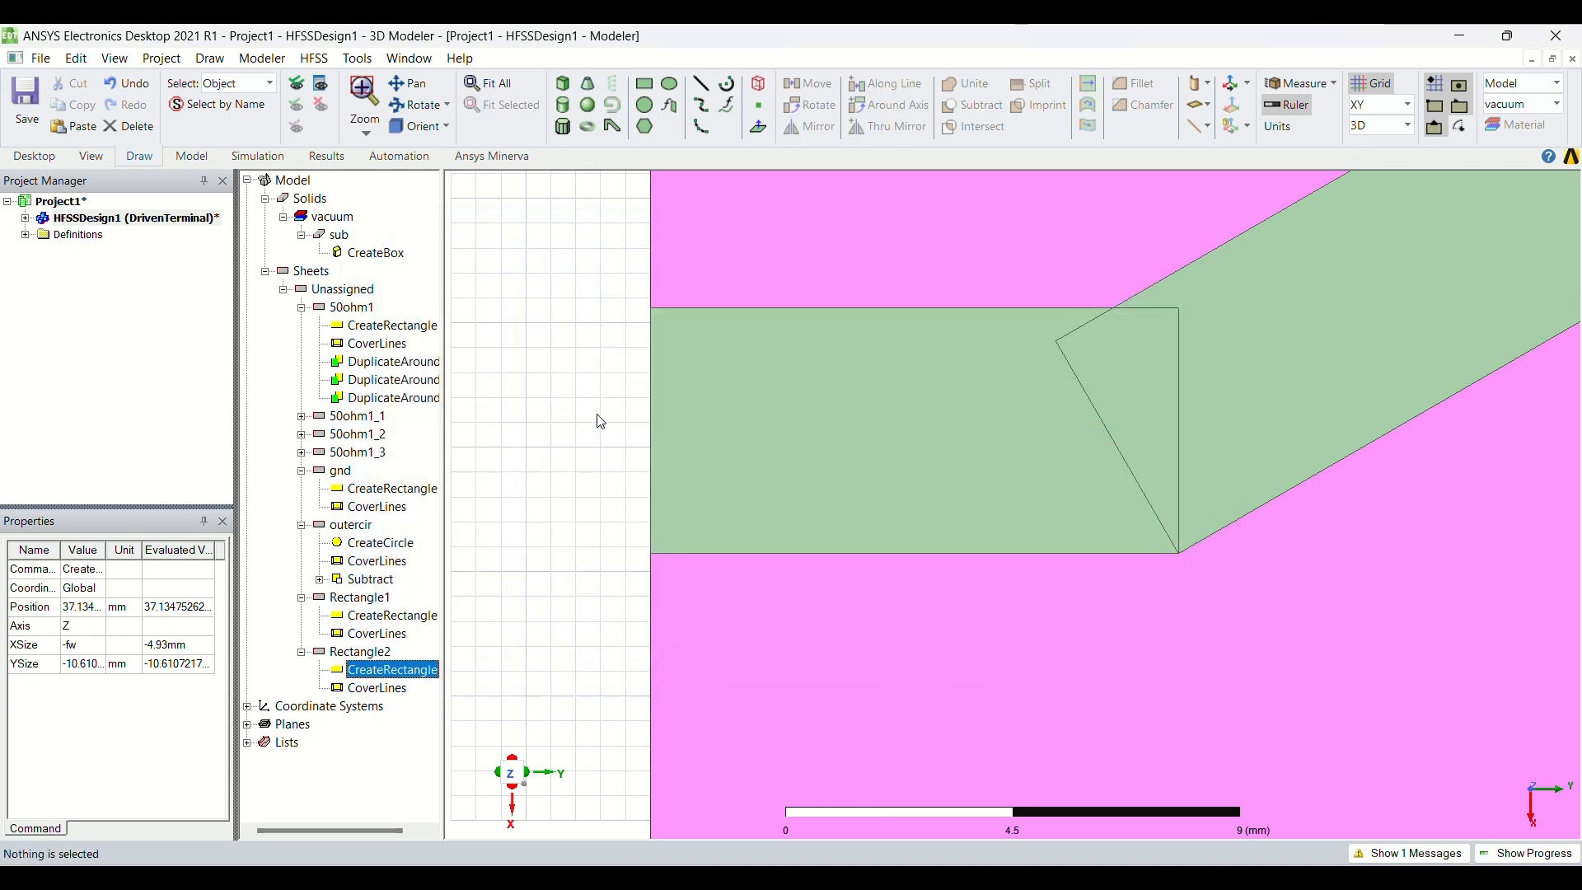
Review the position and size settings of the two extension rectangles, Rectangle1 and Rectangle2
{"action": "left_click", "coordinate": [498, 84]}
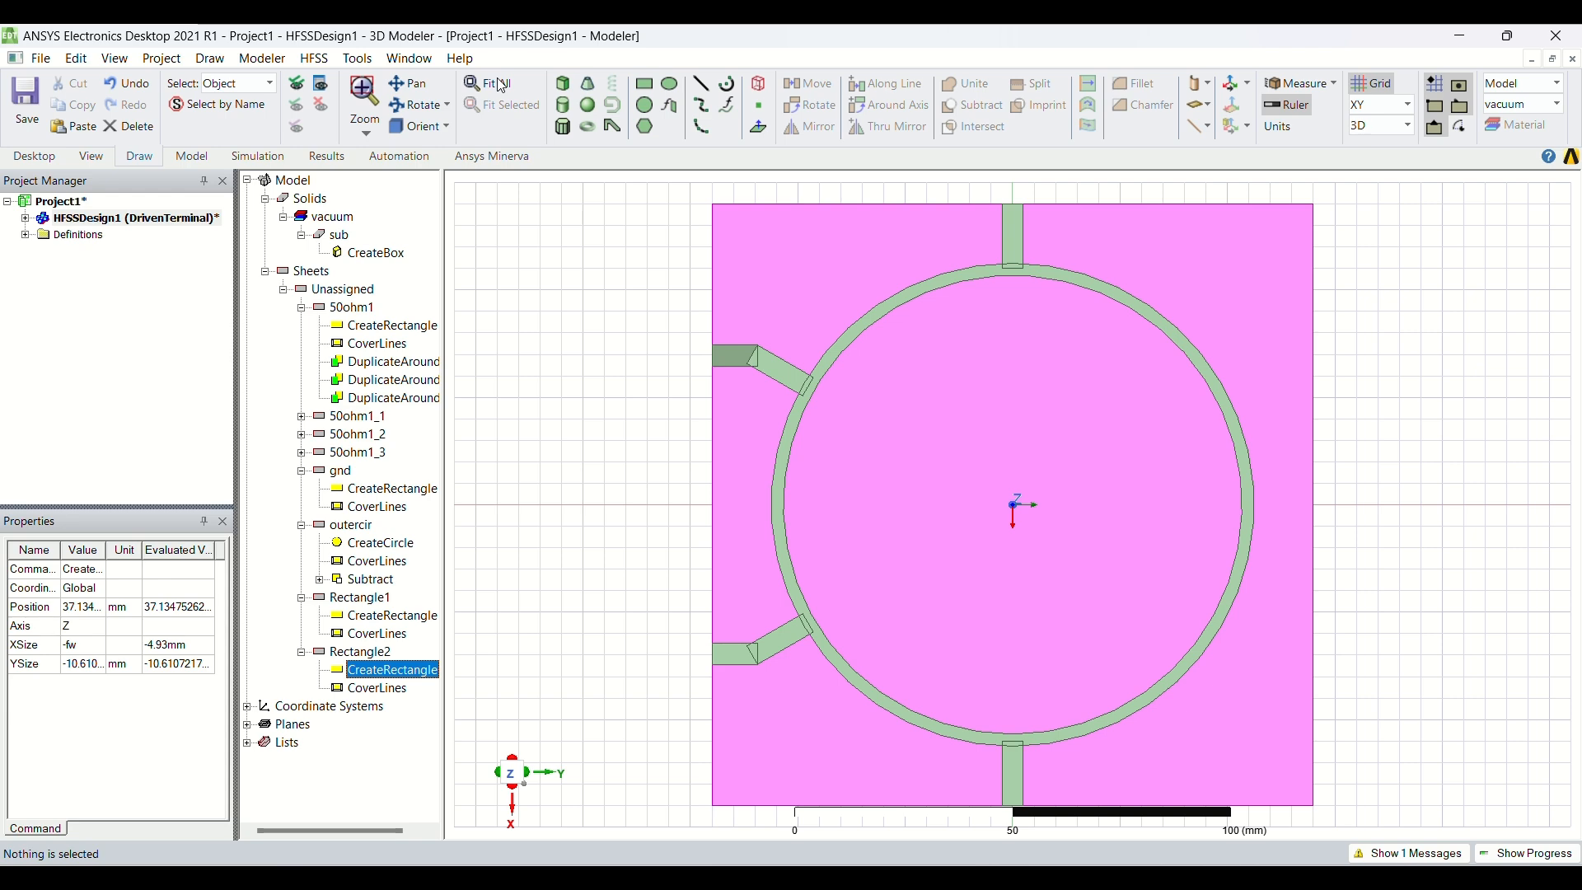
{"action": "double_click", "coordinate": [392, 615]}
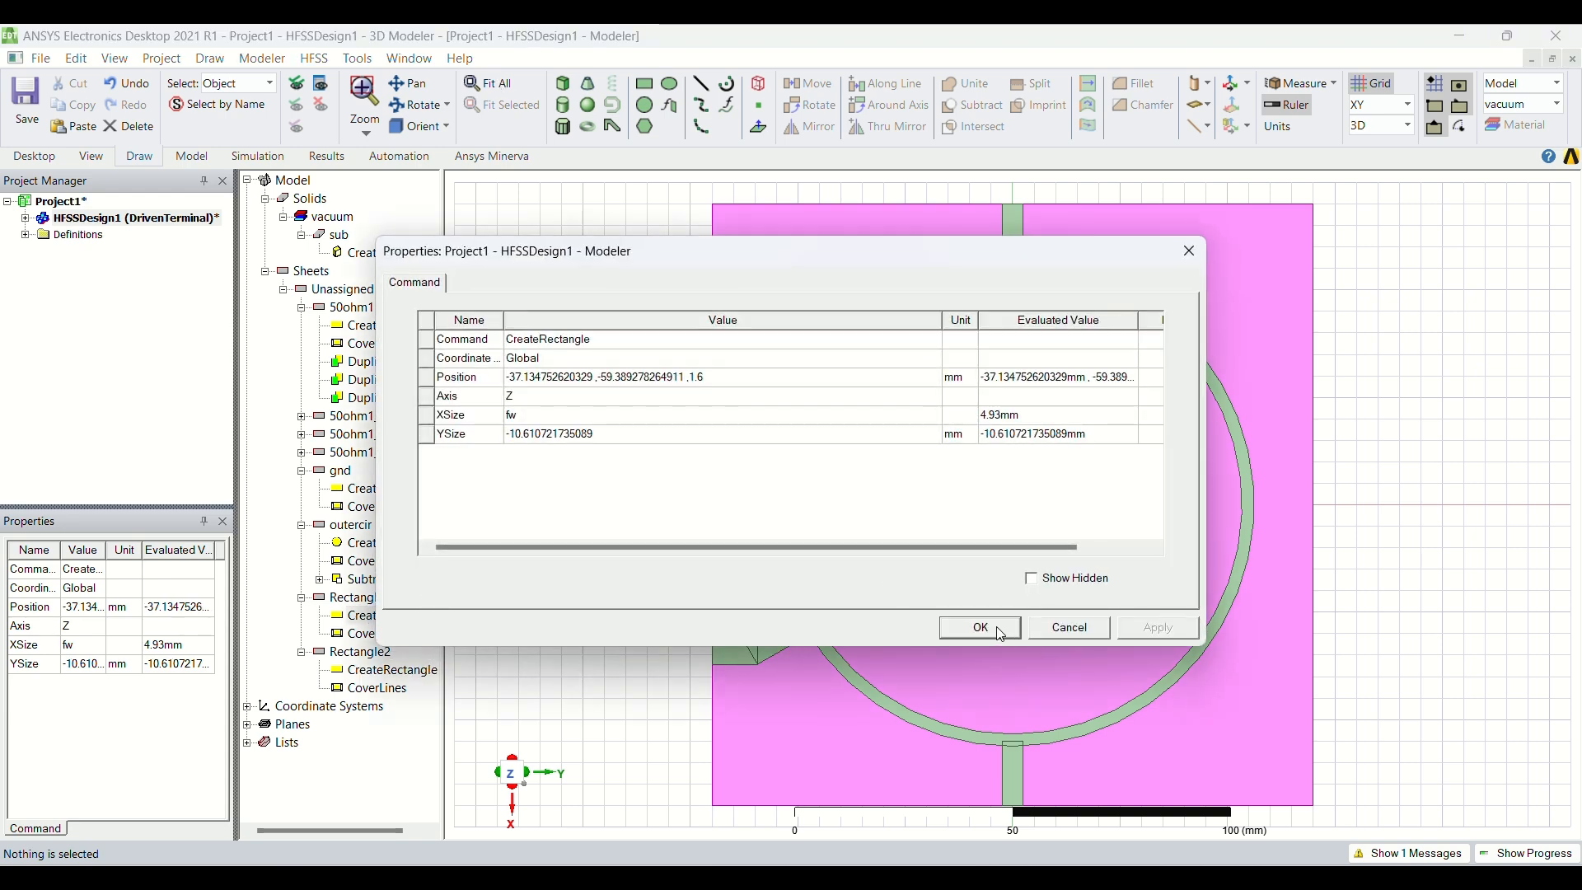
{"action": "left_click", "coordinate": [997, 633]}
{"action": "double_click", "coordinate": [421, 669]}
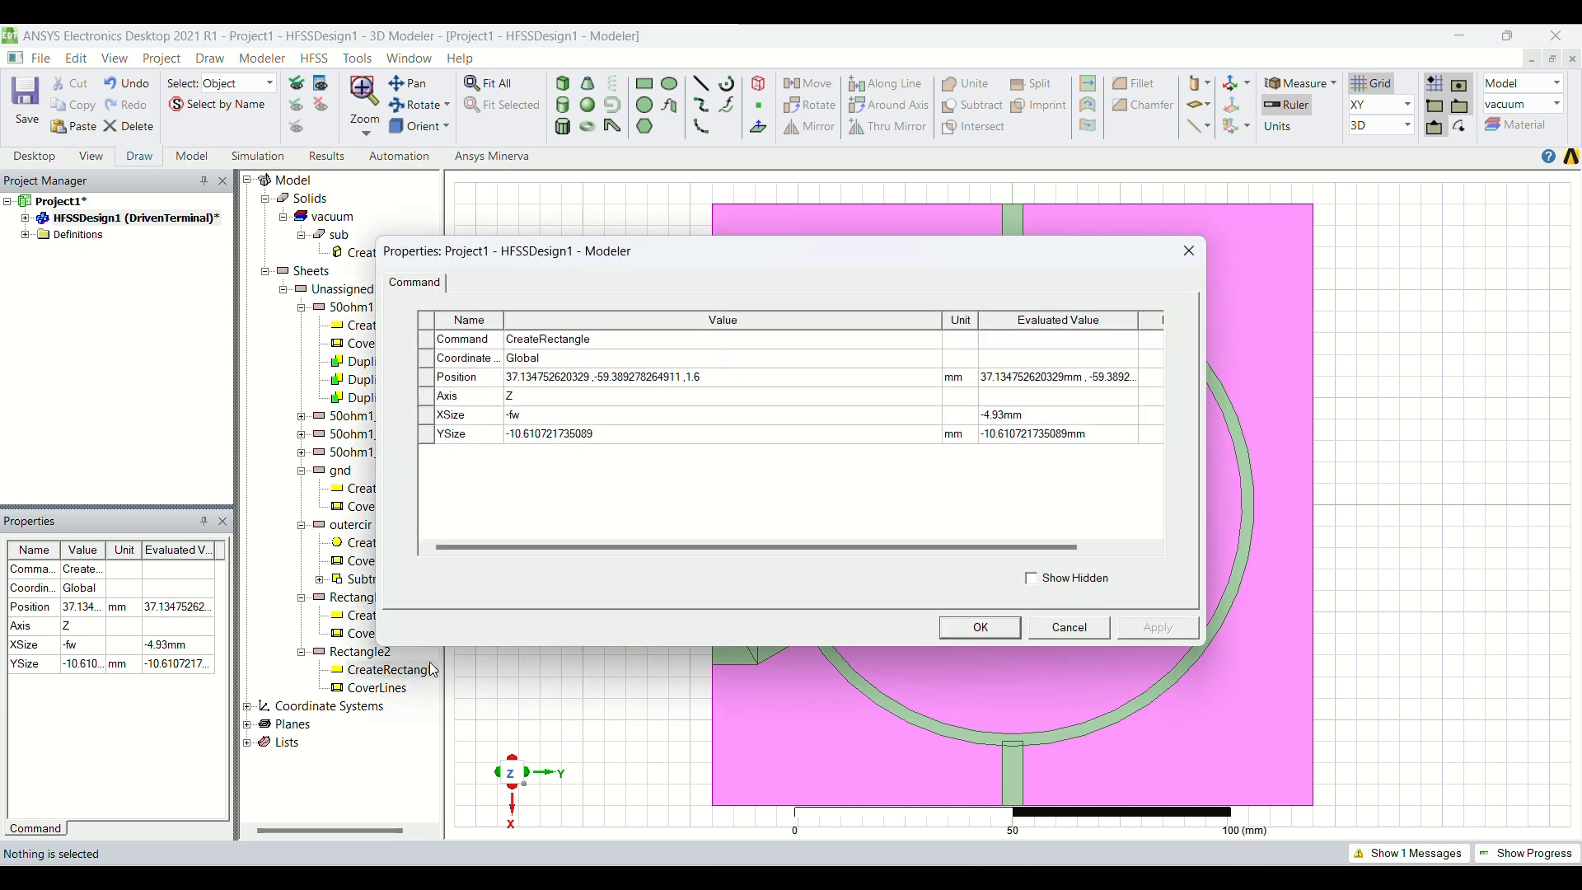
{"action": "left_click", "coordinate": [981, 628]}
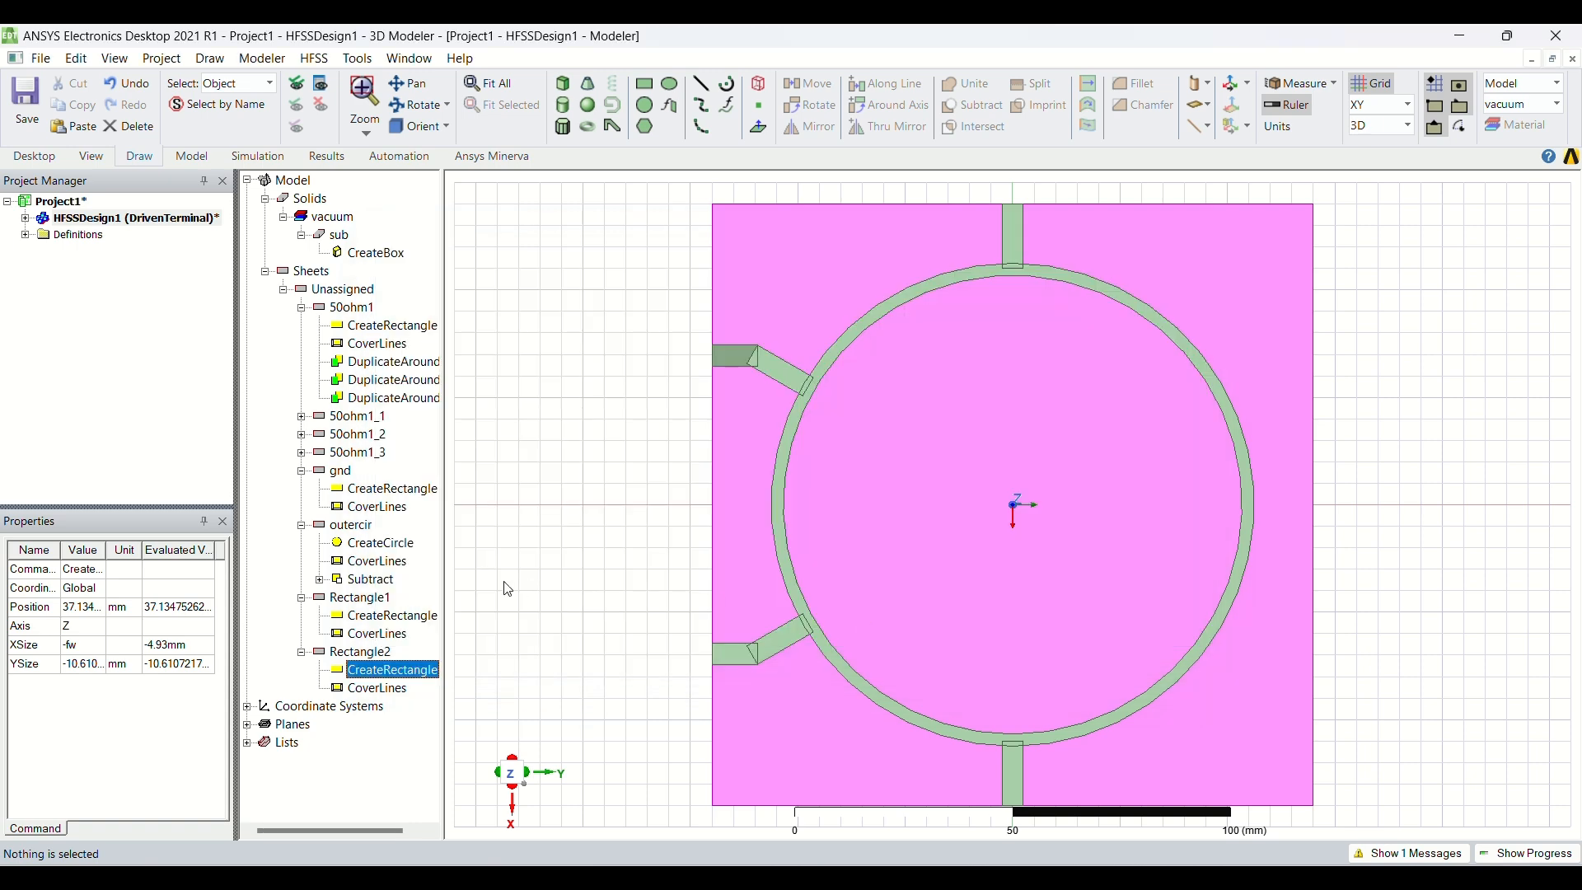
Unite the four 50ohm1 strips, the outercir ring, Rectangle1 and Rectangle2 into one sheet
{"action": "left_click", "coordinate": [360, 309]}
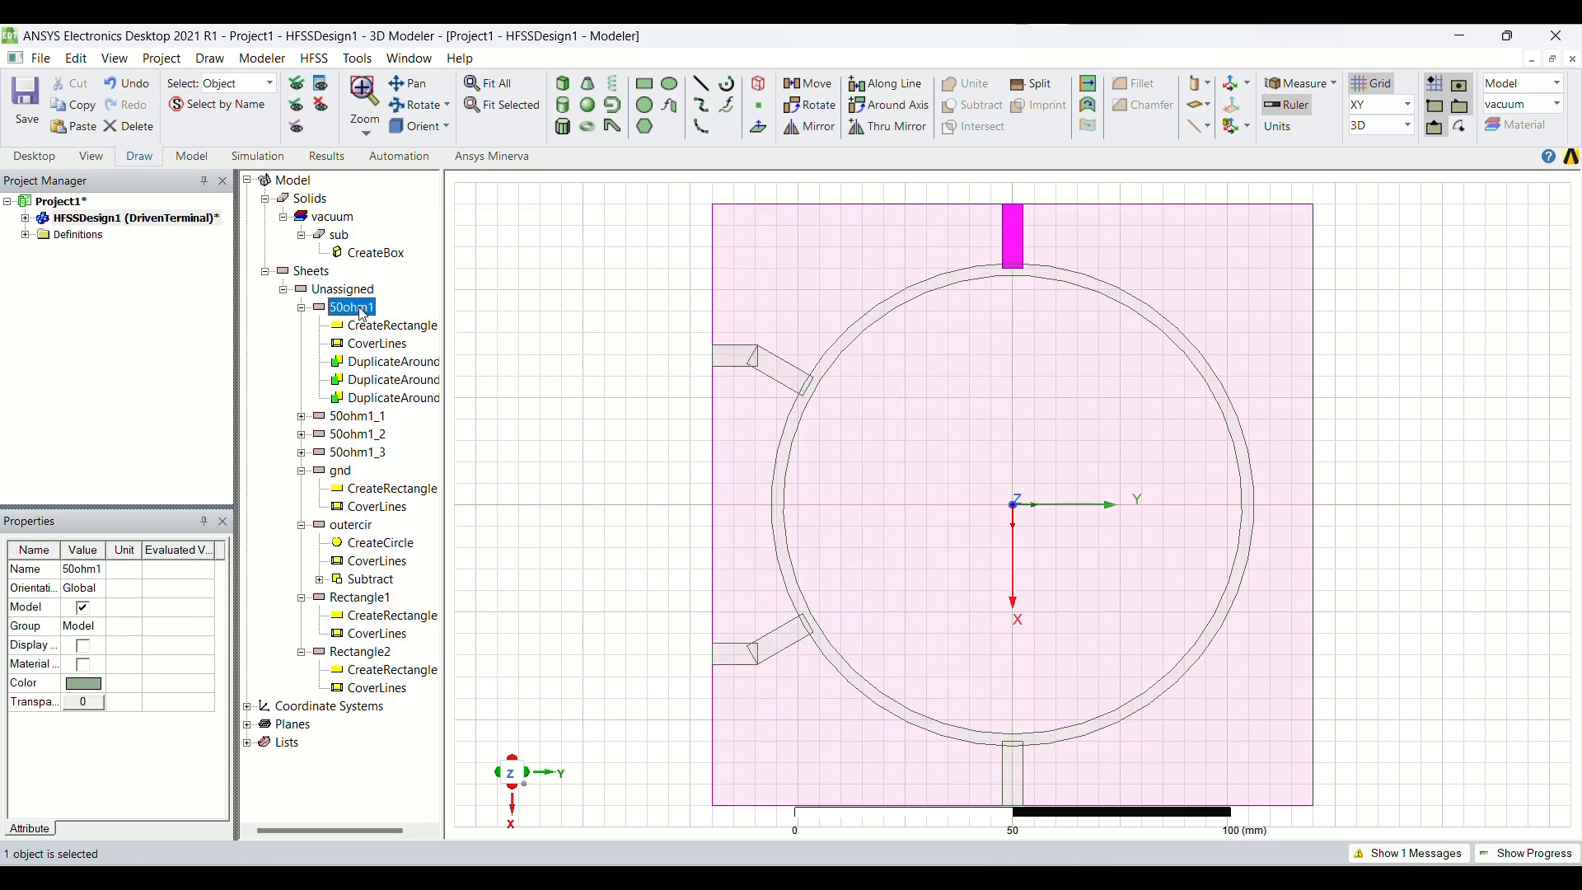
{"action": "left_click", "coordinate": [363, 416], "text": "ctrl"}
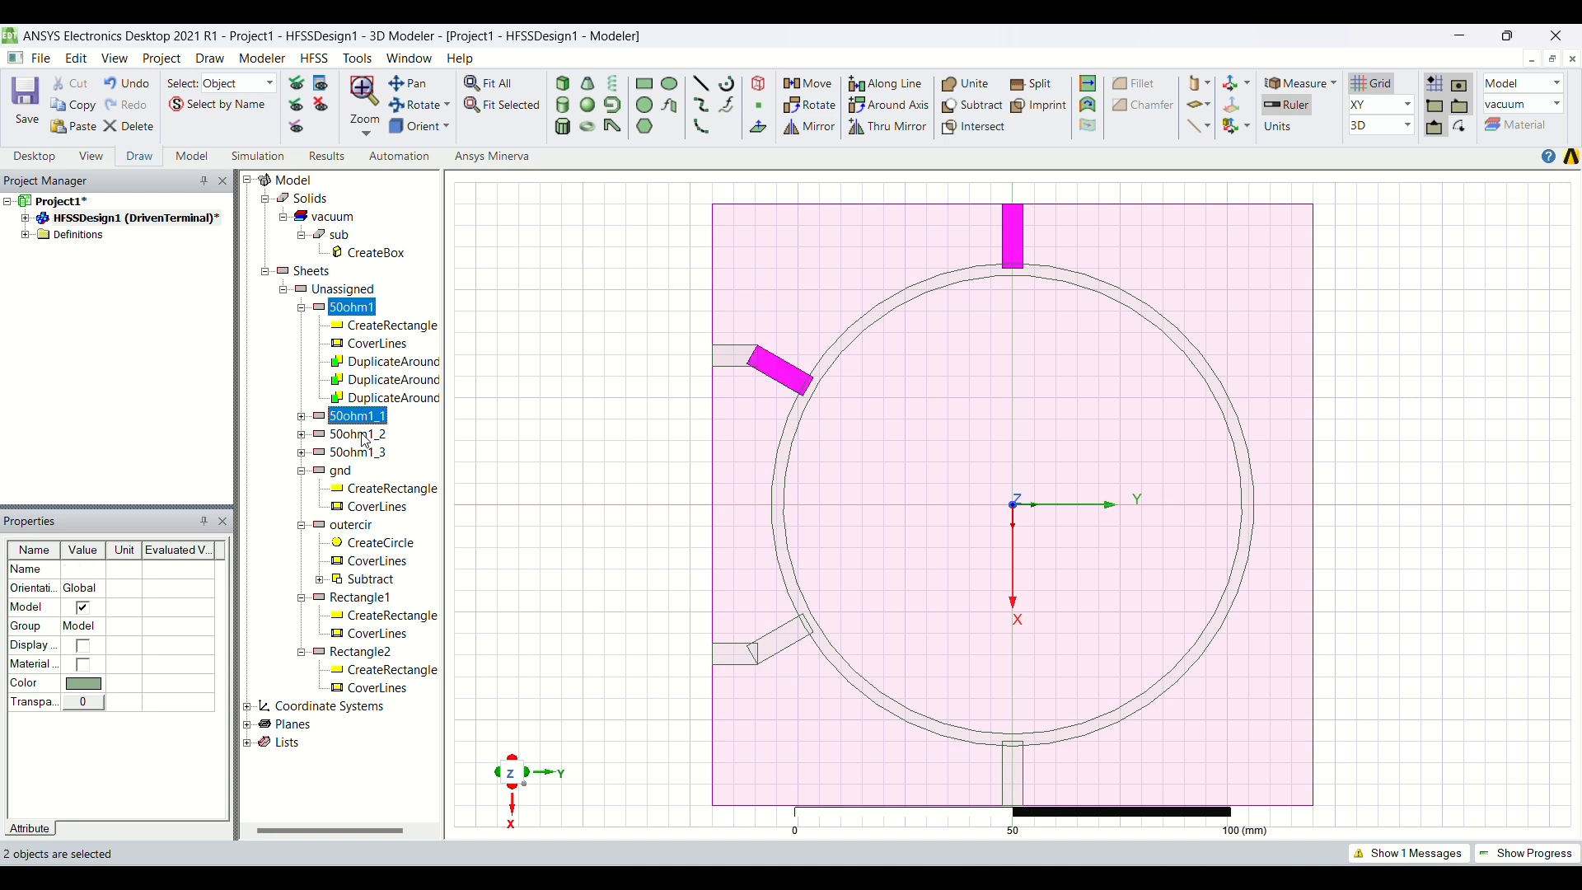
{"action": "left_click", "coordinate": [363, 435], "text": "ctrl"}
{"action": "left_click", "coordinate": [363, 453], "text": "ctrl"}
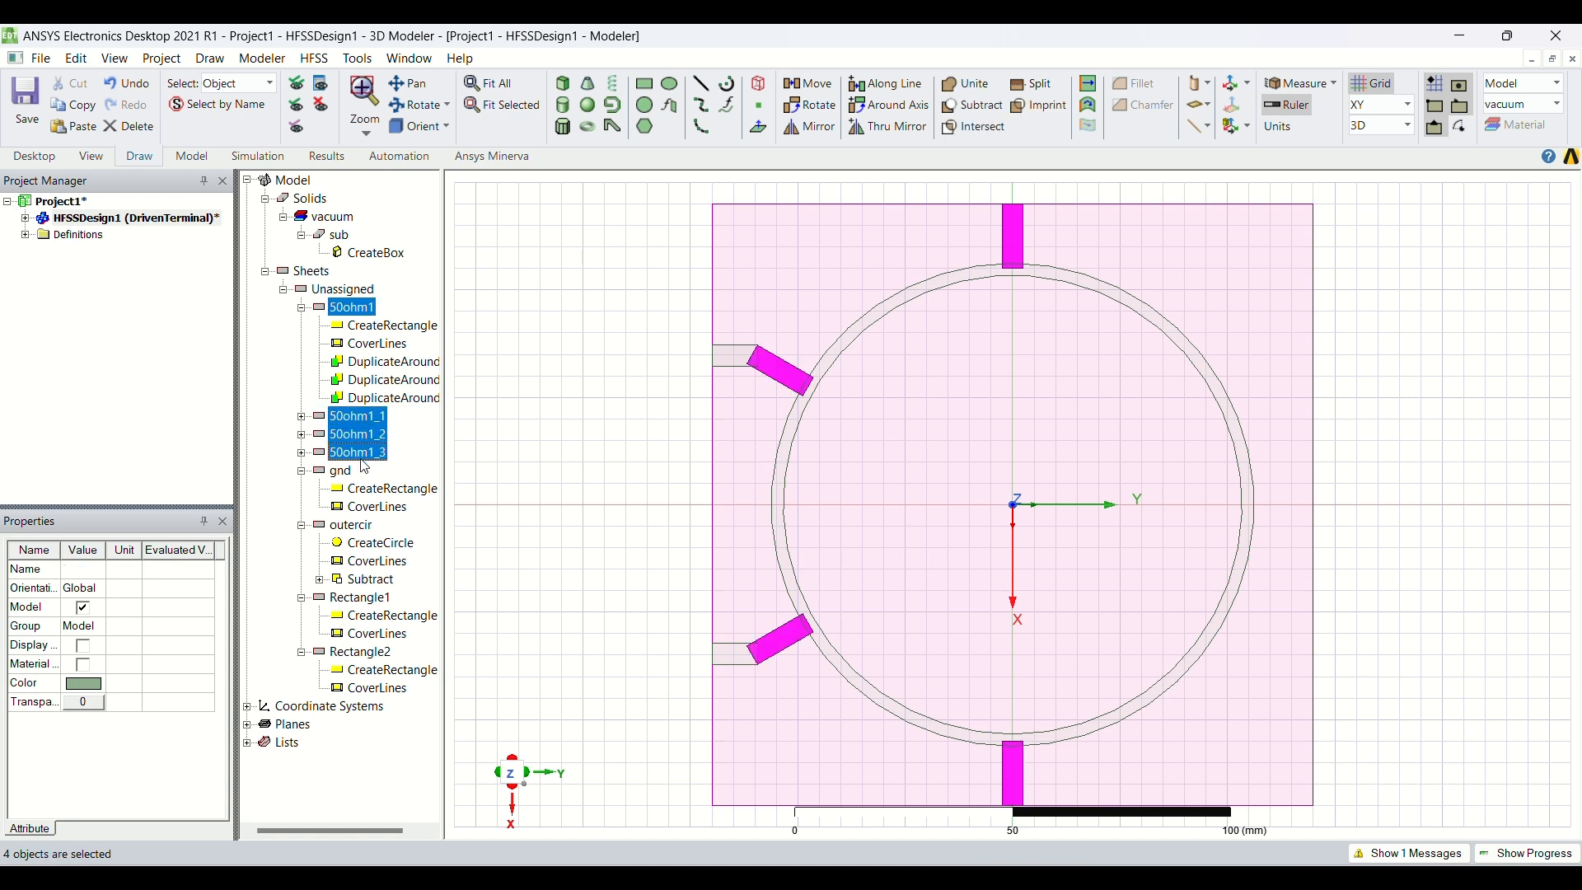
{"action": "left_click", "coordinate": [349, 527], "text": "ctrl"}
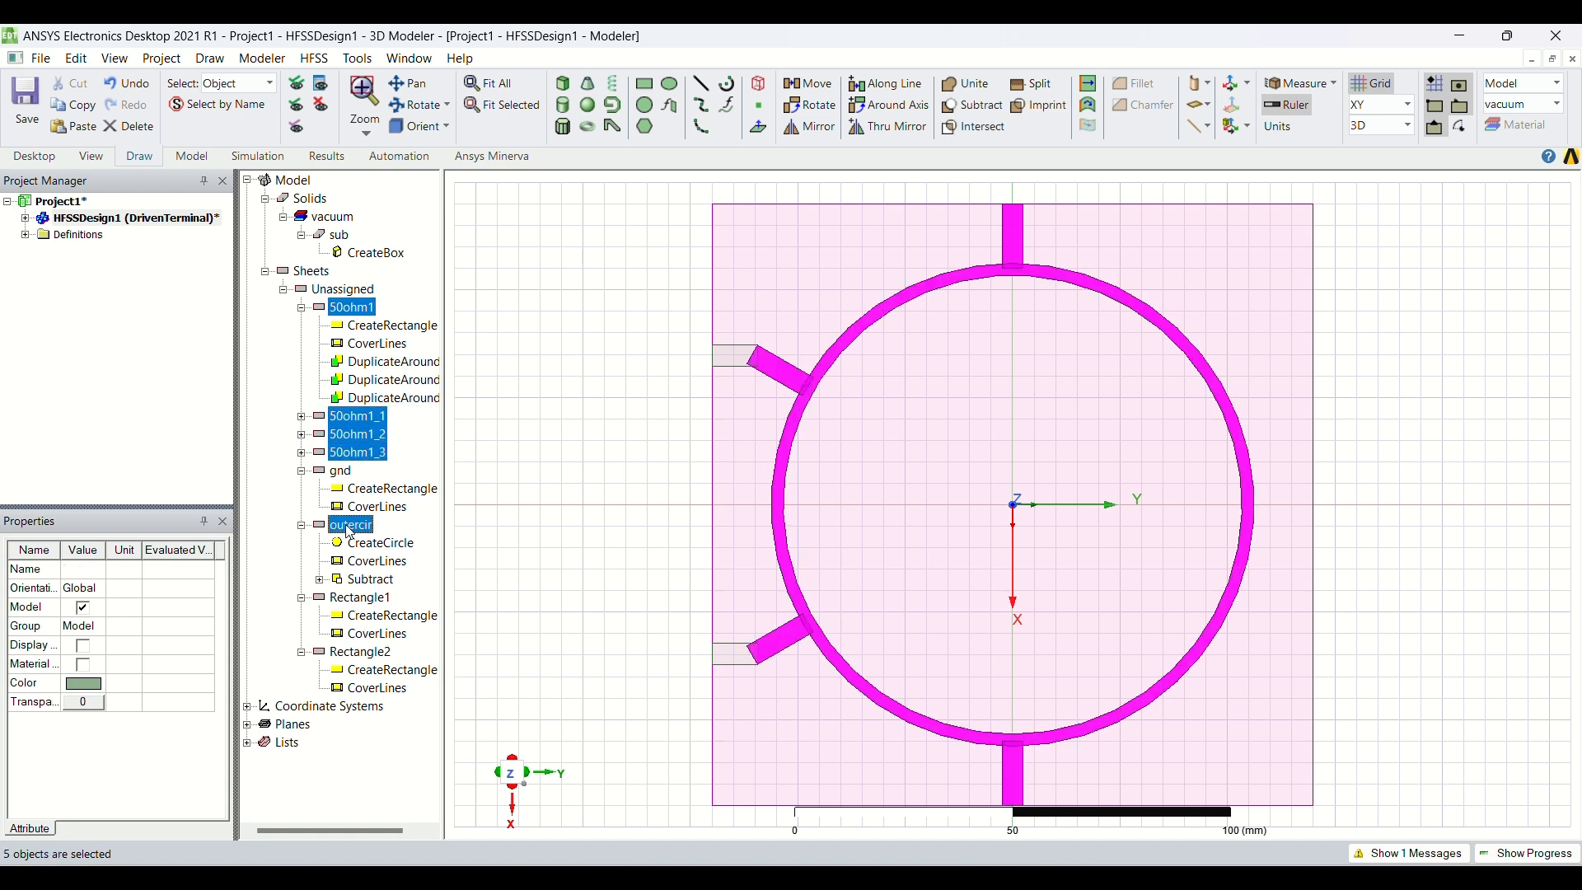
{"action": "left_click", "coordinate": [373, 603], "text": "ctrl"}
{"action": "left_click", "coordinate": [368, 655], "text": "ctrl"}
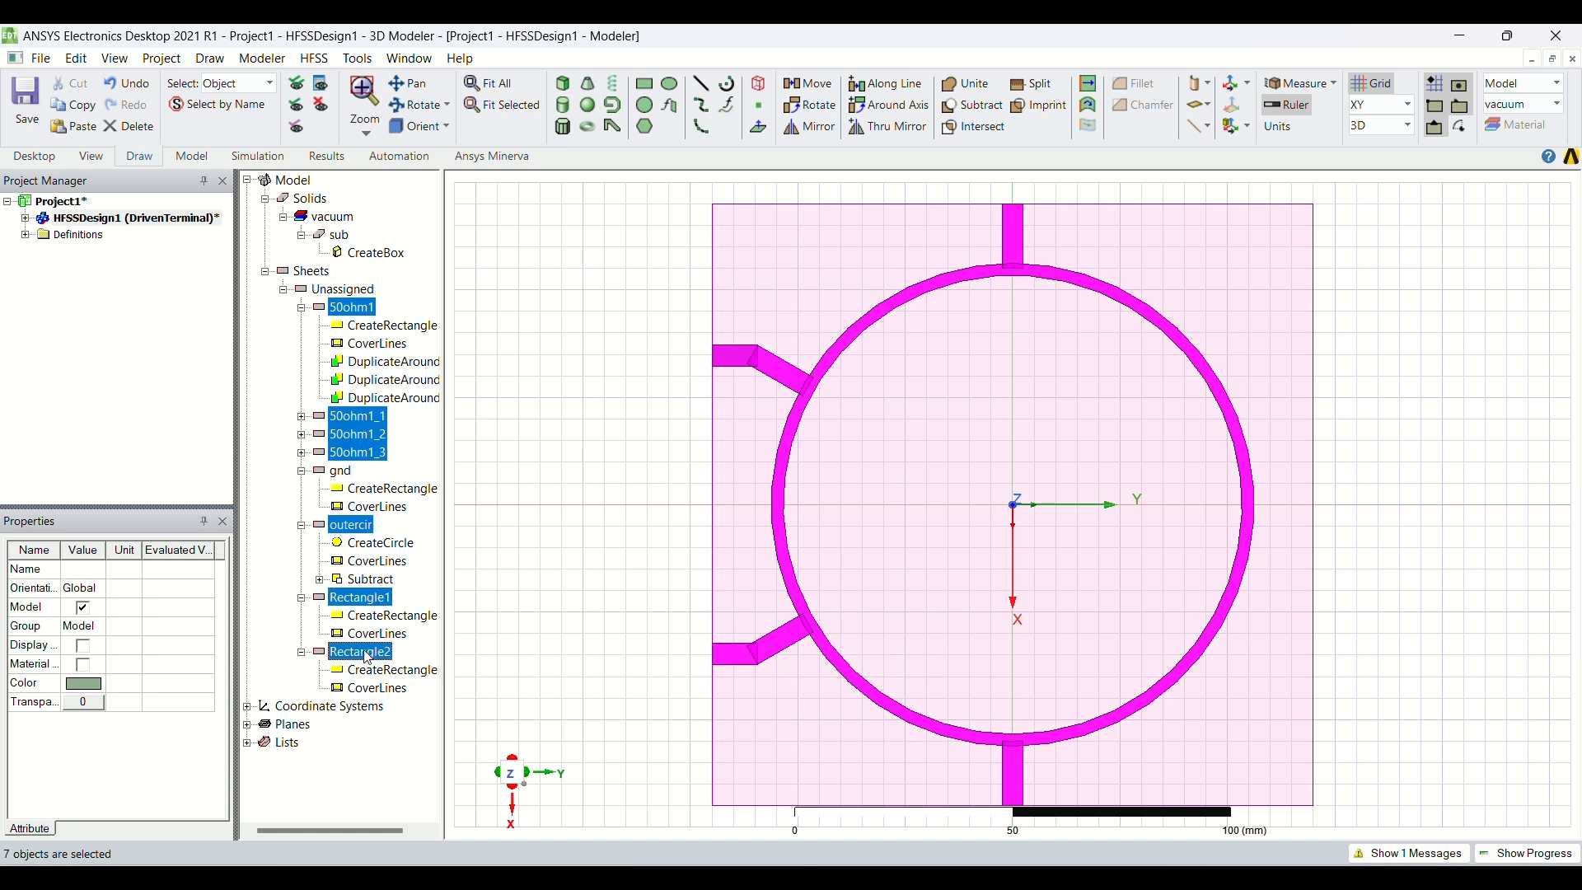
{"action": "left_click", "coordinate": [966, 83]}
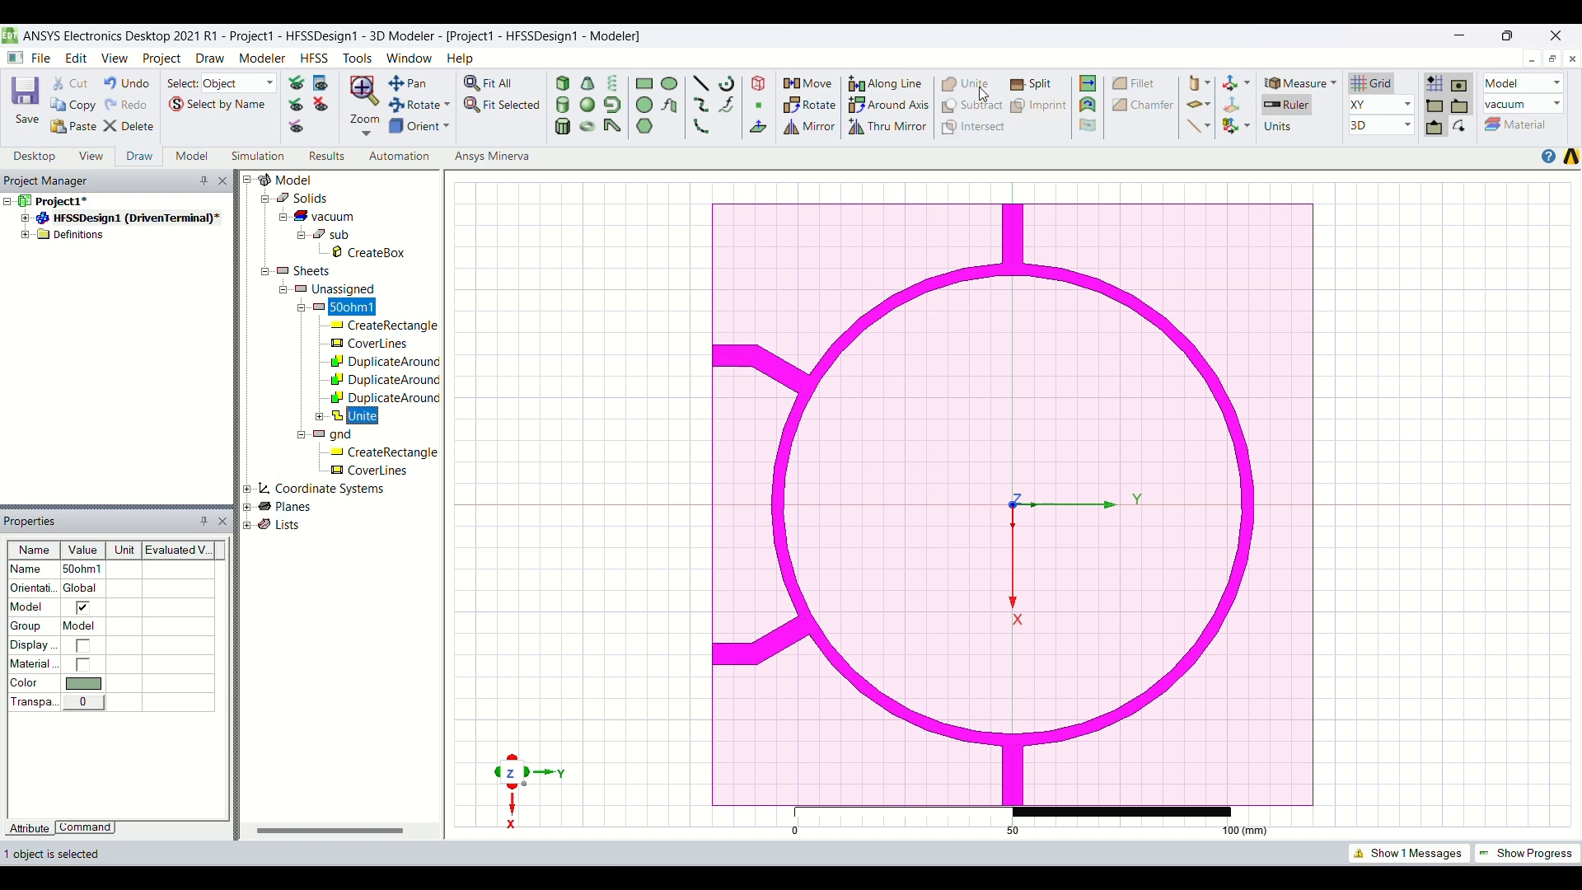
{"action": "left_click", "coordinate": [369, 556]}
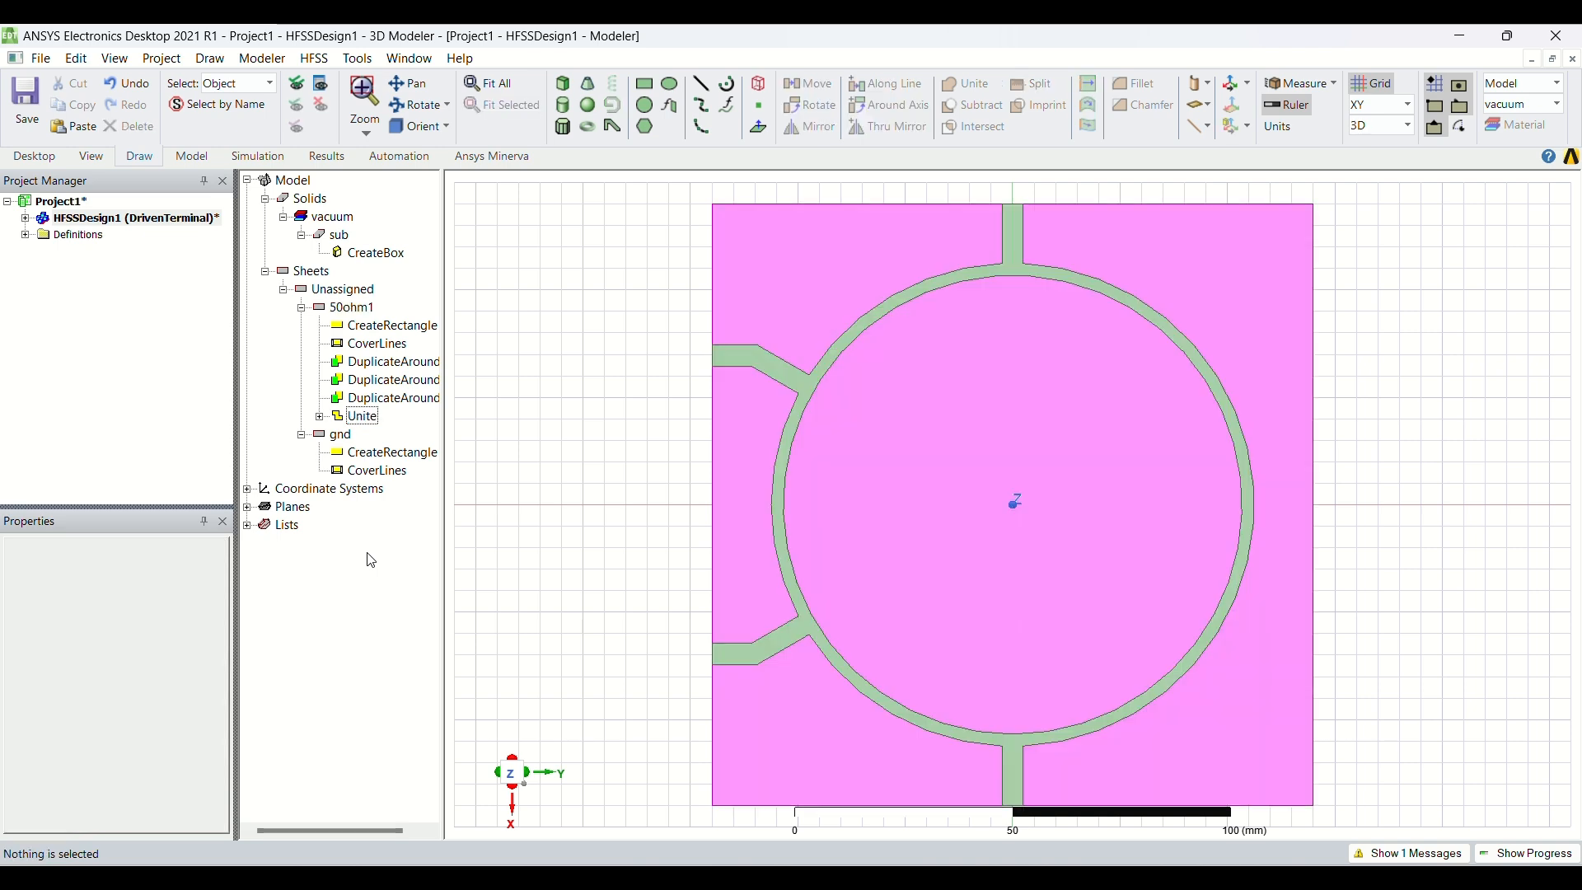
On the XZ plane, draw a vertical rectangle about 4.63 by 1.6 mm from the negative-X angled feed's end down to the substrate's bottom edge
{"action": "left_click", "coordinate": [498, 84]}
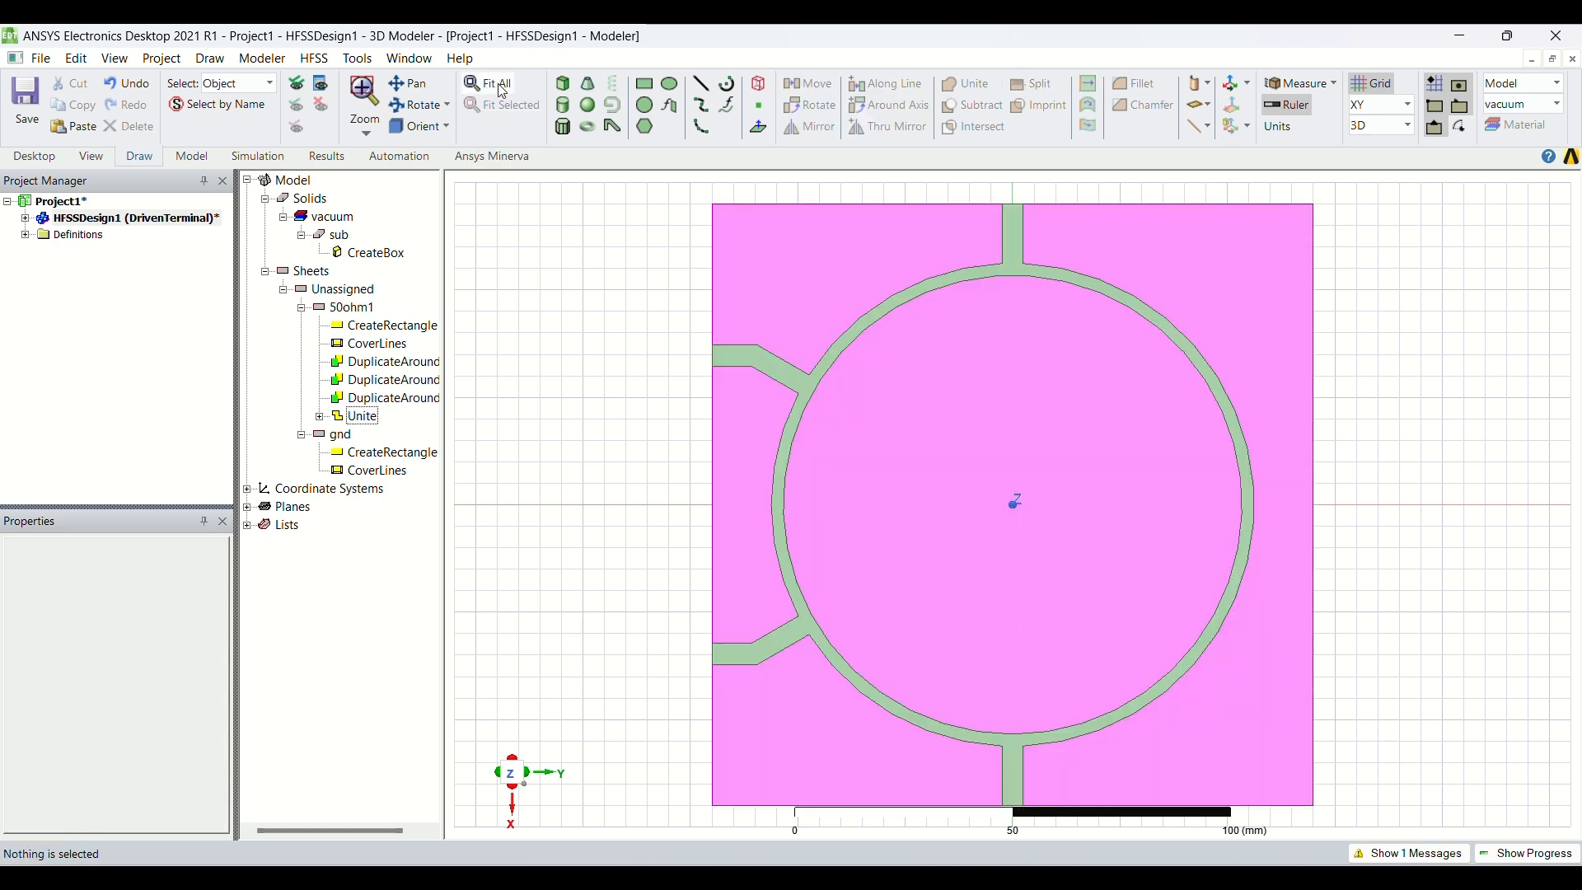
{"action": "left_click", "coordinate": [414, 129]}
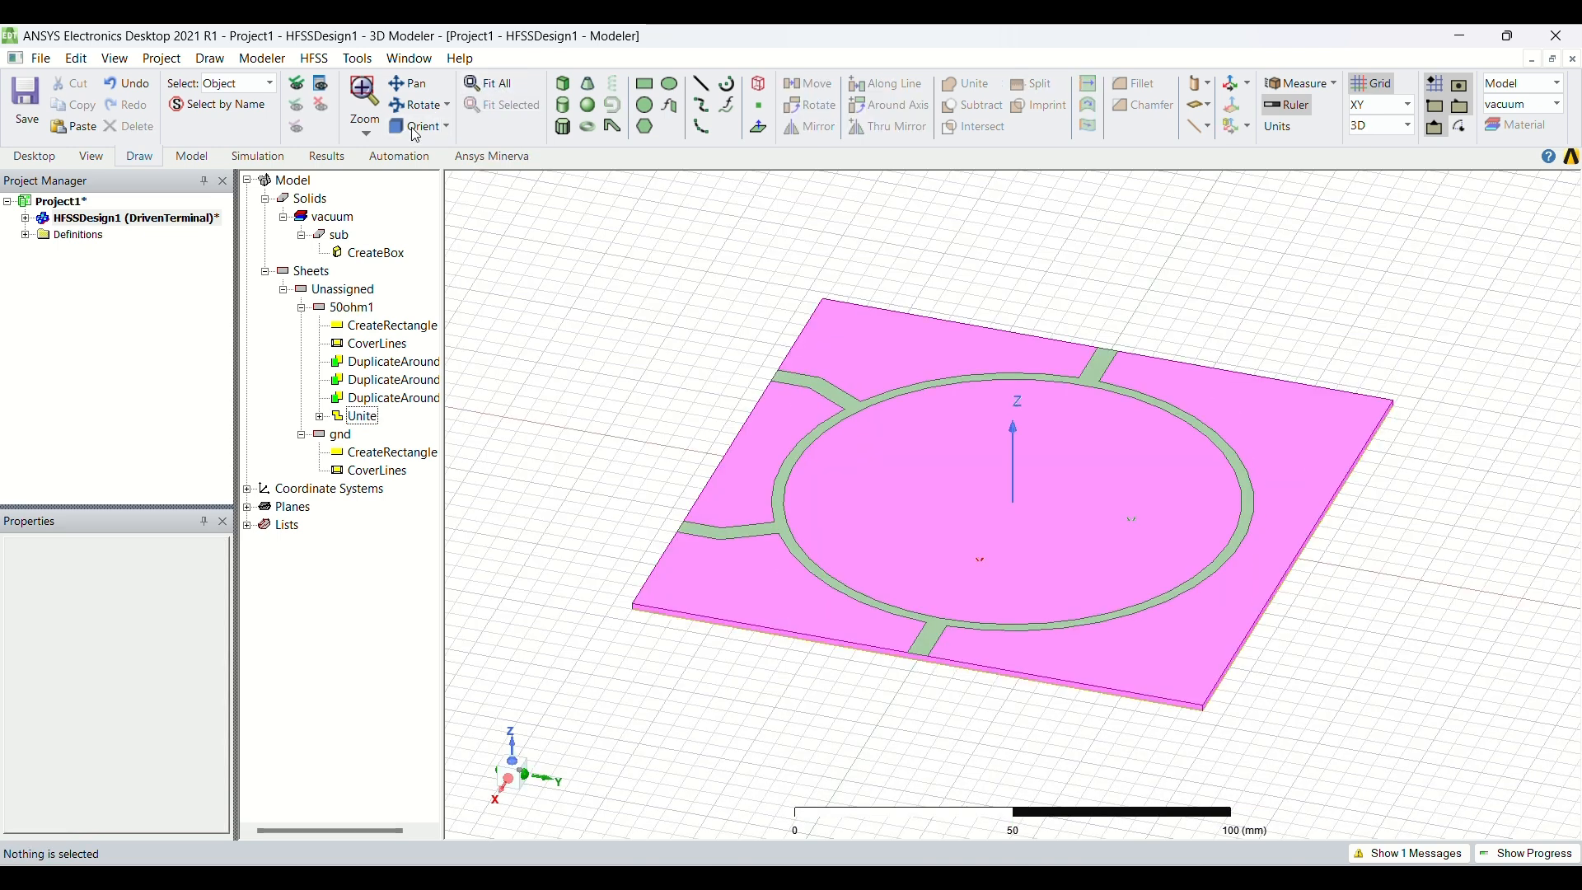
{"action": "left_click", "coordinate": [412, 105]}
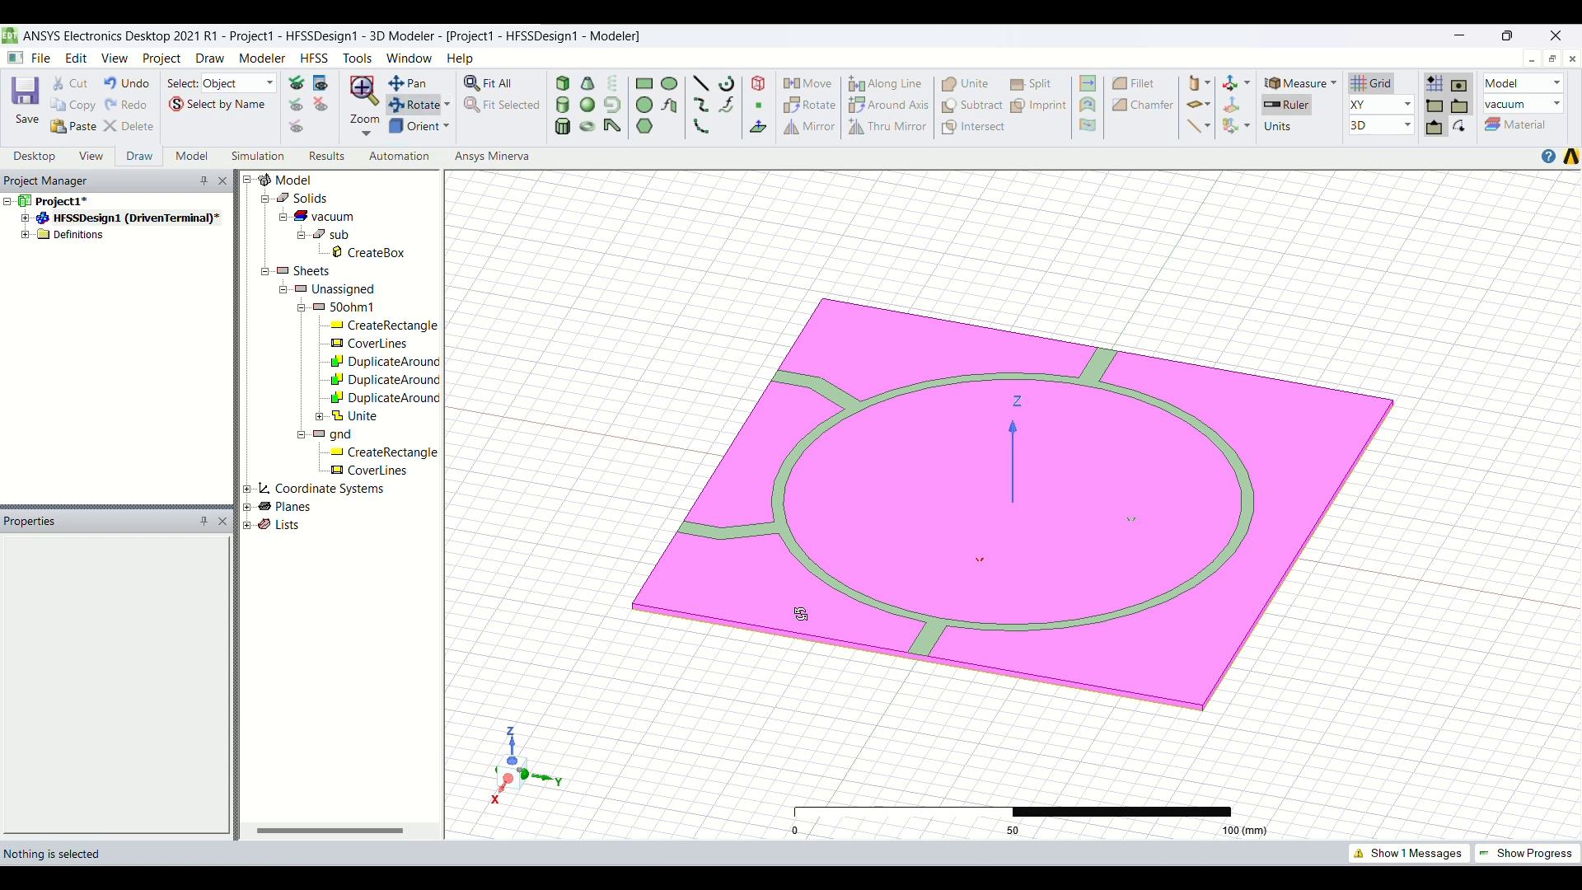
{"action": "left_click_drag", "start_coordinate": [801, 615], "coordinate": [961, 635]}
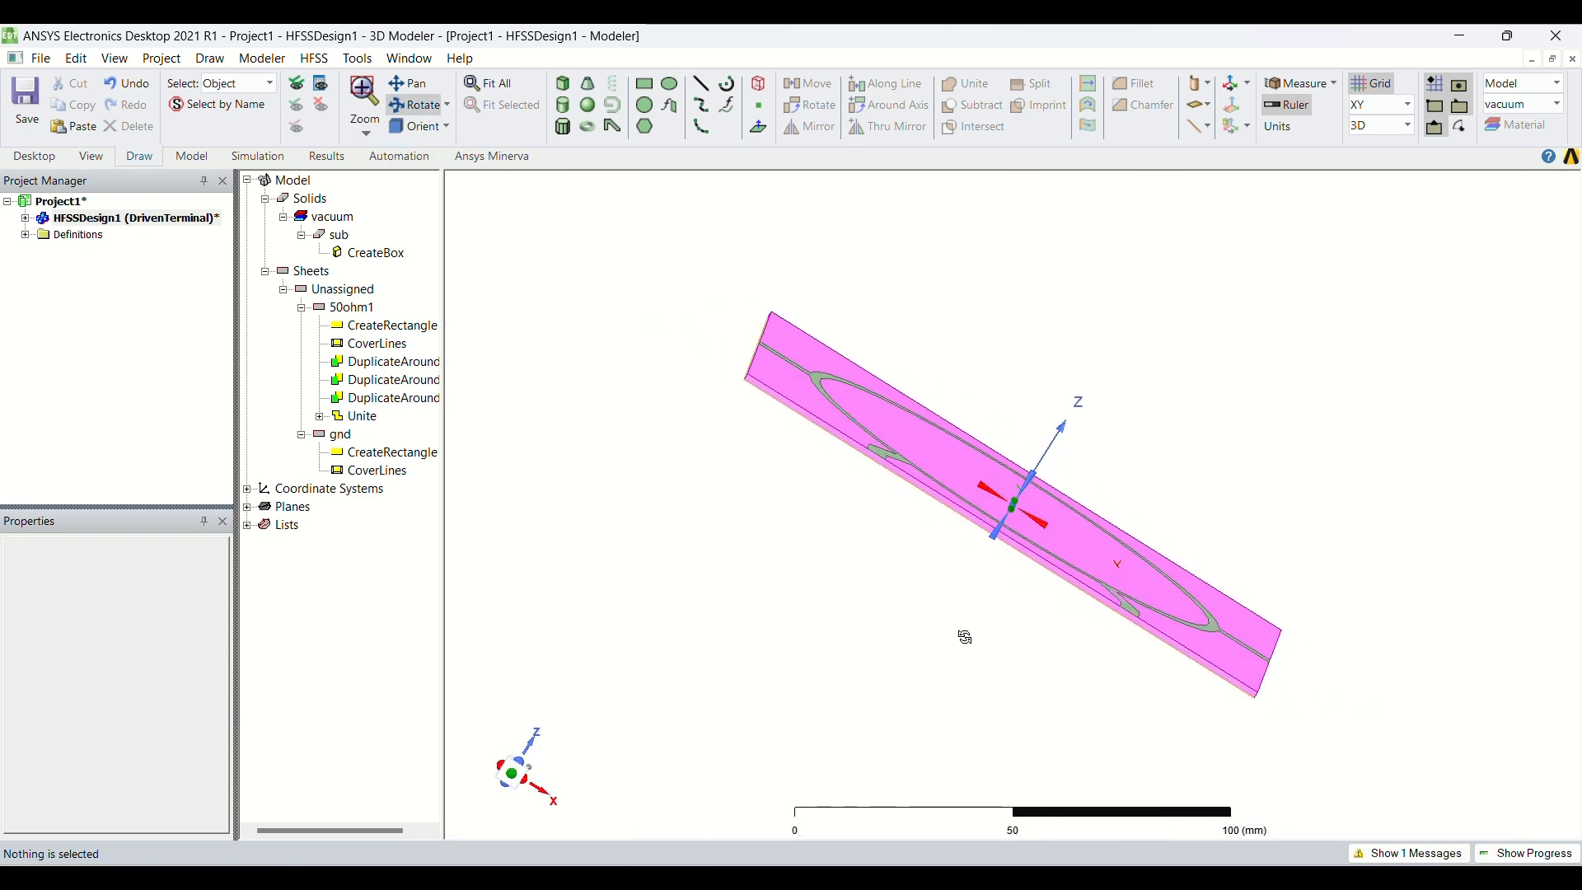
{"action": "left_click_drag", "start_coordinate": [824, 411], "coordinate": [668, 324]}
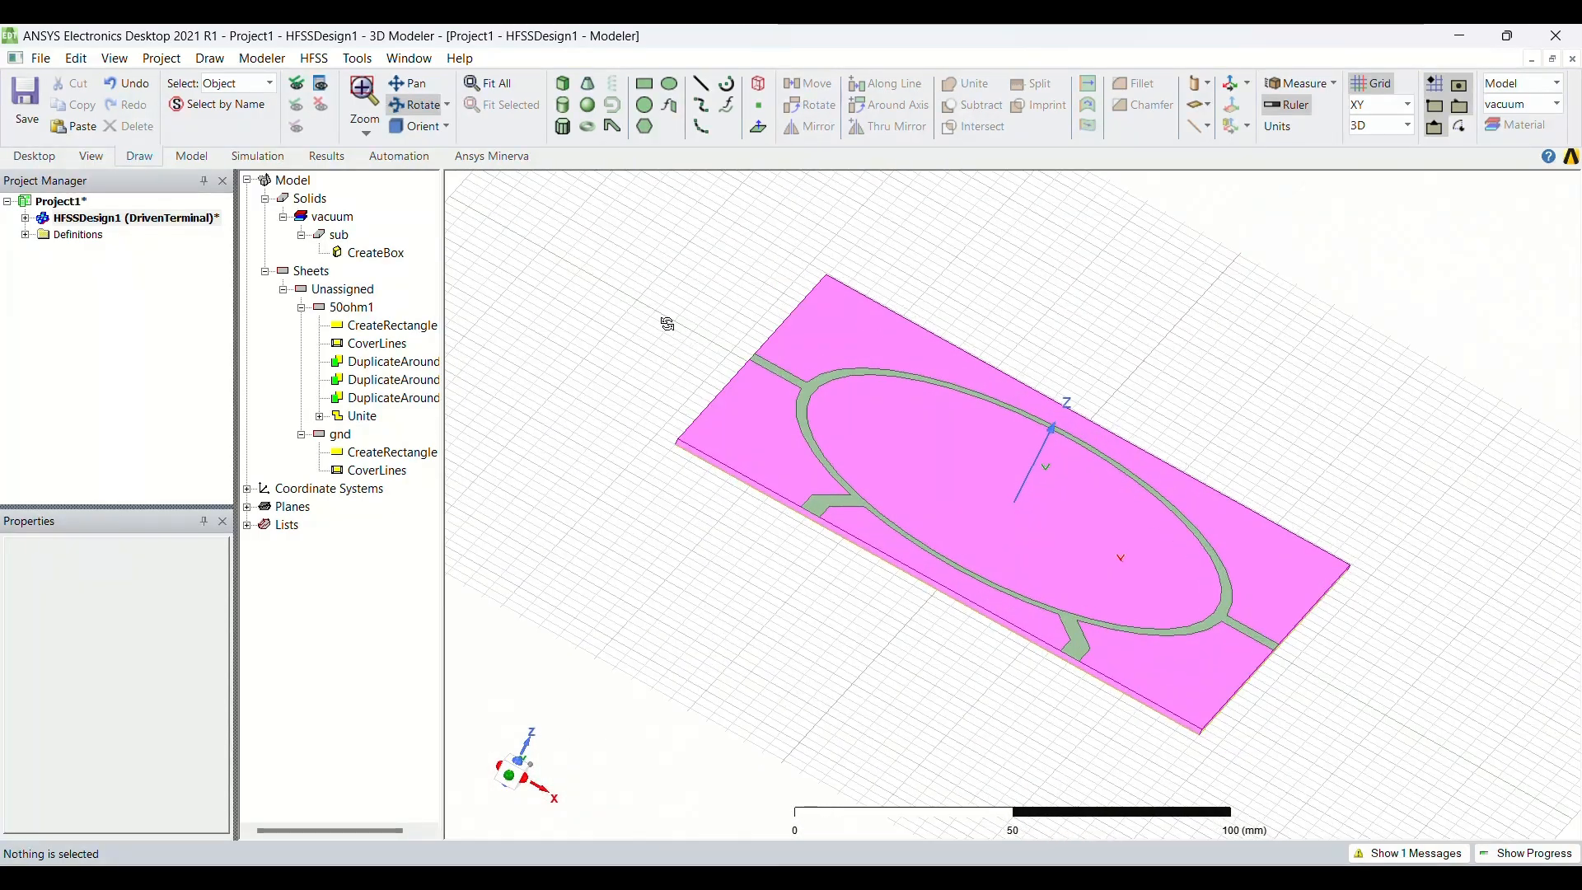
{"action": "left_click", "coordinate": [365, 132]}
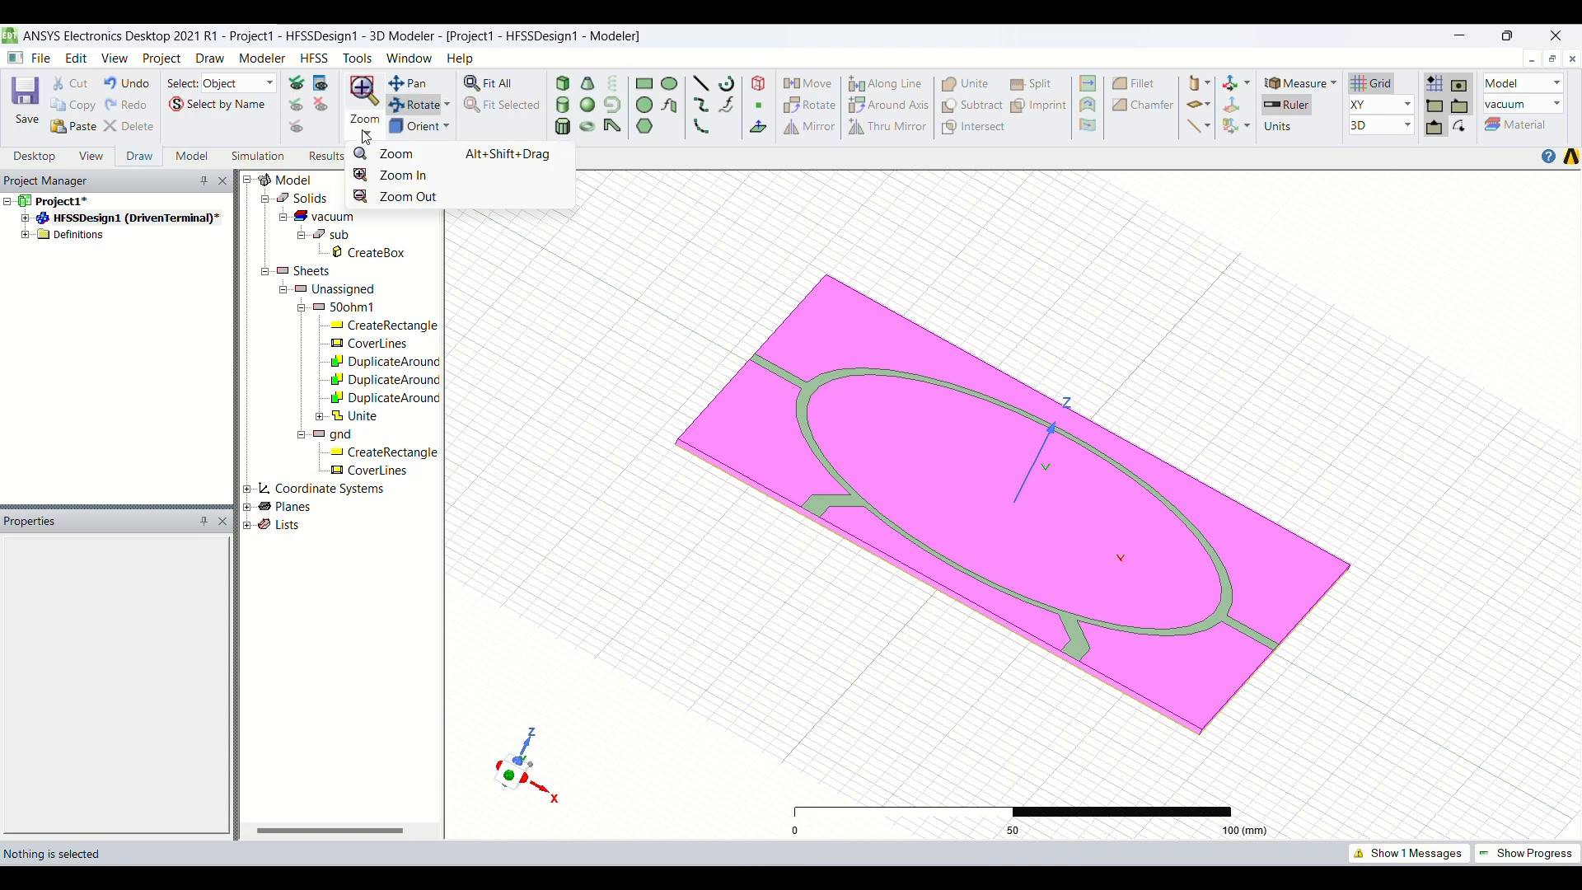
{"action": "left_click", "coordinate": [408, 177]}
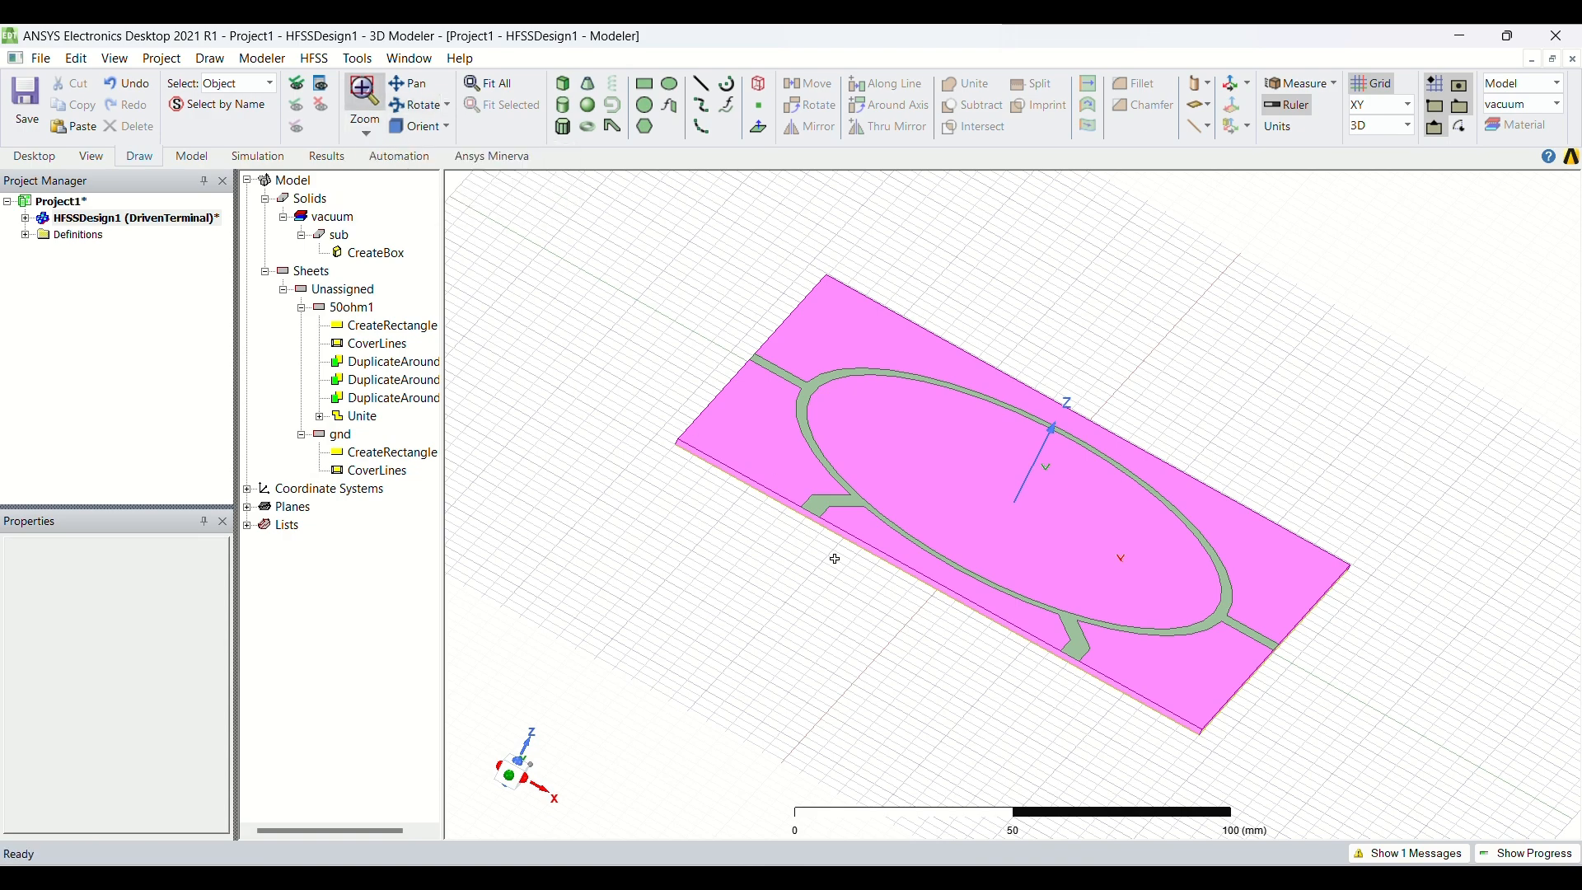
{"action": "left_click_drag", "start_coordinate": [776, 482], "coordinate": [842, 559]}
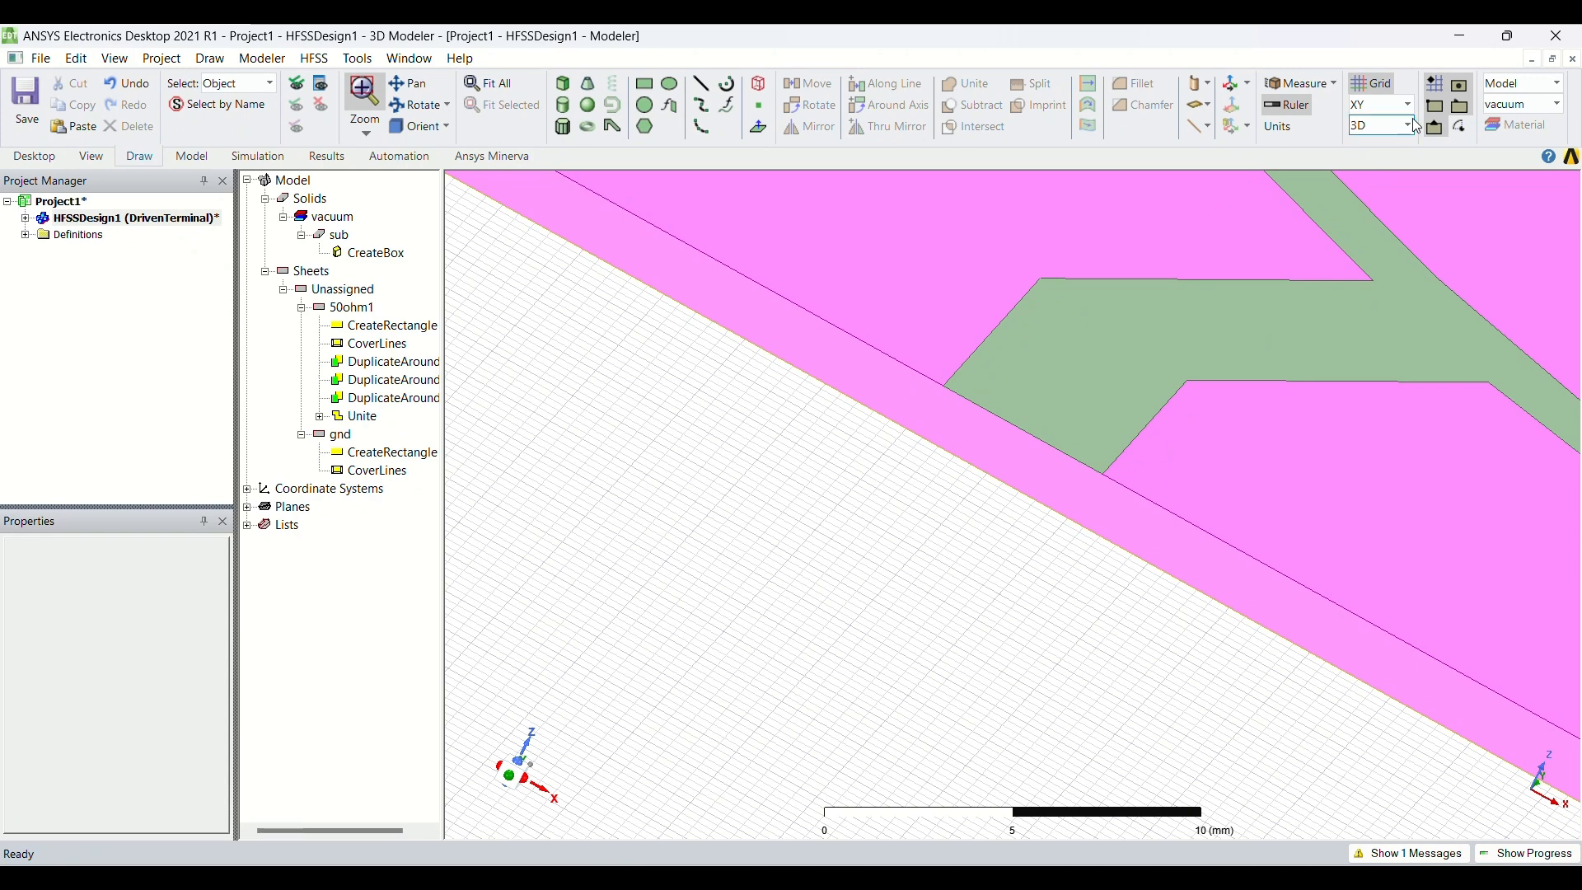
{"action": "left_click", "coordinate": [1409, 105]}
{"action": "left_click", "coordinate": [1392, 165]}
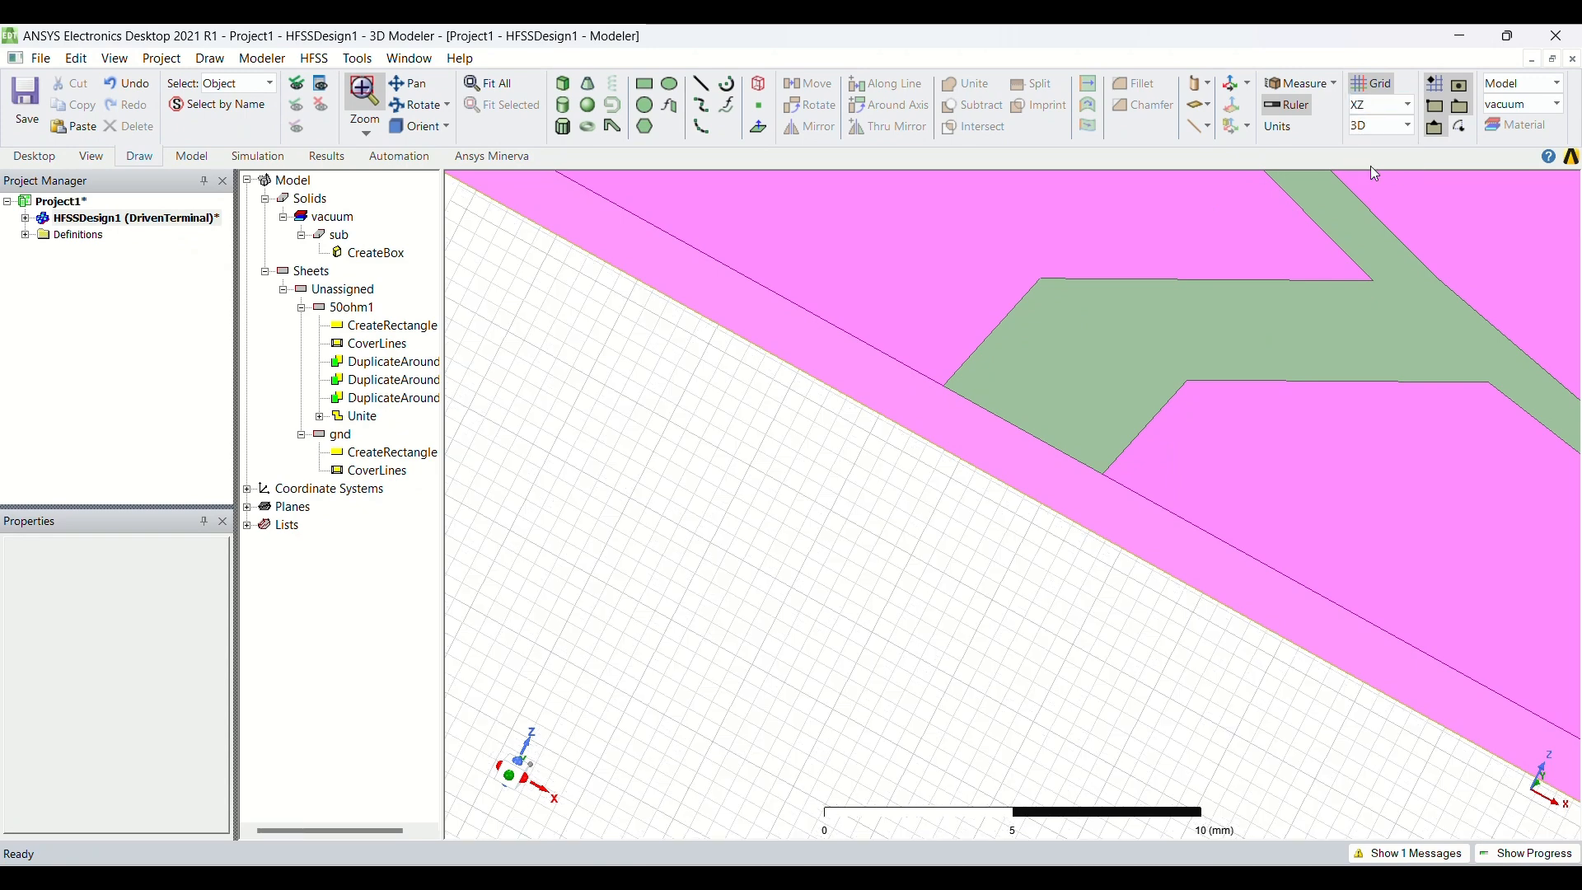
{"action": "left_click", "coordinate": [645, 83]}
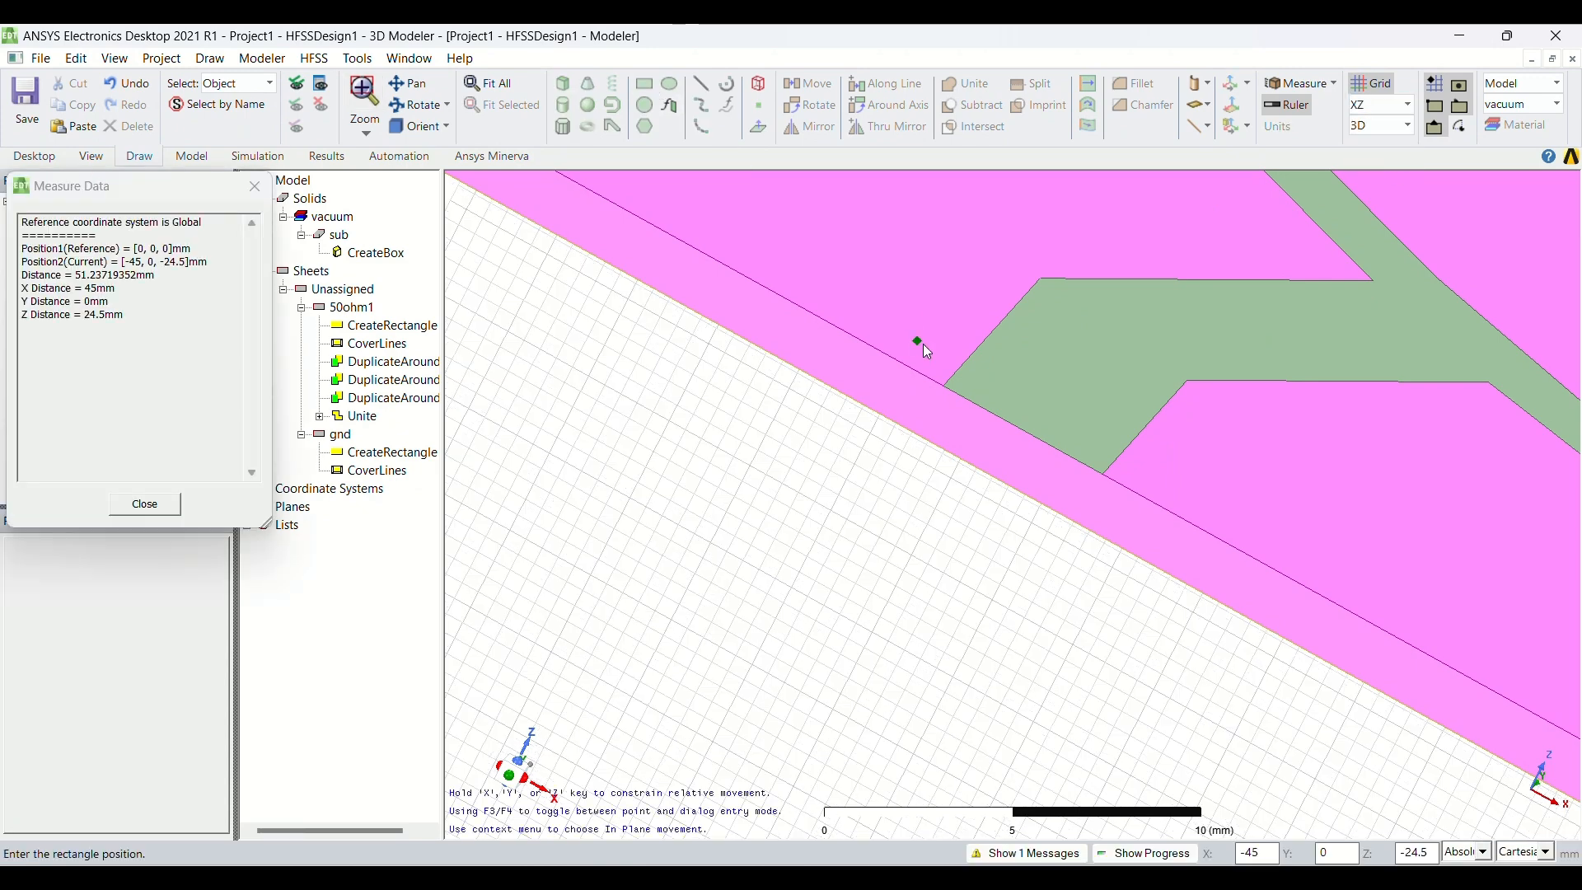
{"action": "left_click", "coordinate": [944, 384]}
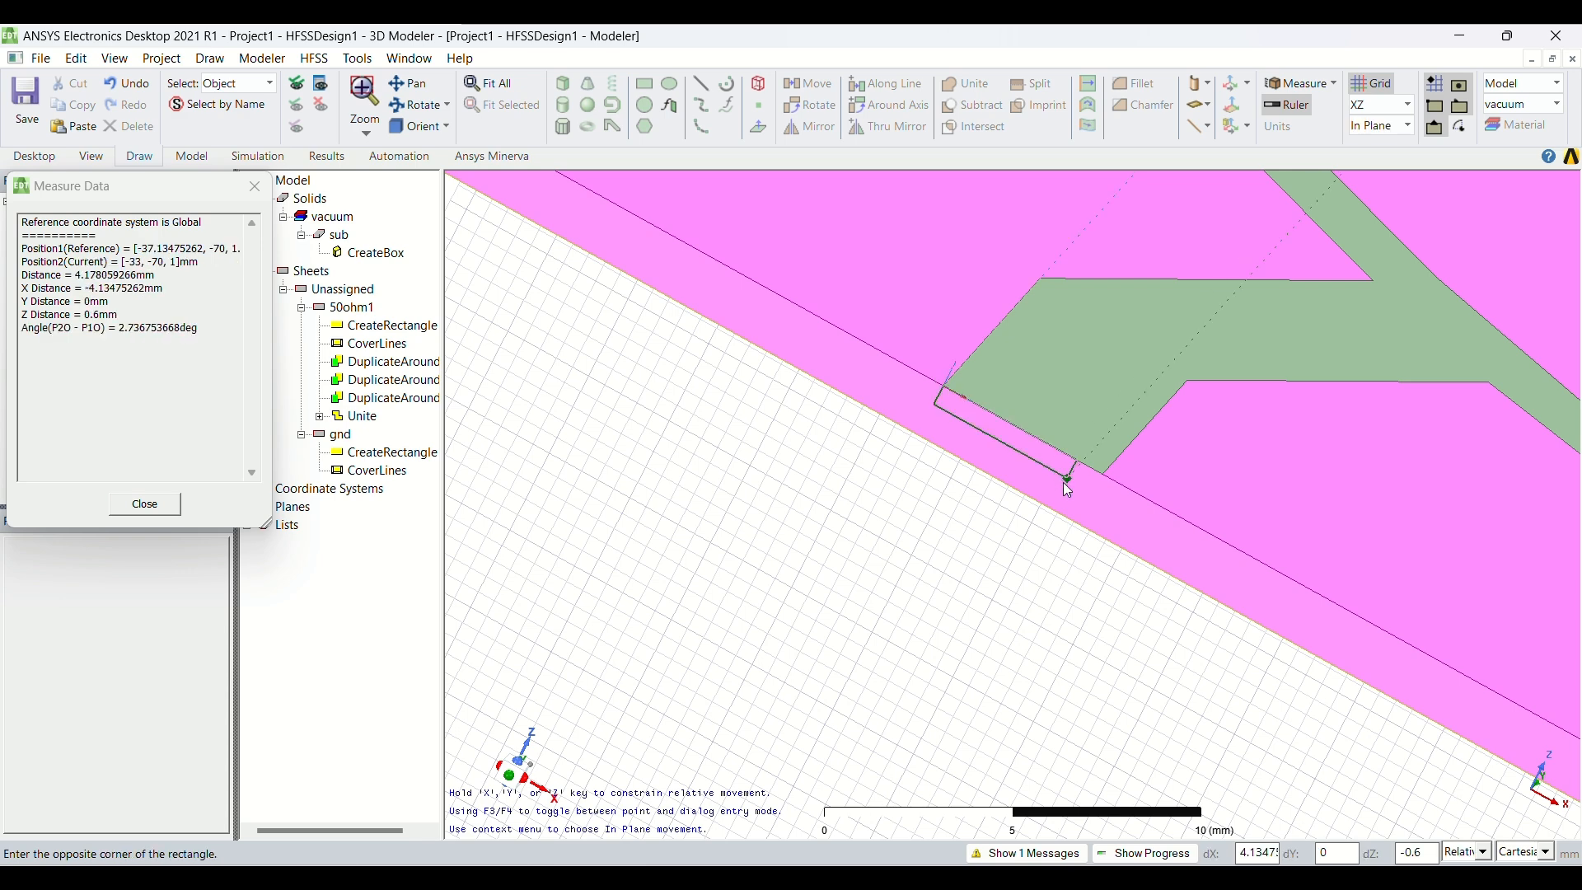
{"action": "left_click", "coordinate": [1071, 521]}
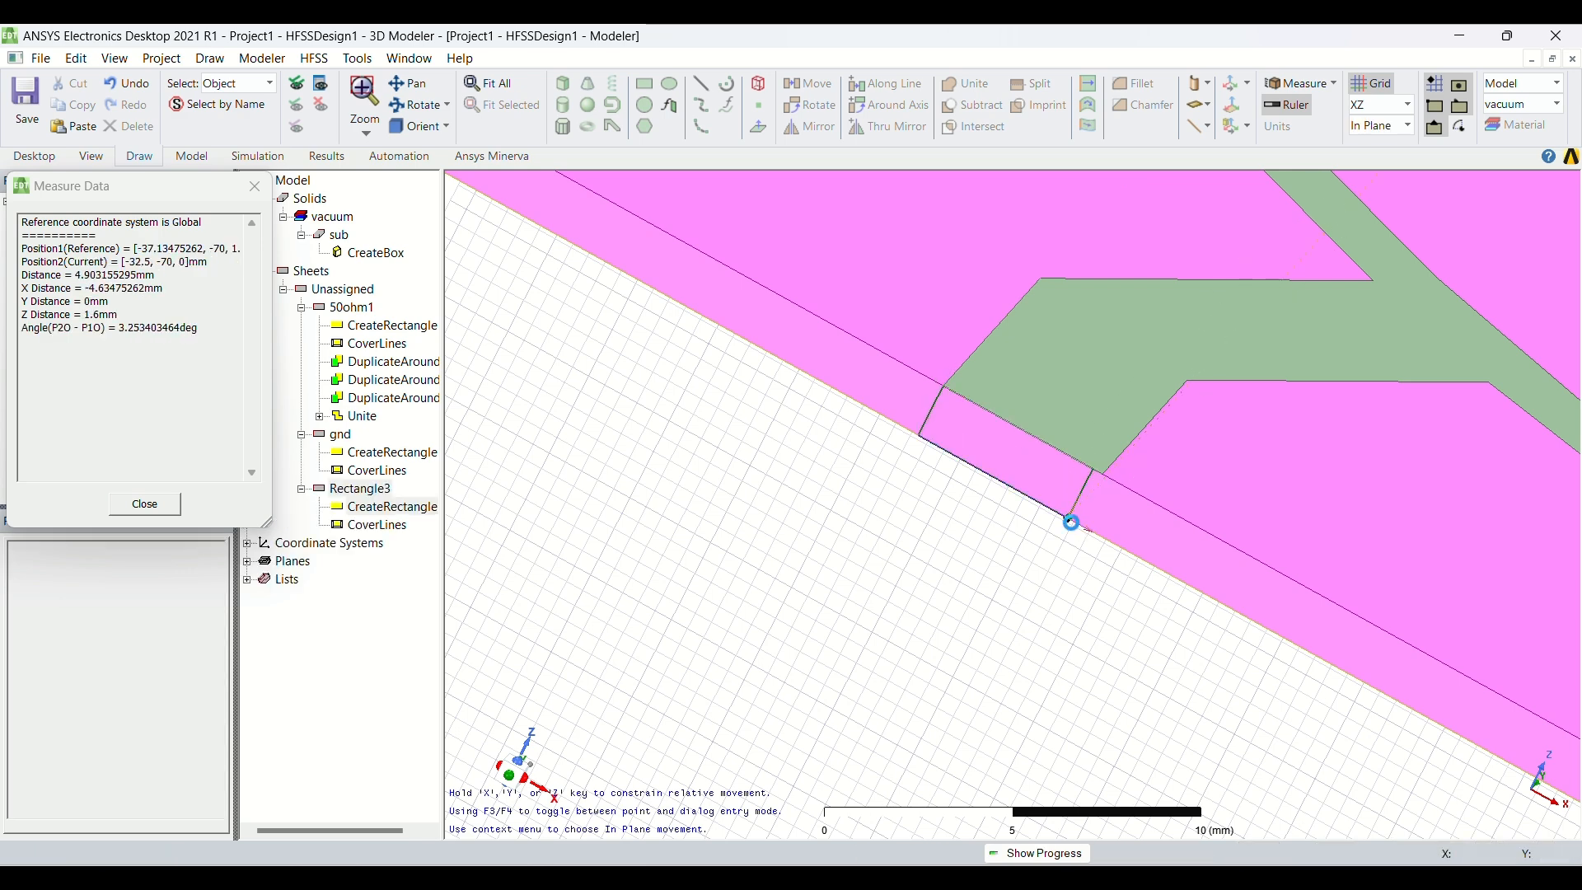
Rename the new vertical rectangle at the angled feed's end as port1
{"action": "double_click", "coordinate": [392, 490]}
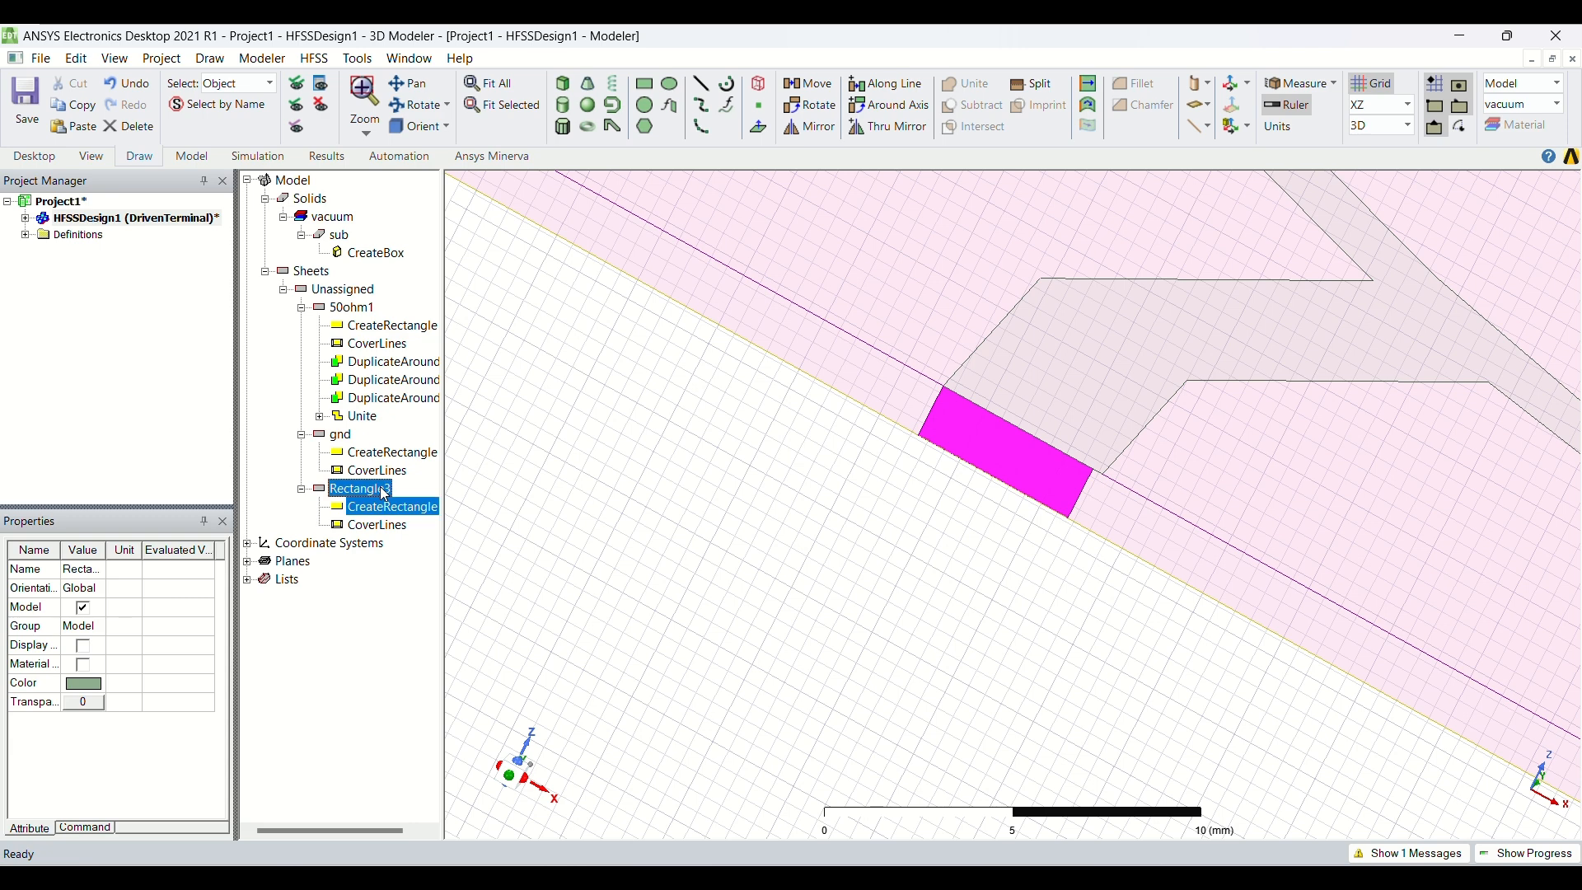
{"action": "left_click", "coordinate": [587, 347]}
{"action": "left_click", "coordinate": [586, 342]}
{"action": "key", "text": "BackSpace"}
{"action": "type", "text": "port1"}
{"action": "key", "text": "Return"}
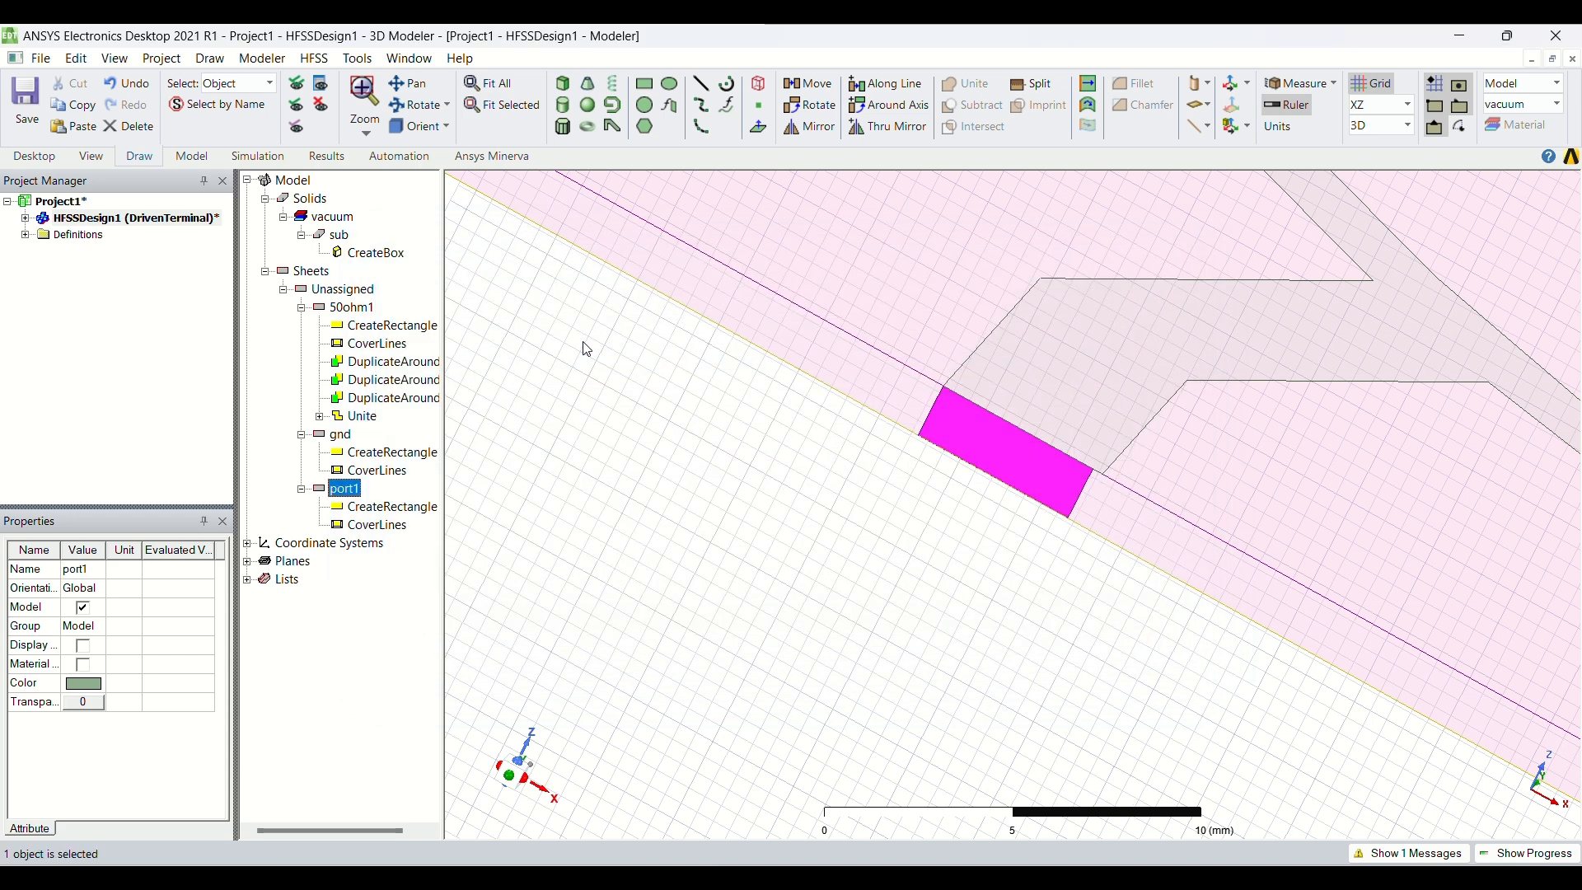
Set port1's X size to fw
{"action": "double_click", "coordinate": [377, 505]}
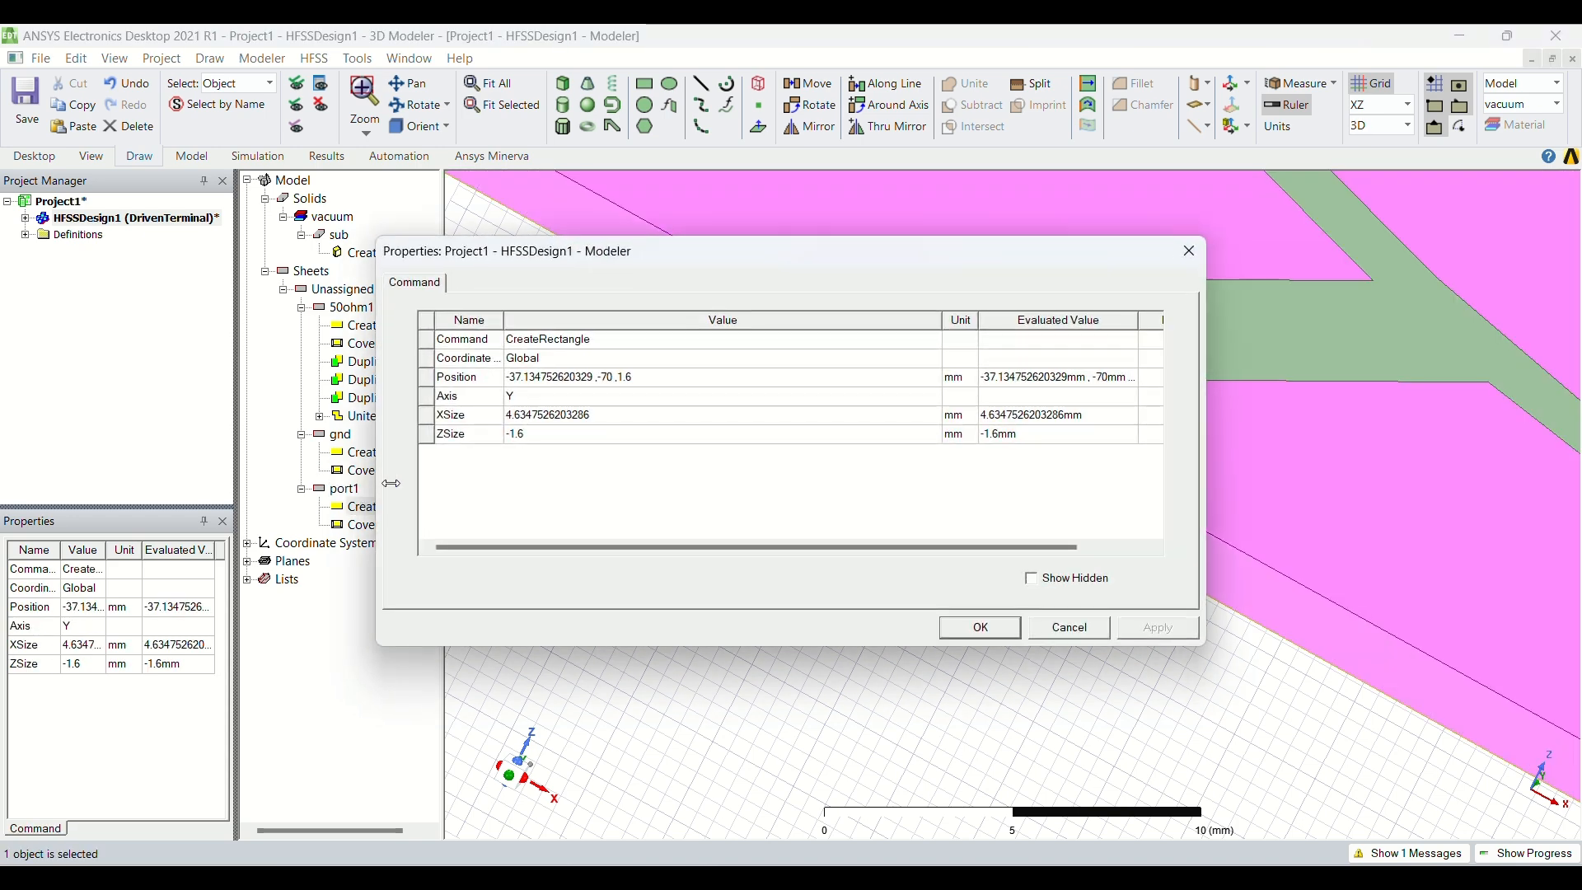
{"action": "left_click", "coordinate": [620, 415]}
{"action": "left_click", "coordinate": [619, 414]}
{"action": "key", "text": "Delete"}
{"action": "type", "text": "fw"}
{"action": "key", "text": "Return"}
{"action": "key", "text": "Return"}
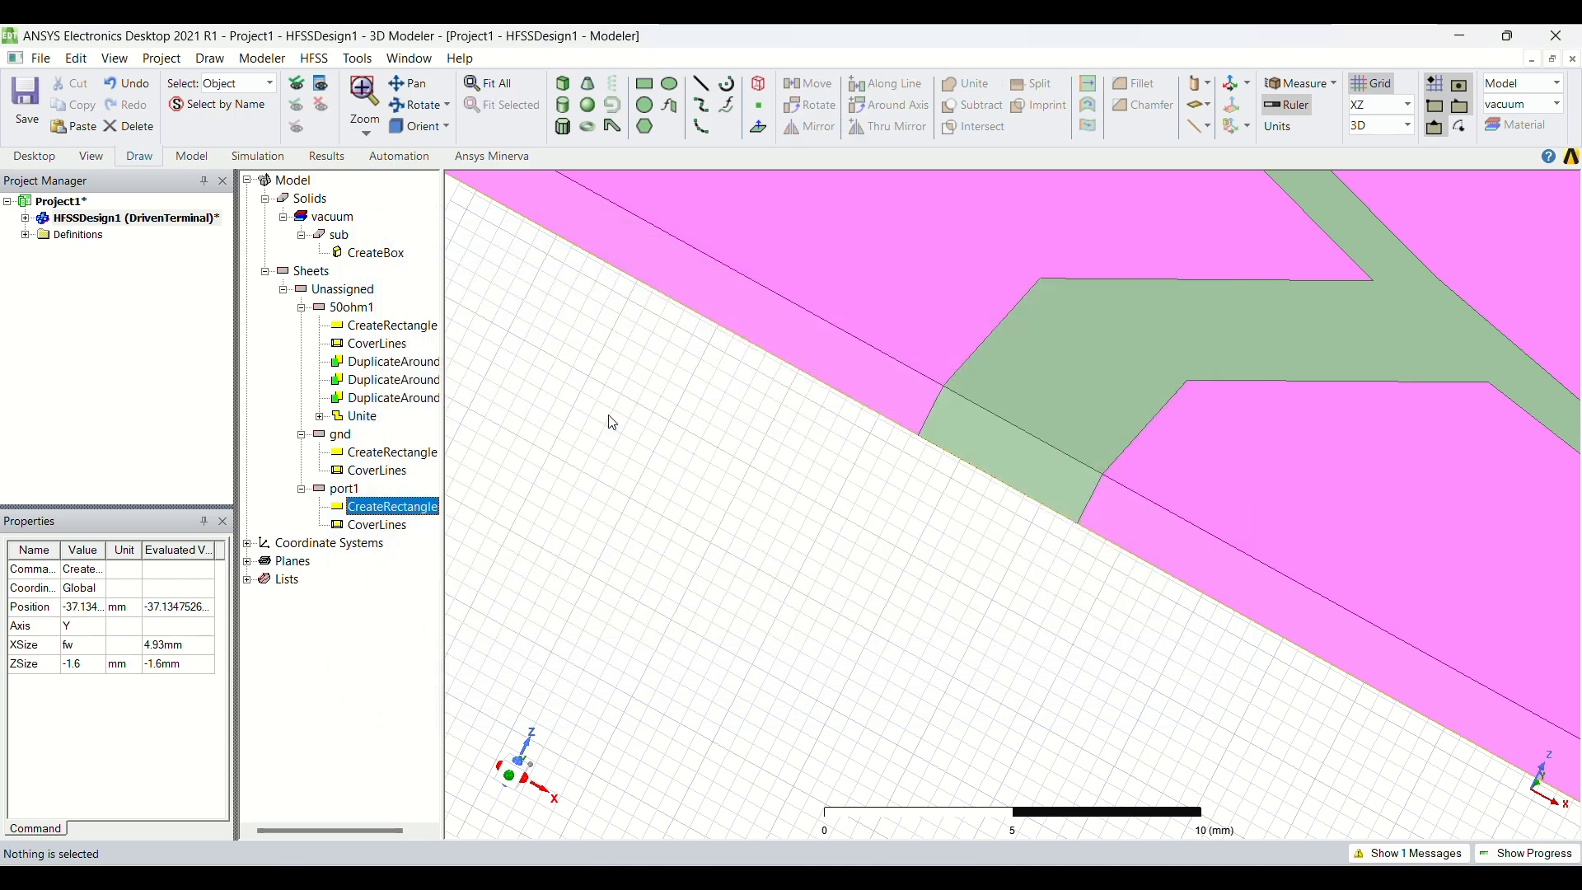
On the YZ plane, draw a 1.6 mm high vertical rectangle below the straight feed's end at the substrate's negative-X edge
{"action": "left_click", "coordinate": [493, 84]}
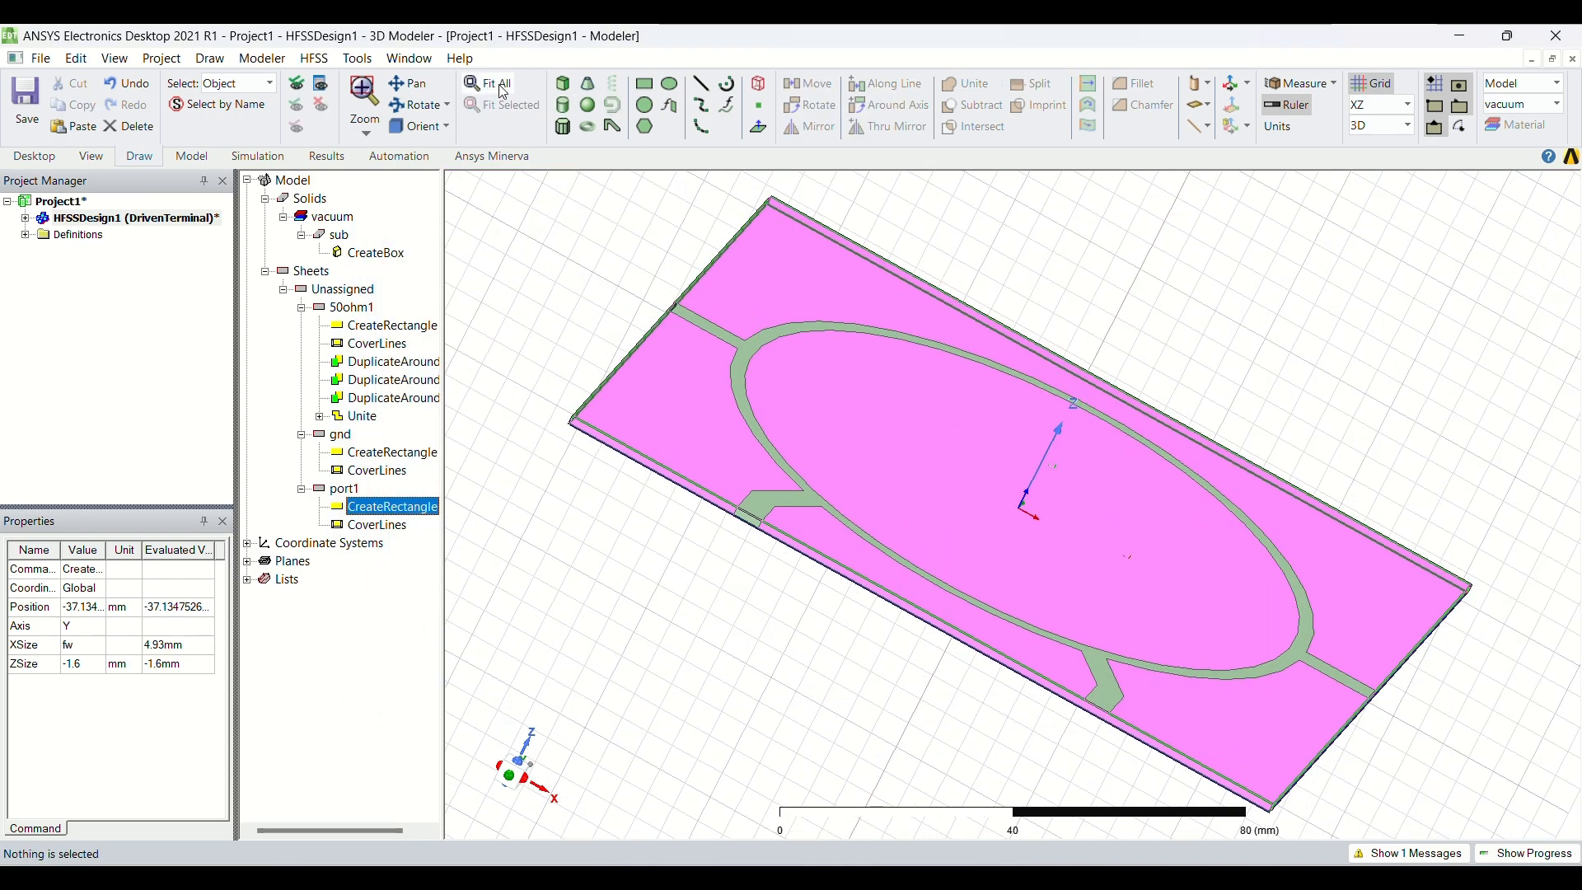
{"action": "left_click", "coordinate": [412, 109]}
{"action": "left_click_drag", "start_coordinate": [626, 396], "coordinate": [779, 485]}
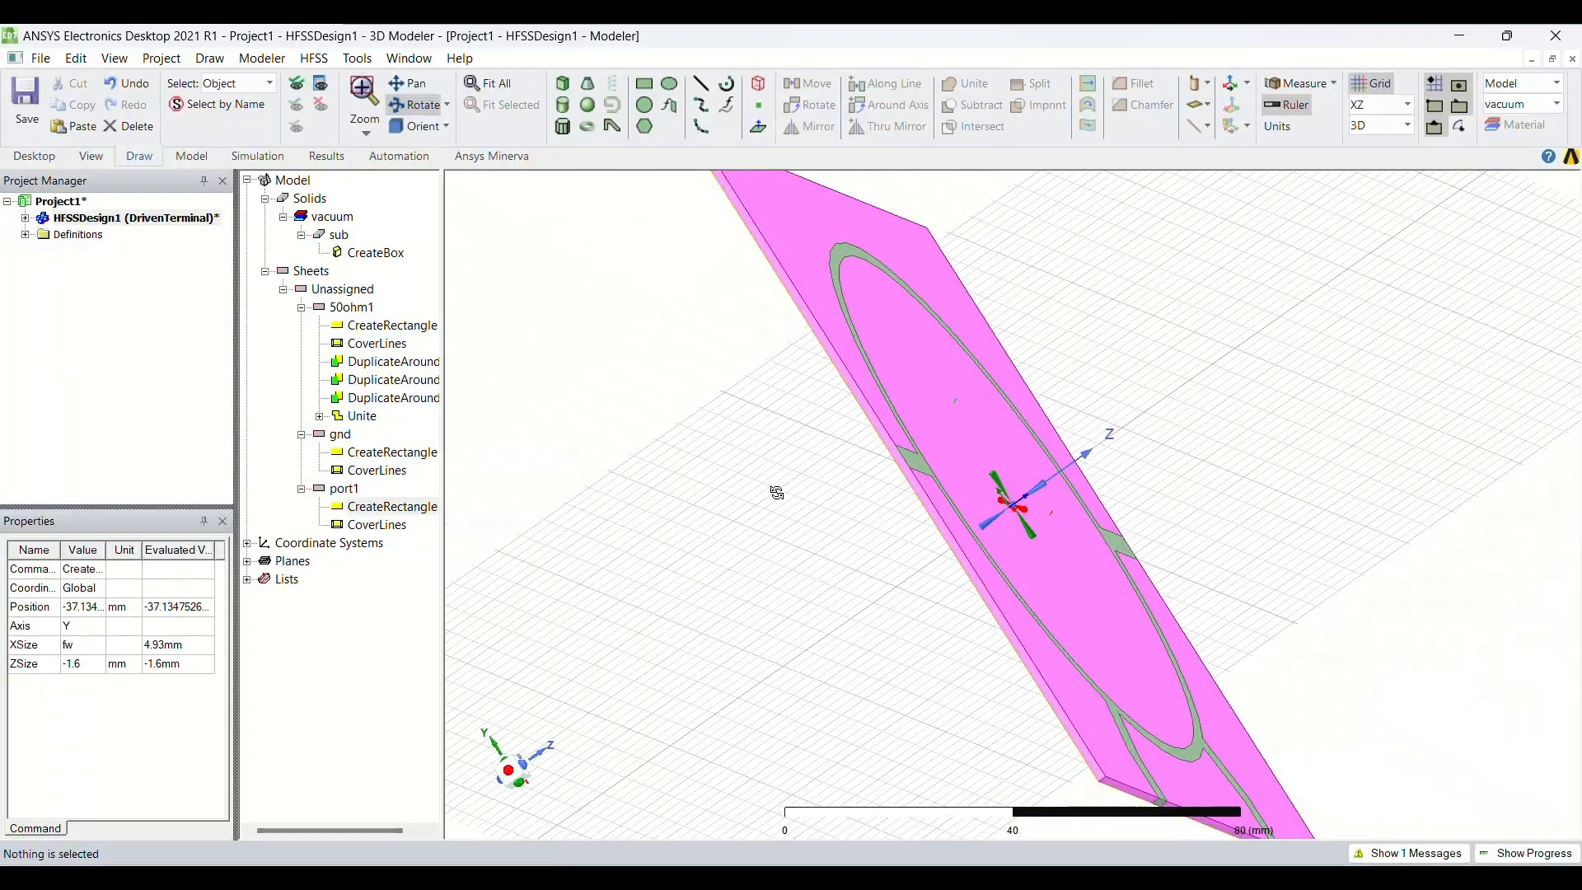
{"action": "left_click", "coordinate": [1409, 105]}
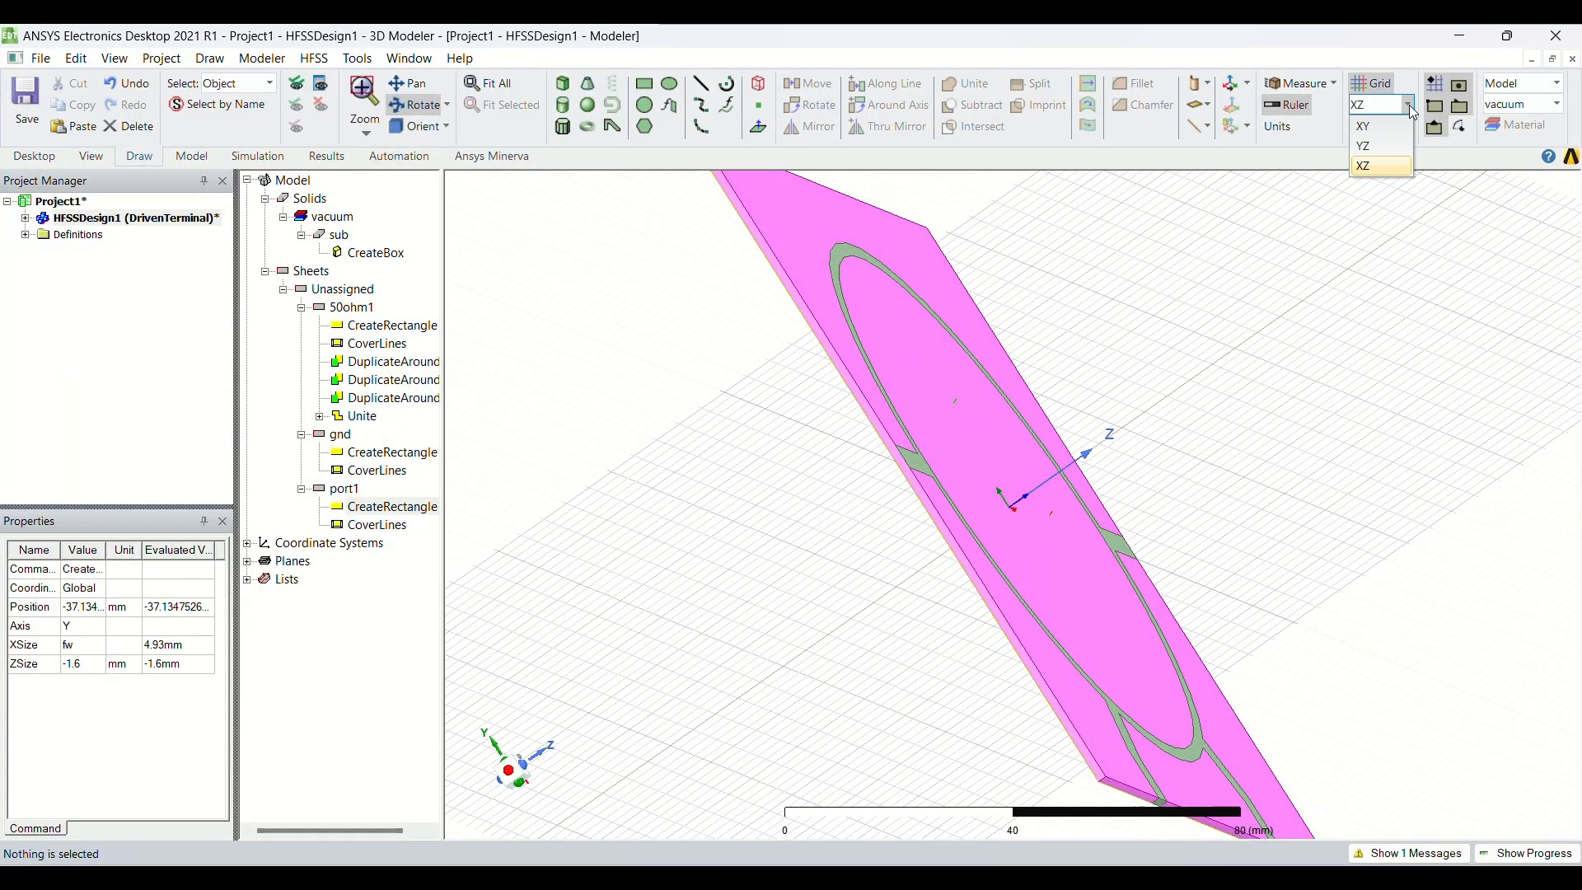
{"action": "left_click", "coordinate": [1370, 146]}
{"action": "left_click", "coordinate": [367, 132]}
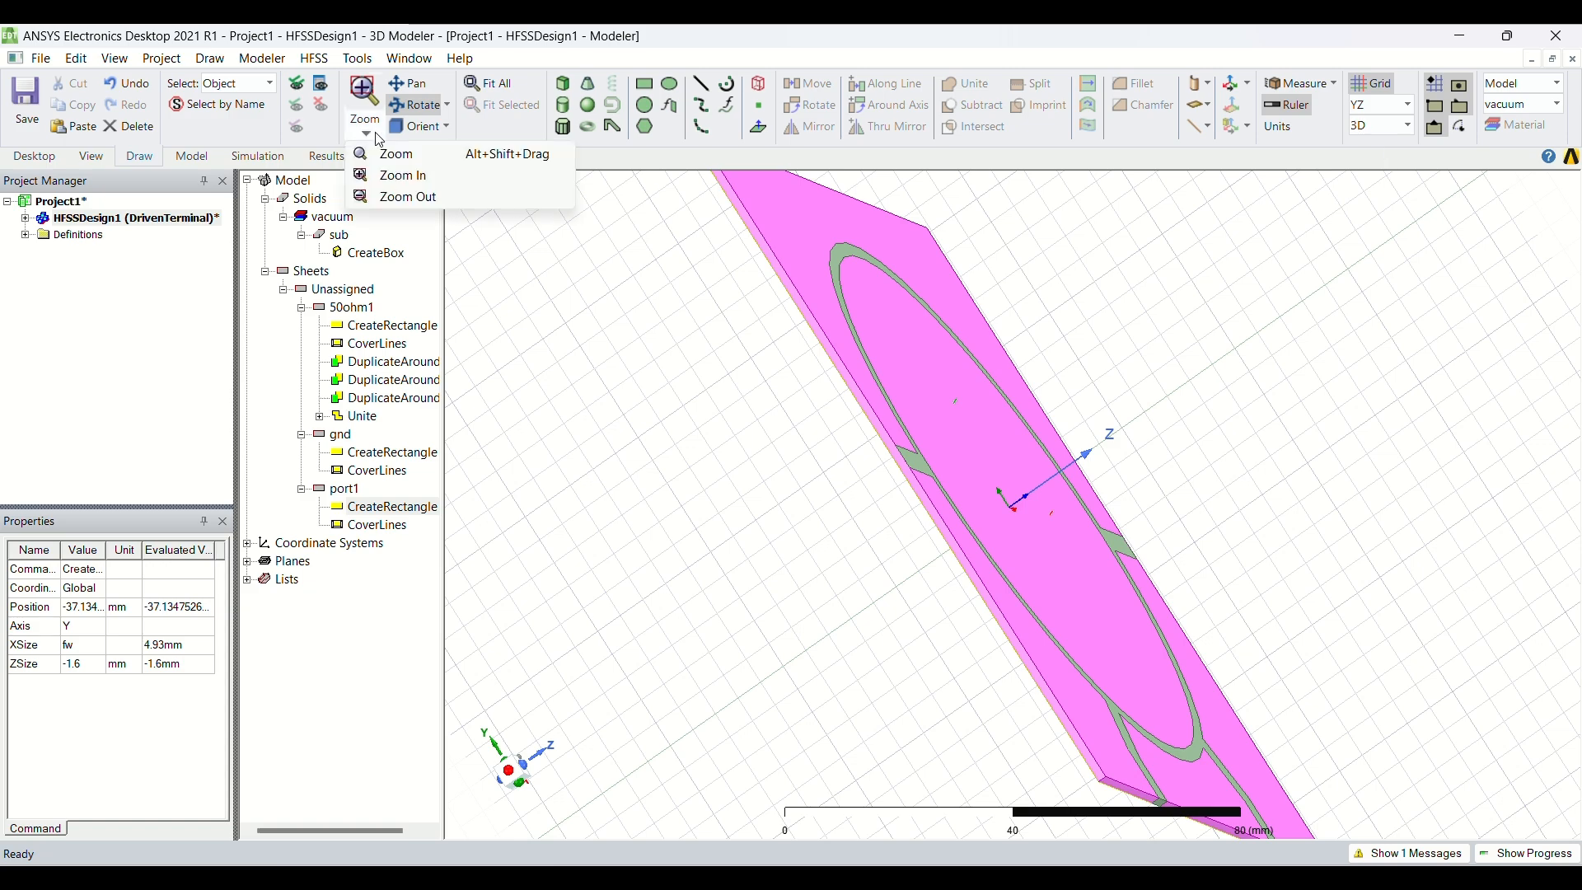
{"action": "left_click", "coordinate": [392, 176]}
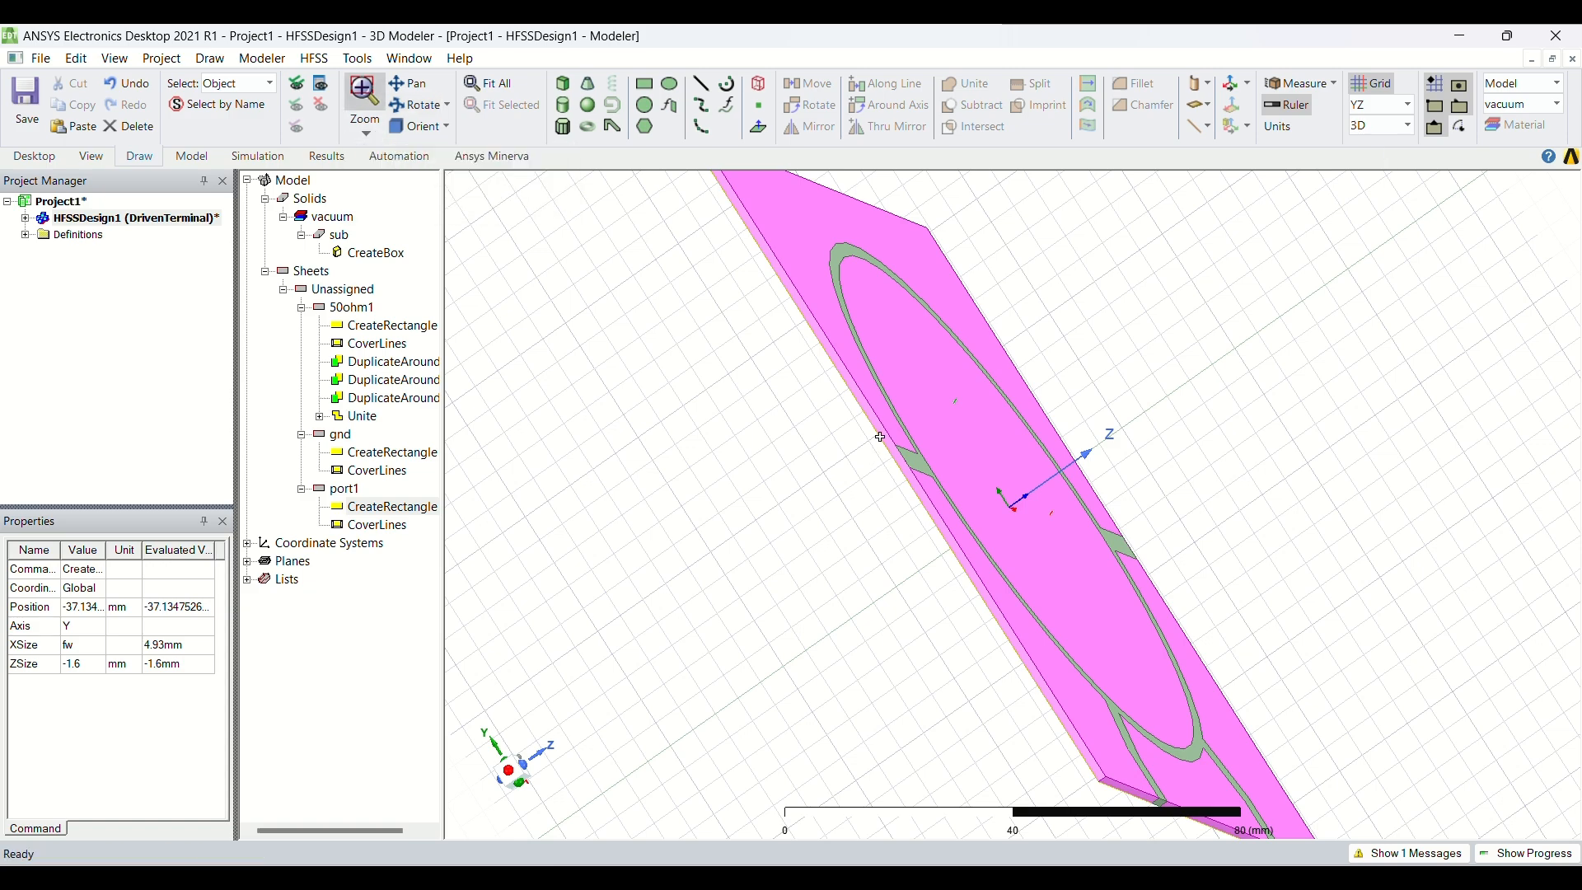
{"action": "left_click_drag", "start_coordinate": [879, 436], "coordinate": [927, 492]}
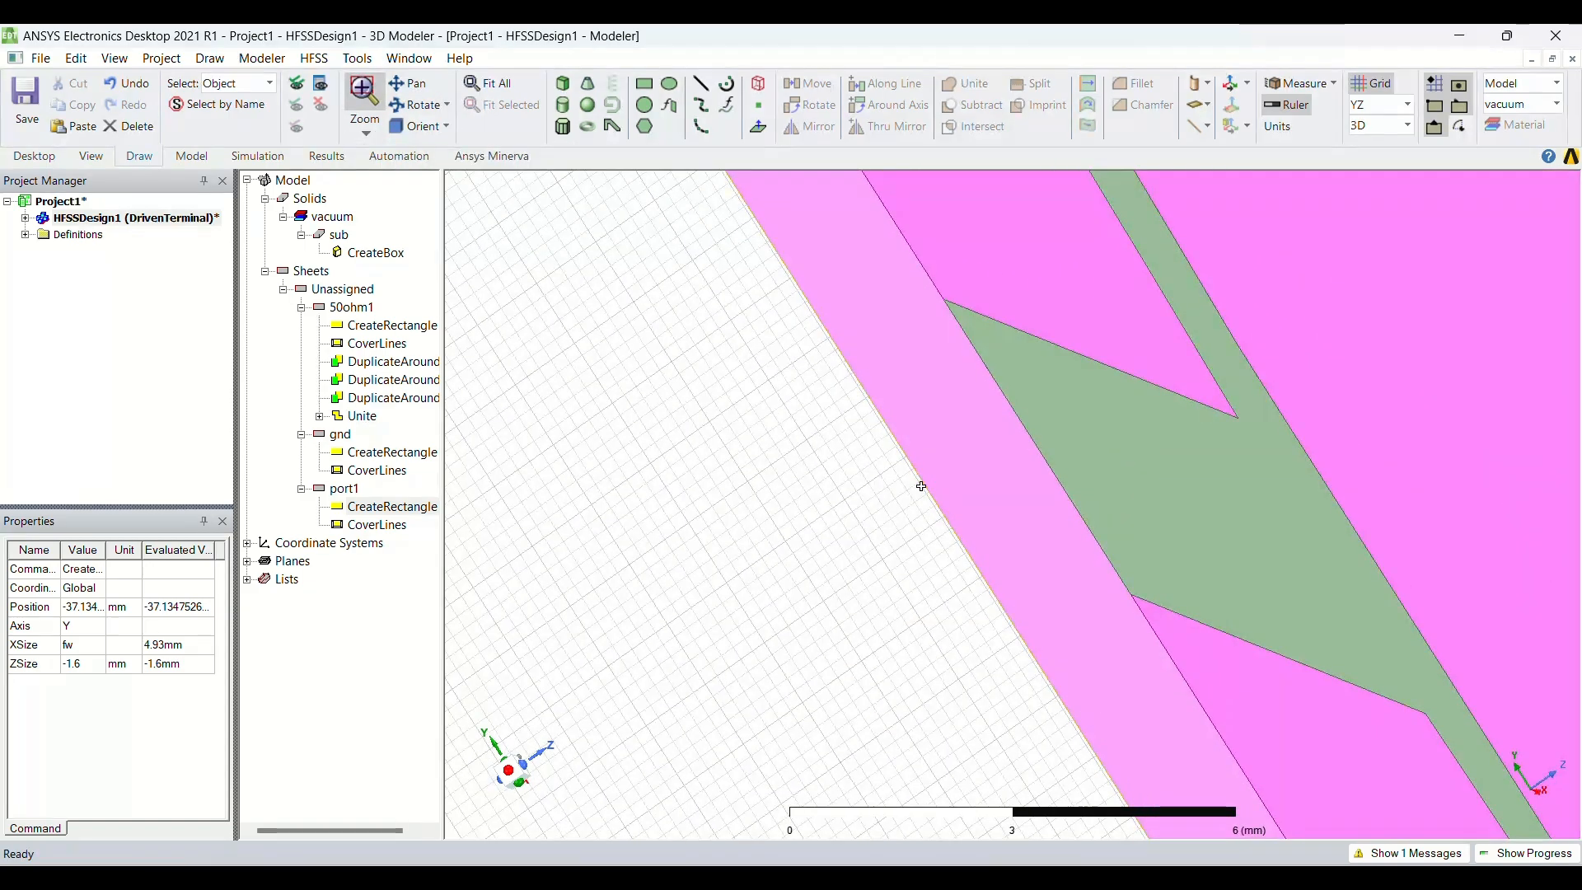
{"action": "left_click", "coordinate": [645, 107]}
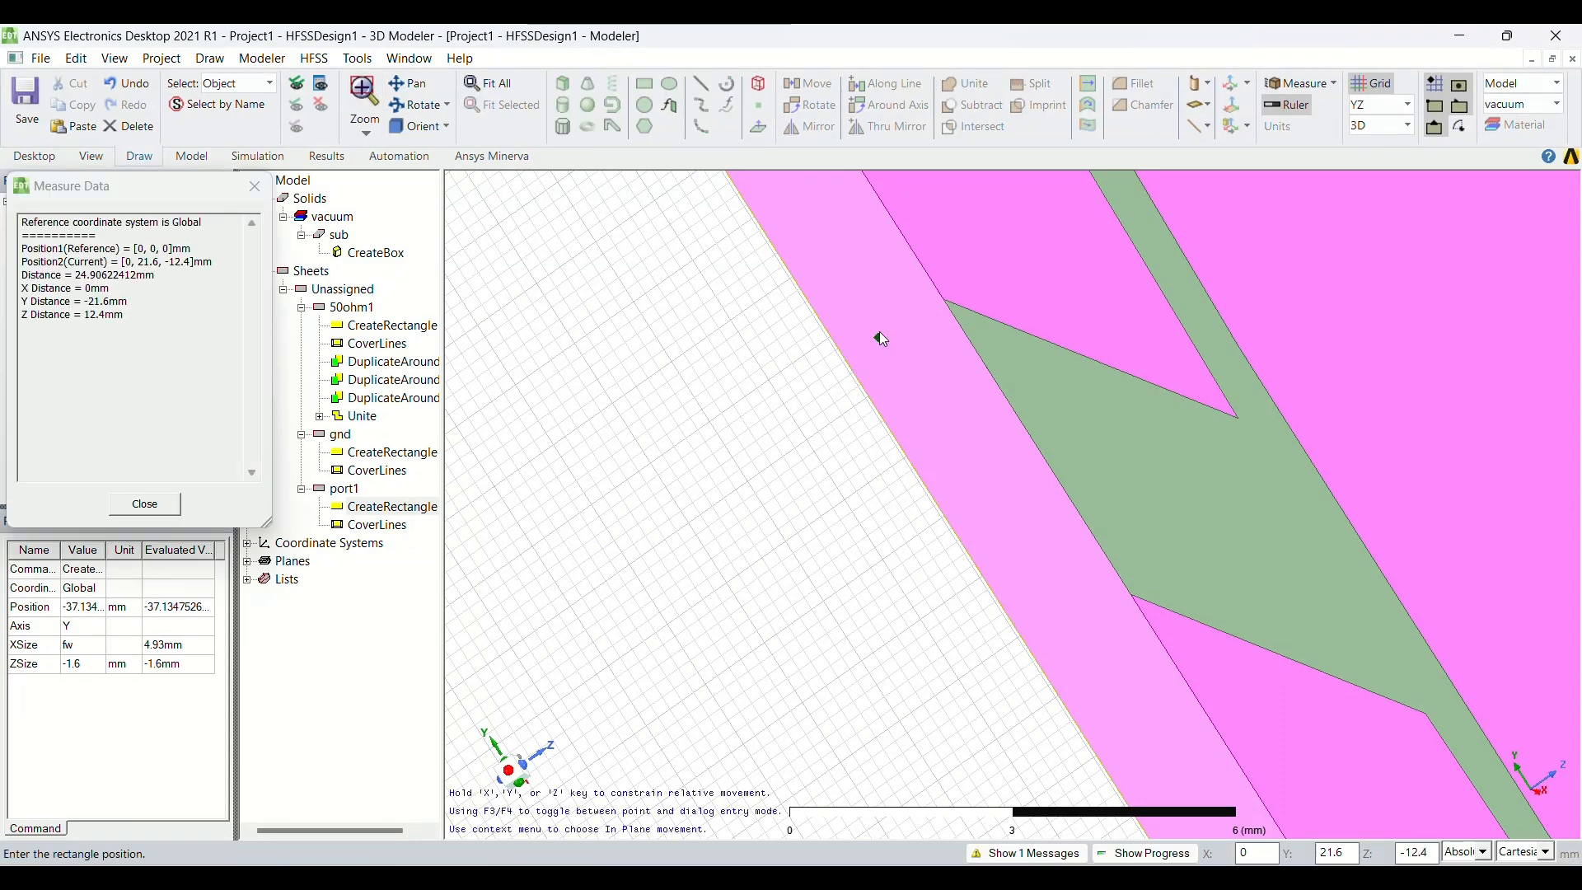
{"action": "left_click", "coordinate": [945, 302]}
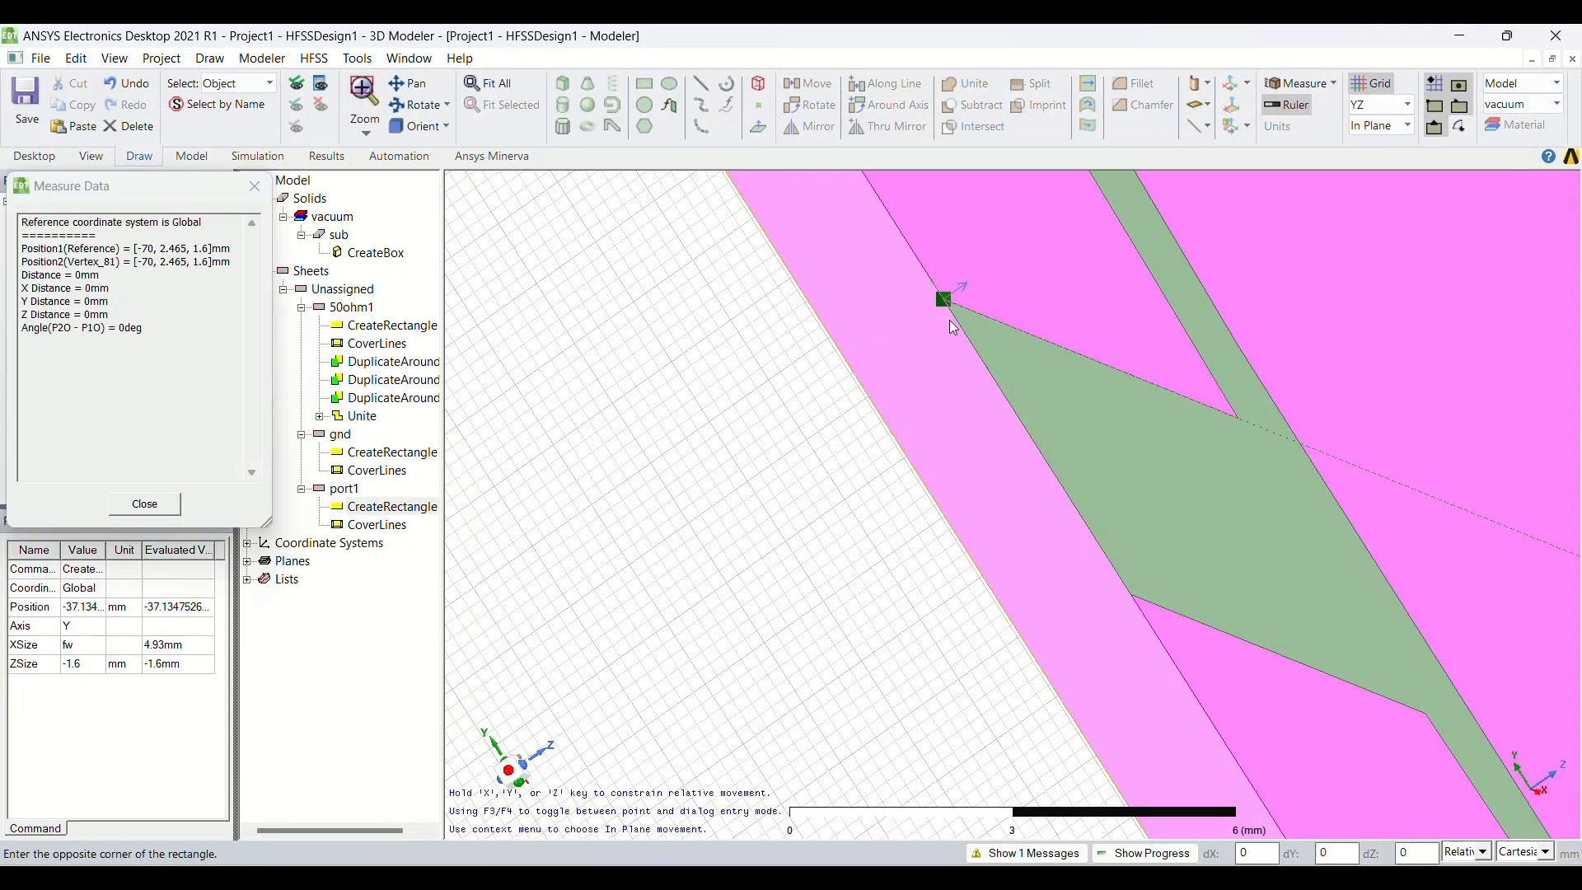
{"action": "left_click", "coordinate": [1027, 646]}
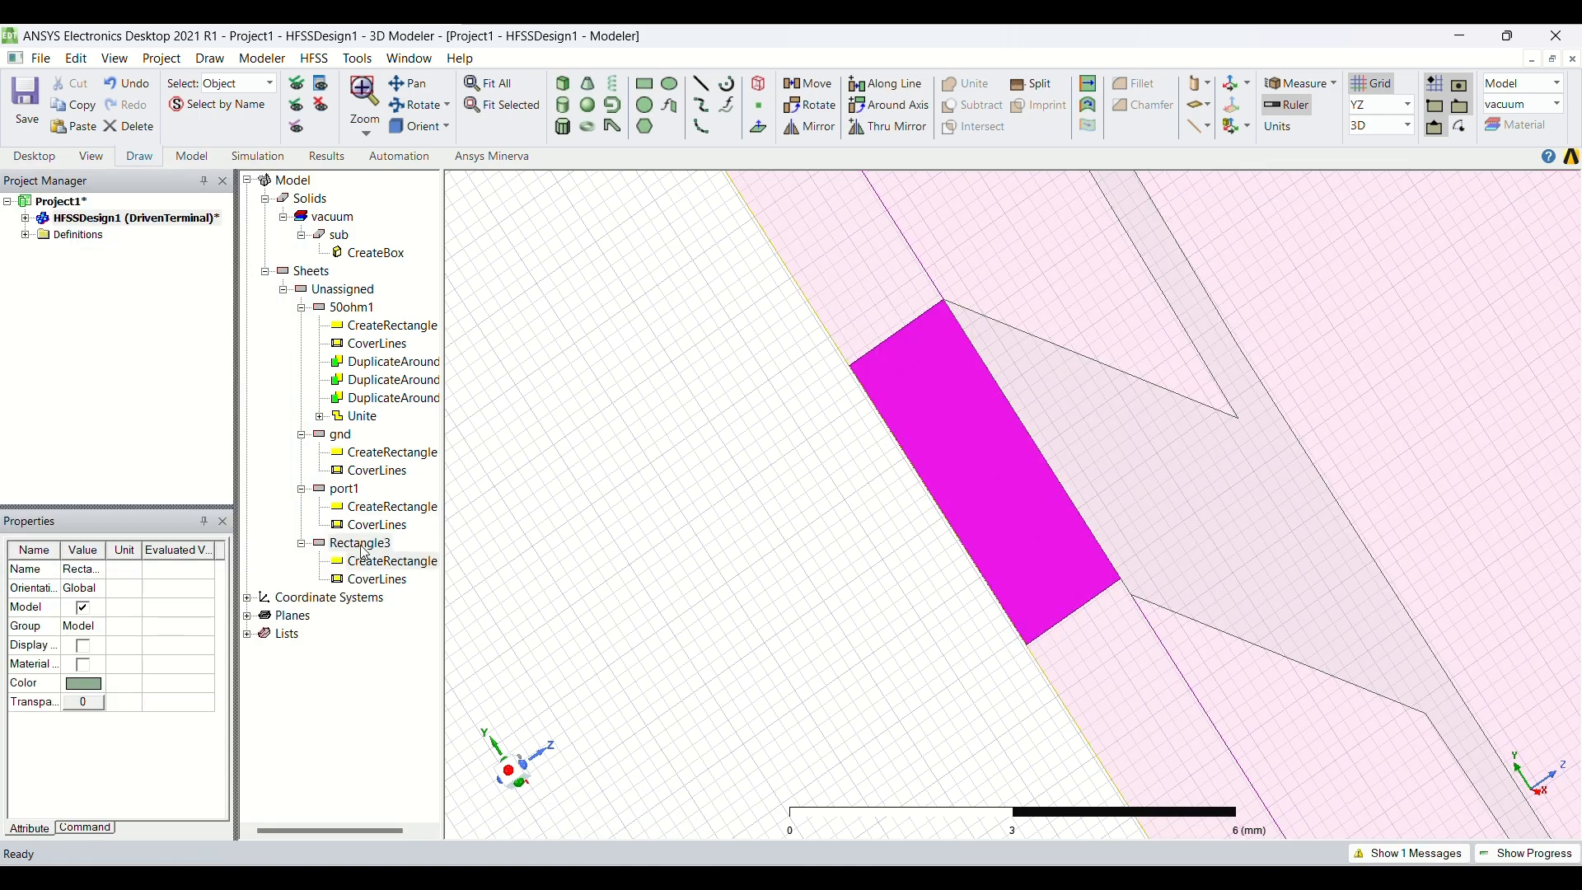
Rename the vertical rectangle at the negative-X edge as port2
{"action": "left_click", "coordinate": [582, 345]}
{"action": "key", "text": "BackSpace"}
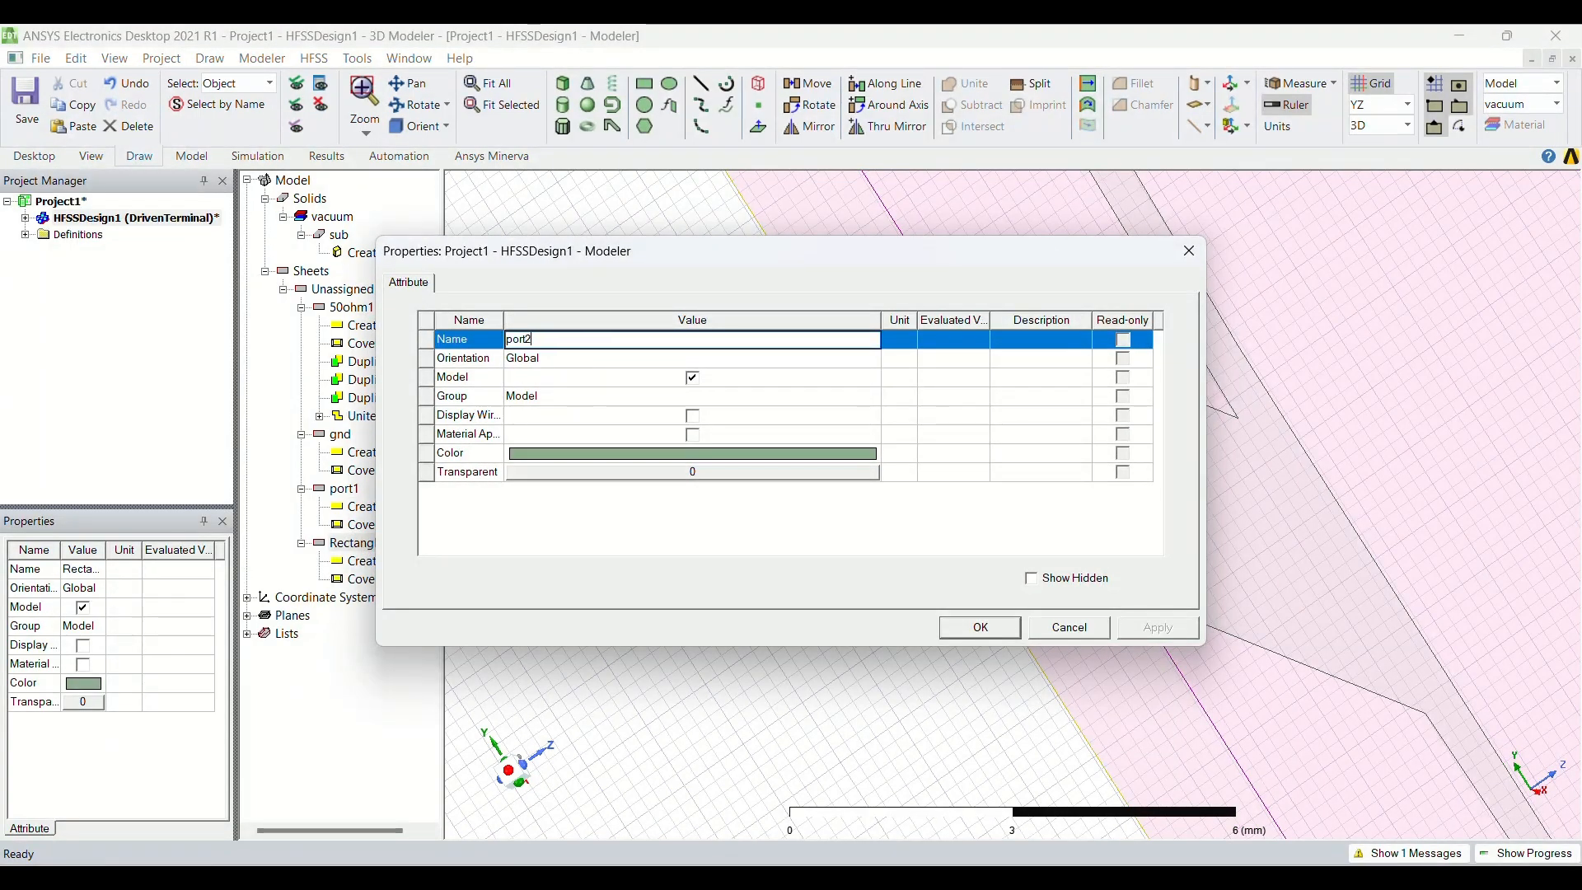
{"action": "key", "text": "Return"}
{"action": "key", "text": "Return"}
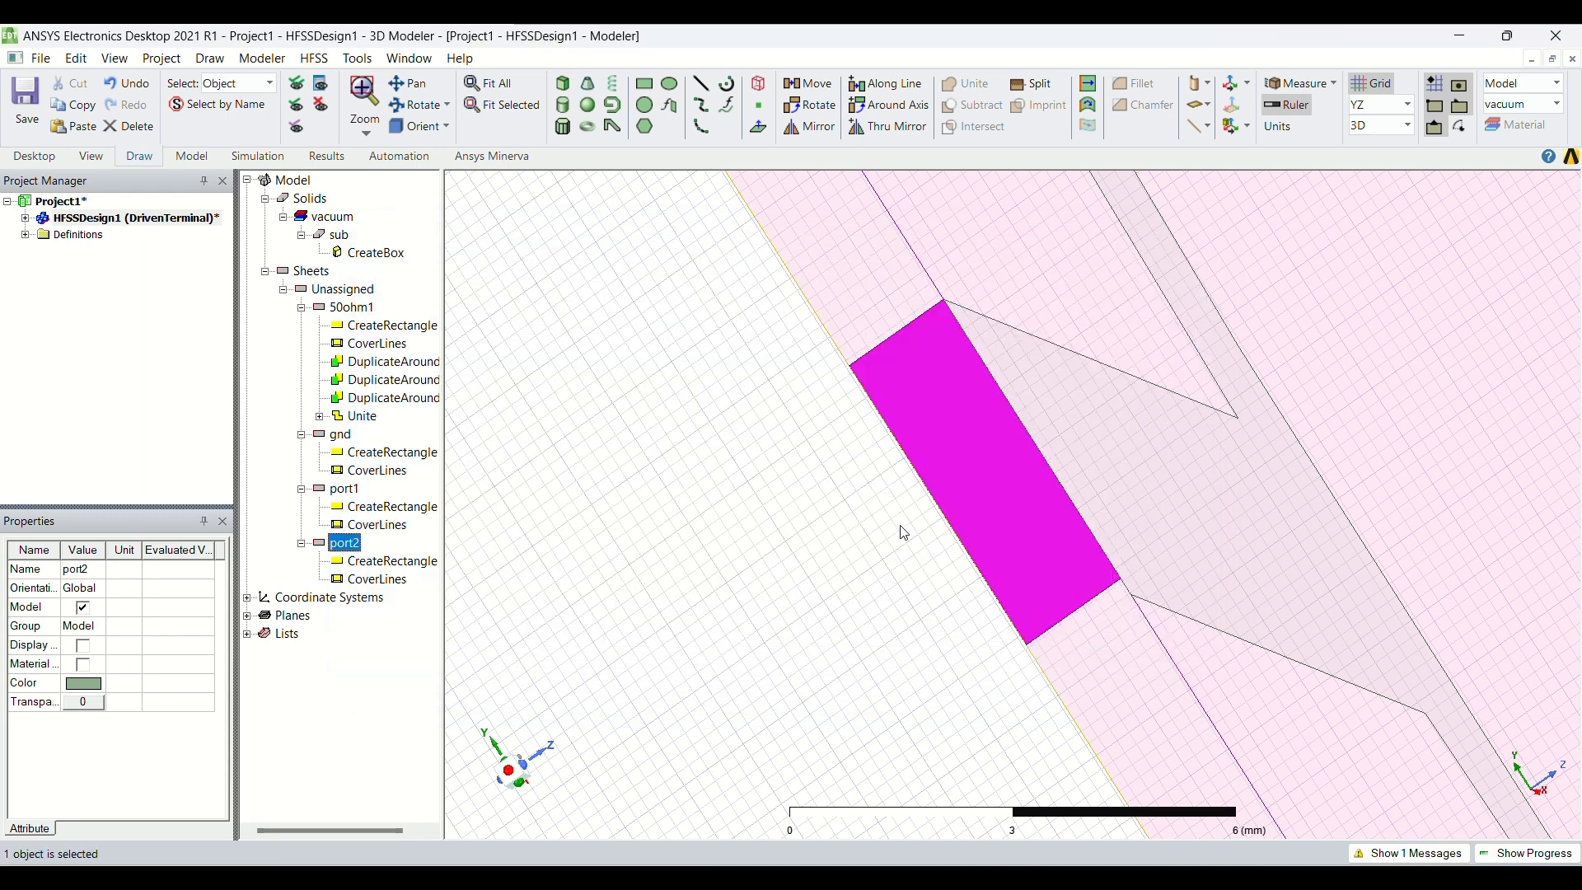
Set port2's Y size to -fw
{"action": "double_click", "coordinate": [434, 563]}
{"action": "left_click", "coordinate": [560, 415]}
{"action": "key", "text": "BackSpace"}
{"action": "type", "text": "-fw"}
{"action": "key", "text": "Return"}
{"action": "key", "text": "Return"}
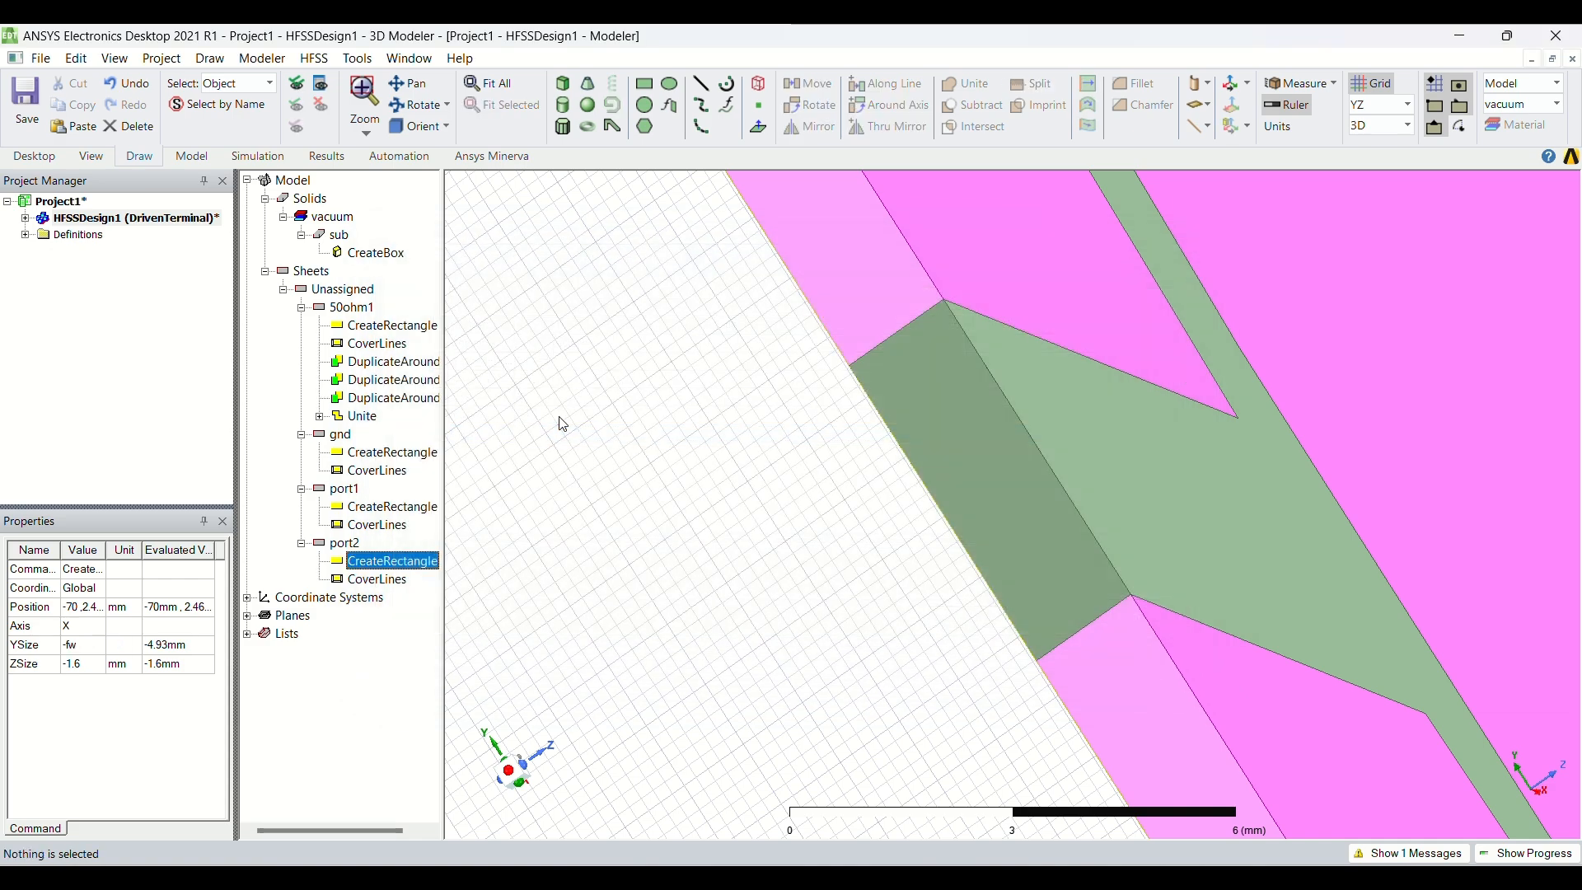
On the XZ plane, draw a vertical rectangle about 4.8 by 1.6 mm below the positive-X bent feed's end at the substrate's negative-Y edge
{"action": "left_click", "coordinate": [497, 94]}
{"action": "left_click", "coordinate": [416, 104]}
{"action": "left_click_drag", "start_coordinate": [1219, 642], "coordinate": [1078, 532]}
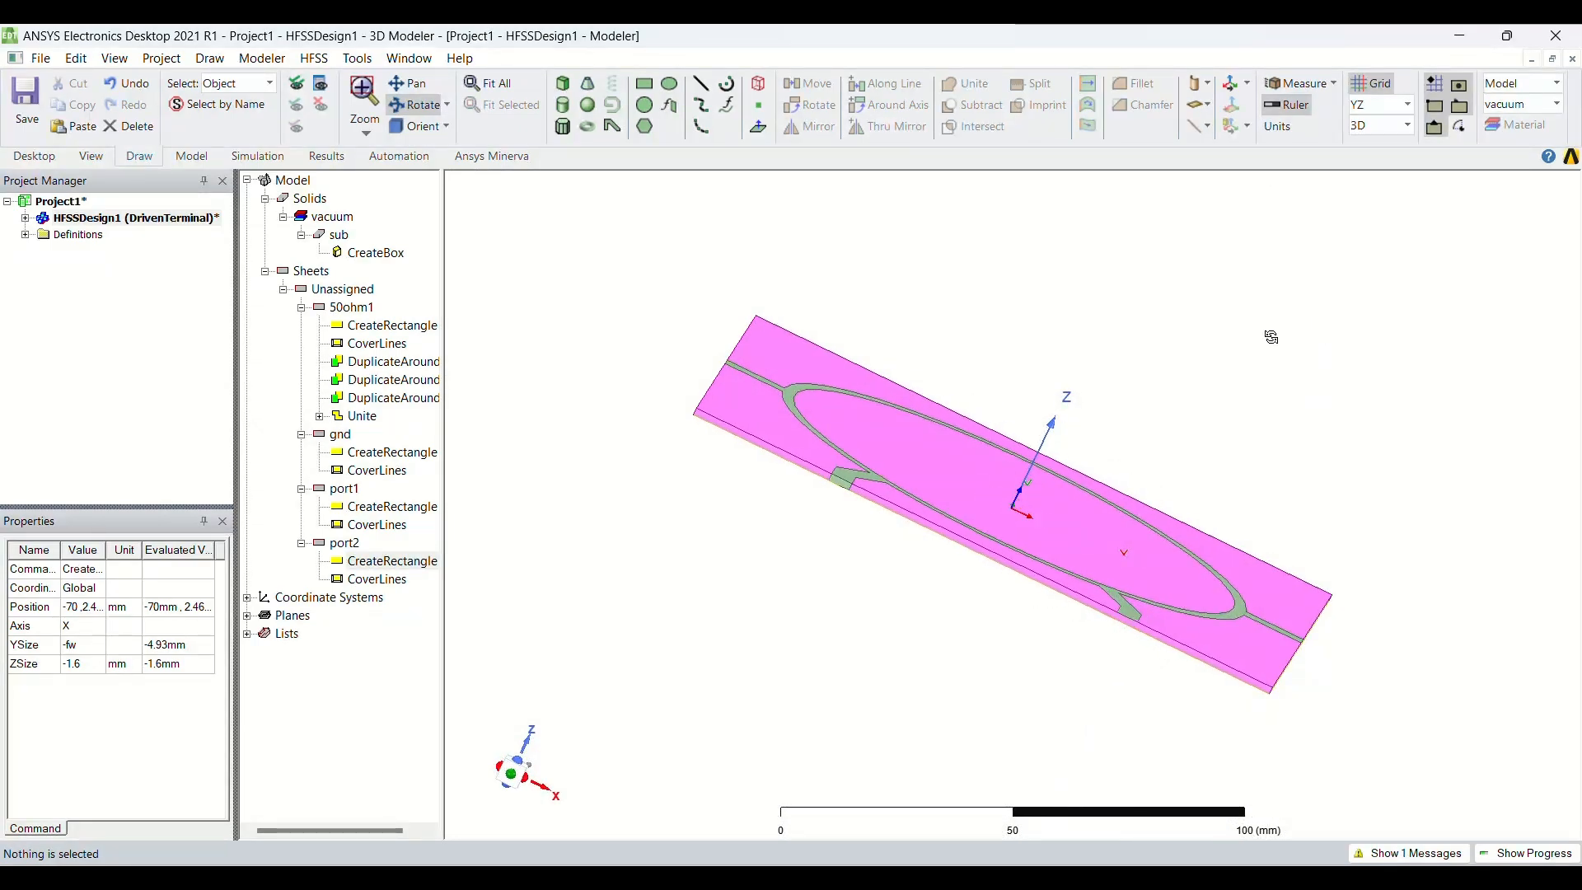
{"action": "left_click", "coordinate": [1408, 105]}
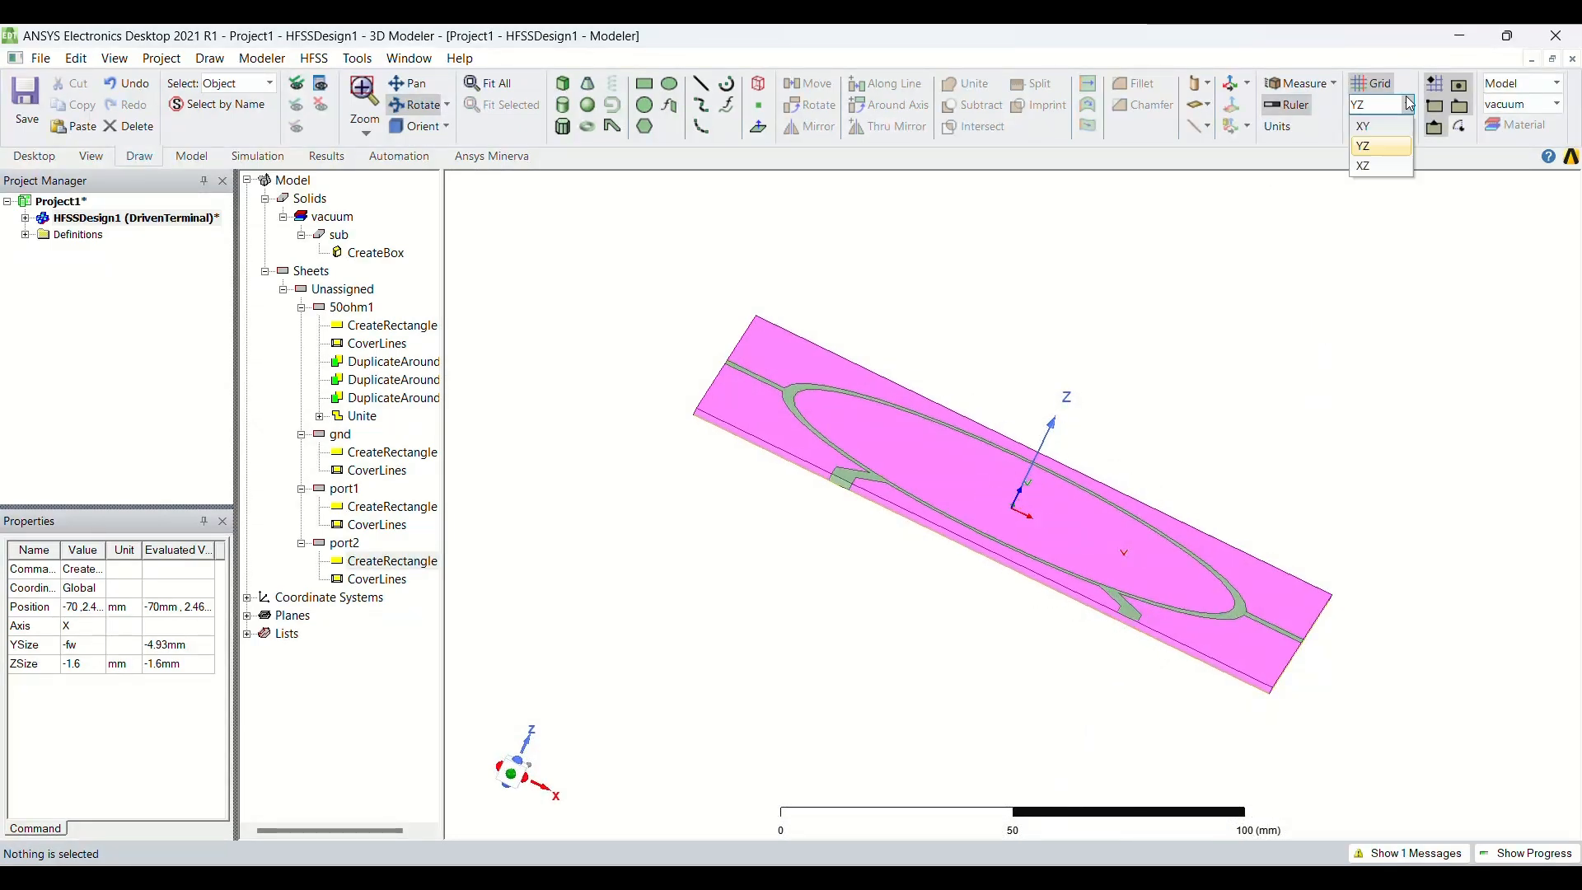
{"action": "left_click", "coordinate": [1384, 166]}
{"action": "left_click", "coordinate": [365, 130]}
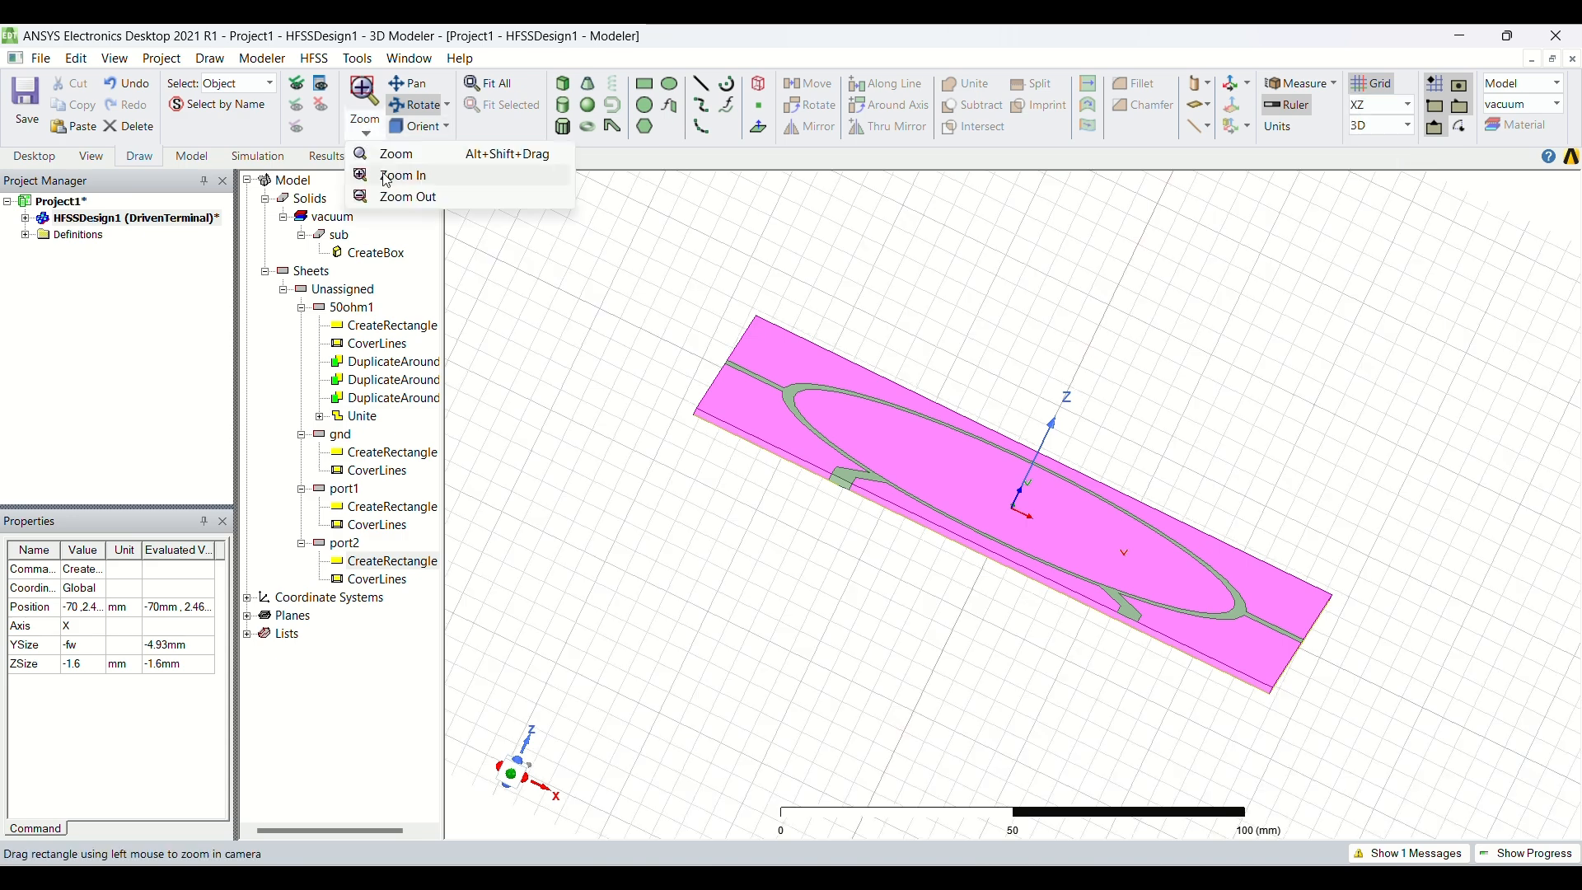
{"action": "left_click", "coordinate": [386, 178]}
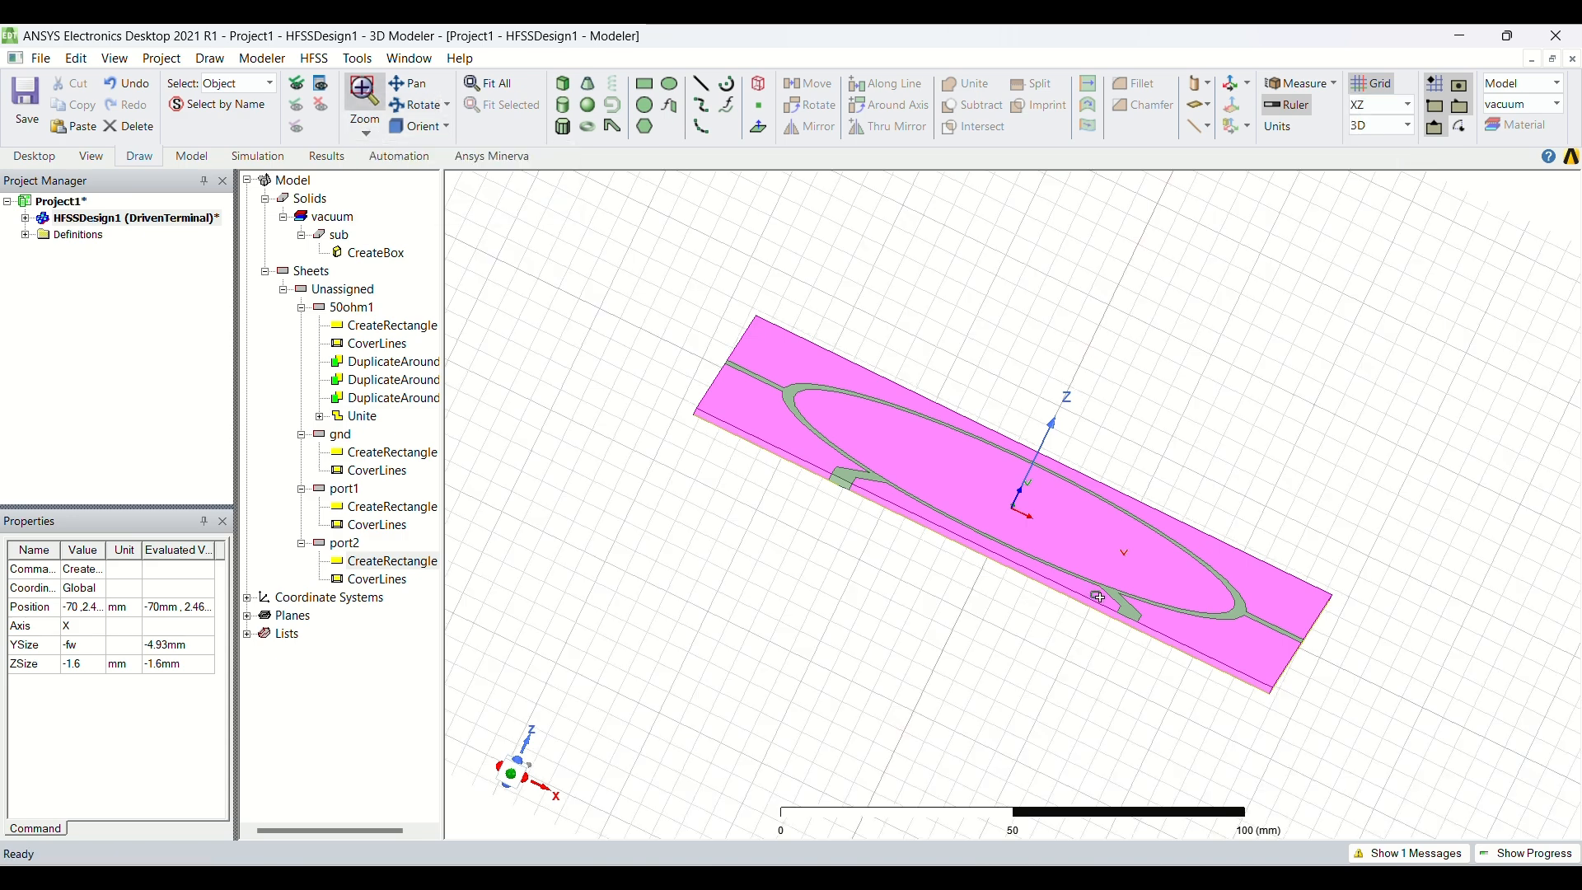
{"action": "left_click_drag", "start_coordinate": [1099, 597], "coordinate": [1148, 636]}
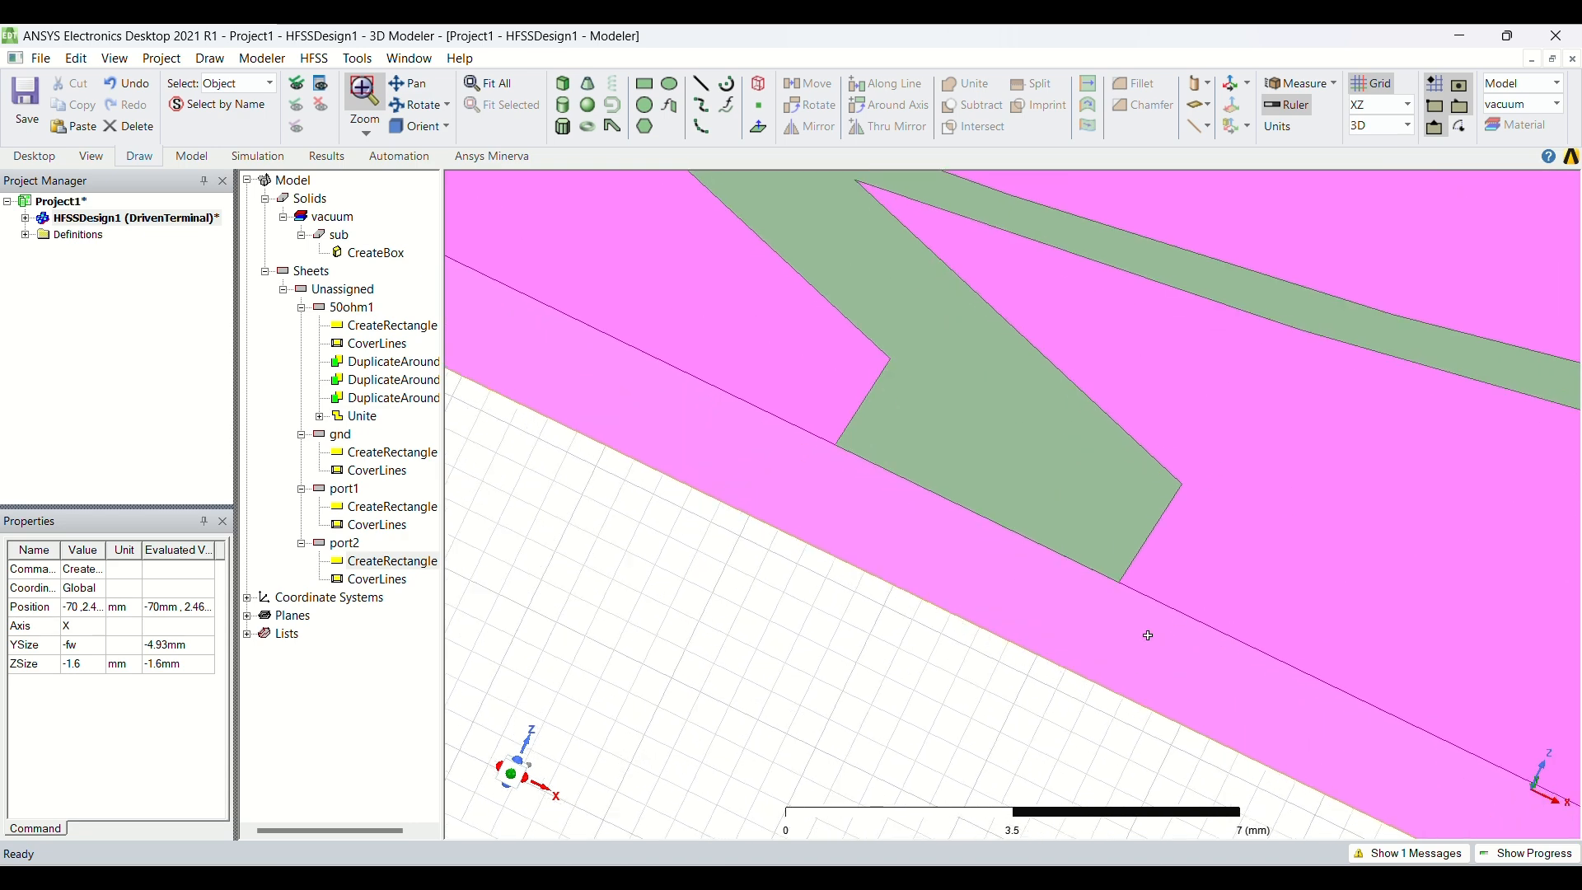
{"action": "left_click", "coordinate": [643, 83]}
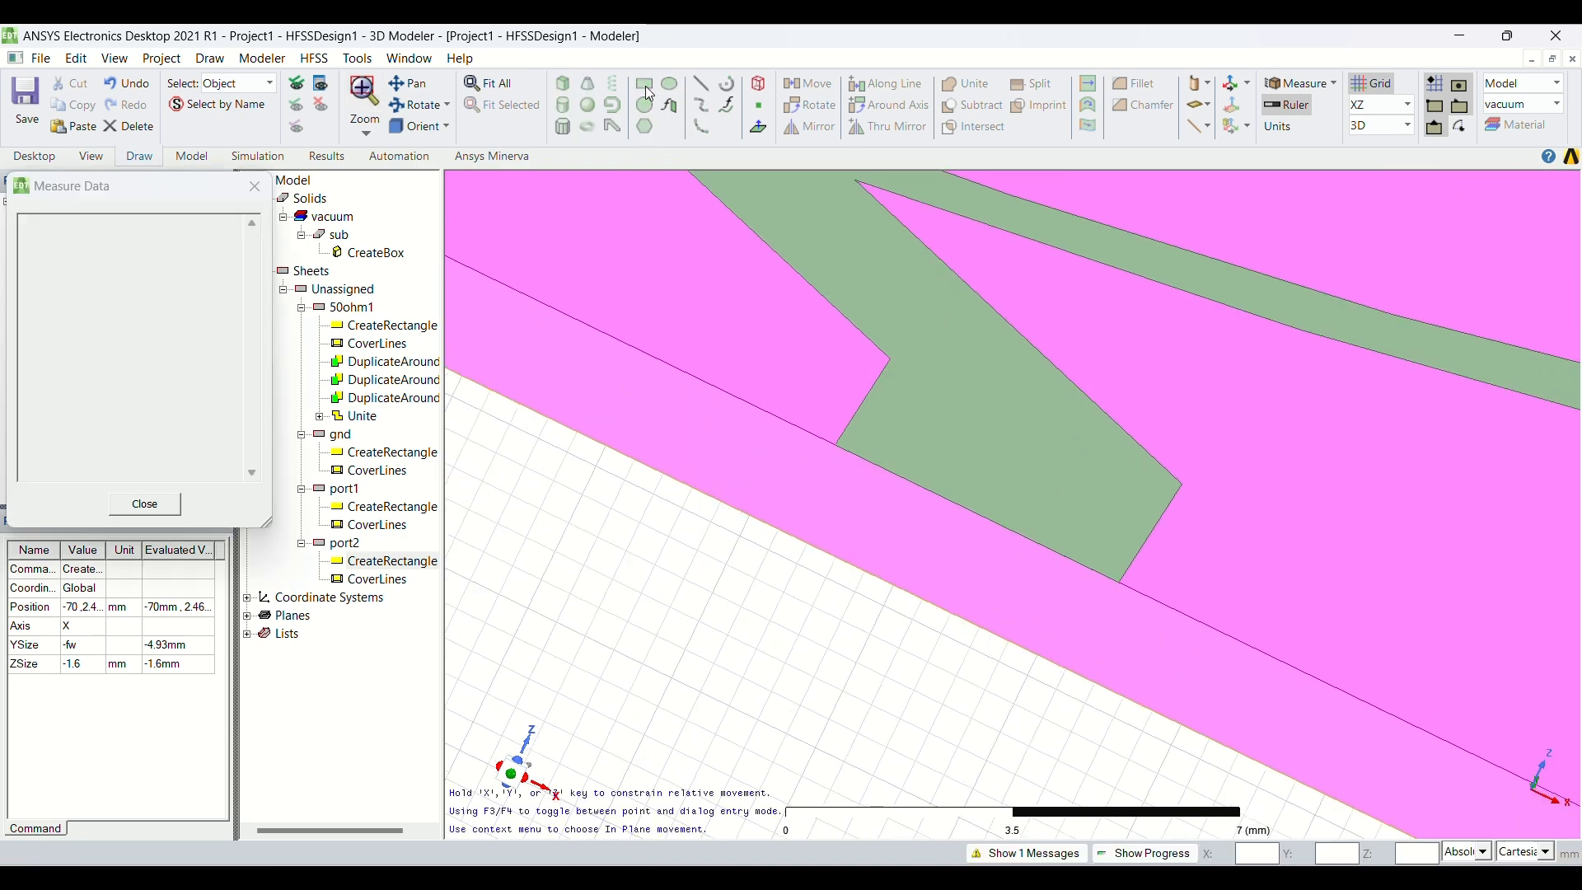
{"action": "left_click", "coordinate": [836, 446]}
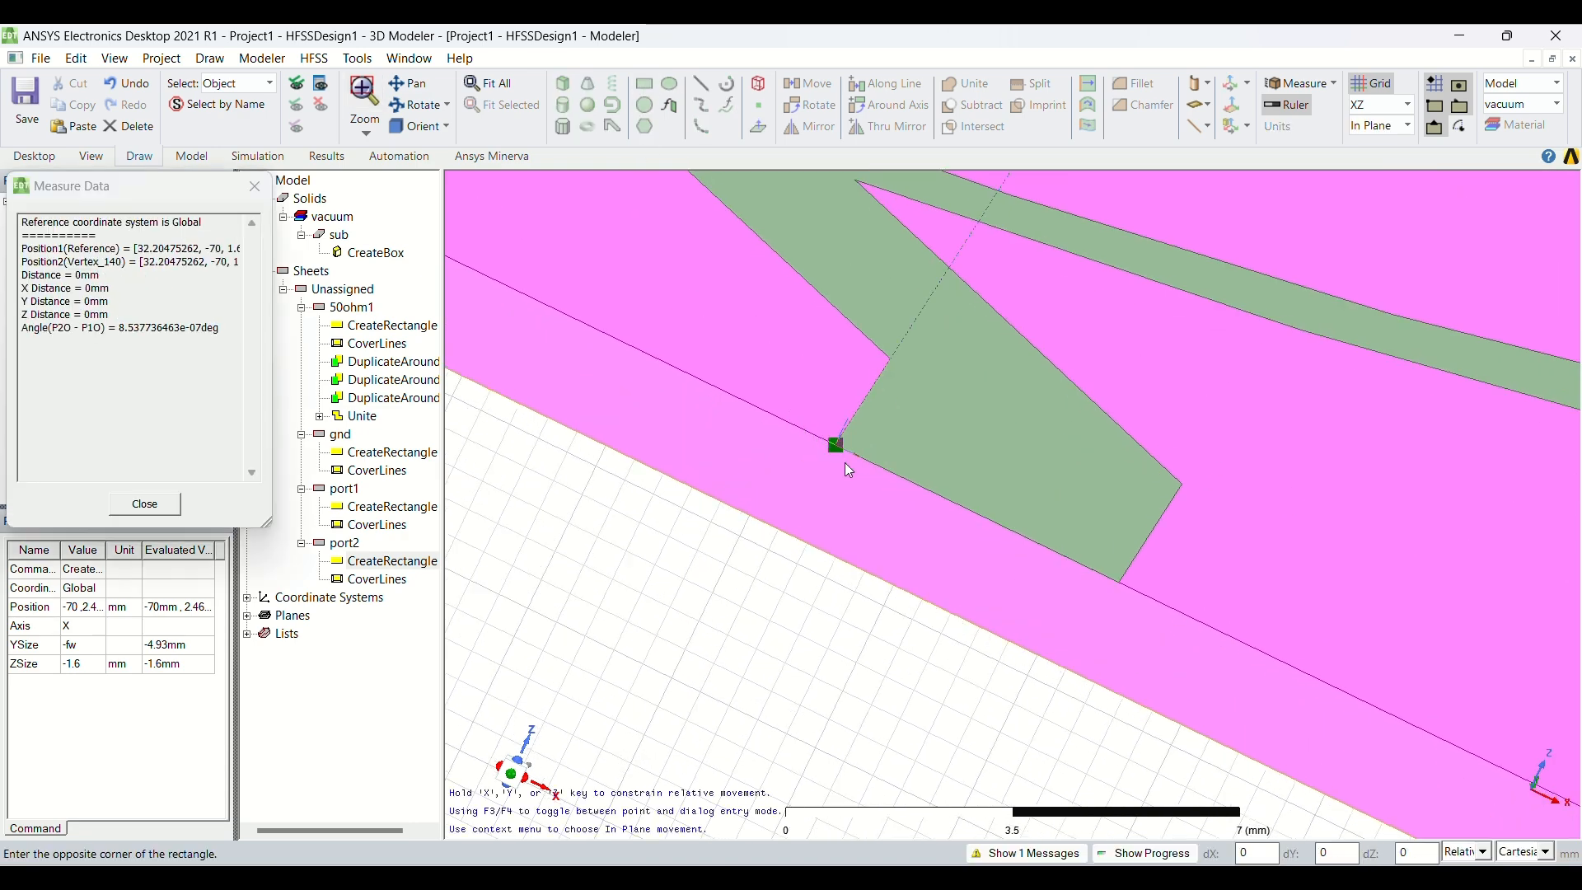
{"action": "left_click", "coordinate": [1073, 682]}
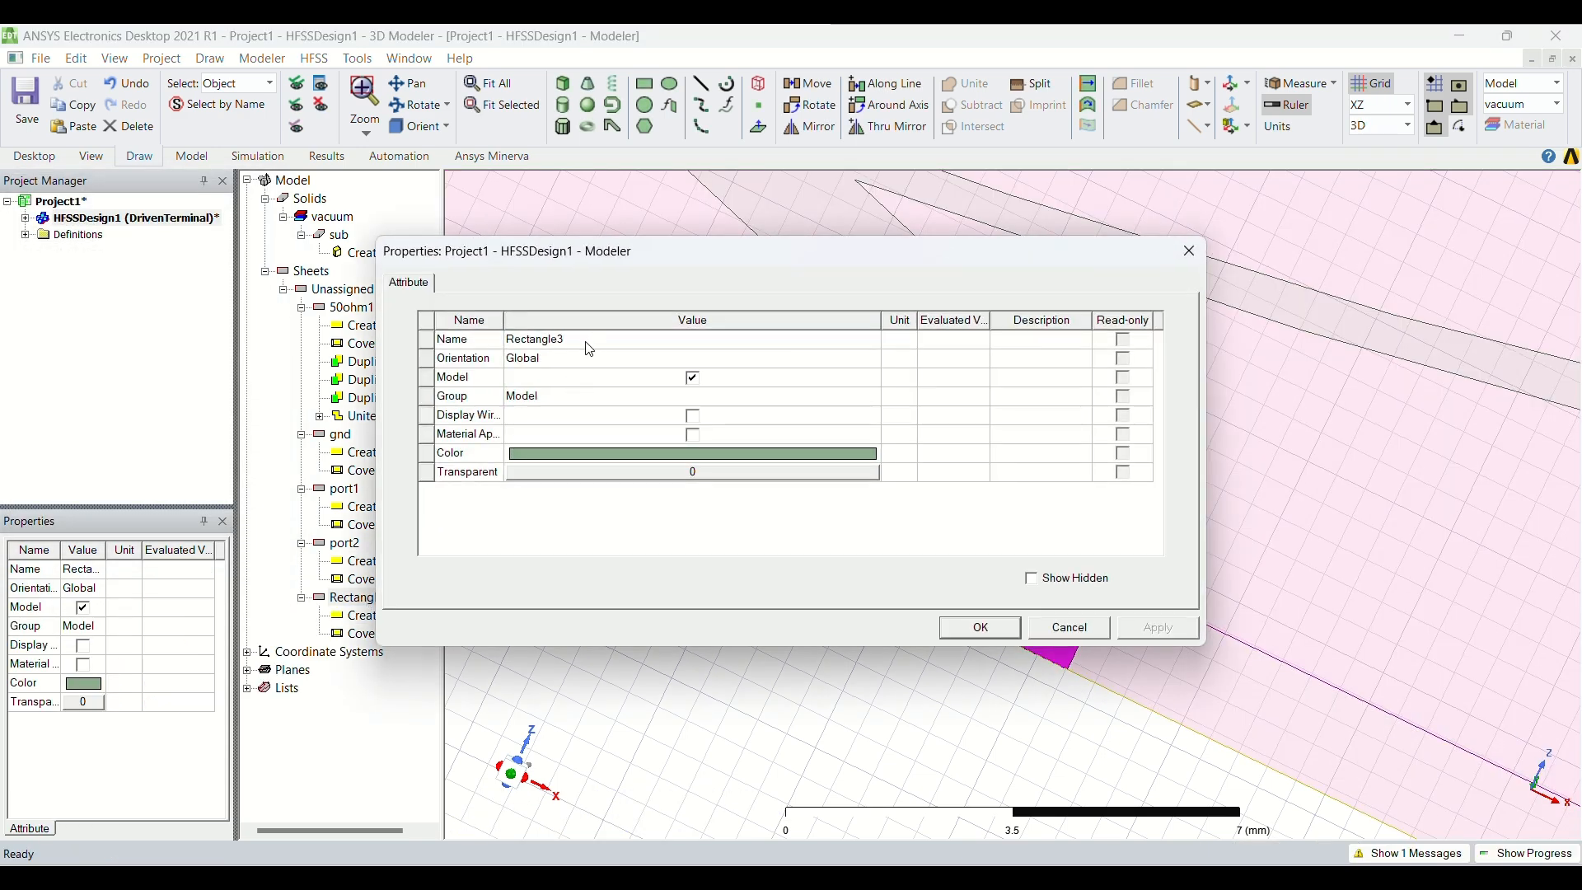
Rename the vertical rectangle under the positive-X bent feed as port3
{"action": "left_click", "coordinate": [586, 342]}
{"action": "key", "text": "BackSpace"}
{"action": "type", "text": "port3"}
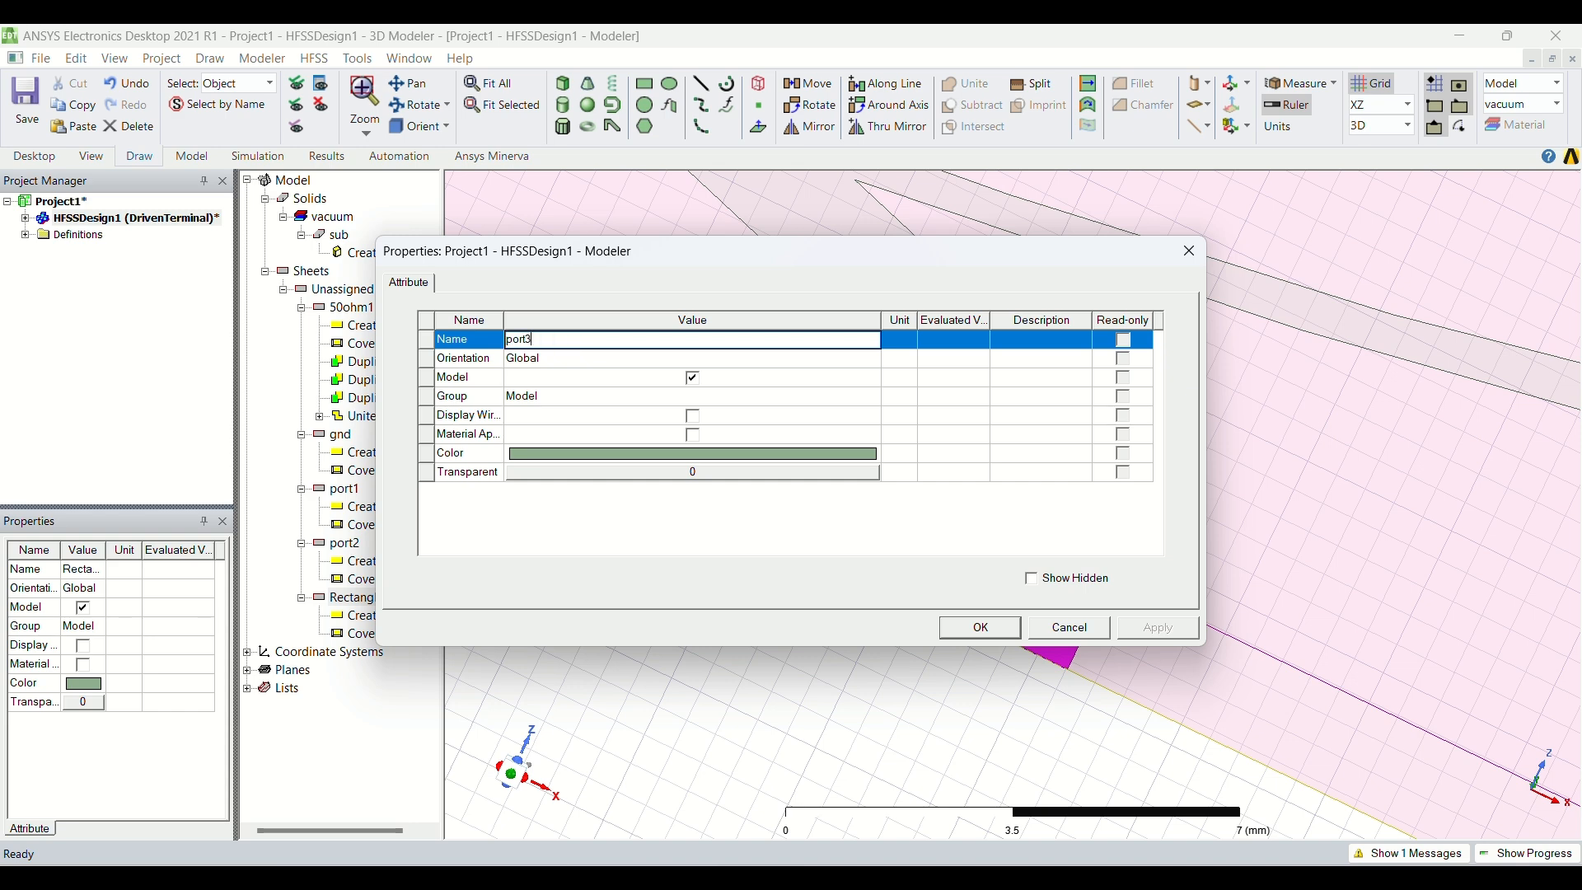
{"action": "key", "text": "Return"}
Set port3's X size to fw
{"action": "double_click", "coordinate": [397, 617]}
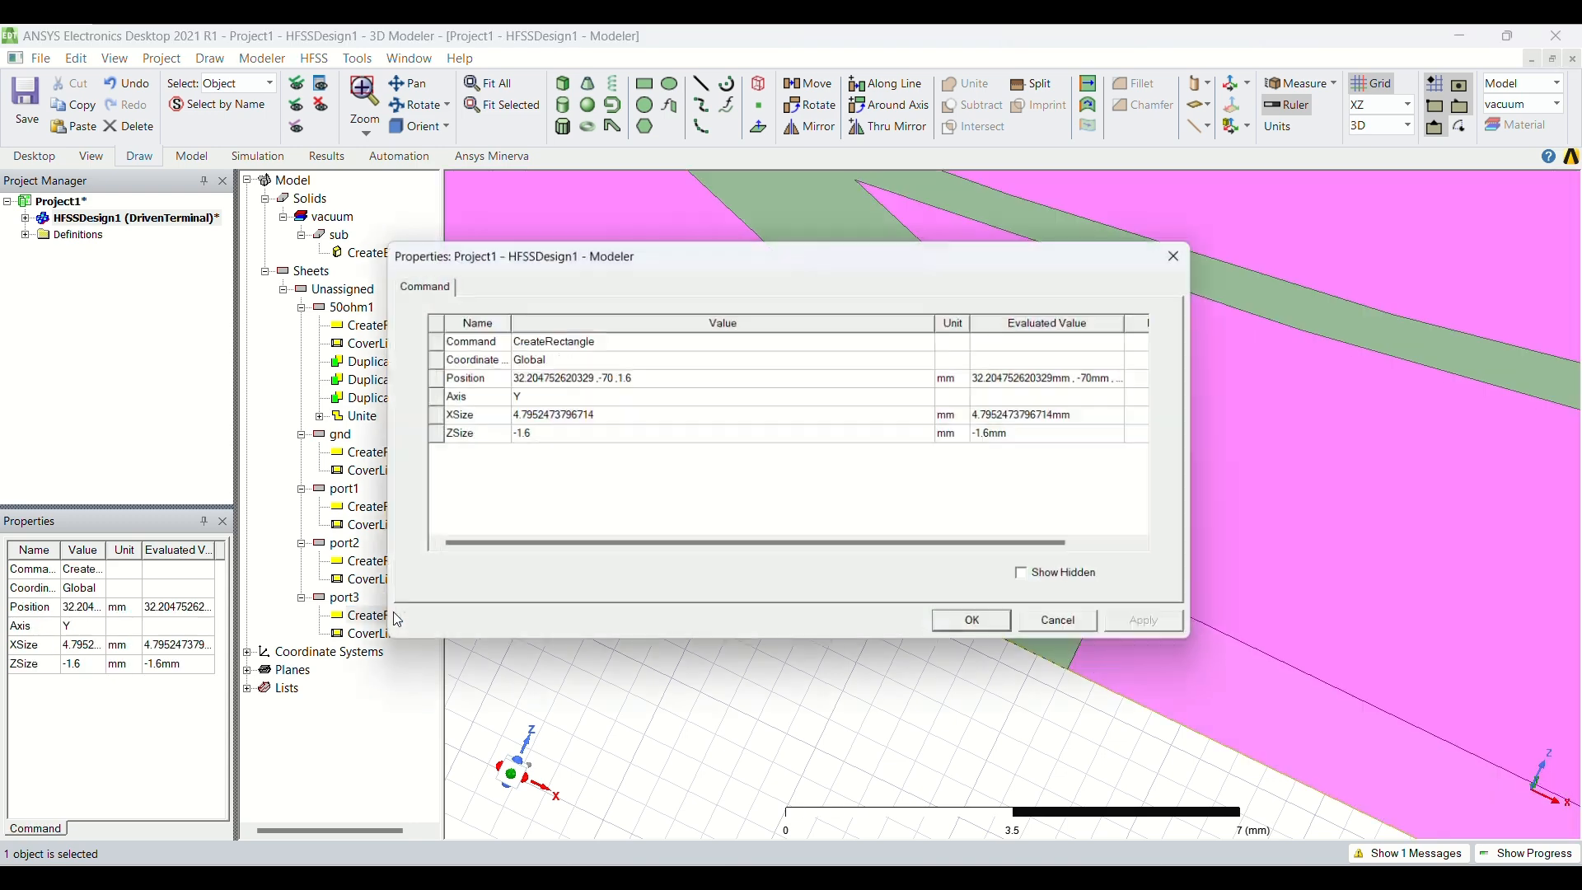
{"action": "left_click", "coordinate": [602, 422]}
{"action": "key", "text": "BackSpace"}
{"action": "type", "text": "fw"}
{"action": "key", "text": "Return"}
{"action": "key", "text": "Return"}
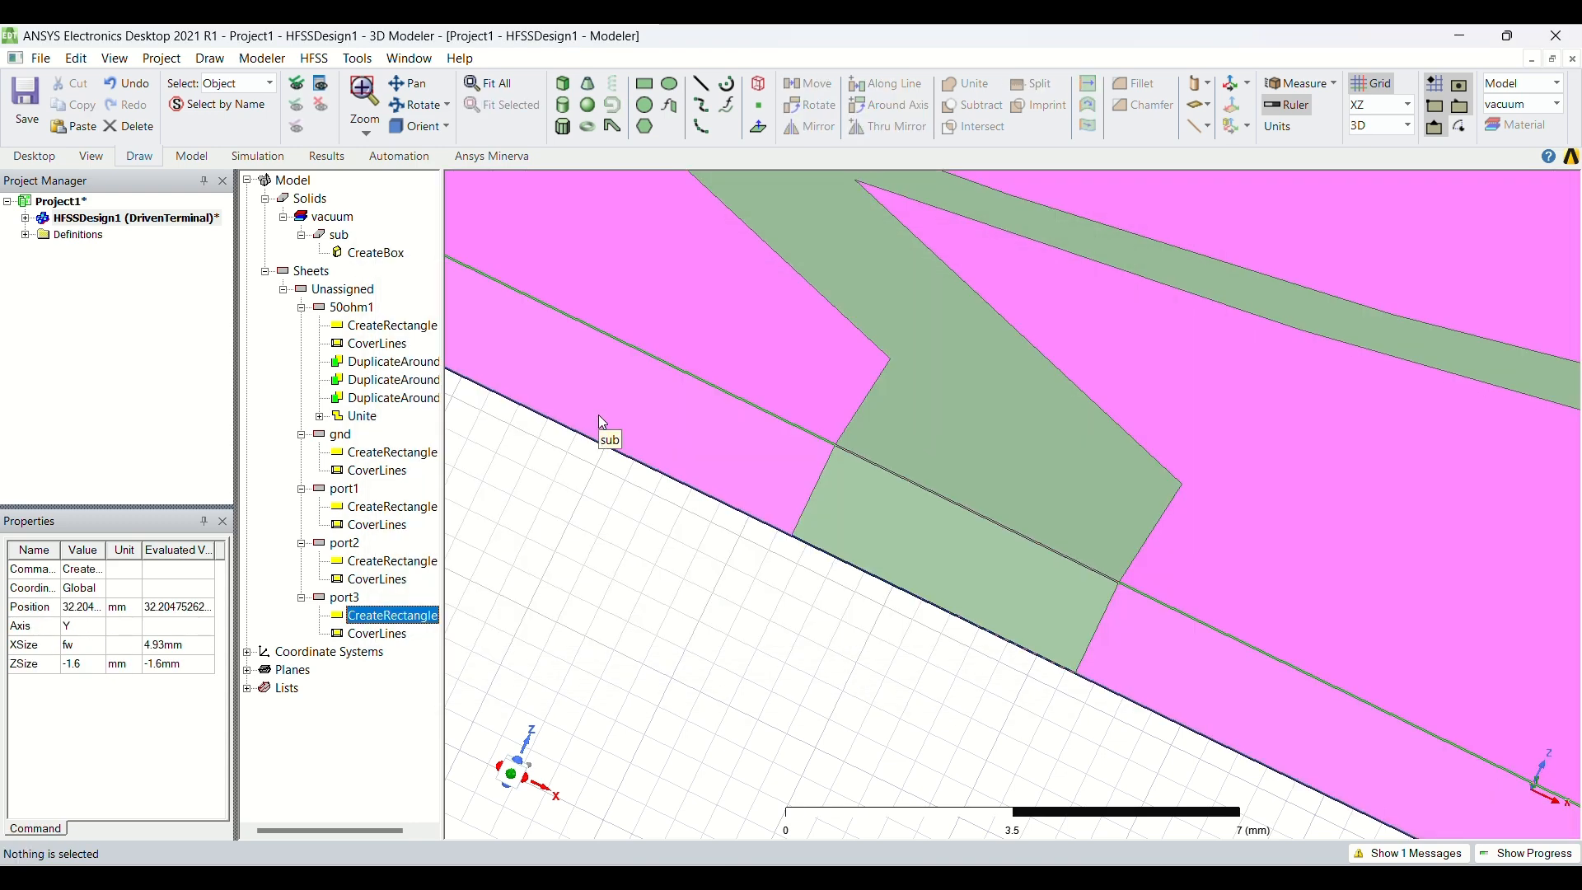
On the YZ plane, draw a vertical rectangle about 5.1 by 1.6 mm below the straight feed's end at the substrate's positive-X edge
{"action": "left_click", "coordinate": [492, 83]}
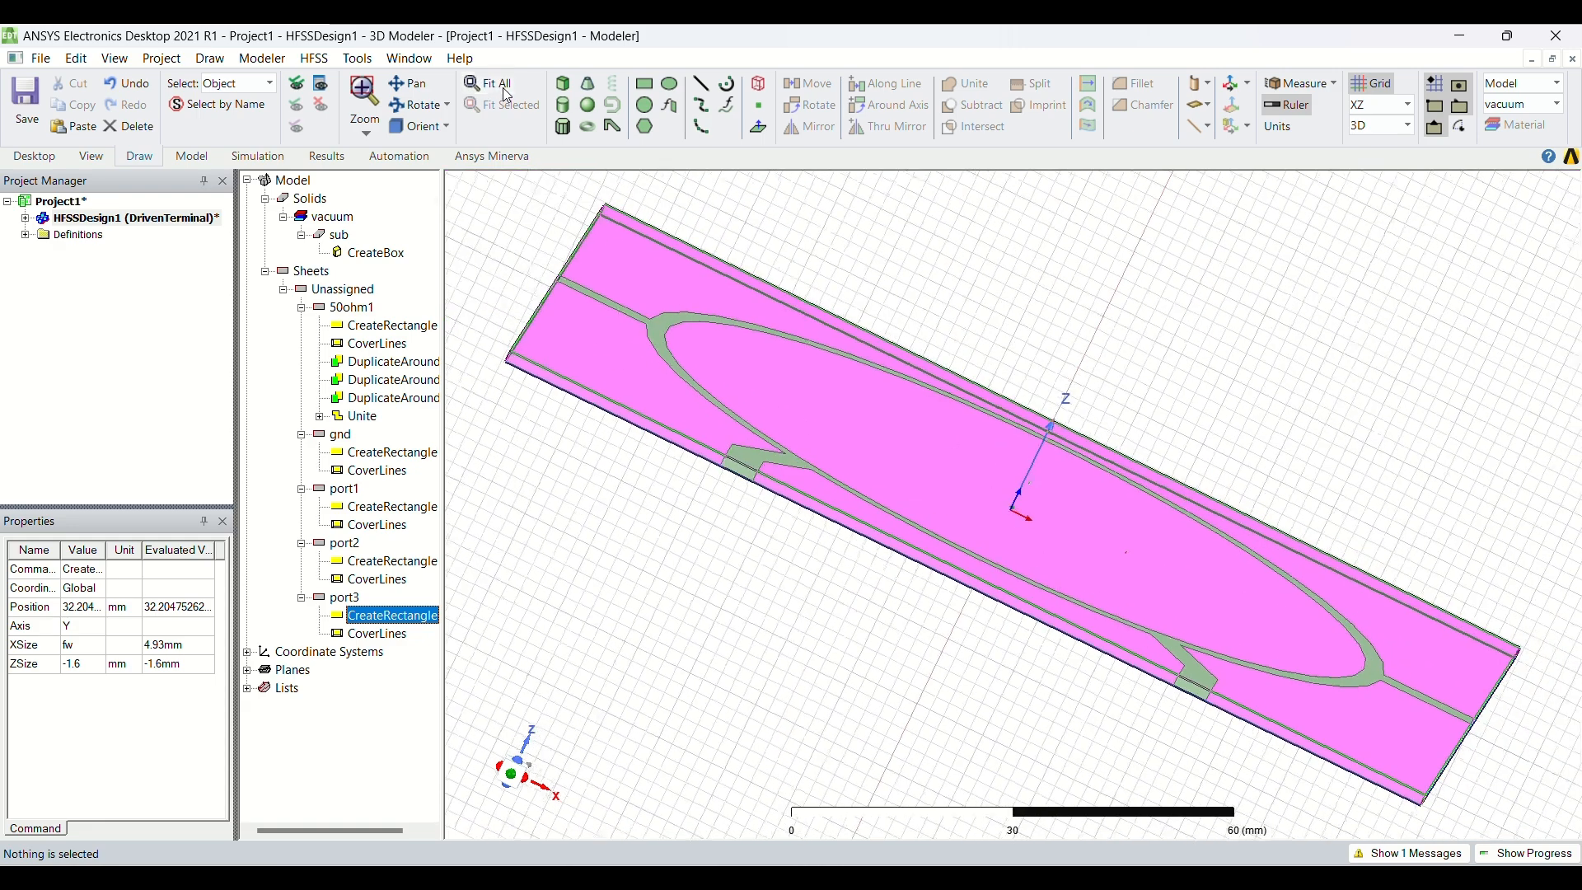
{"action": "left_click", "coordinate": [416, 105]}
{"action": "left_click_drag", "start_coordinate": [1370, 648], "coordinate": [1210, 624]}
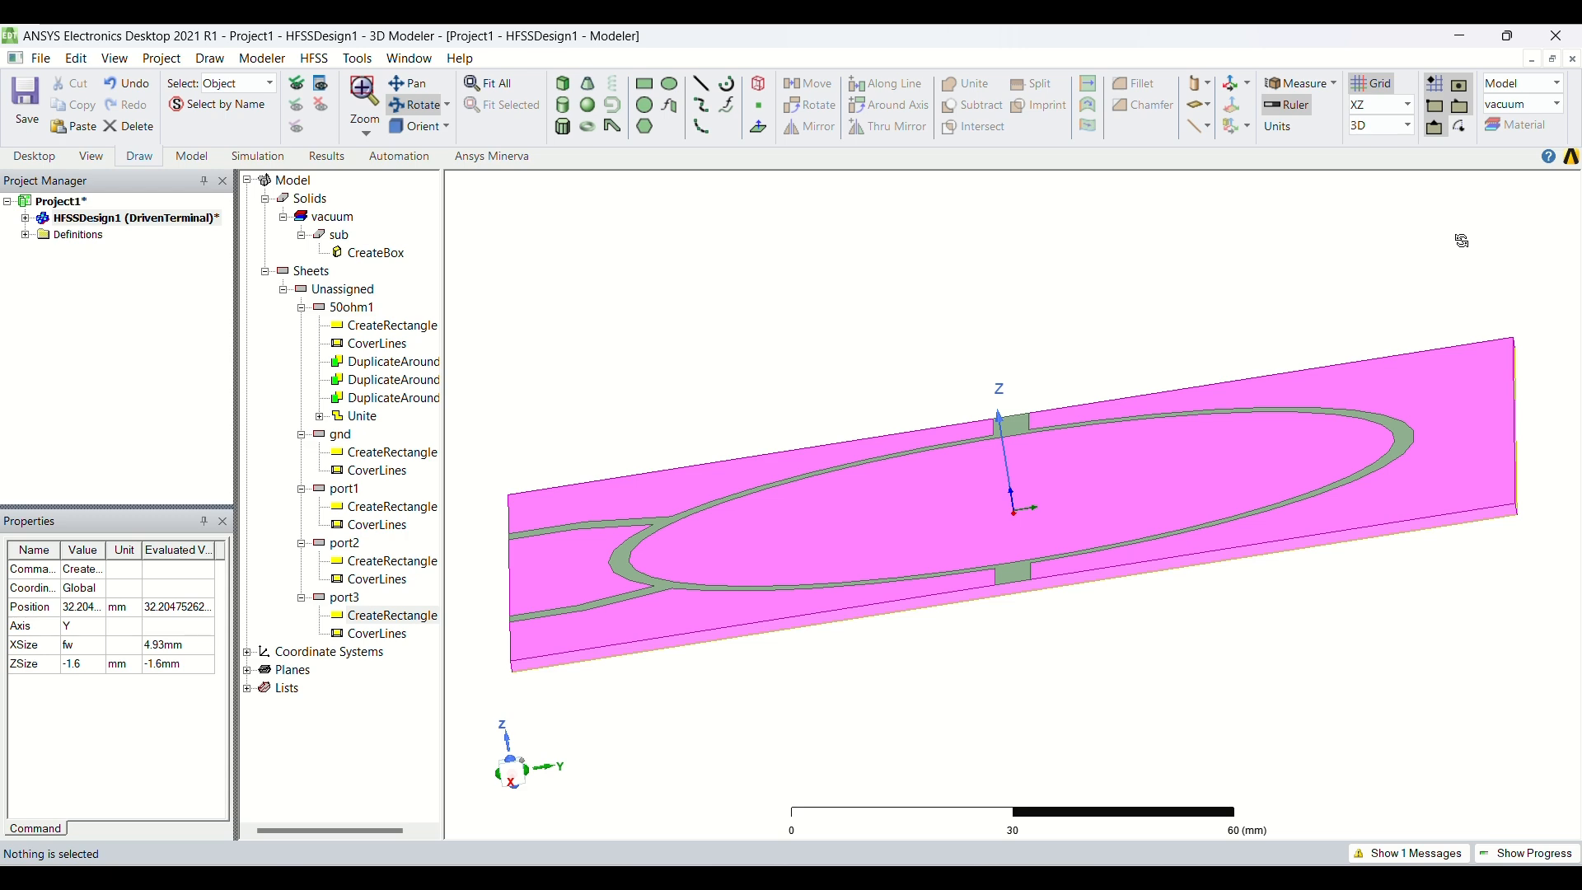
{"action": "left_click", "coordinate": [1408, 104]}
{"action": "left_click", "coordinate": [1388, 146]}
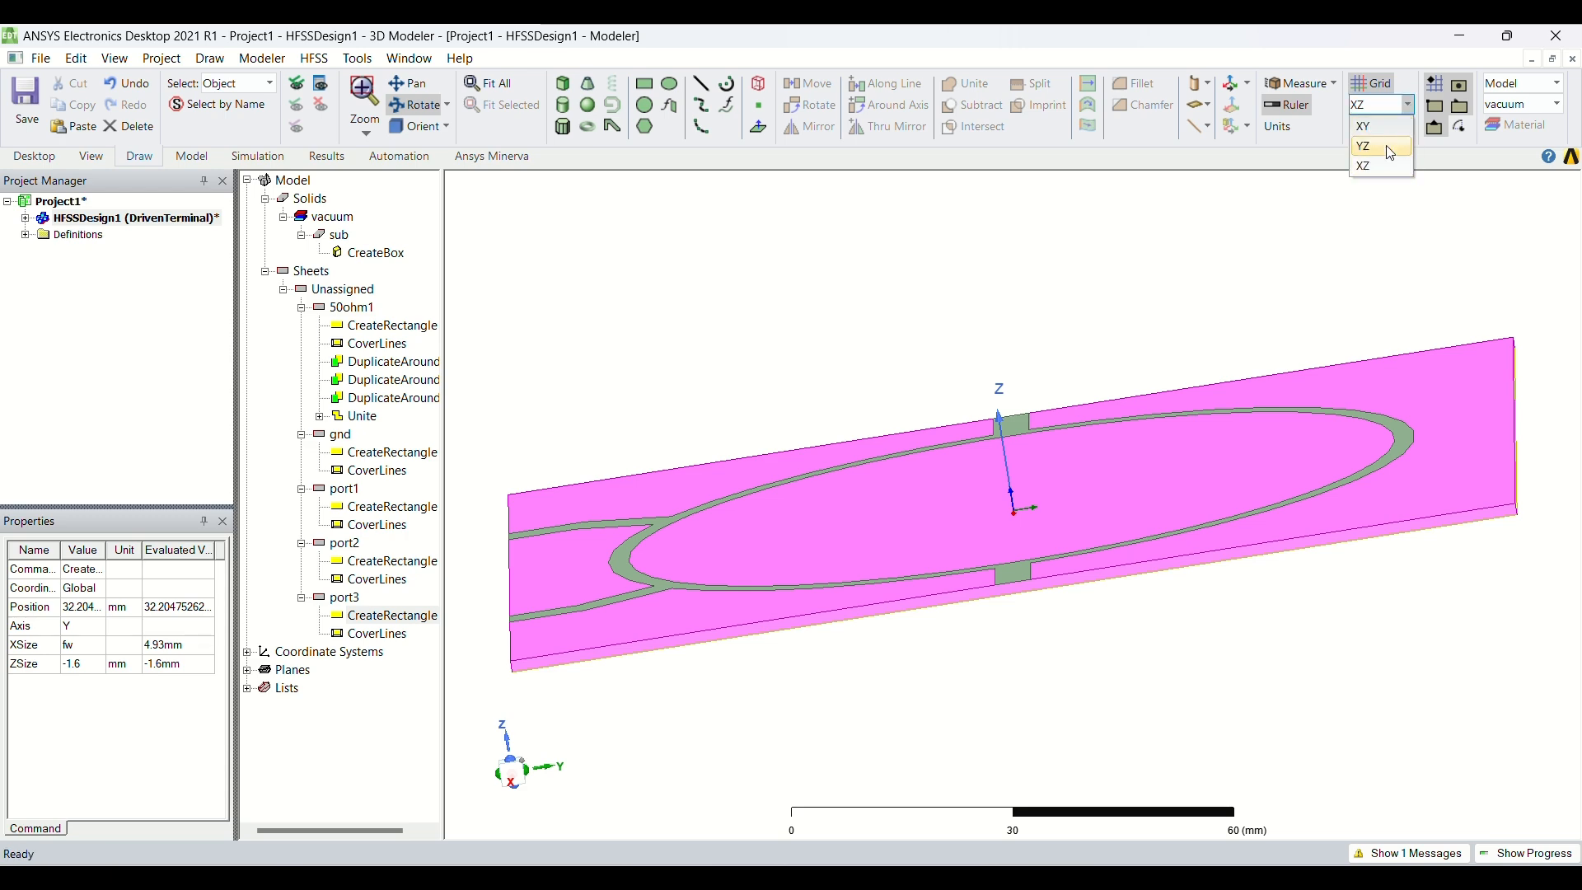
{"action": "left_click", "coordinate": [369, 137]}
{"action": "left_click", "coordinate": [412, 176]}
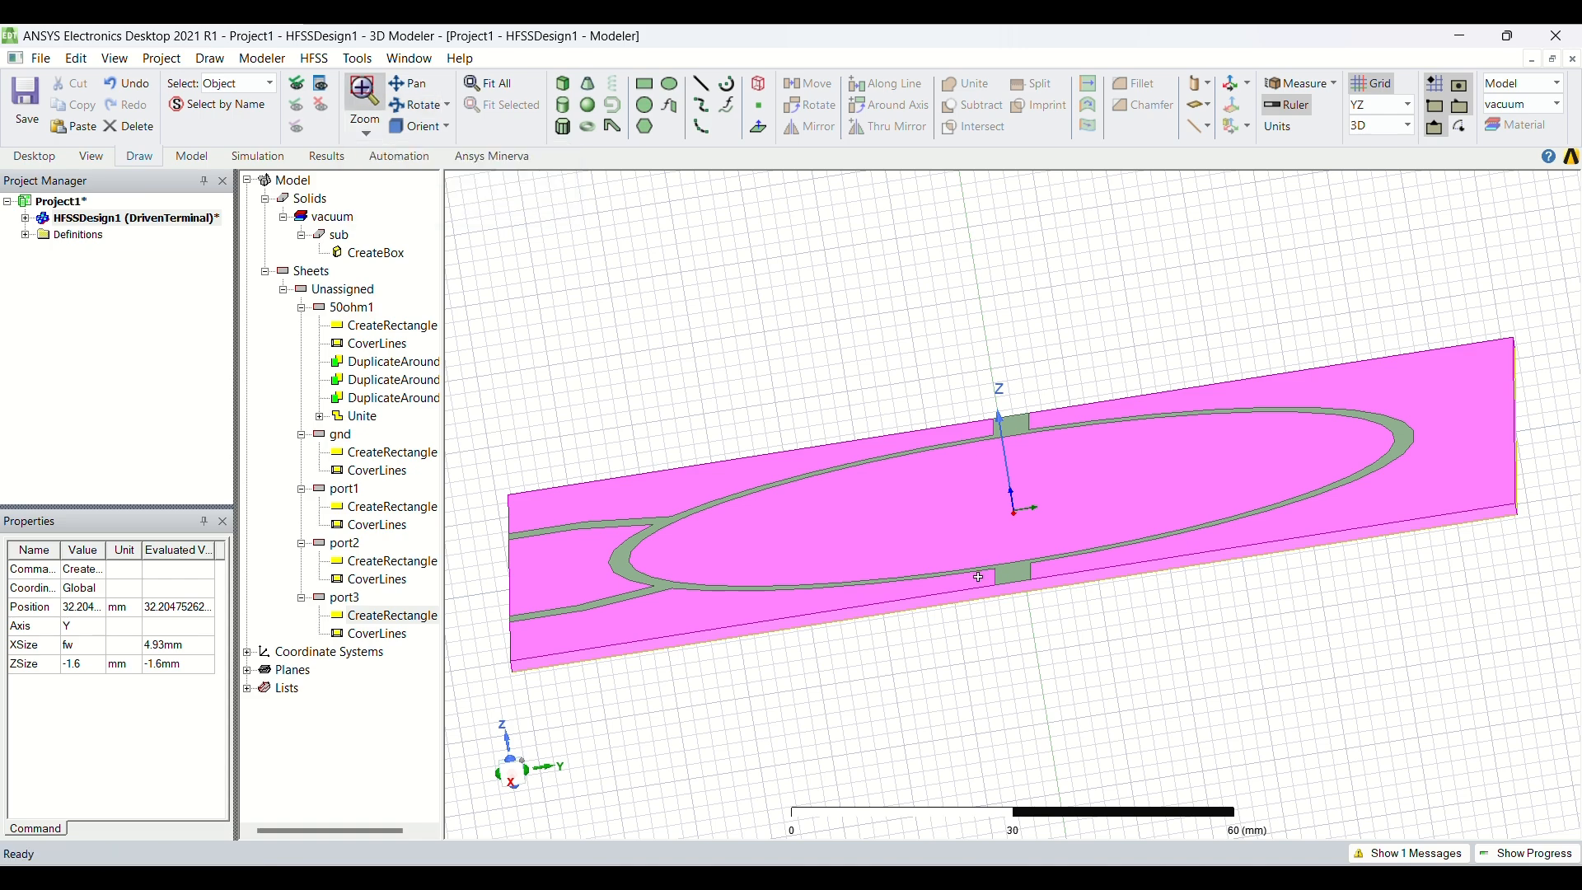
{"action": "left_click_drag", "start_coordinate": [982, 579], "coordinate": [1055, 608]}
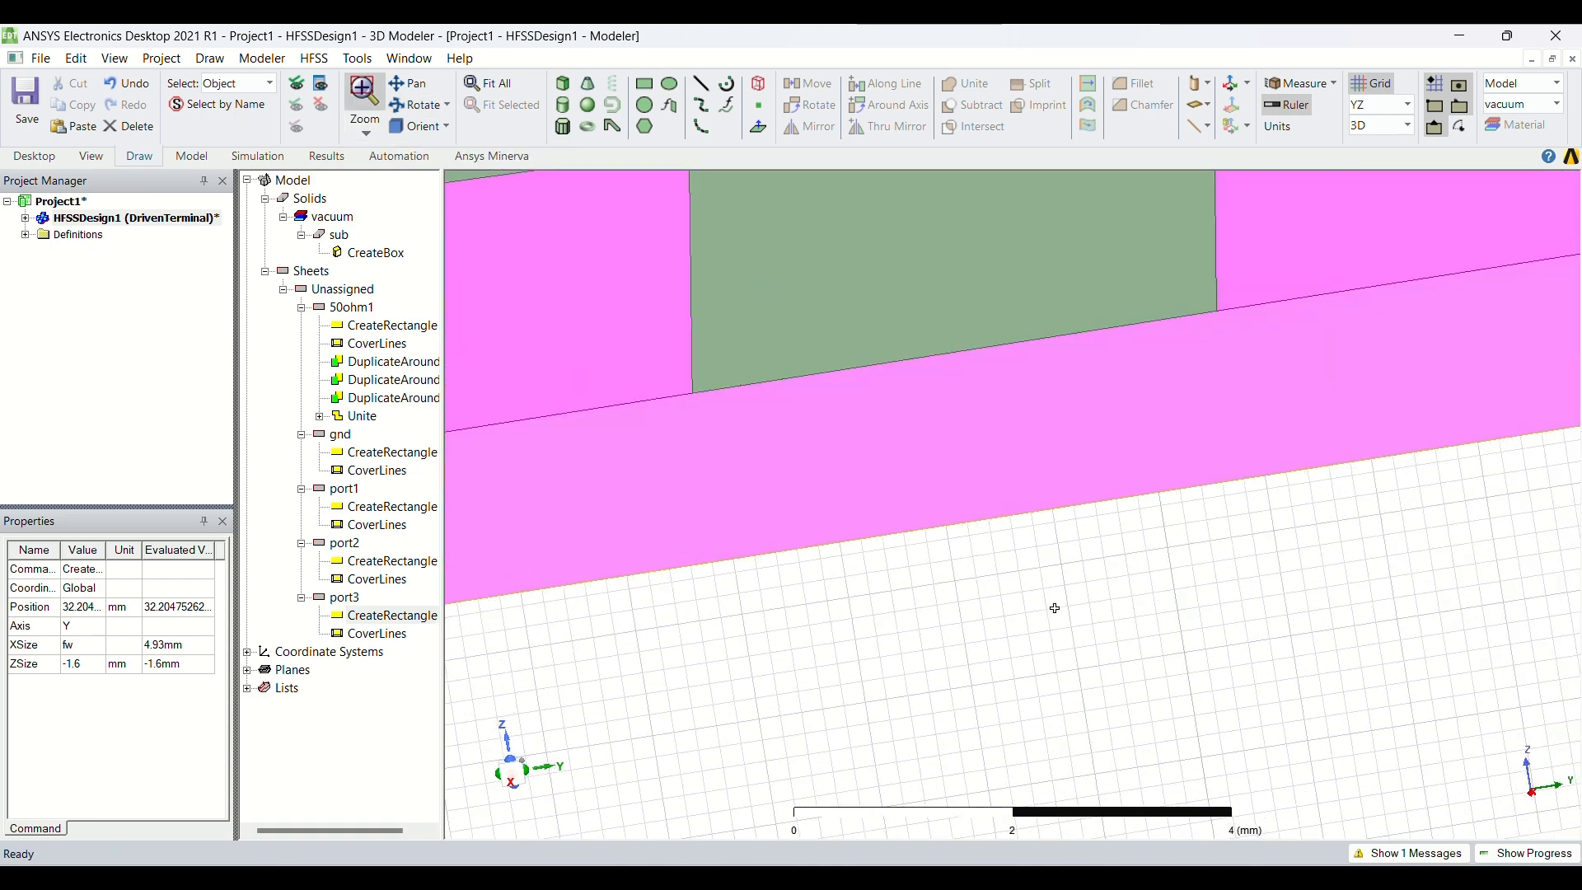
{"action": "left_click", "coordinate": [644, 83]}
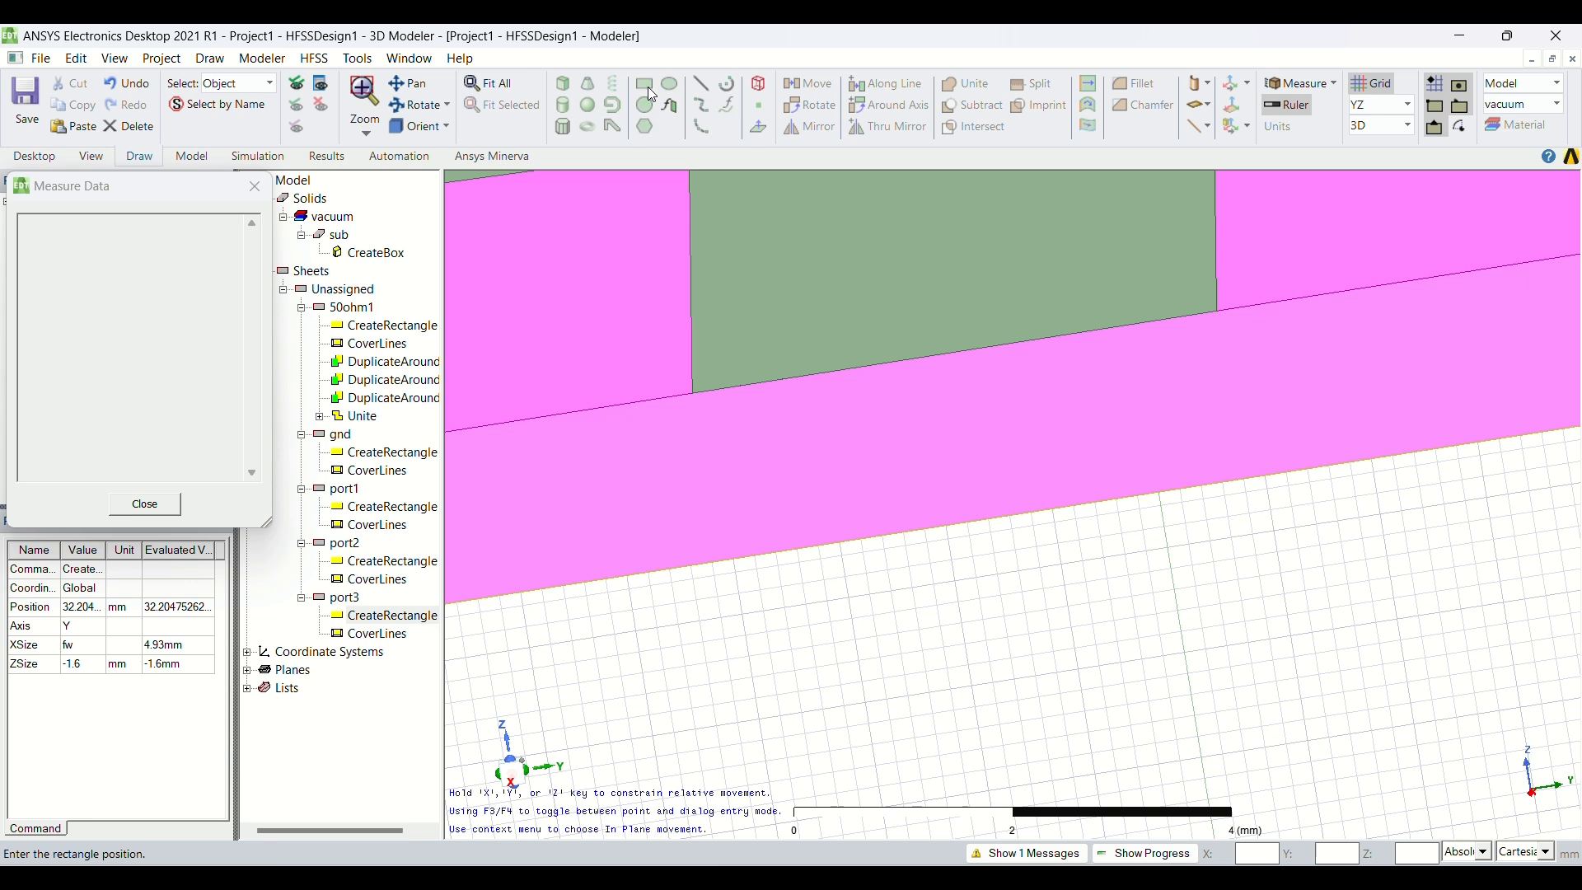
{"action": "left_click", "coordinate": [692, 393]}
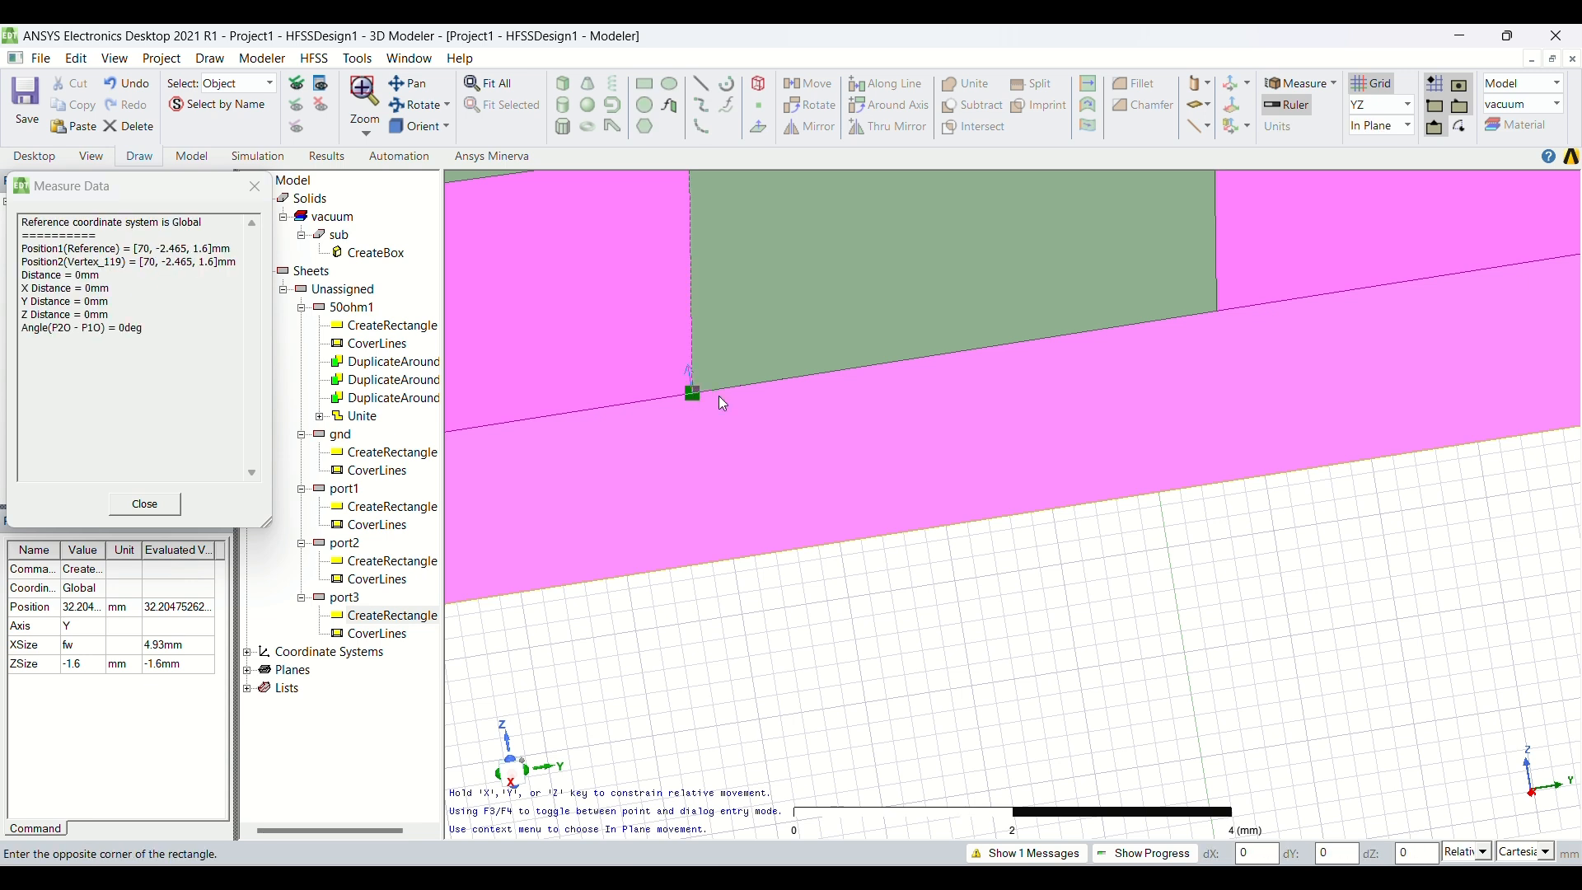
{"action": "left_click", "coordinate": [1258, 477]}
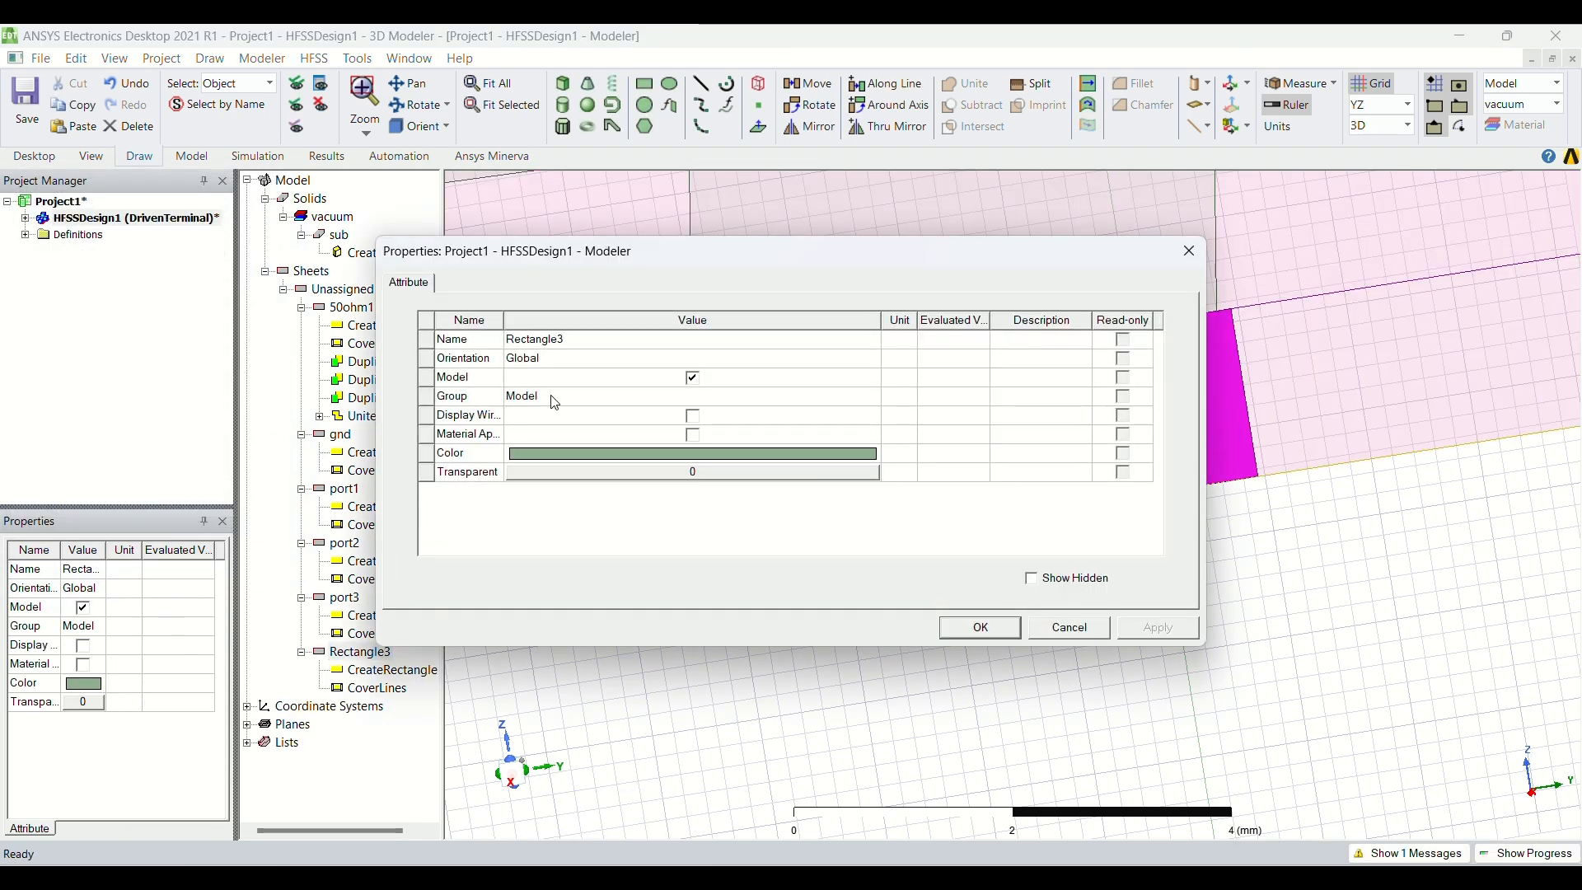
Rename the vertical rectangle at the positive-X edge as port4
{"action": "left_click", "coordinate": [614, 350]}
{"action": "left_click", "coordinate": [613, 340]}
{"action": "type", "text": "port"}
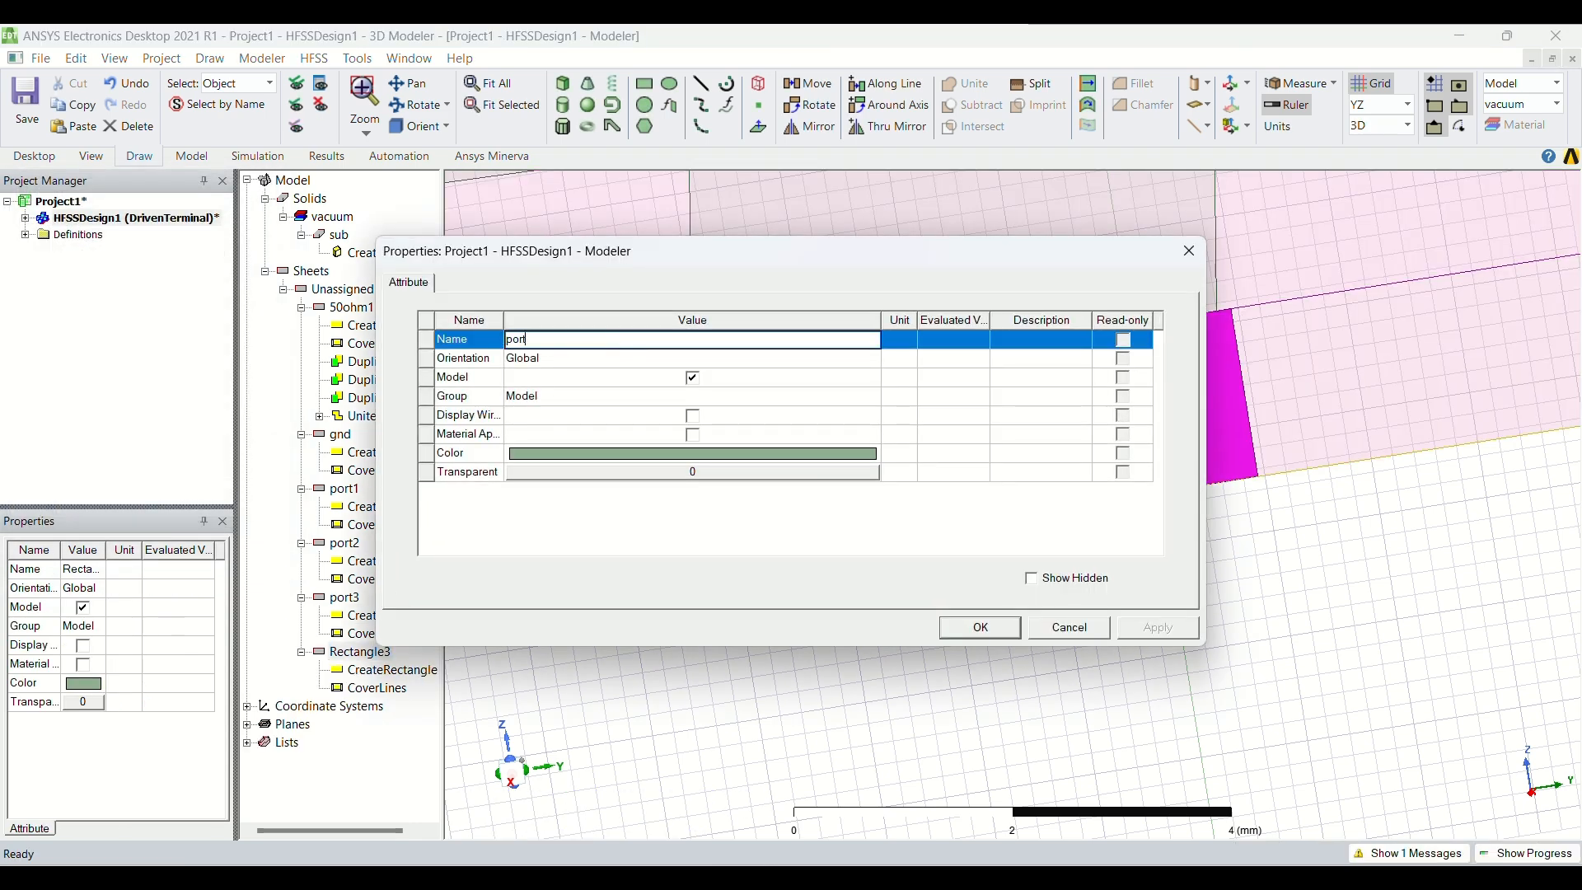
{"action": "type", "text": "4"}
{"action": "key", "text": "Return"}
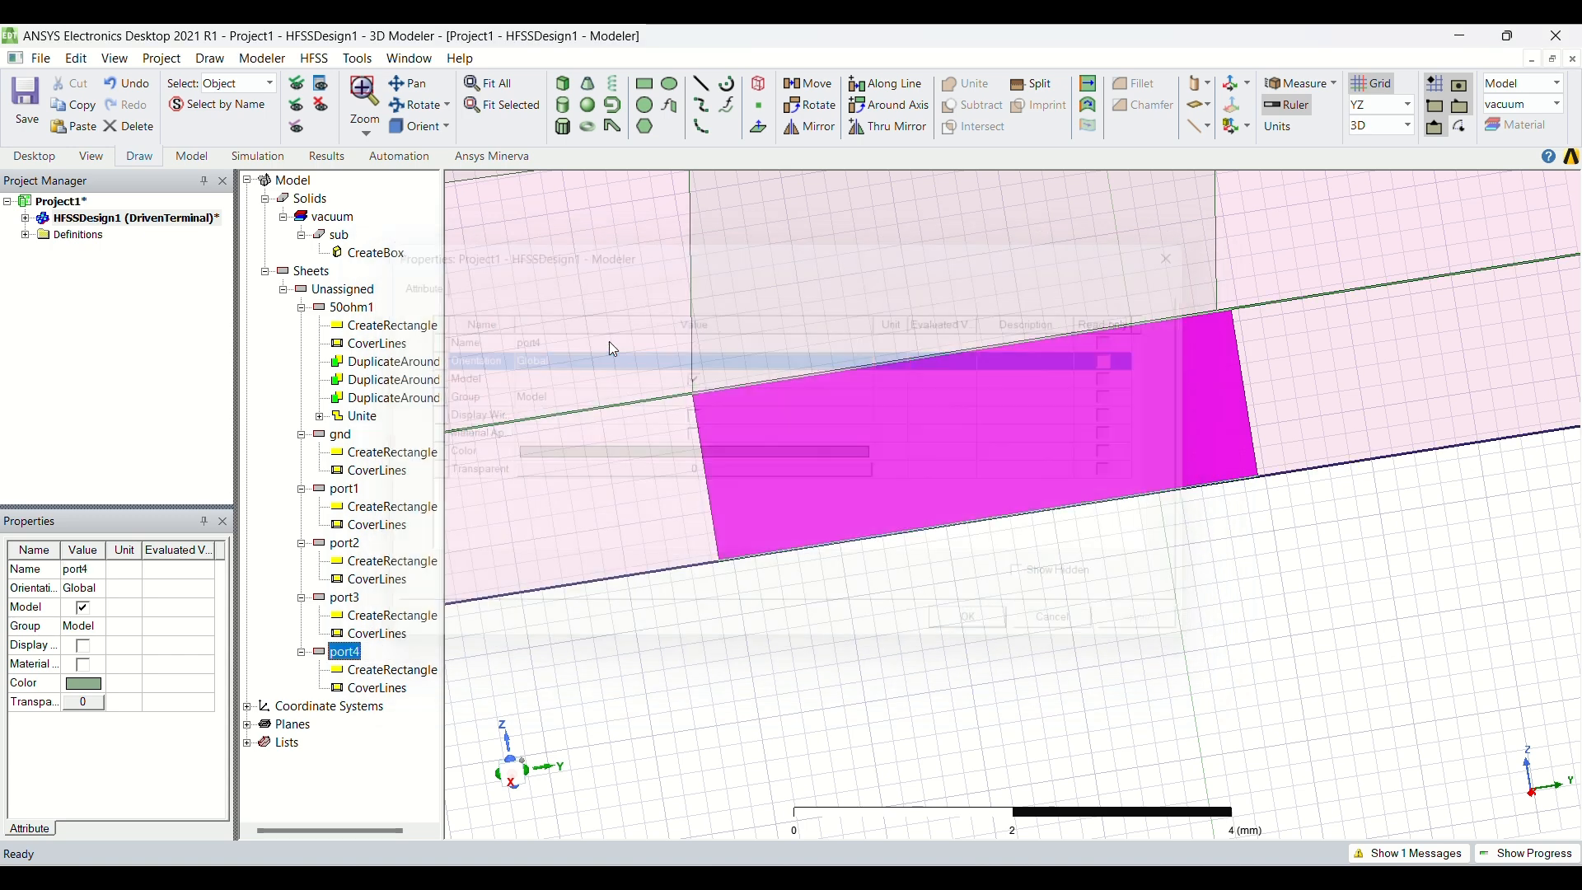
Set port4's Y size to fw
{"action": "double_click", "coordinate": [392, 669]}
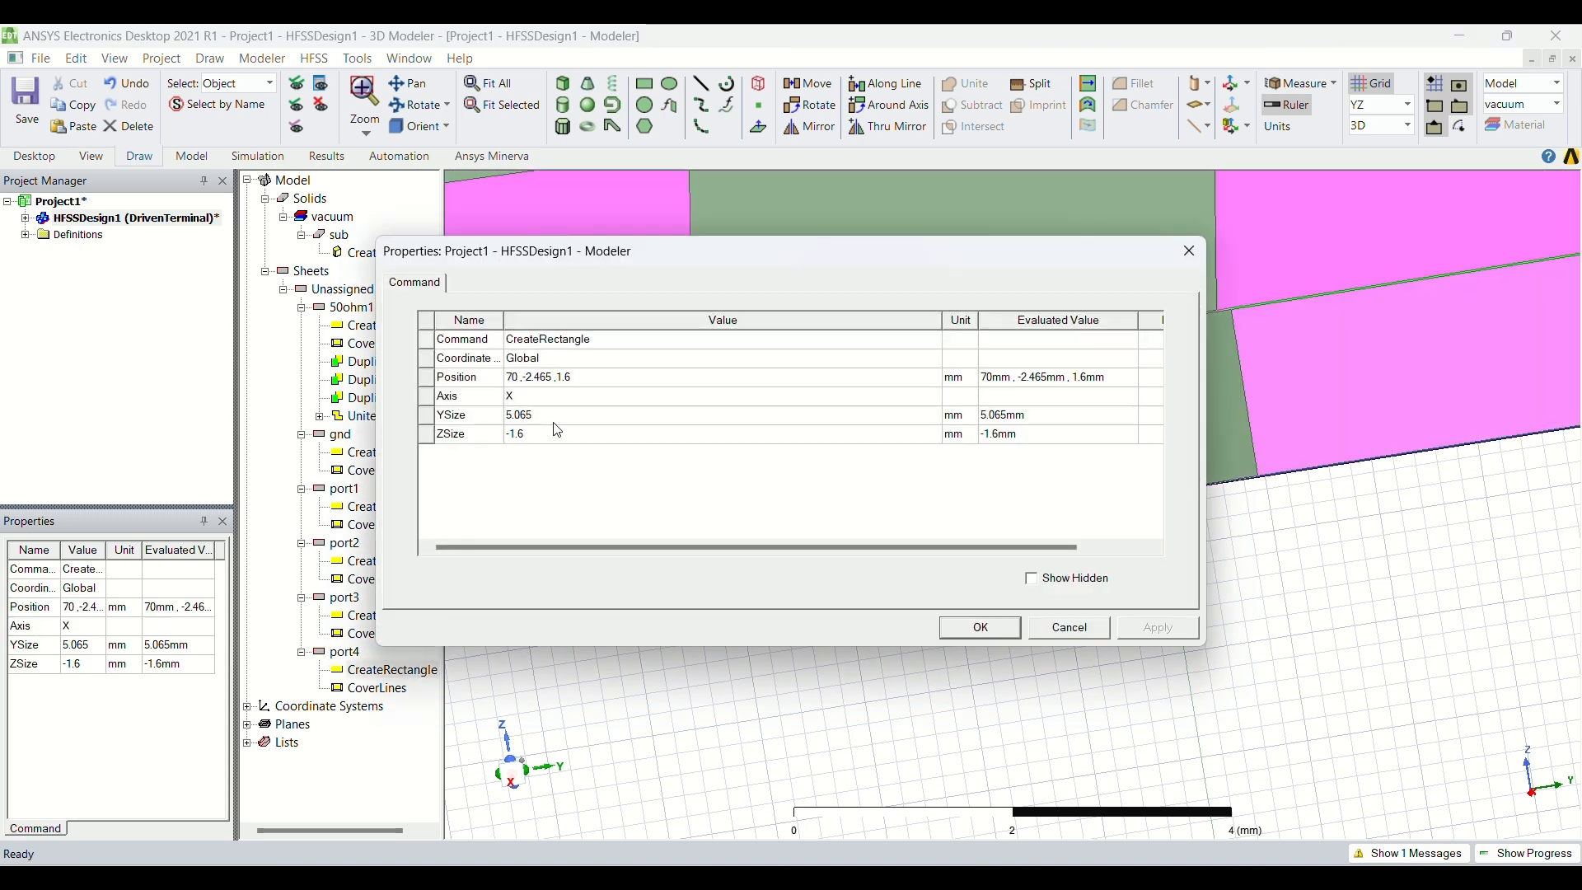
{"action": "left_click", "coordinate": [559, 415]}
{"action": "type", "text": "fw"}
{"action": "key", "text": "Return"}
{"action": "key", "text": "Return"}
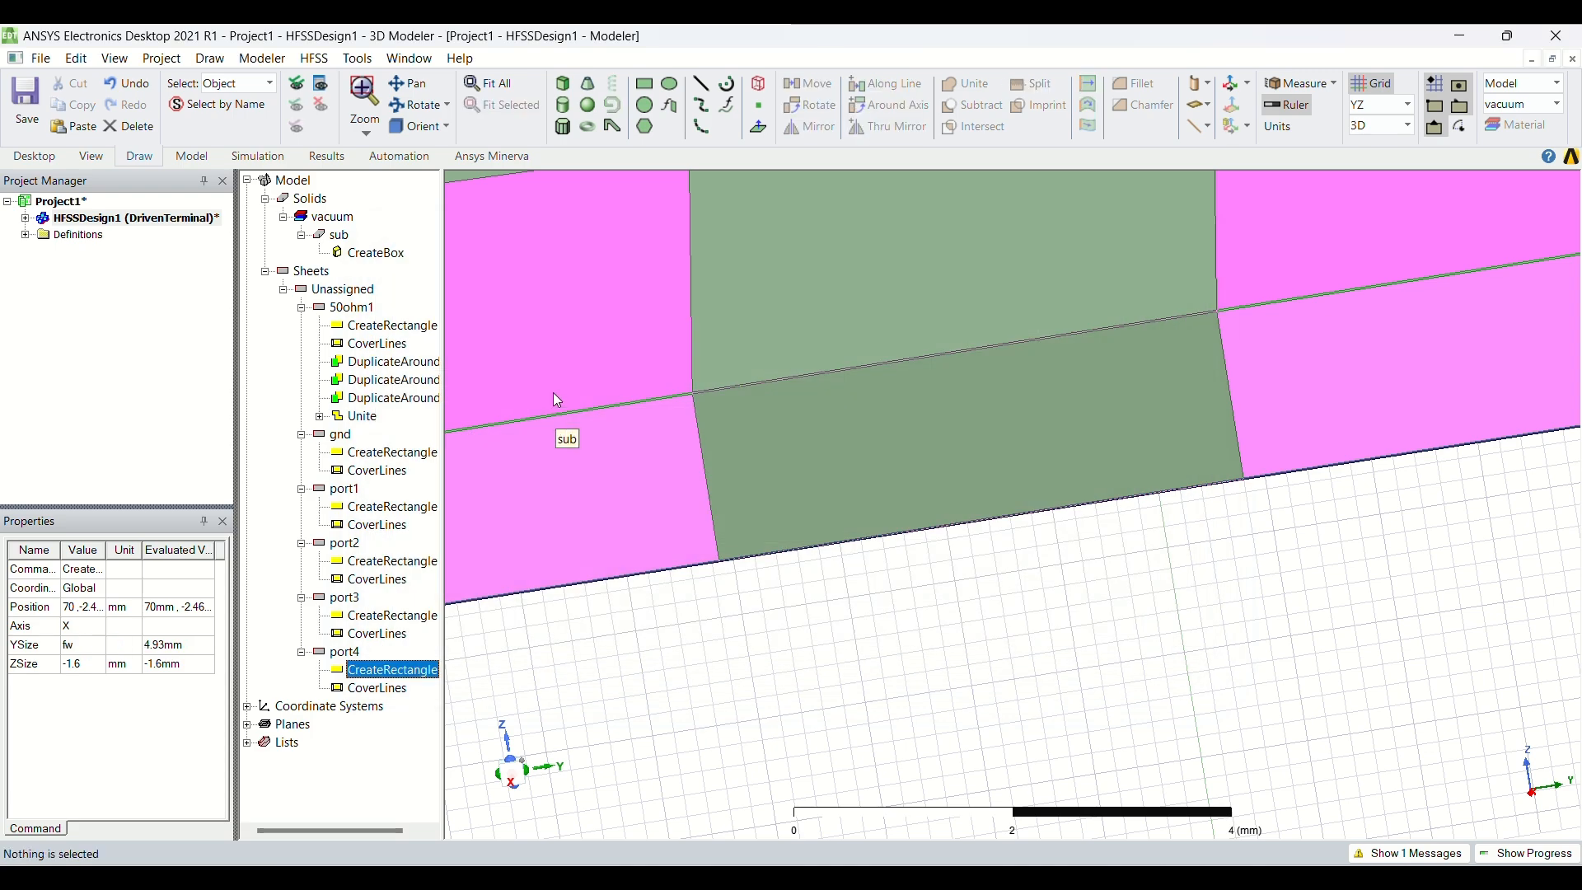
Draw a box about 40 by 35 by 30 mm near the substrate's negative-Y edge
{"action": "left_click", "coordinate": [498, 86]}
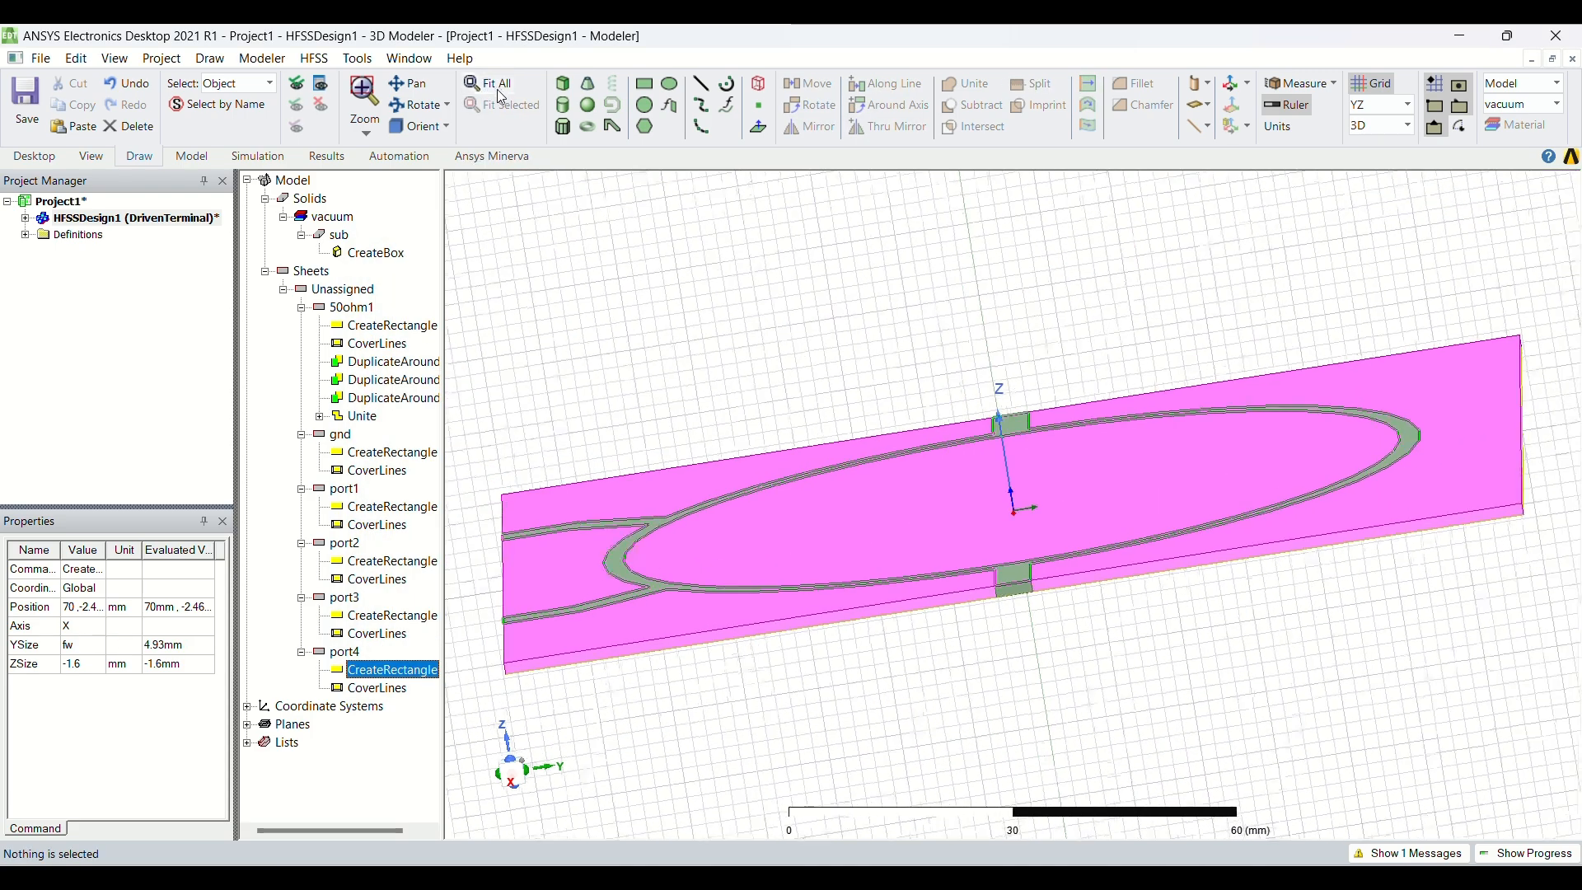
{"action": "left_click", "coordinate": [445, 126]}
{"action": "left_click", "coordinate": [441, 152]}
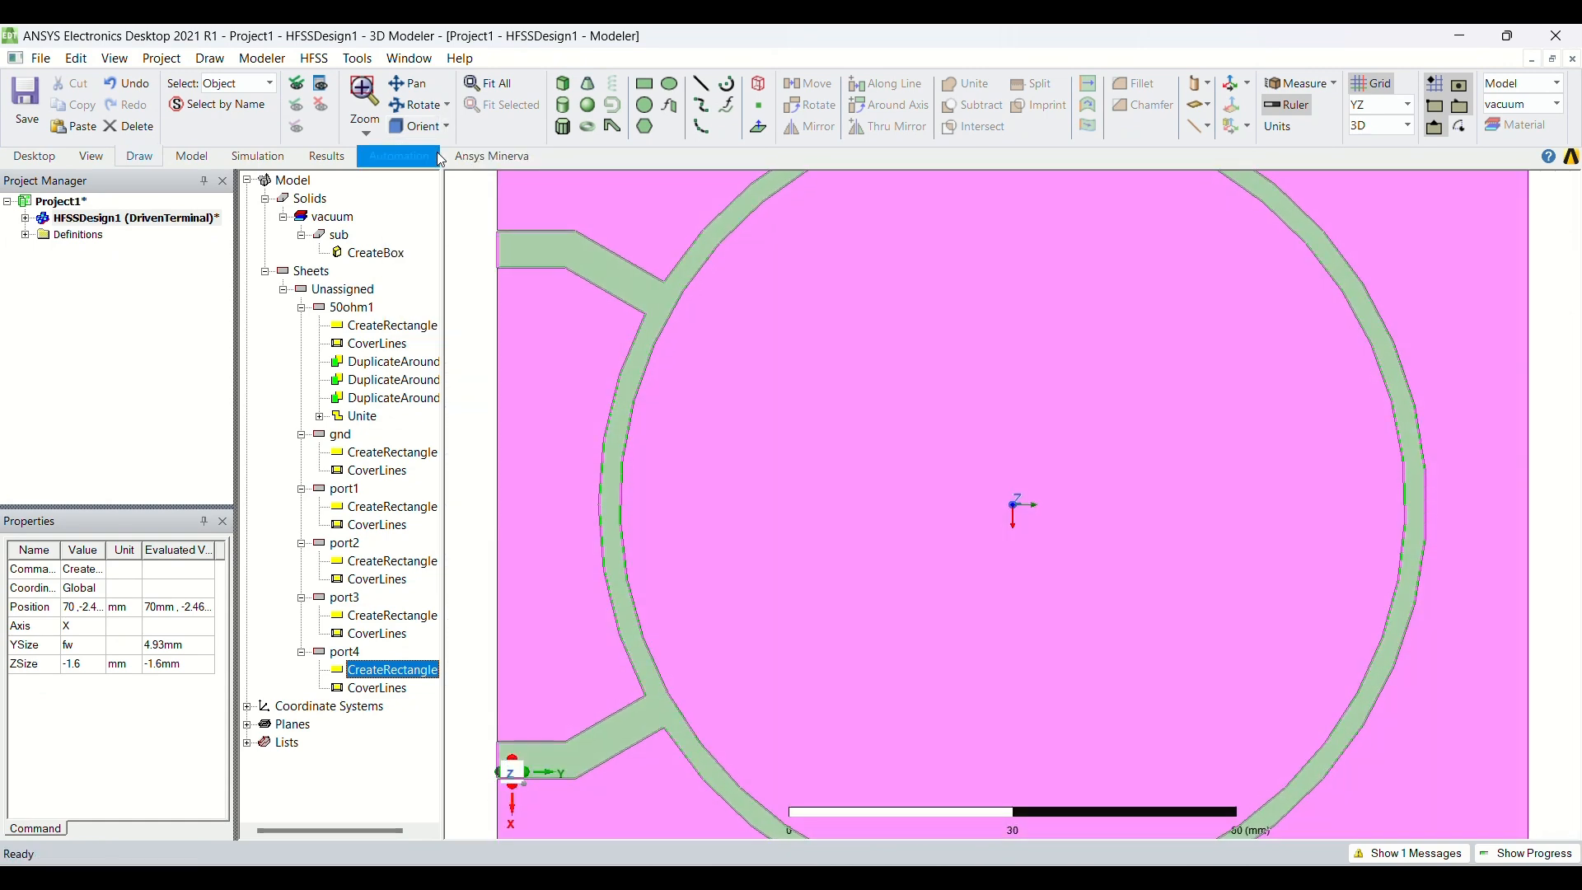
{"action": "left_click", "coordinate": [493, 85]}
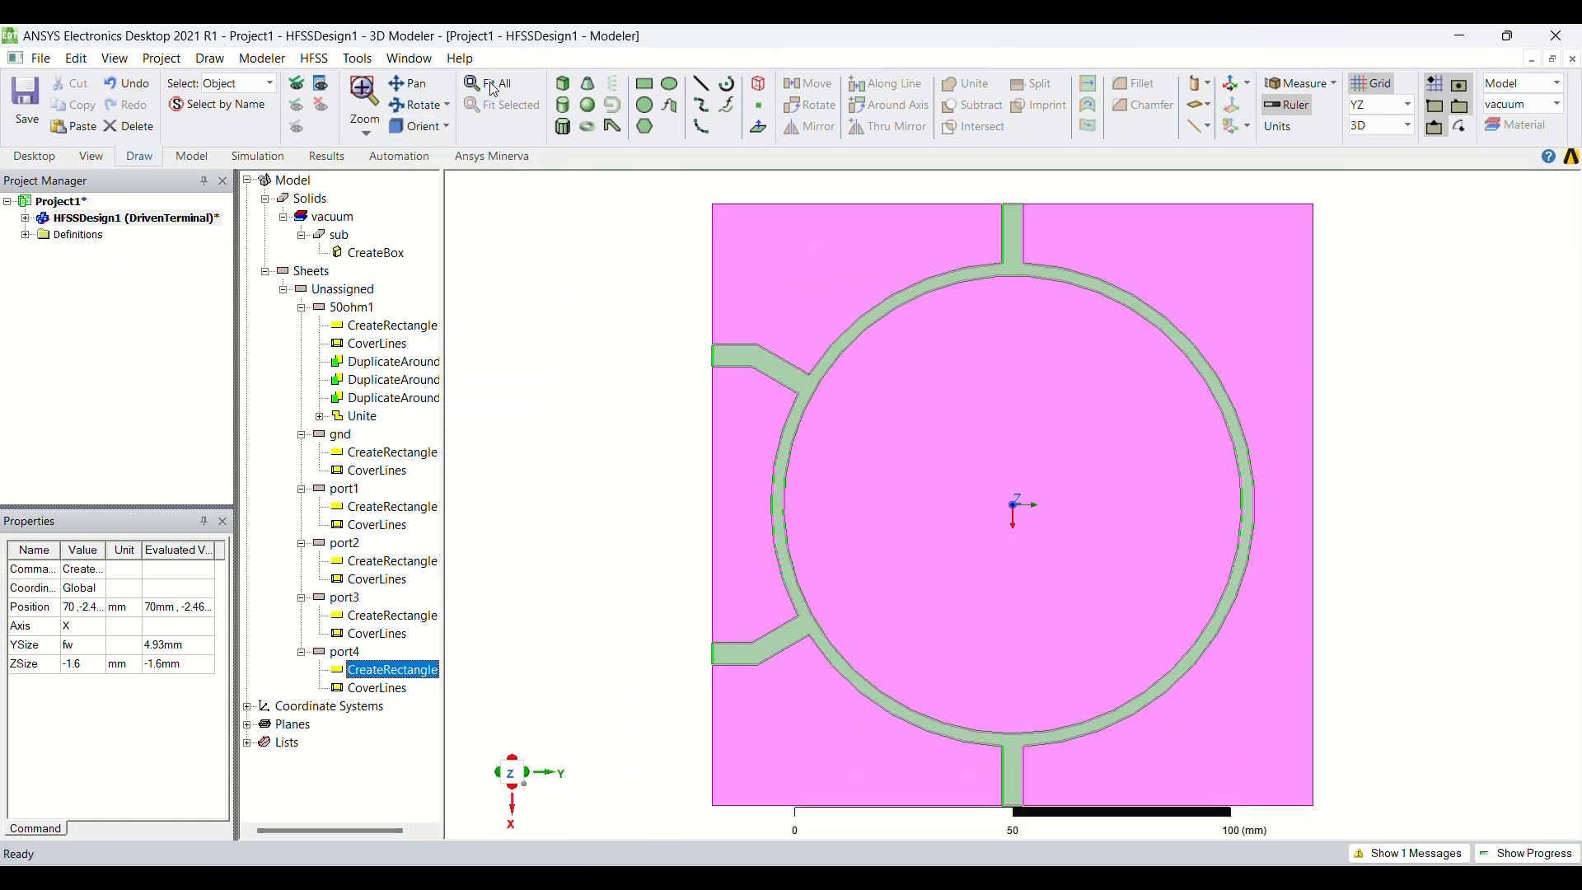
{"action": "left_click", "coordinate": [417, 126]}
{"action": "left_click", "coordinate": [564, 85]}
{"action": "left_click", "coordinate": [625, 313]}
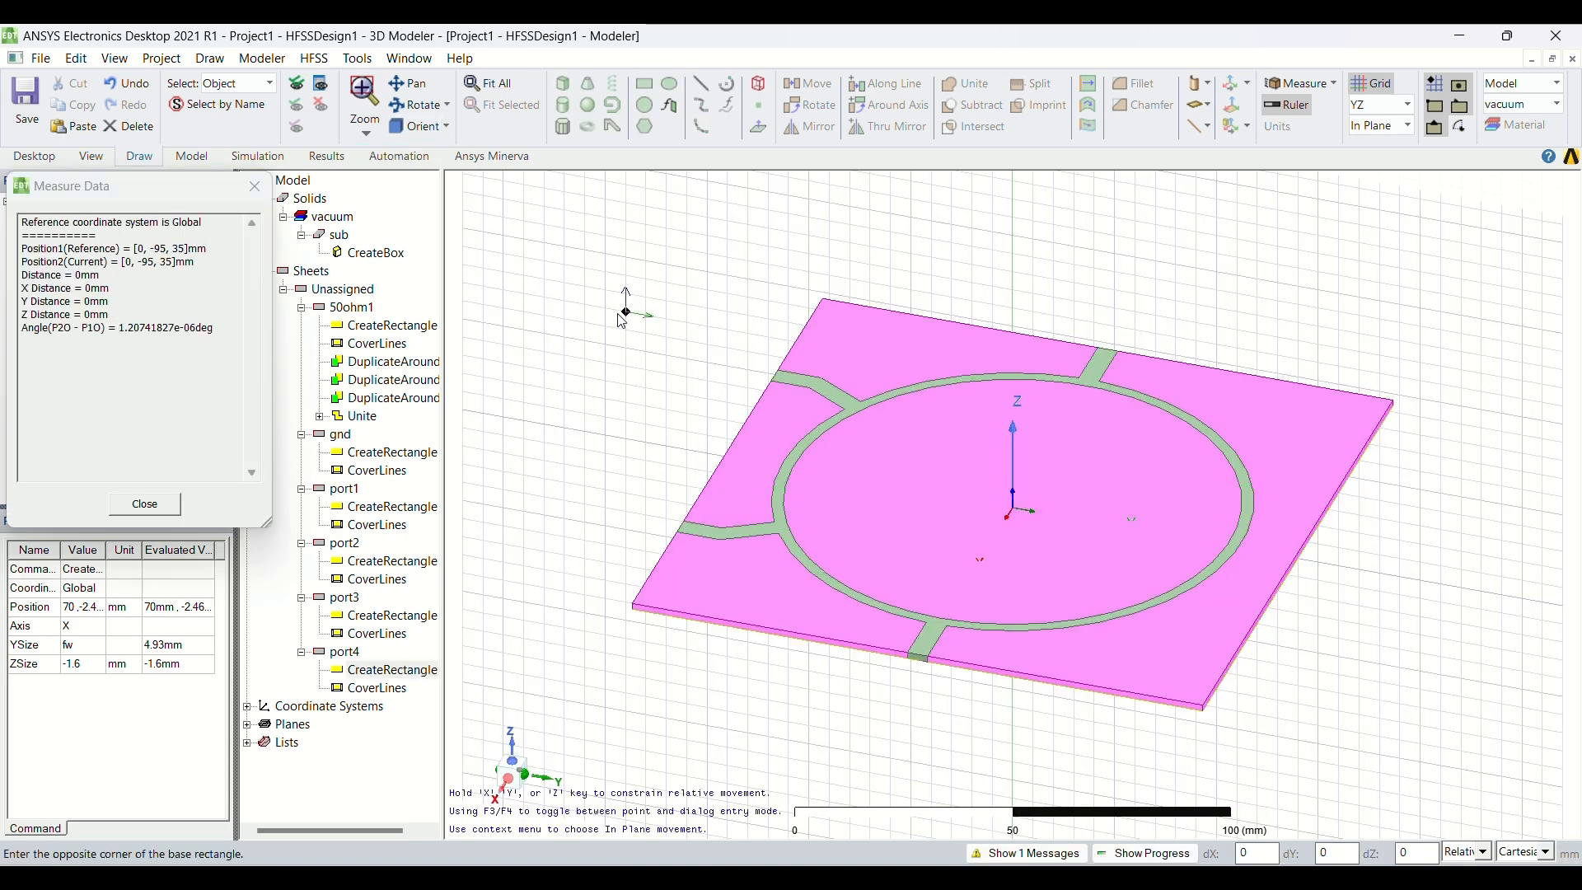
{"action": "left_click", "coordinate": [765, 446]}
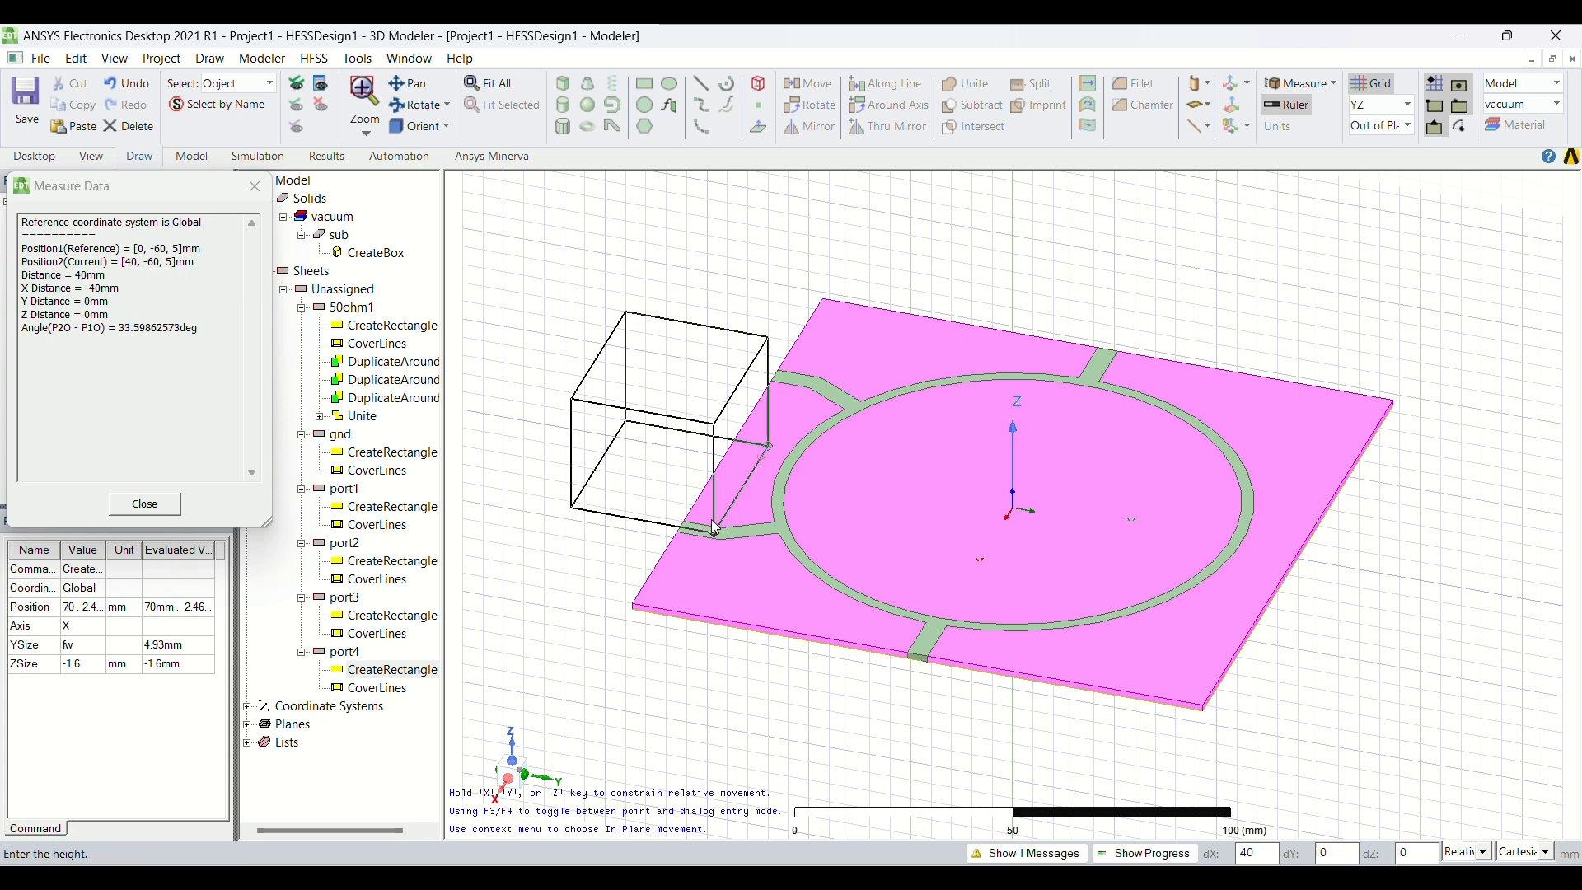
{"action": "left_click", "coordinate": [715, 529]}
Rename the new box as radiation_box and set its transparency to 0.95
{"action": "double_click", "coordinate": [349, 235]}
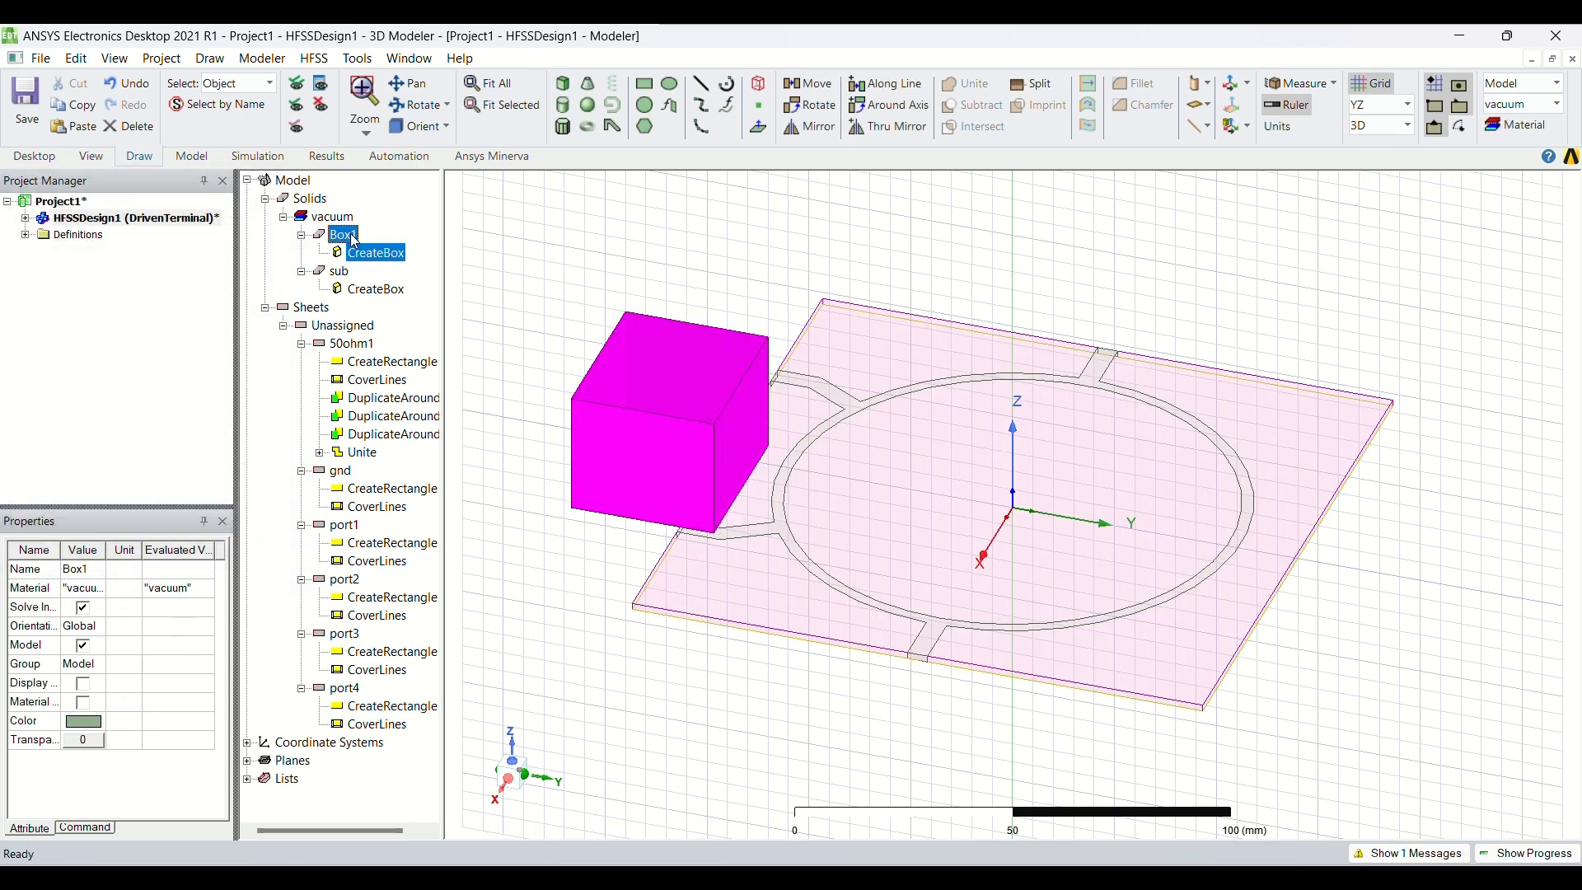
{"action": "left_click", "coordinate": [554, 343]}
{"action": "left_click", "coordinate": [556, 341]}
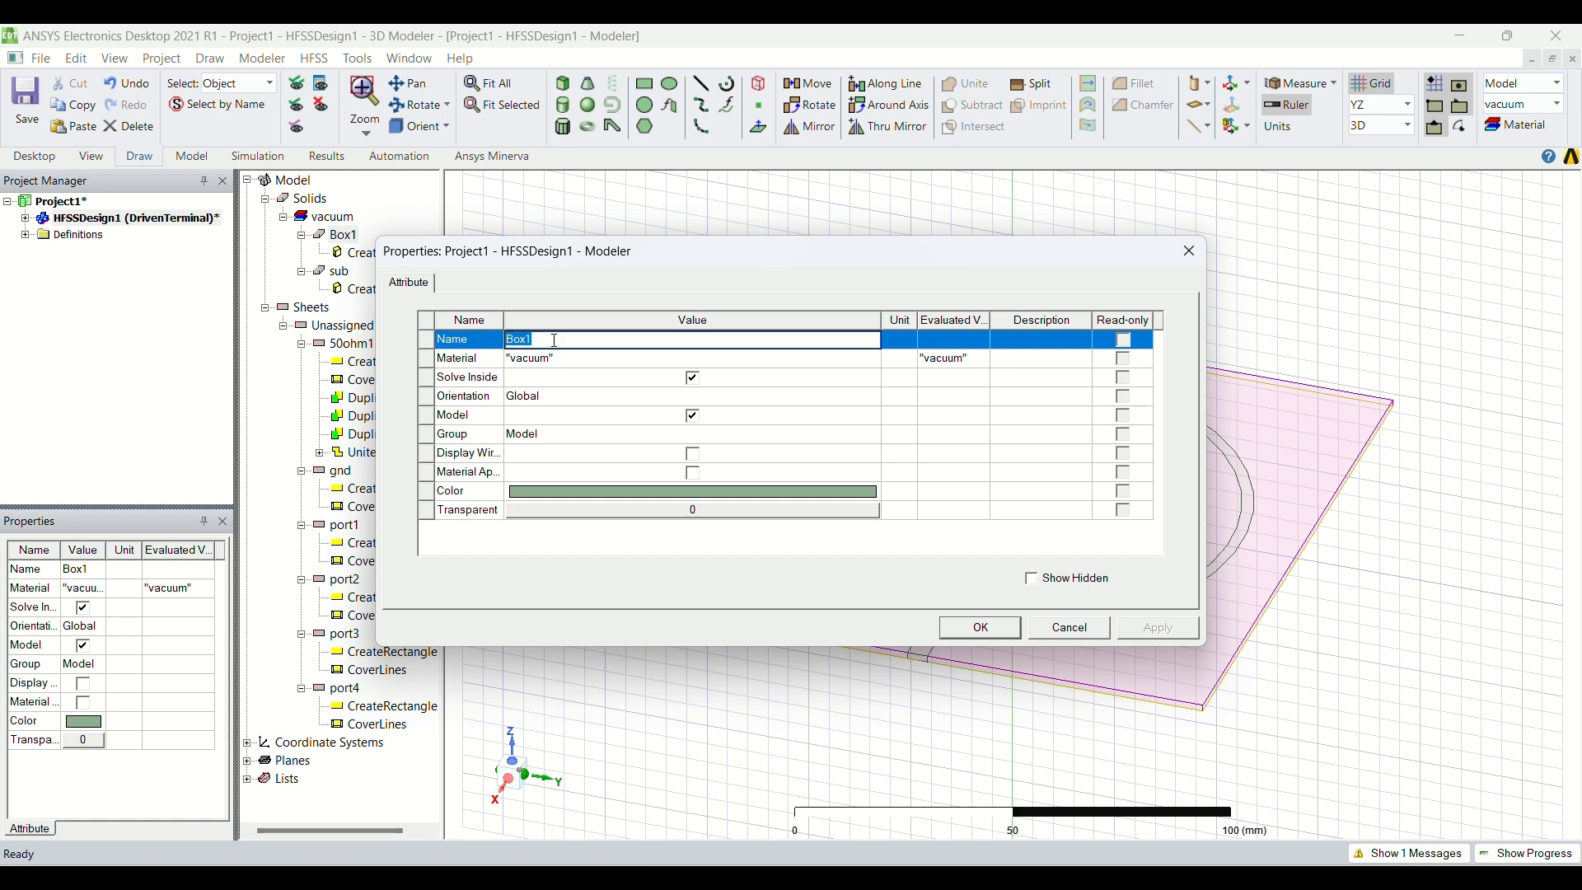
{"action": "key", "text": "BackSpace"}
{"action": "type", "text": "radiation_box"}
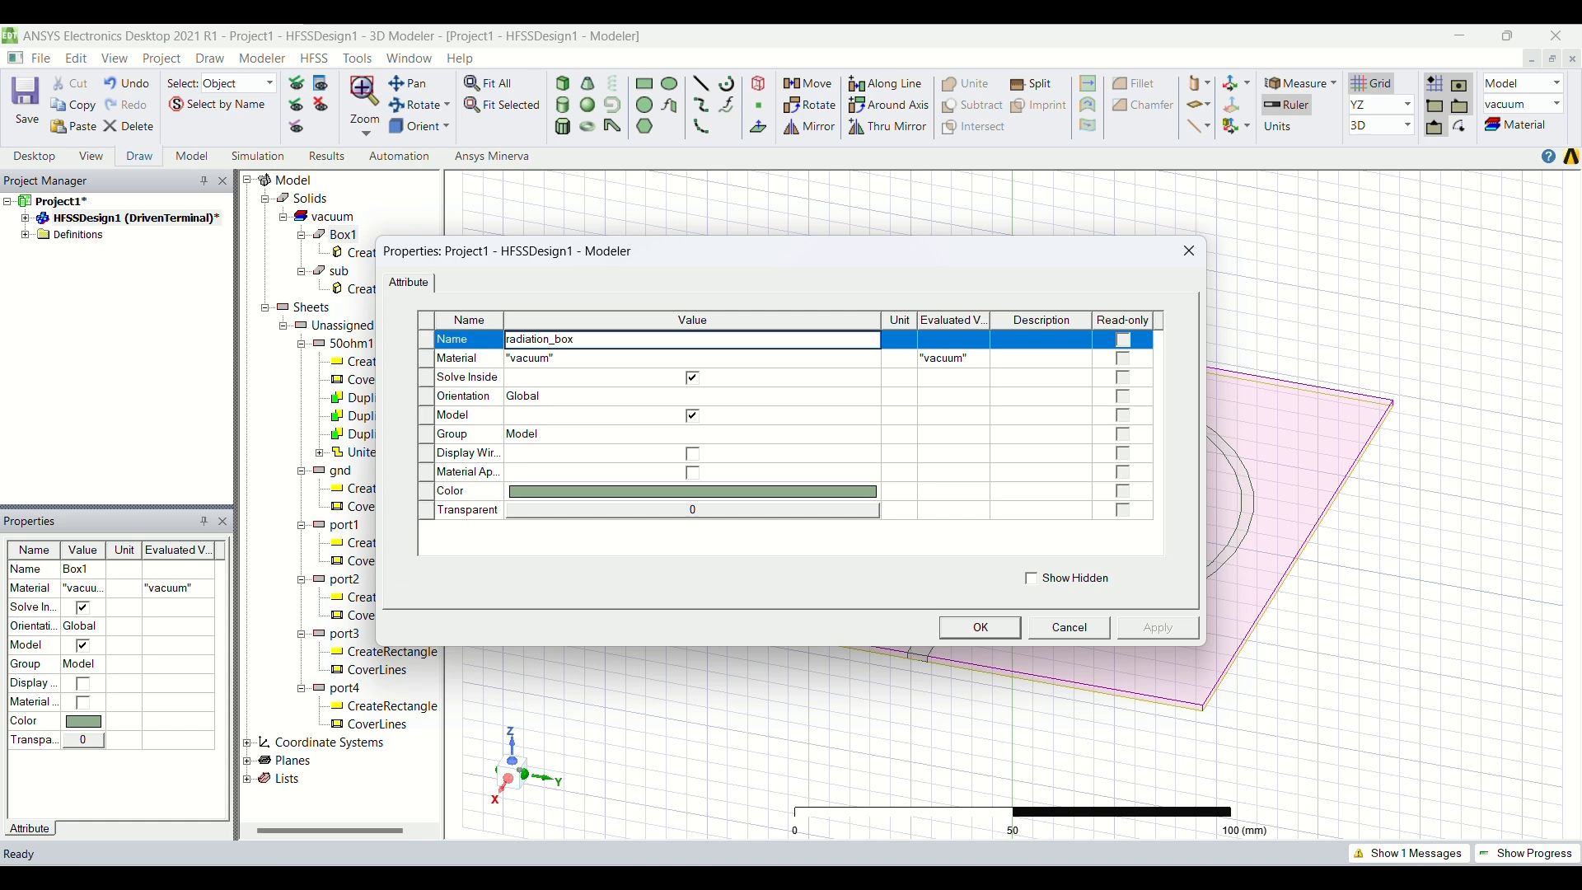
{"action": "left_click", "coordinate": [680, 511]}
{"action": "type", "text": ".95"}
{"action": "key", "text": "Return"}
{"action": "key", "text": "Return"}
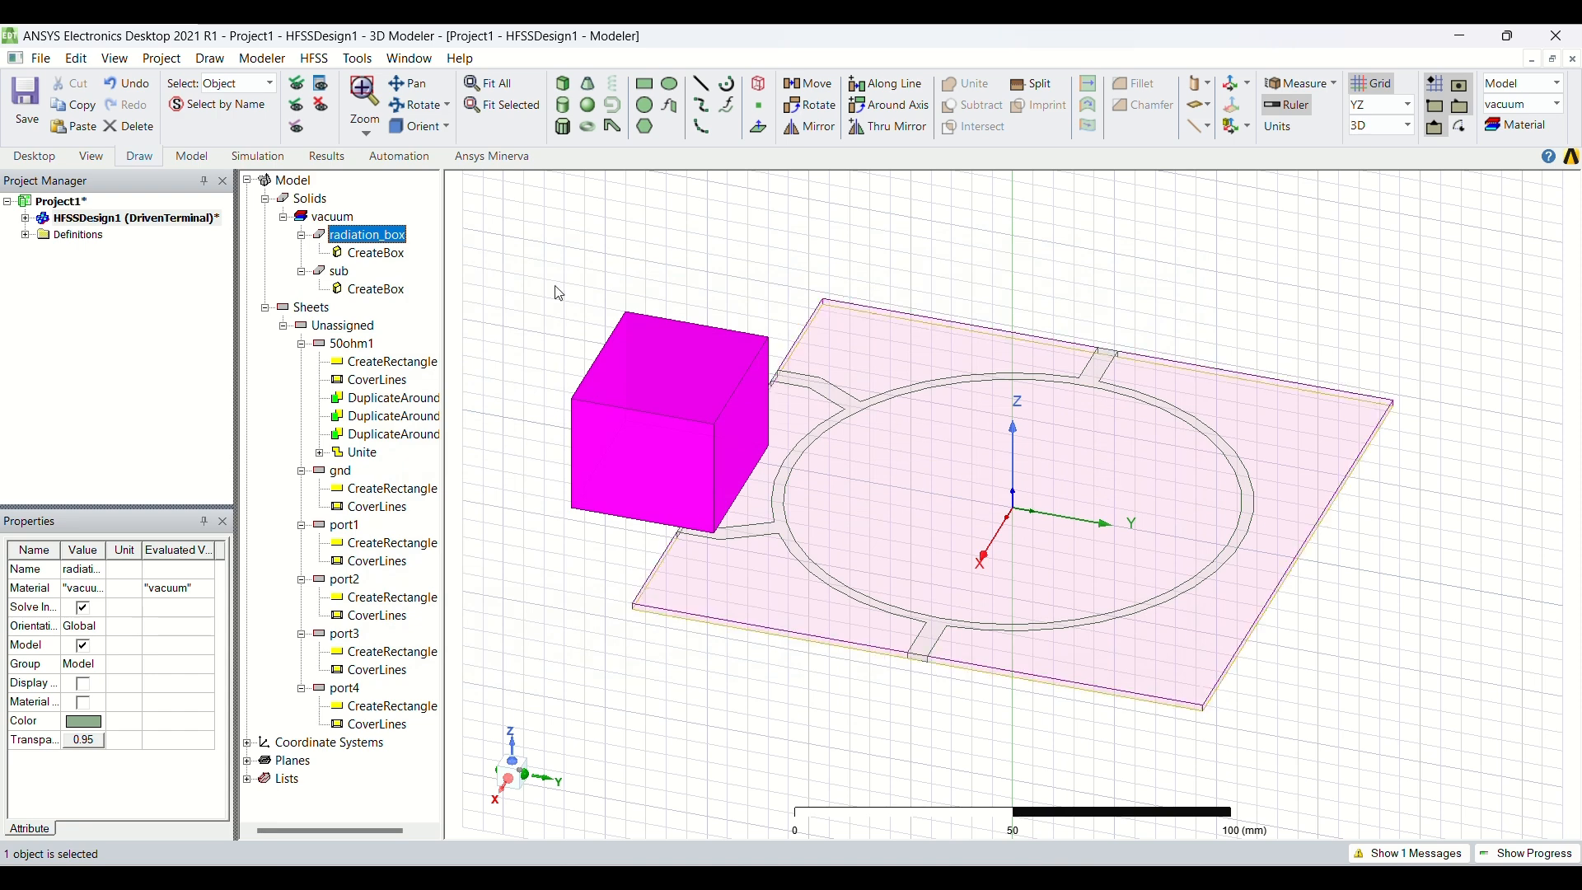
Set the radiation_box position to -90, -90, -15 mm
{"action": "double_click", "coordinate": [399, 255]}
{"action": "left_click", "coordinate": [622, 381]}
{"action": "key", "text": "BackSpace"}
{"action": "type", "text": "-90,-90,-15"}
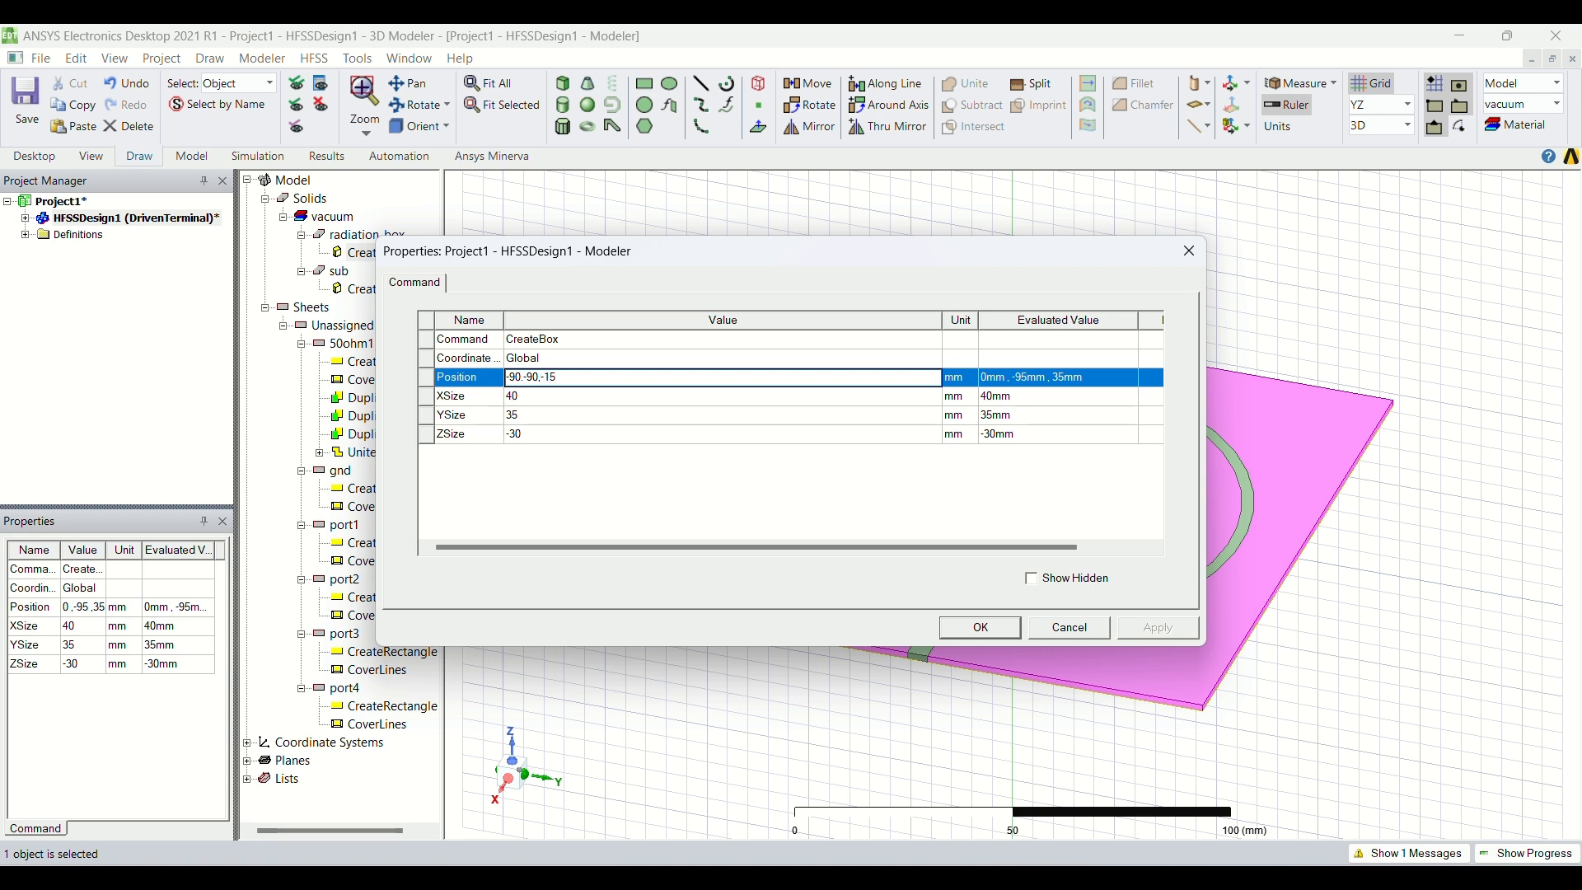
{"action": "left_click", "coordinate": [644, 396]}
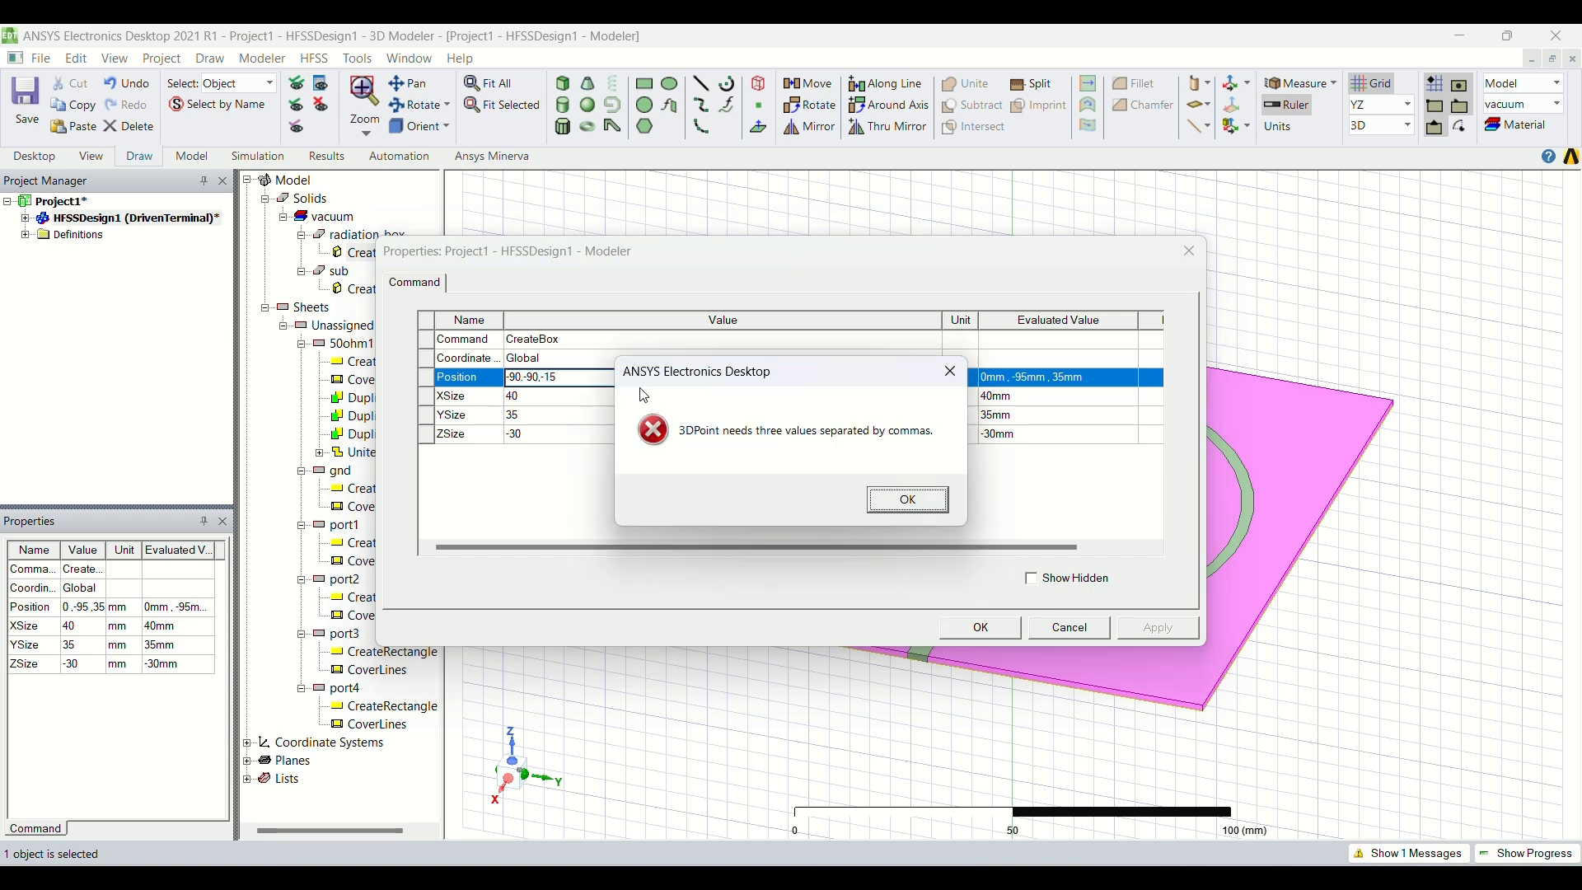
{"action": "left_click", "coordinate": [907, 499]}
{"action": "left_click", "coordinate": [618, 377]}
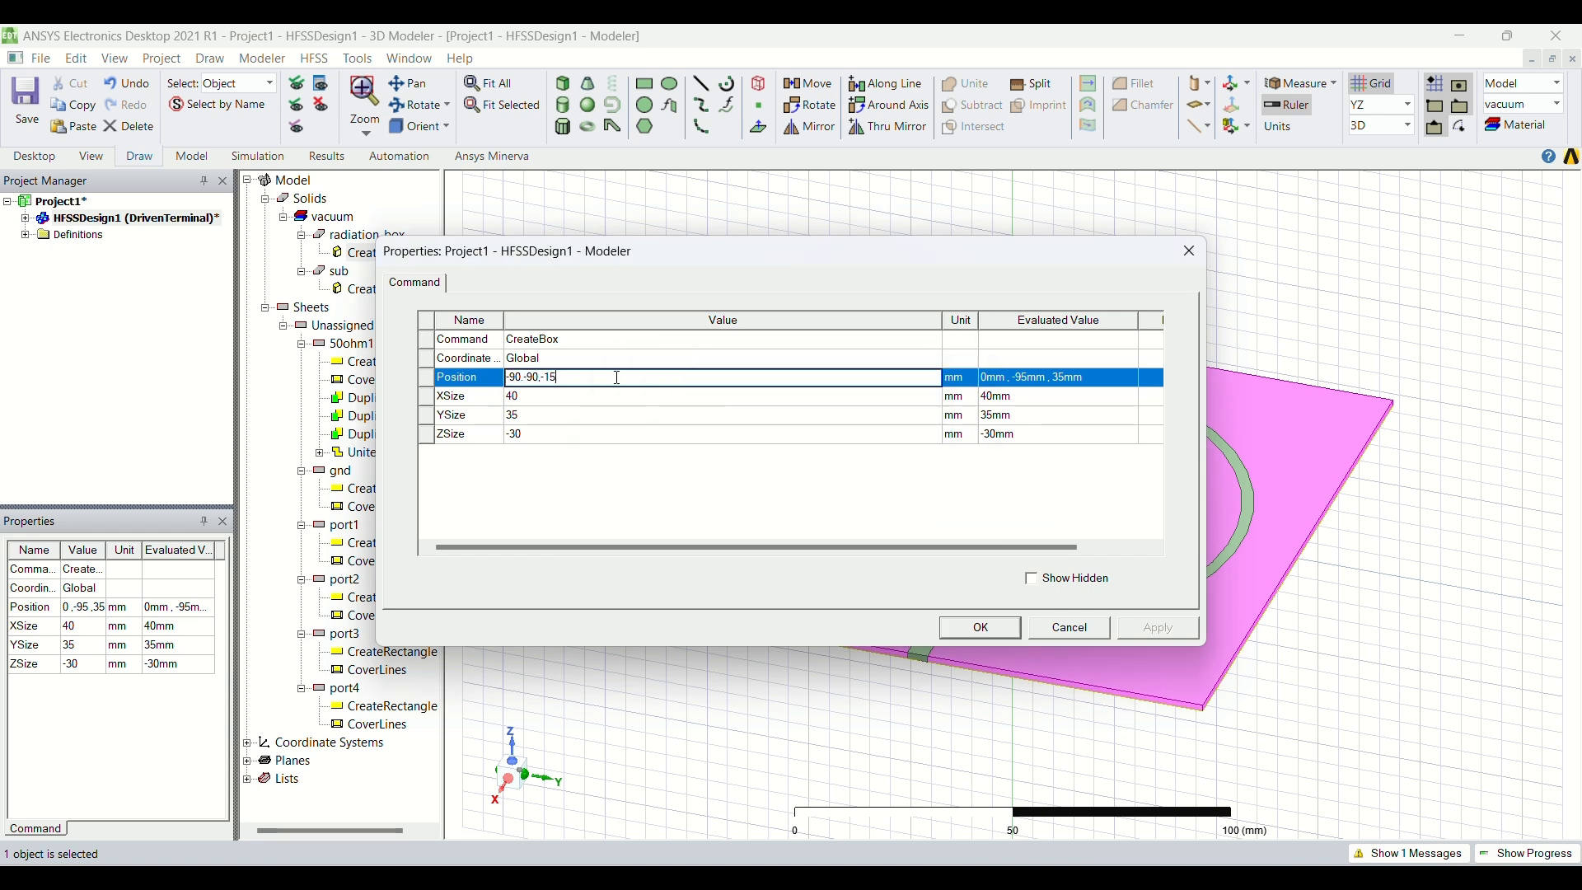
{"action": "key", "text": "BackSpace"}
{"action": "type", "text": ","}
{"action": "key", "text": "Tab"}
Set the radiation_box dimensions to X size 180 mm, Y size 180 mm and Z size 32 mm
{"action": "type", "text": "180"}
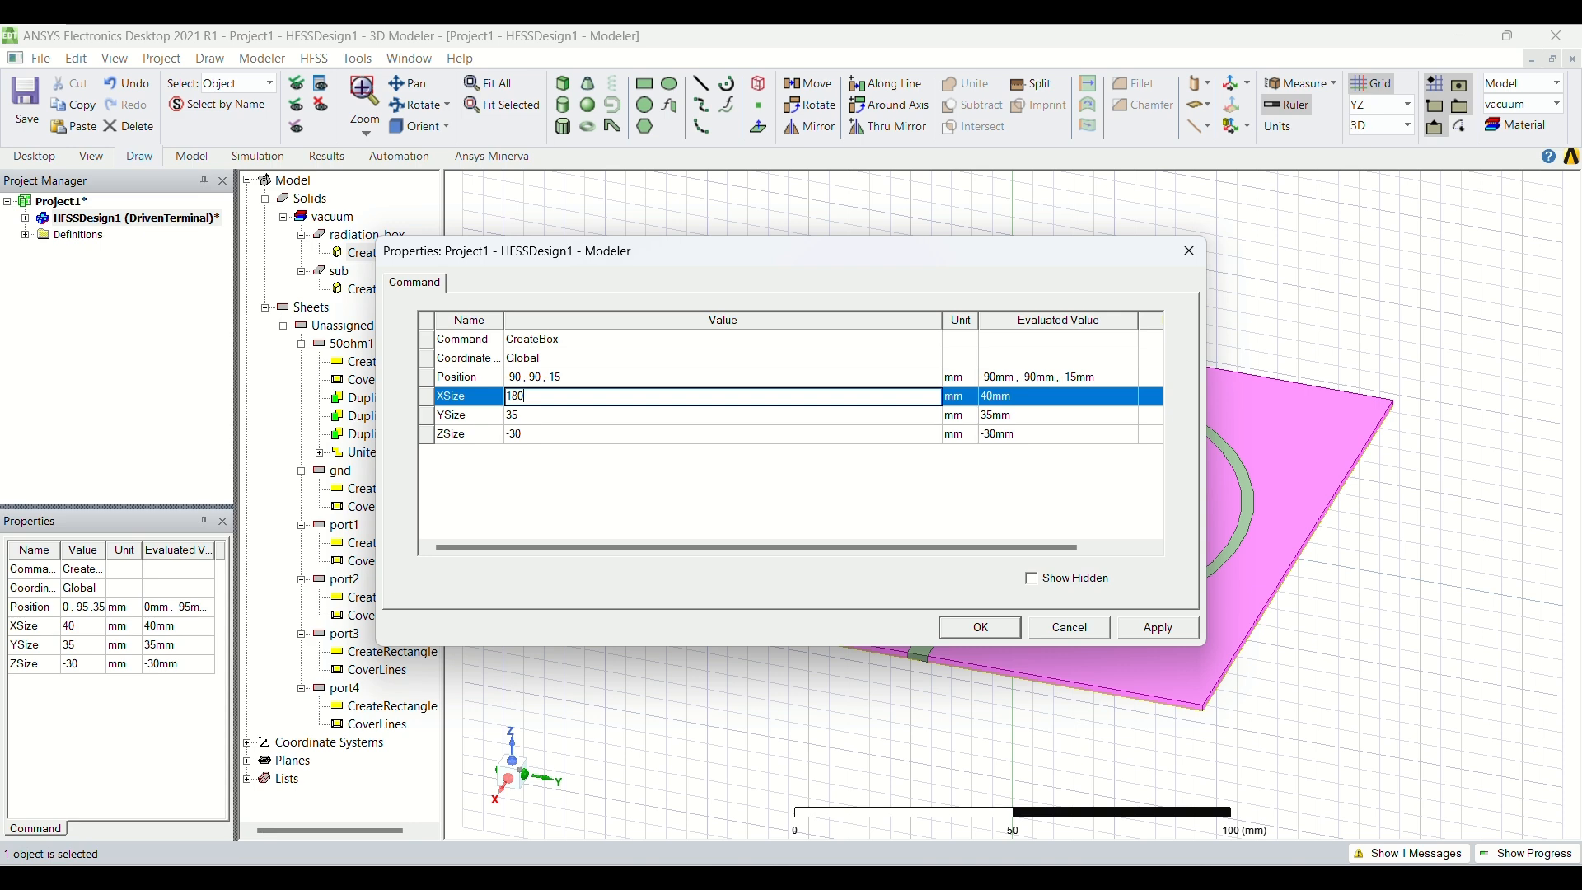
{"action": "key", "text": "Tab"}
{"action": "type", "text": "180"}
{"action": "key", "text": "Tab"}
{"action": "type", "text": "32"}
{"action": "key", "text": "Return"}
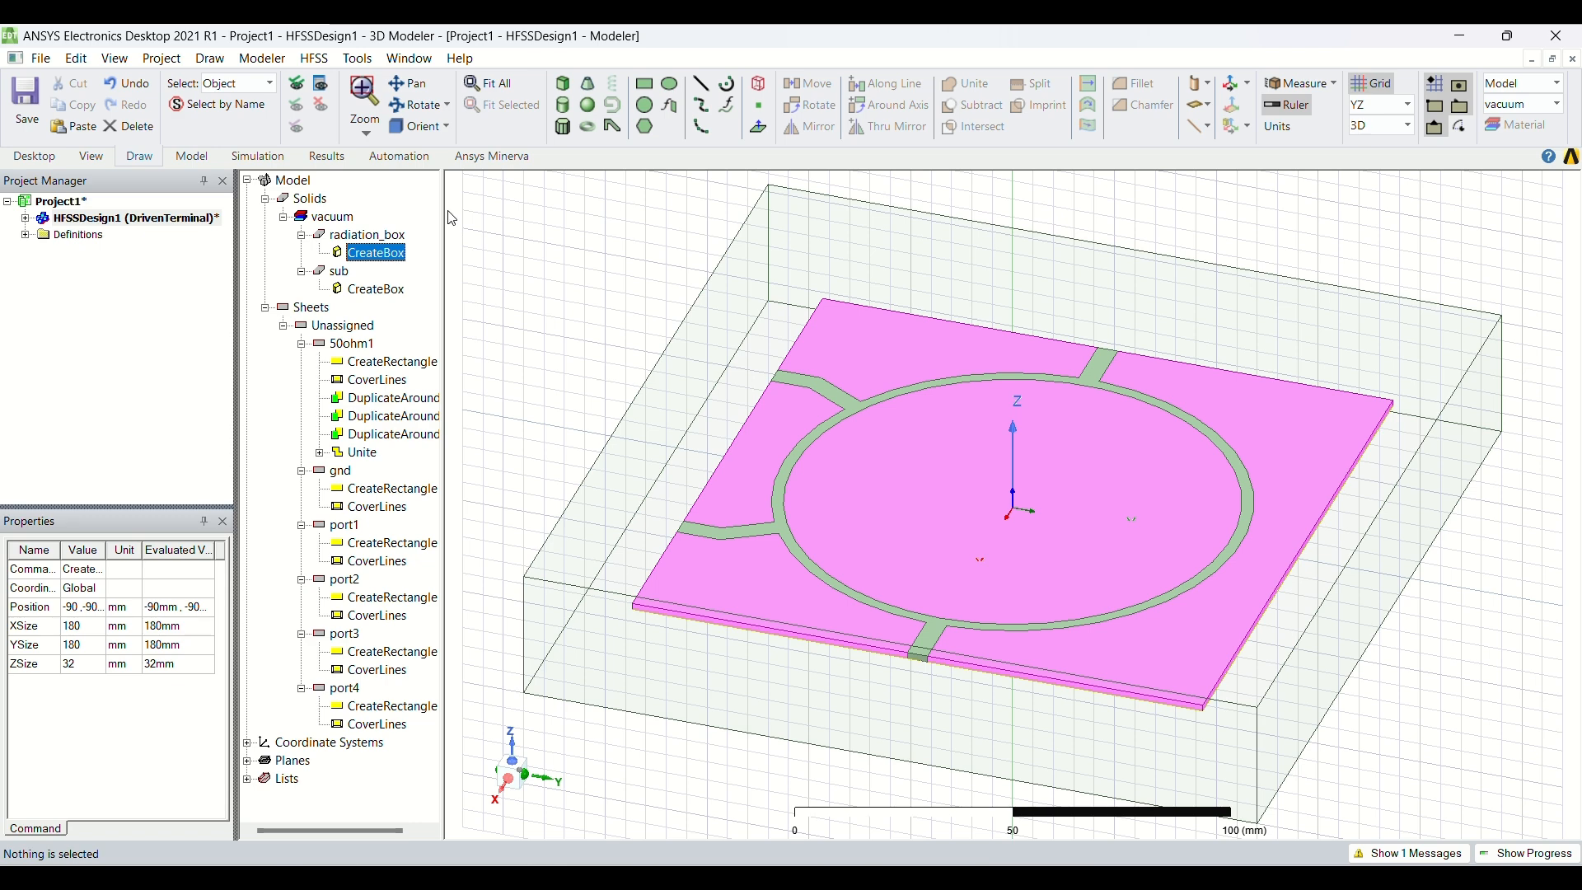
Assign a Perfect E boundary named coupler to the 50ohm1 ring sheet
{"action": "left_click", "coordinate": [352, 344]}
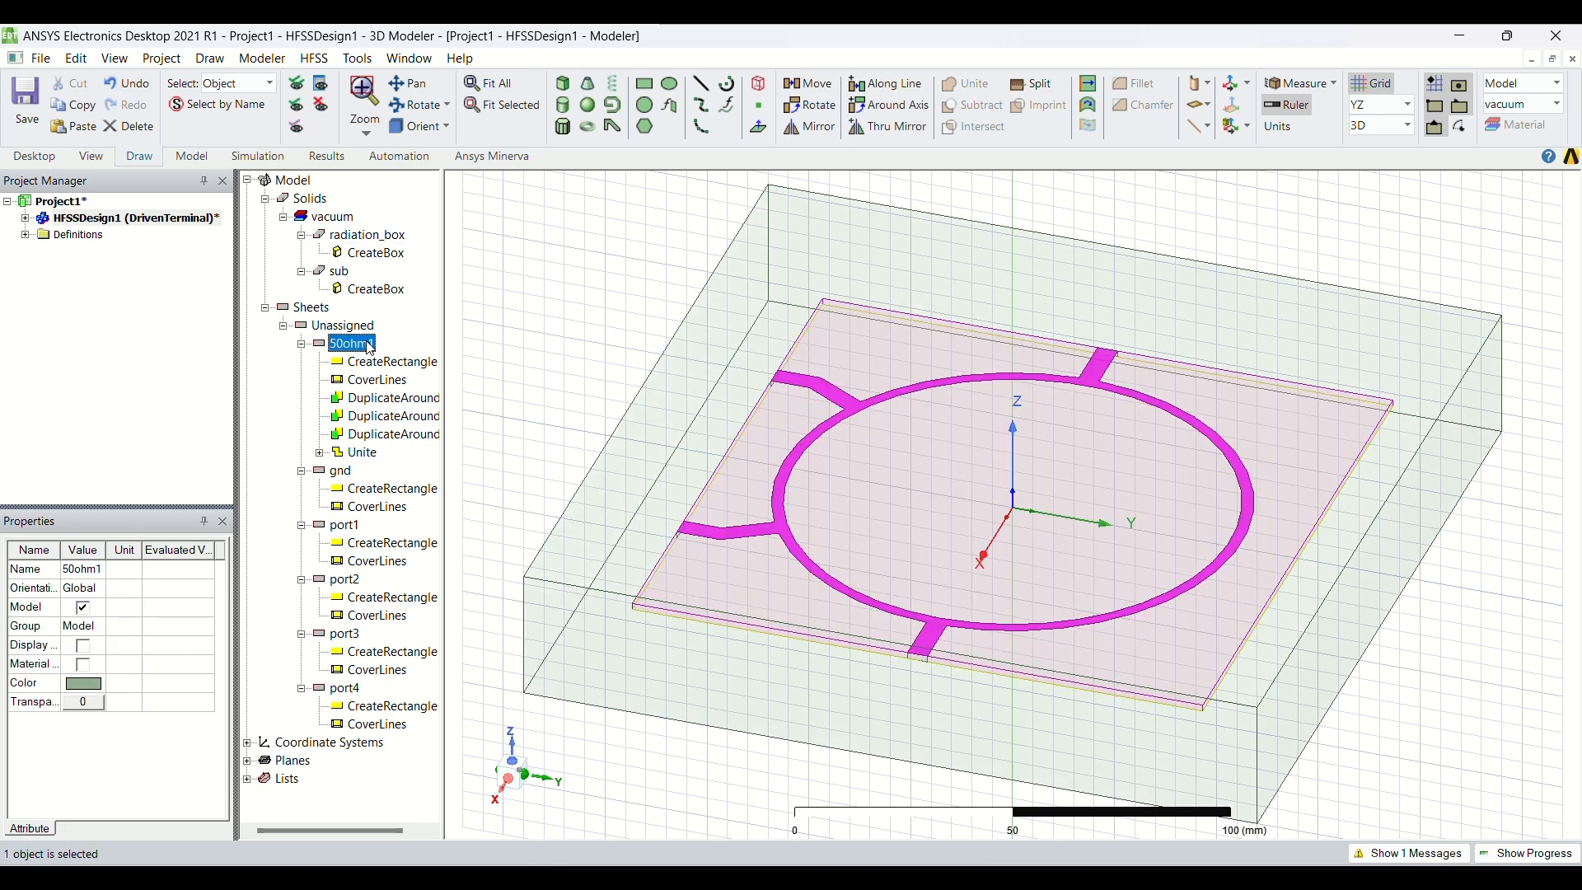
{"action": "right_click", "coordinate": [371, 347]}
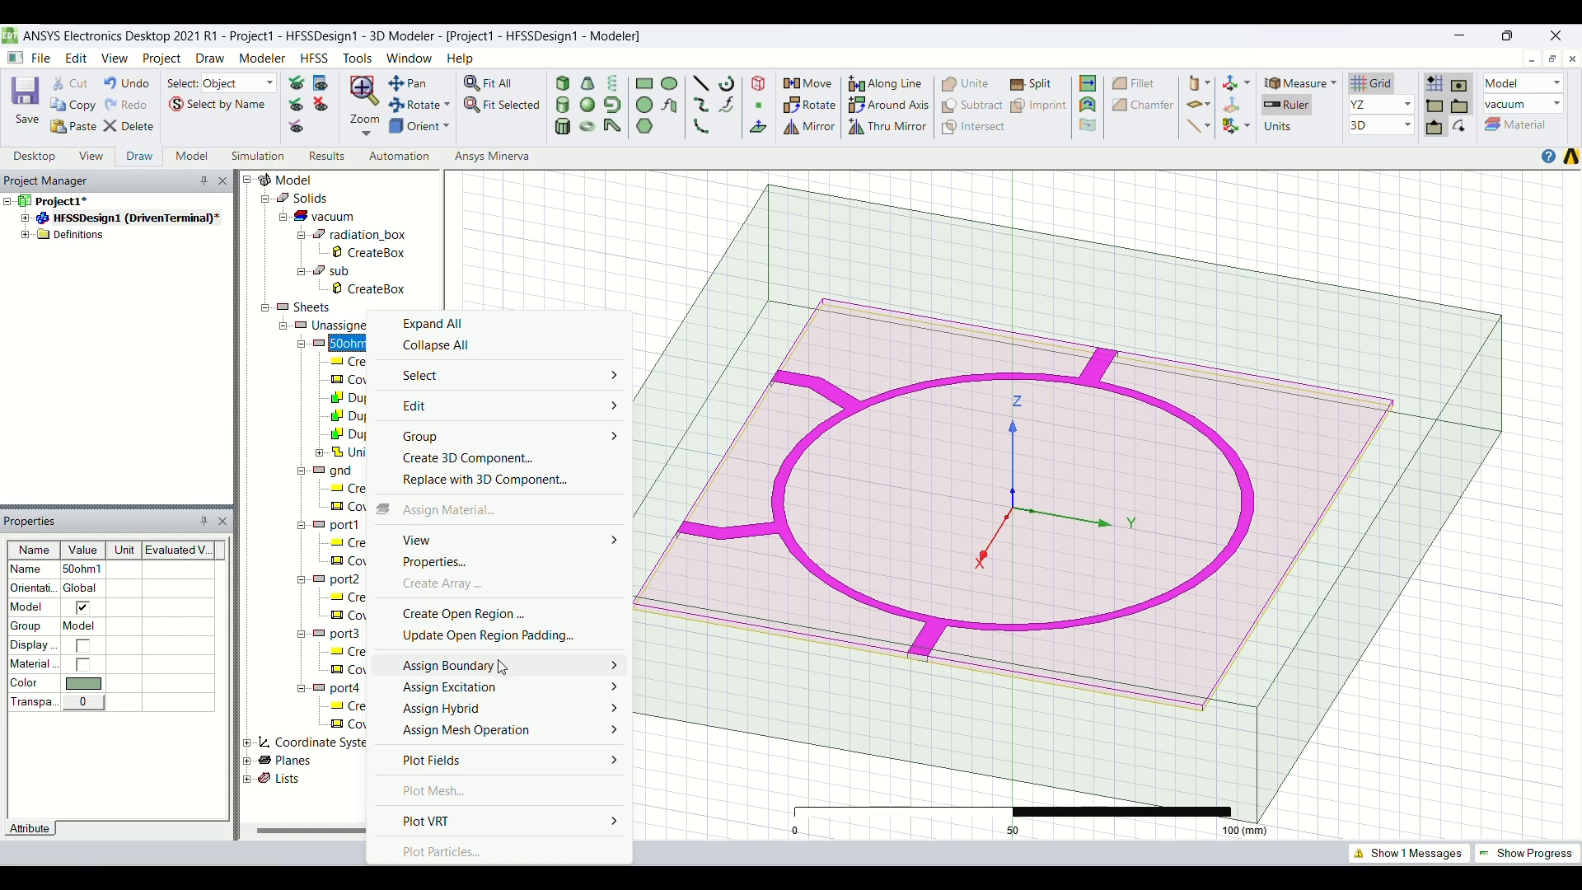
{"action": "mouse_move", "coordinate": [510, 672]}
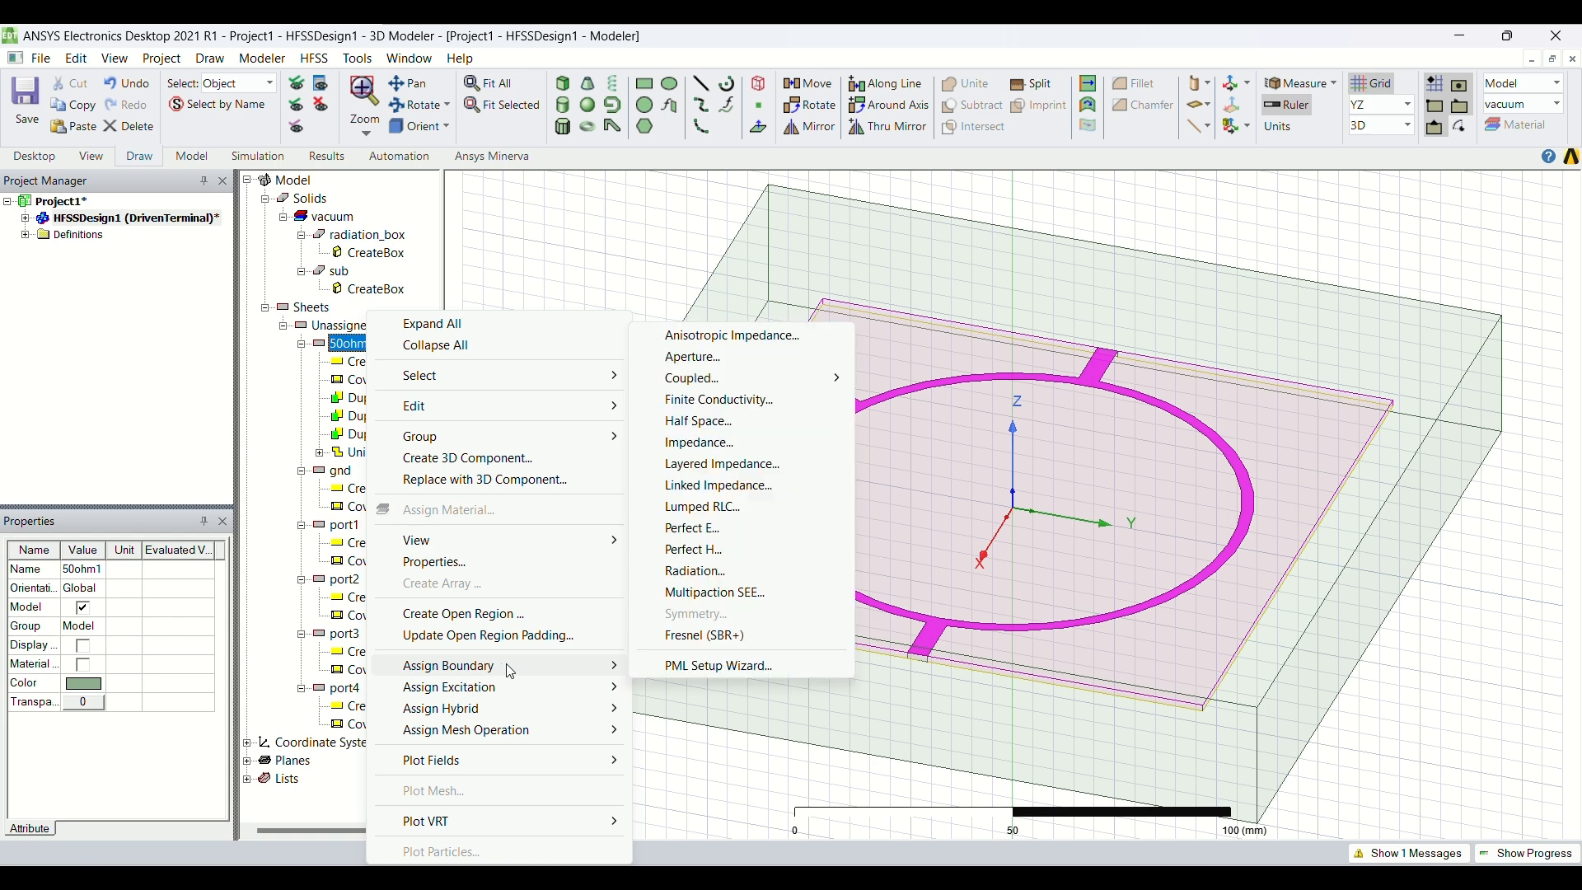
{"action": "left_click", "coordinate": [694, 531]}
{"action": "key", "text": "BackSpace"}
{"action": "type", "text": "coupler"}
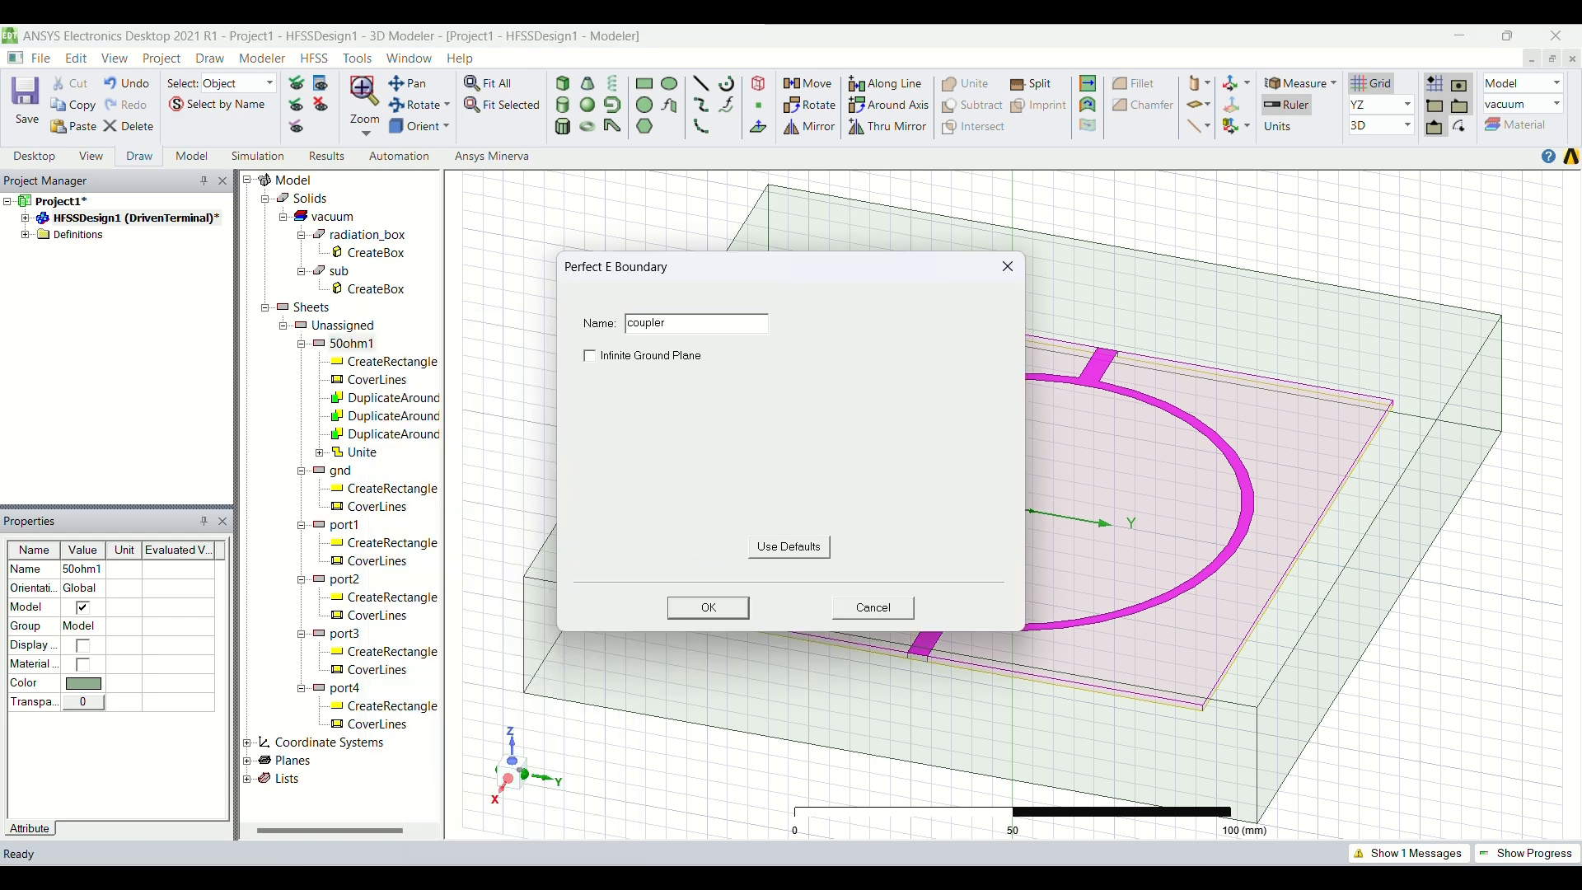
{"action": "key", "text": "Return"}
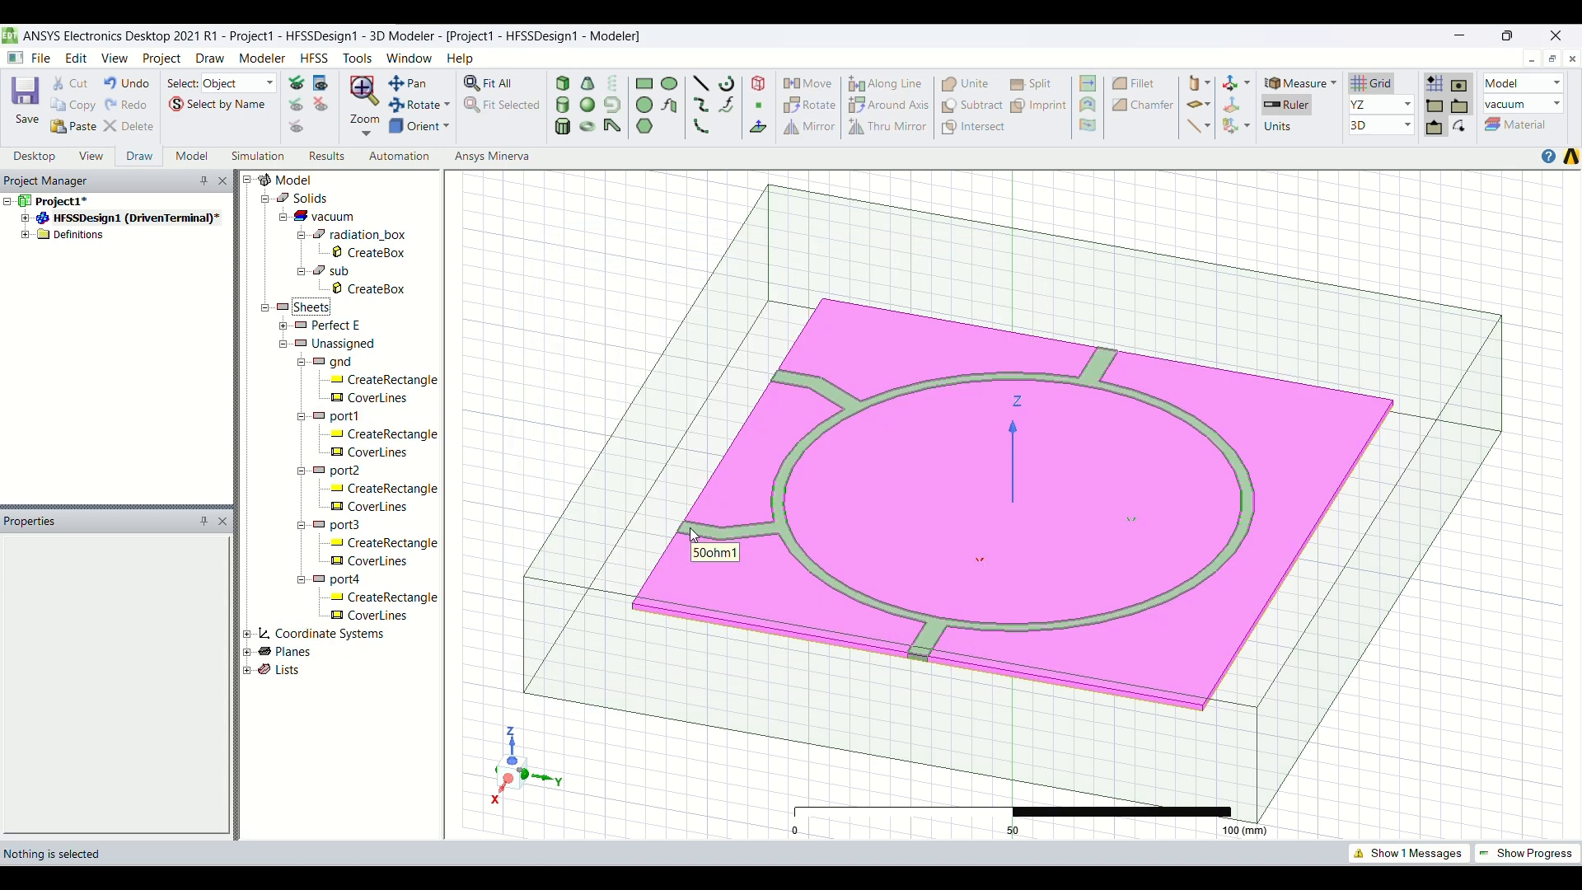
Assign a Perfect E boundary to the gnd sheet without making it an infinite ground plane
{"action": "left_click", "coordinate": [345, 363]}
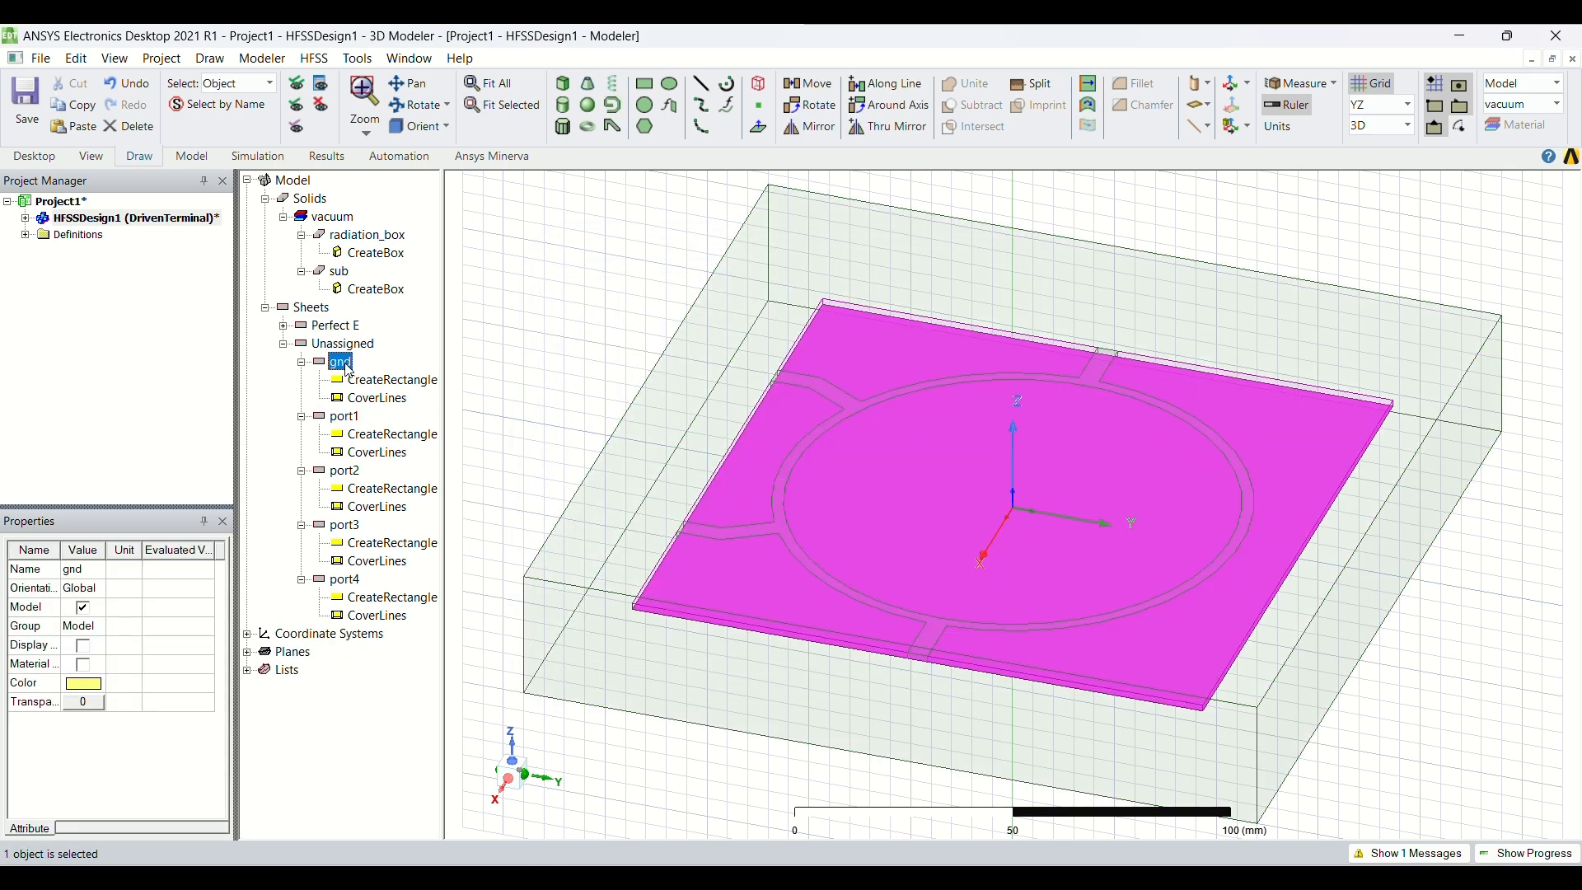
{"action": "right_click", "coordinate": [346, 367]}
{"action": "mouse_move", "coordinate": [527, 667]}
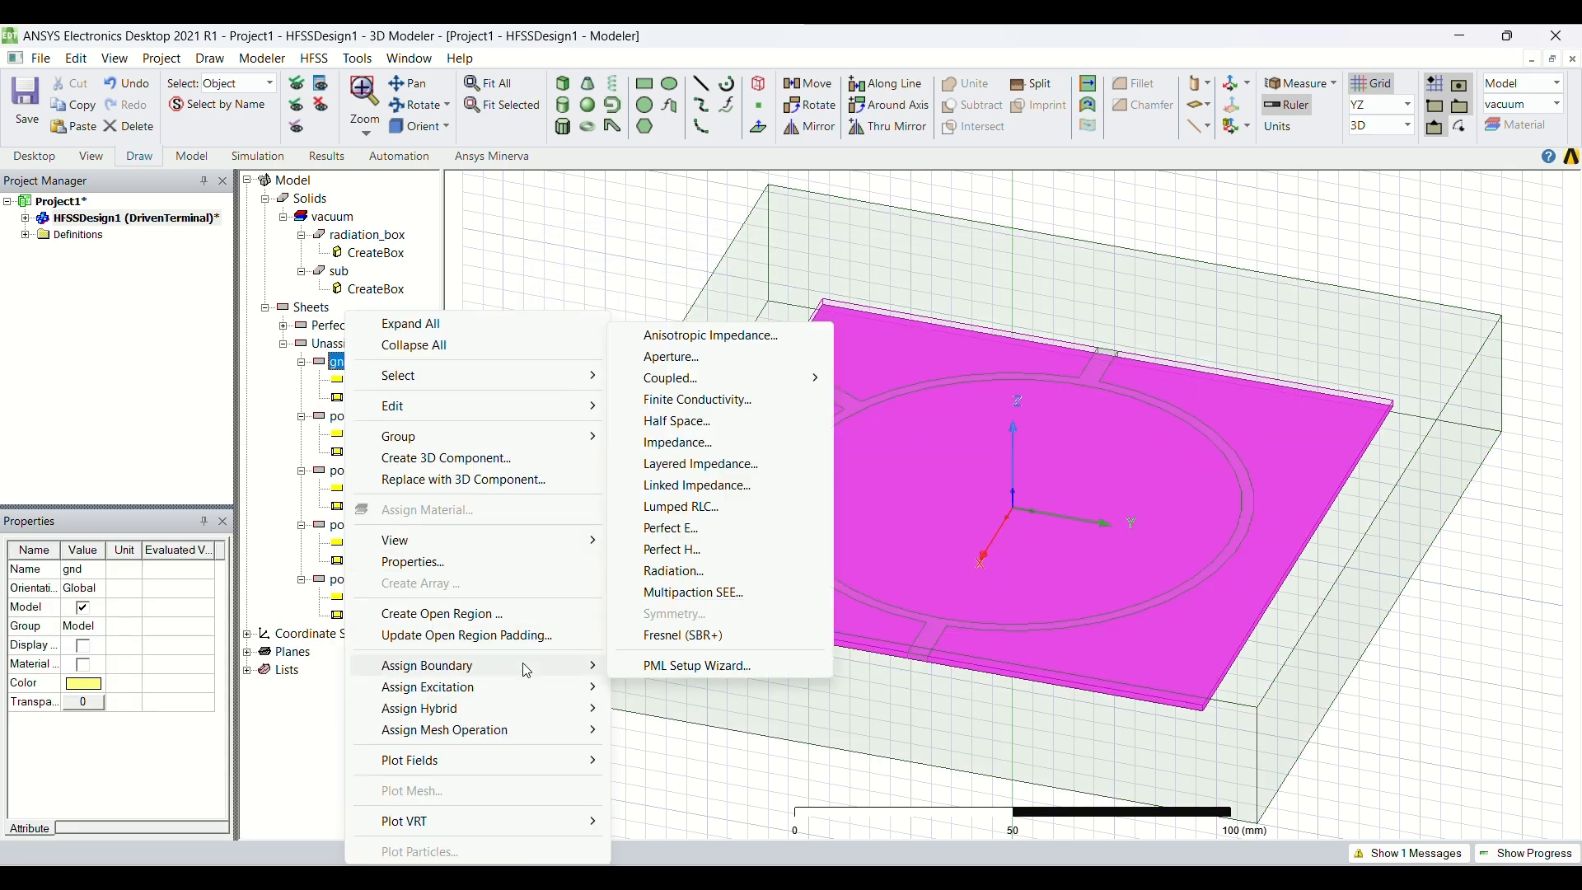
{"action": "left_click", "coordinate": [709, 527]}
{"action": "key", "text": "BackSpace"}
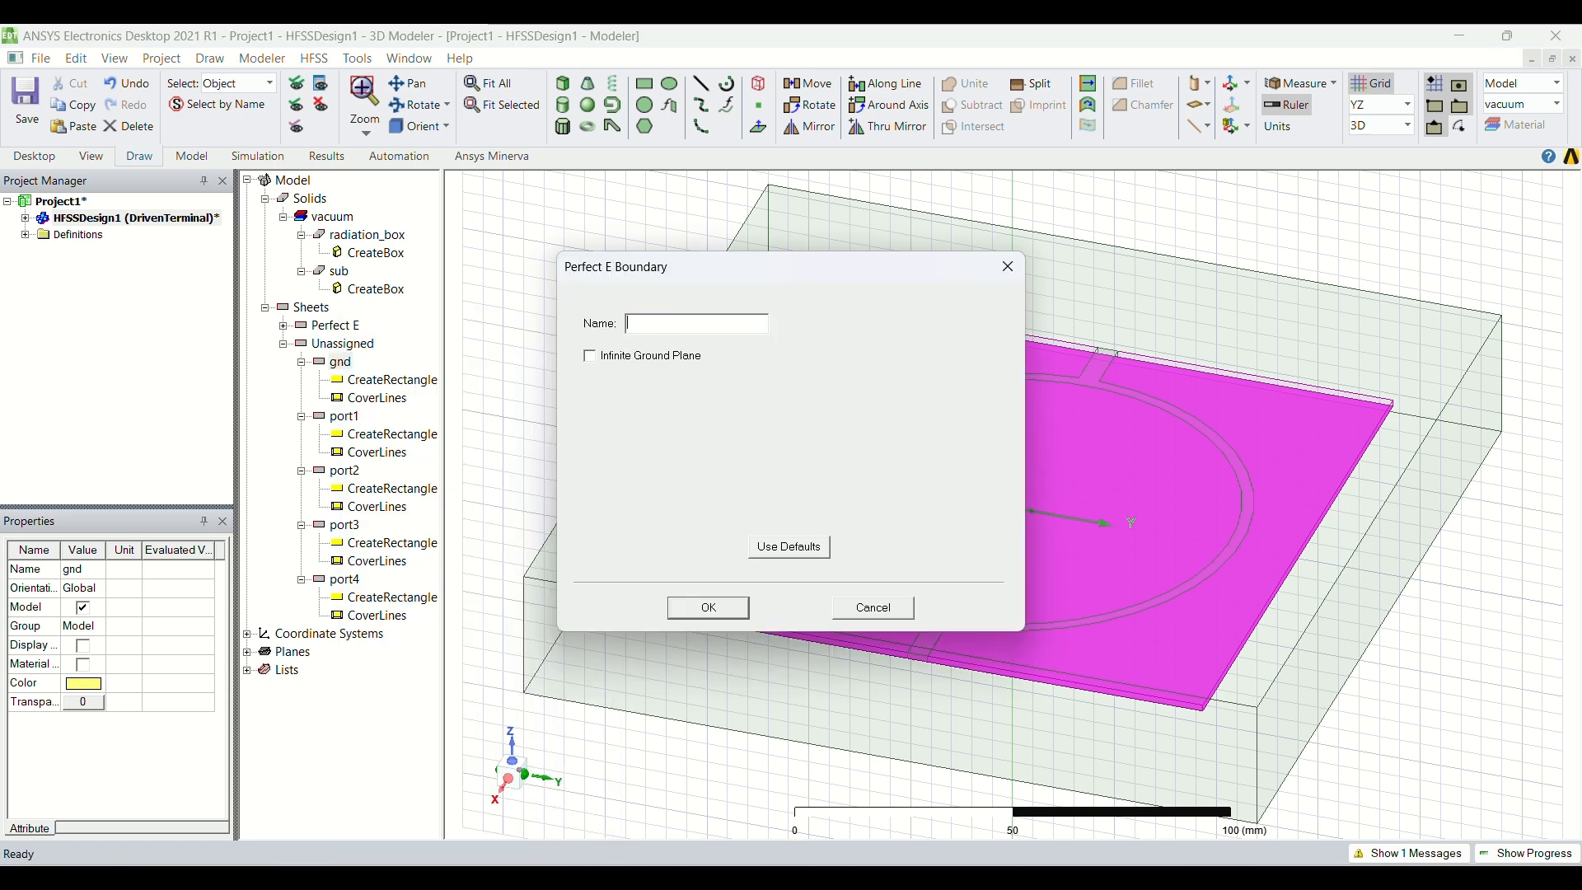
{"action": "key", "text": "Return"}
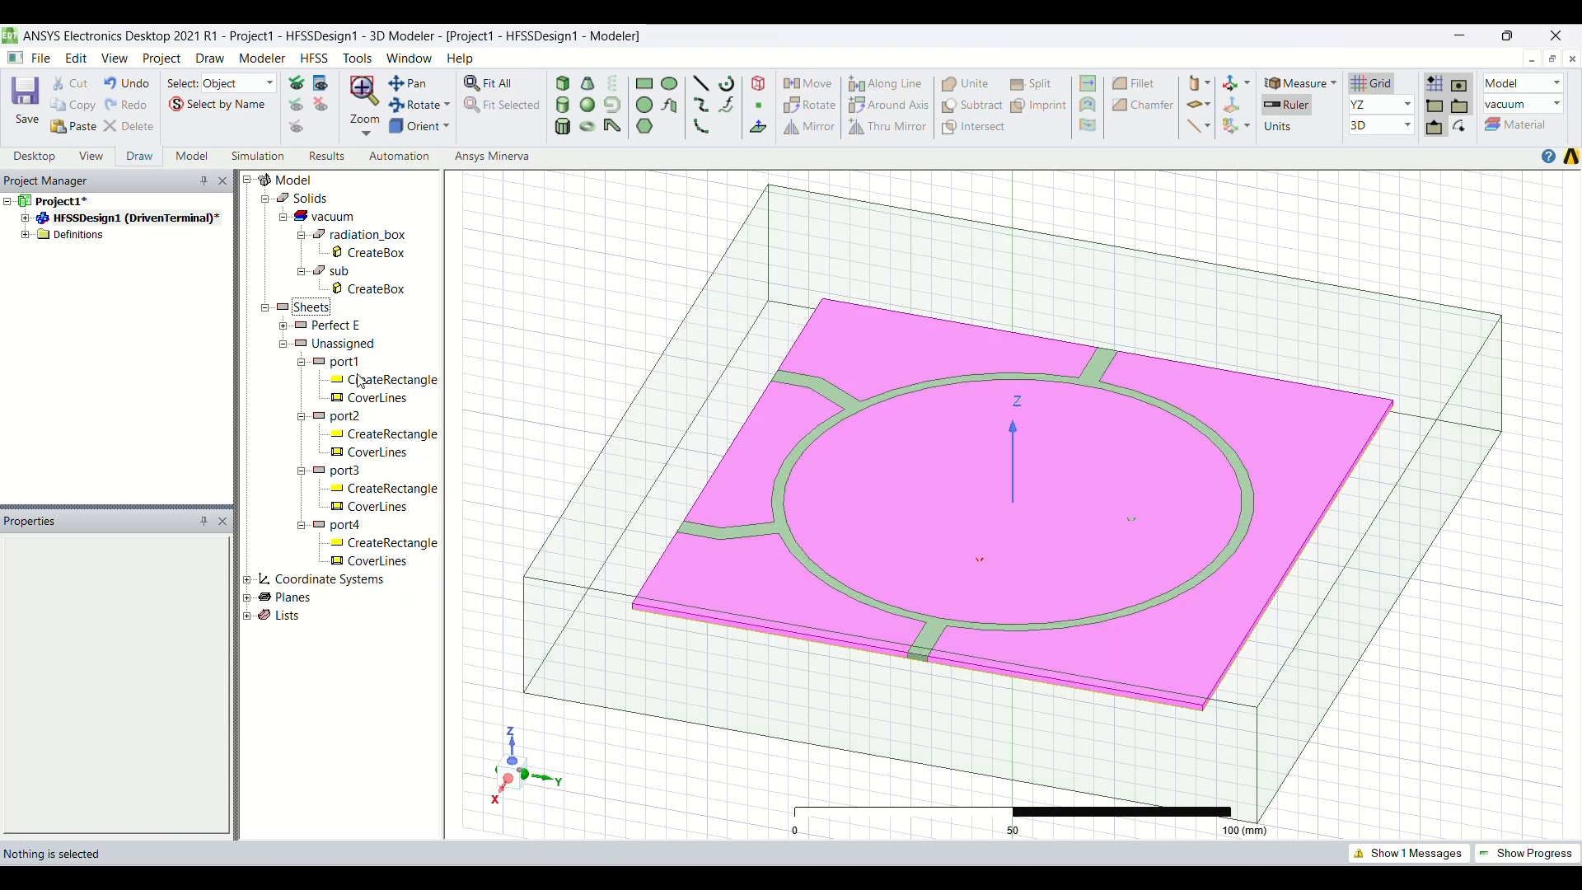
Add a new material from the material setting of the sub box, with relative permittivity 2.16
{"action": "double_click", "coordinate": [339, 272]}
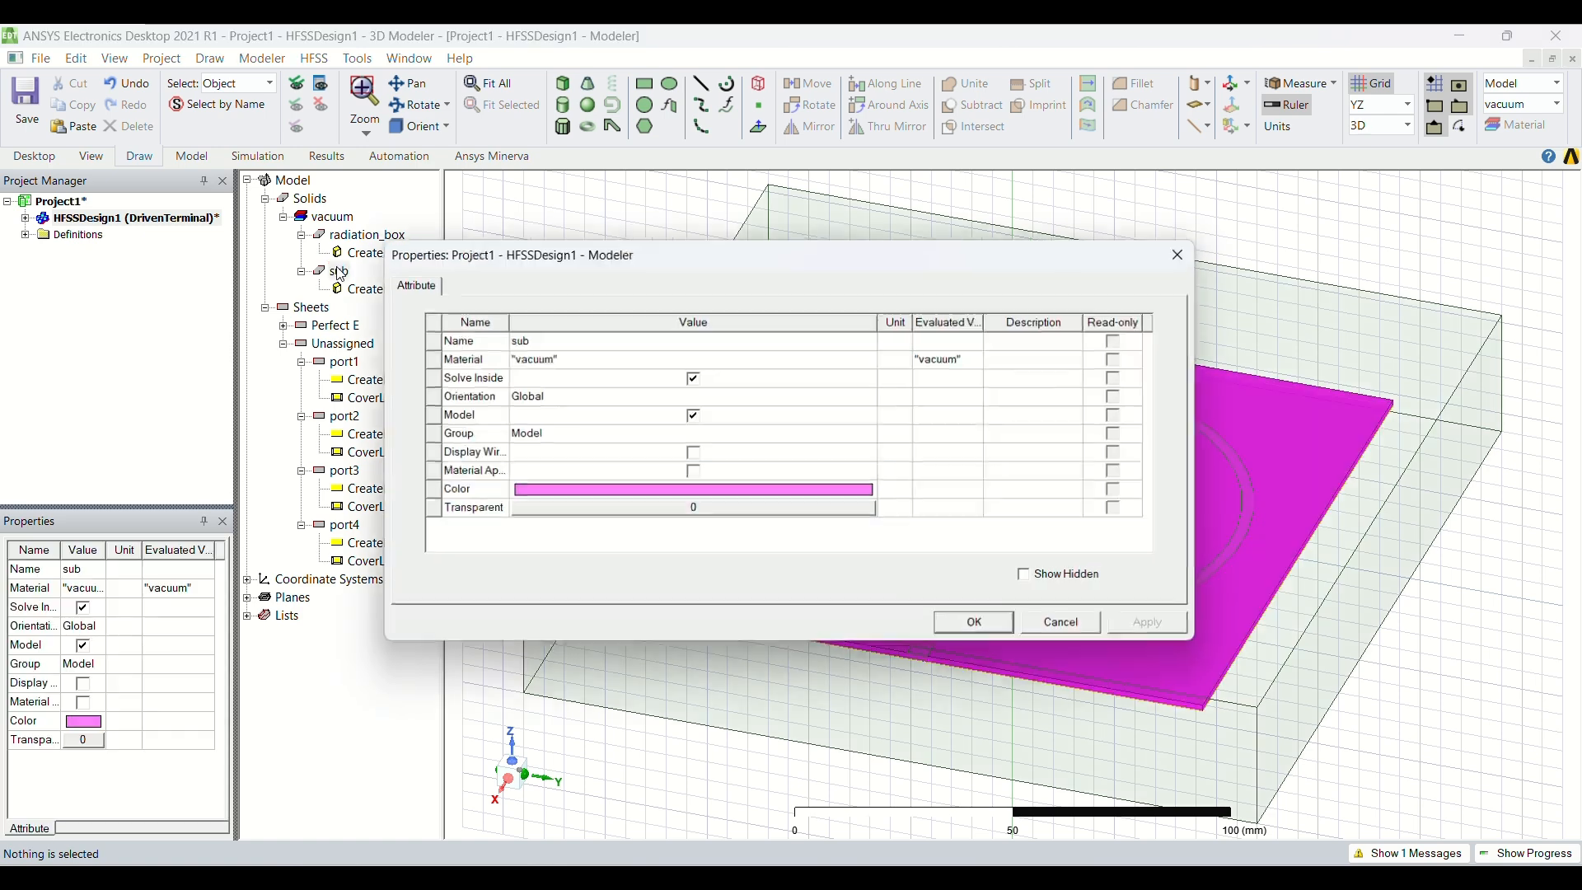
{"action": "left_click", "coordinate": [532, 358]}
{"action": "left_click", "coordinate": [539, 359]}
{"action": "left_click", "coordinate": [534, 375]}
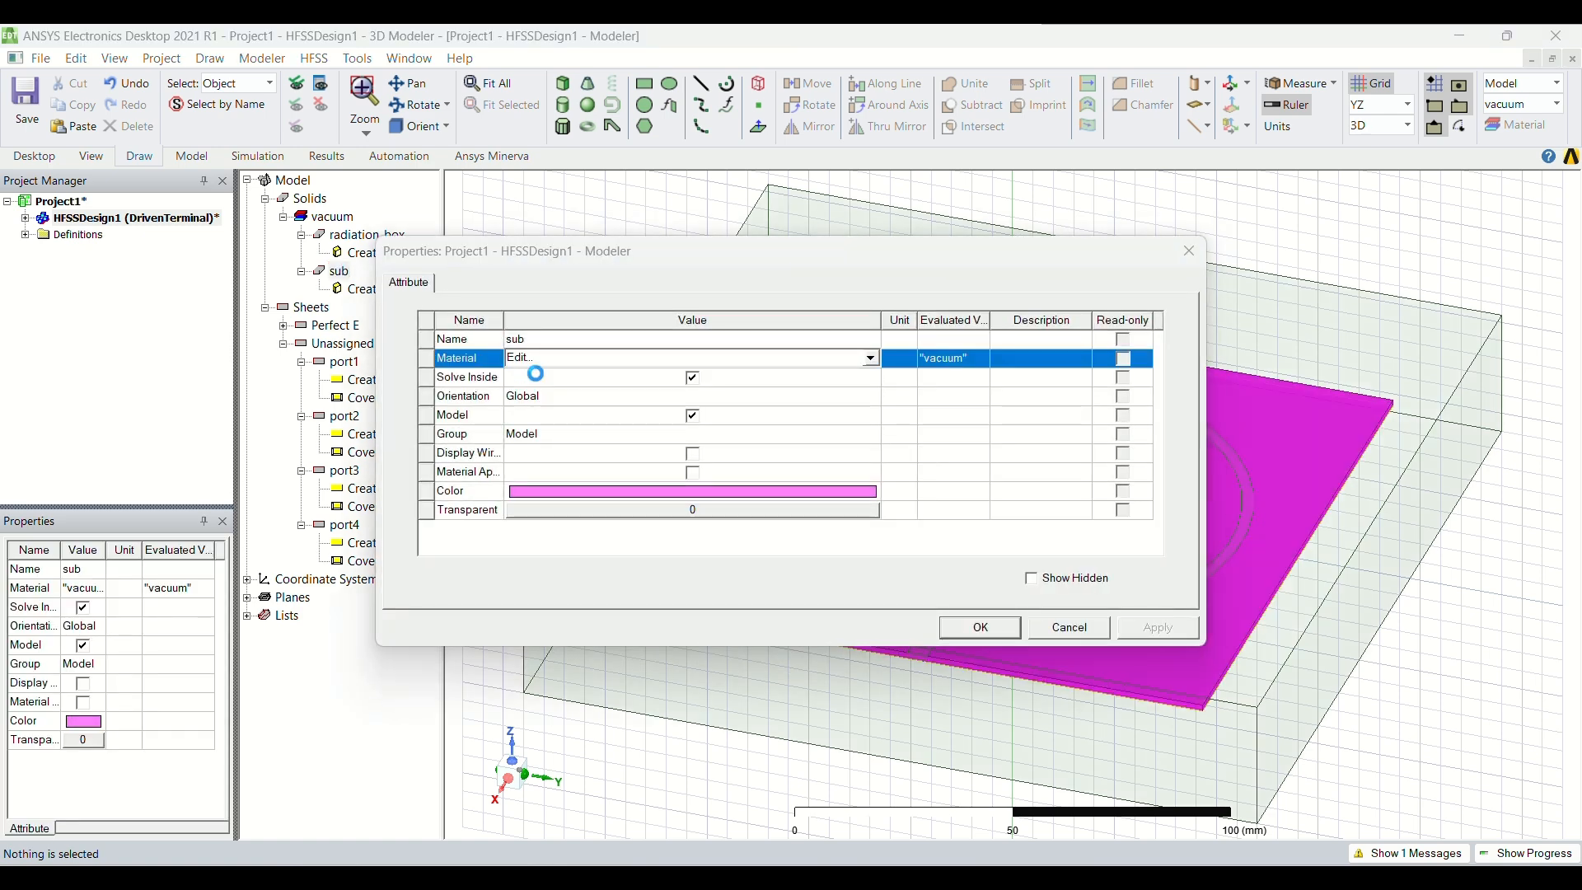
{"action": "left_click", "coordinate": [633, 651]}
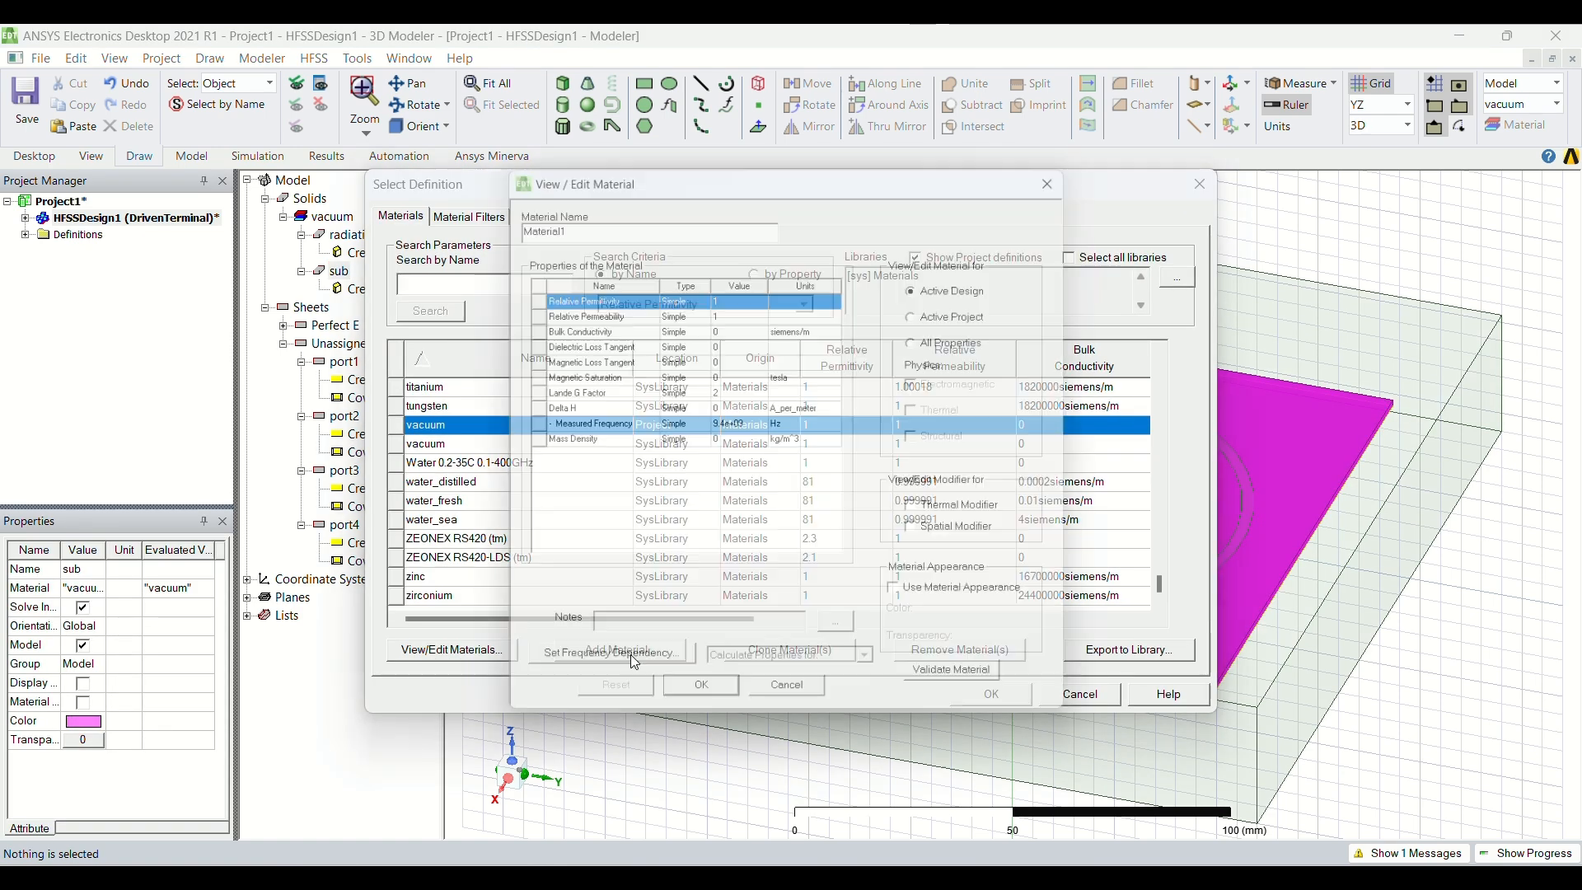
{"action": "left_click", "coordinate": [741, 294]}
{"action": "double_click", "coordinate": [761, 294]}
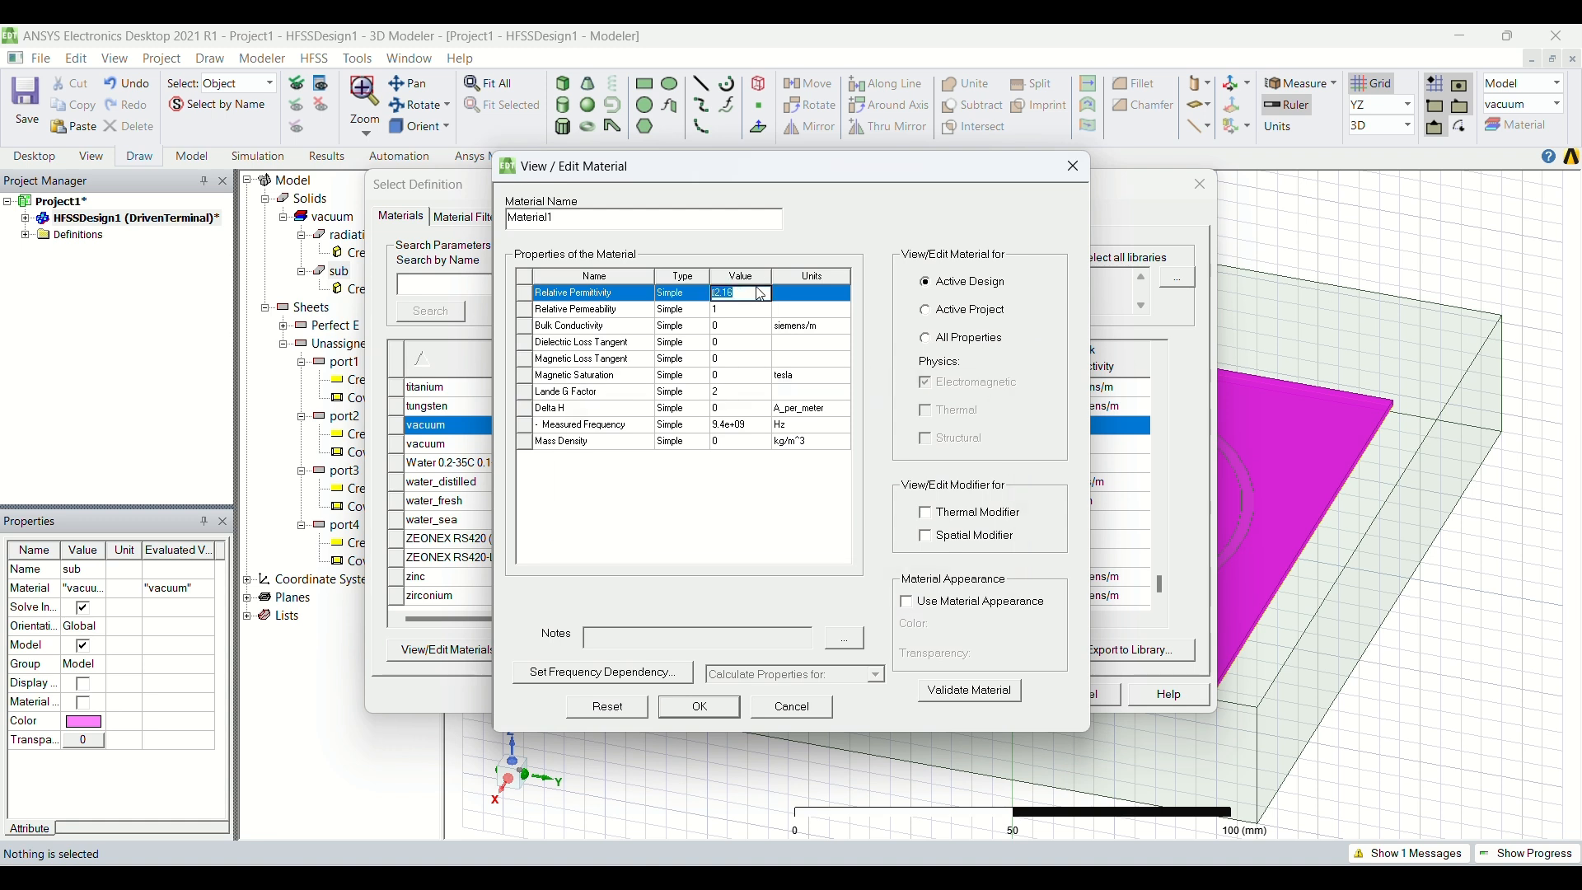
{"action": "type", "text": "1"}
{"action": "key", "text": "BackSpace"}
{"action": "key", "text": "Return"}
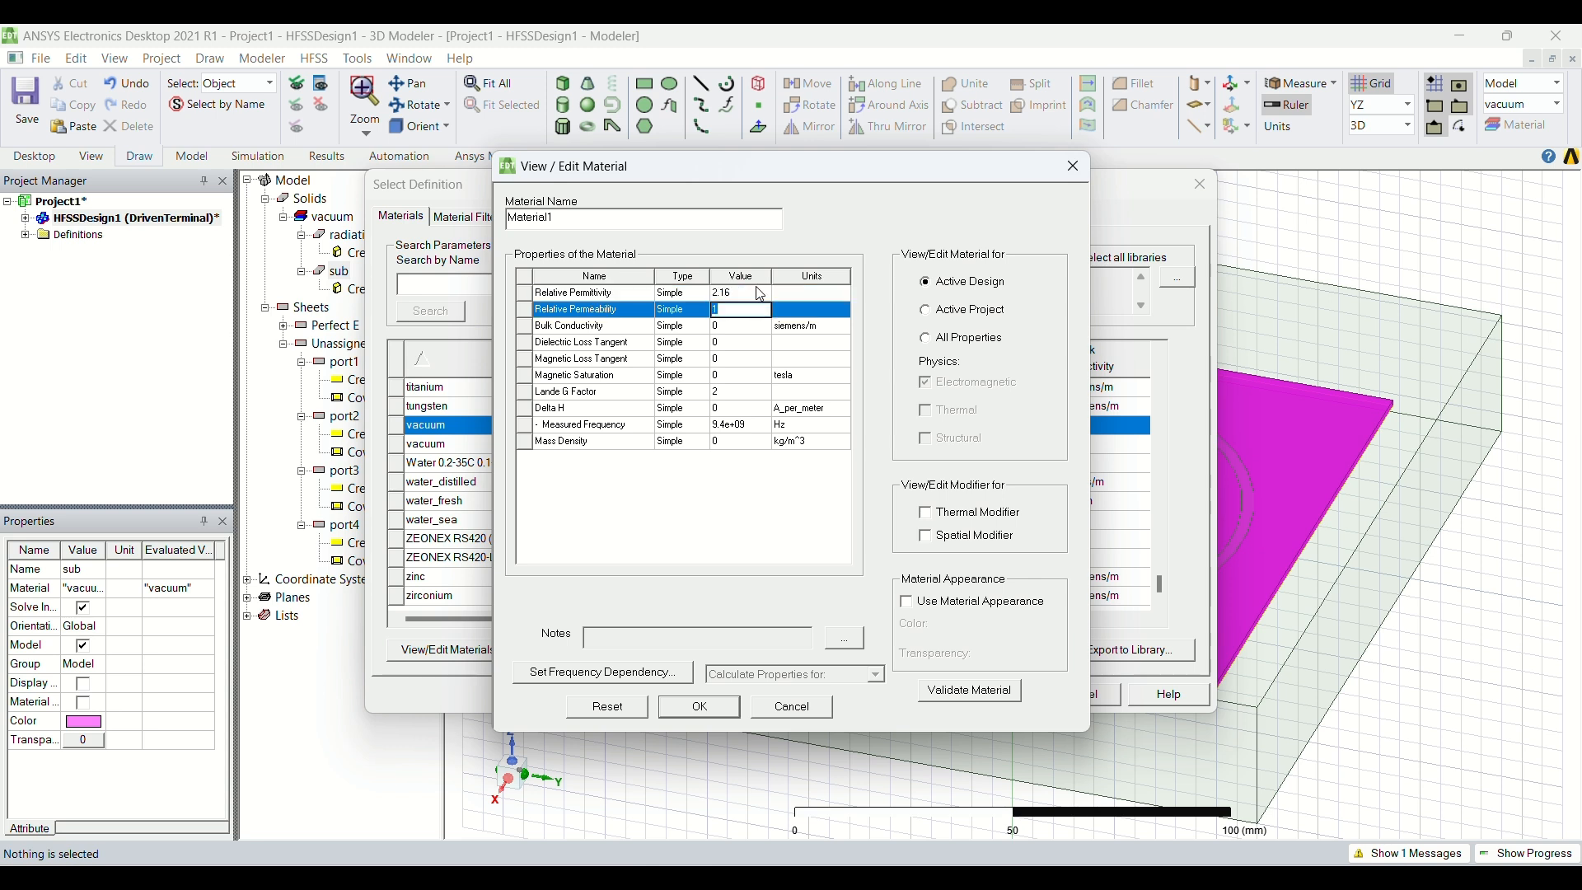
Set the new material's dielectric loss tangent to 0.001, then validate and save the material
{"action": "key", "text": "Return"}
{"action": "key", "text": "Return"}
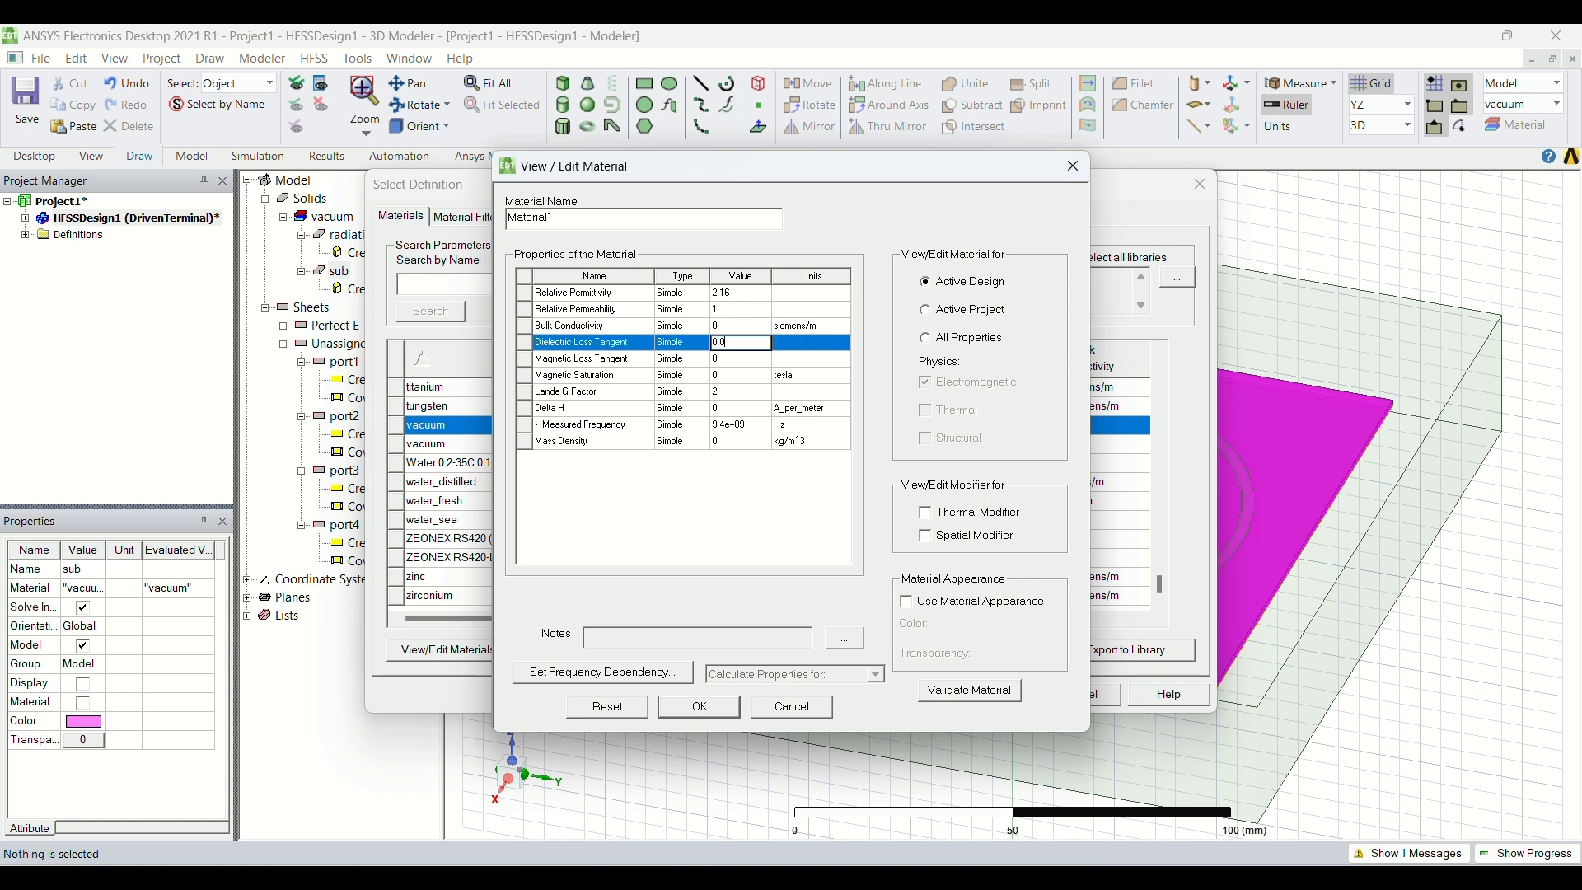
{"action": "type", "text": "0.001"}
{"action": "key", "text": "Return"}
{"action": "key", "text": "Return"}
{"action": "key", "text": "Return"}
{"action": "key", "text": "Return"}
{"action": "key", "text": "Return"}
{"action": "key", "text": "Return"}
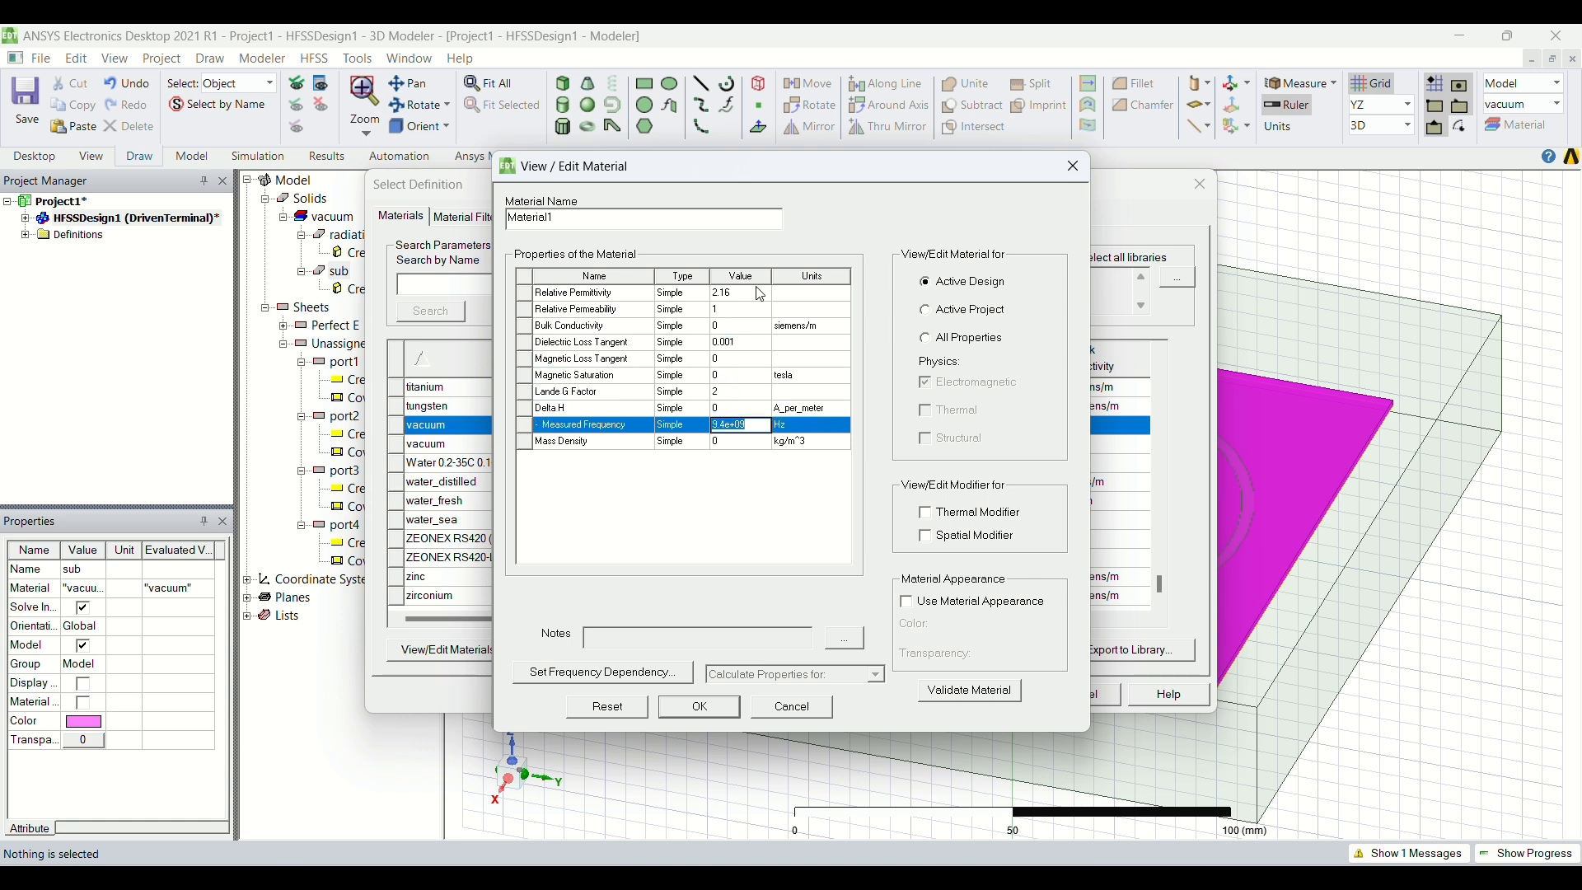
{"action": "left_click", "coordinate": [985, 692]}
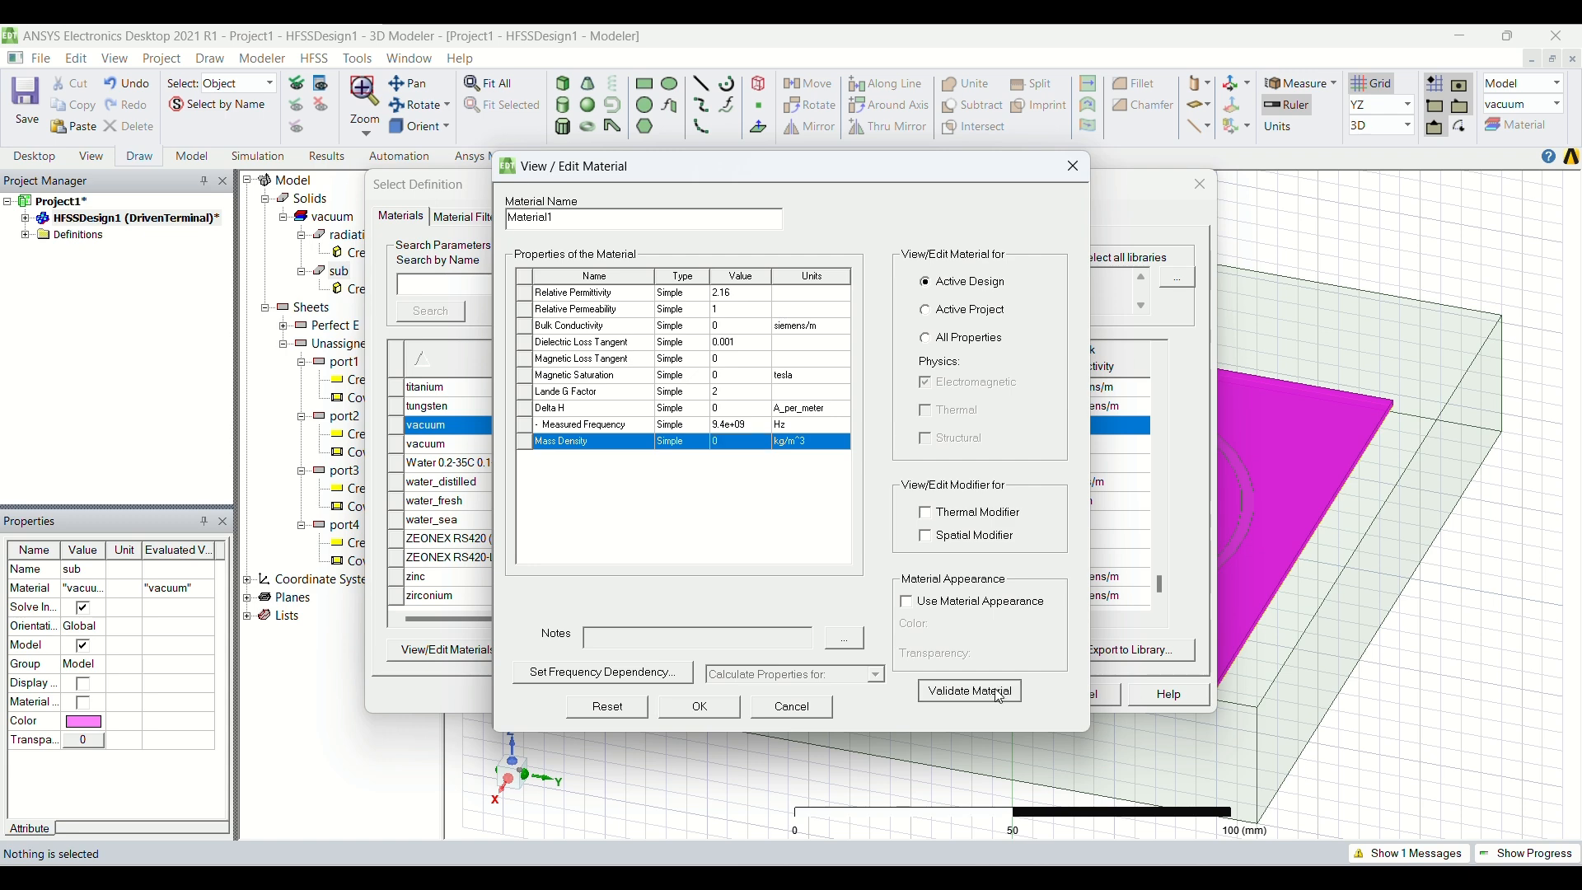
{"action": "left_click", "coordinate": [710, 708]}
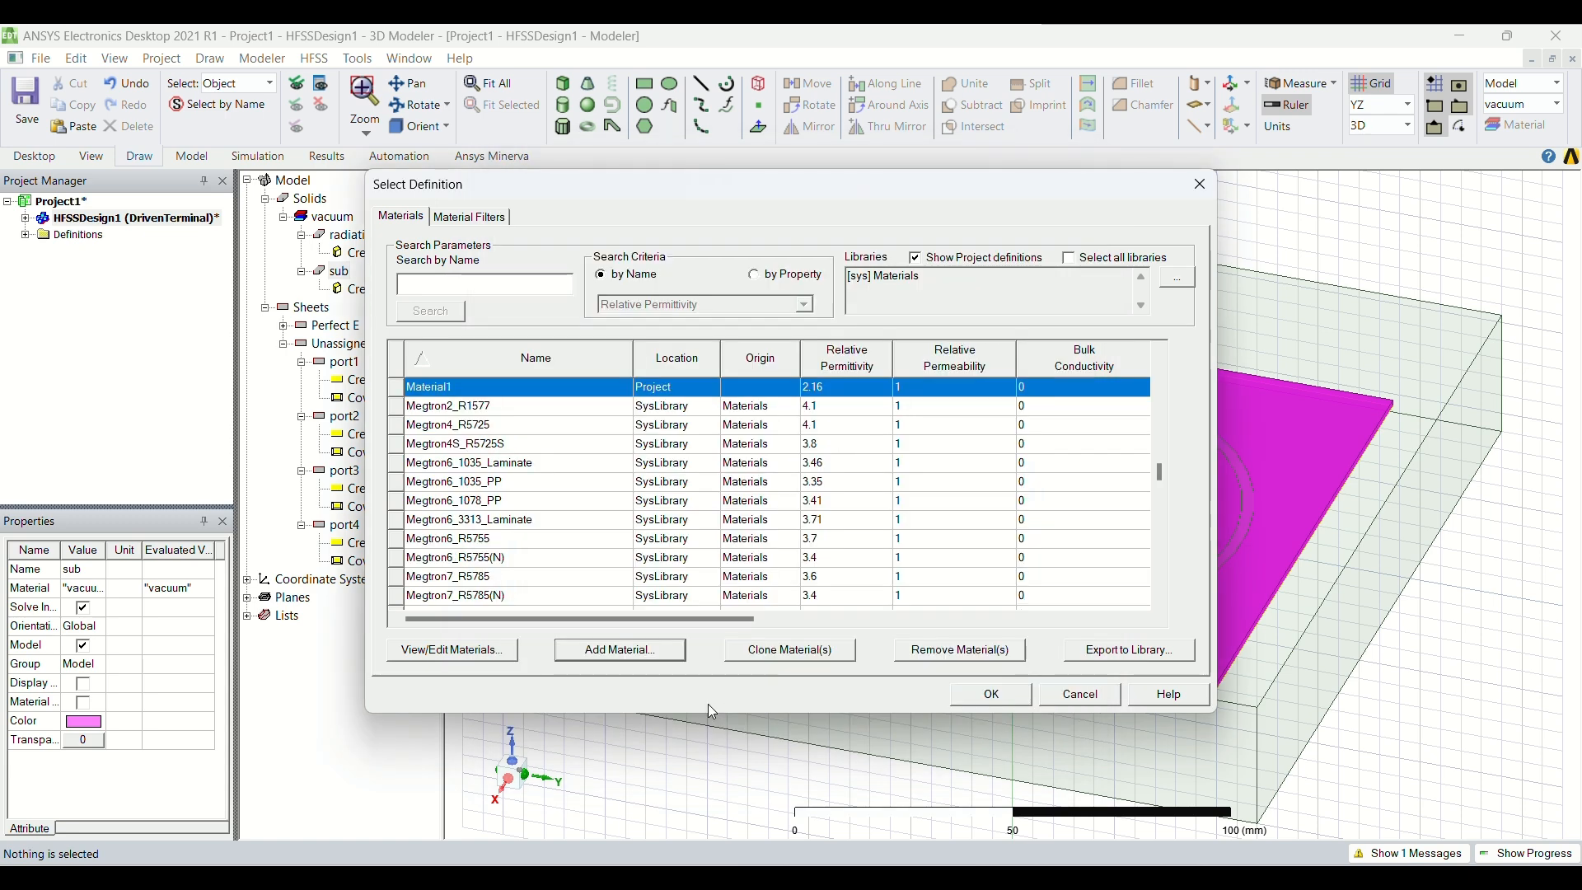
Apply the newly defined material to the sub box
{"action": "left_click", "coordinate": [991, 694]}
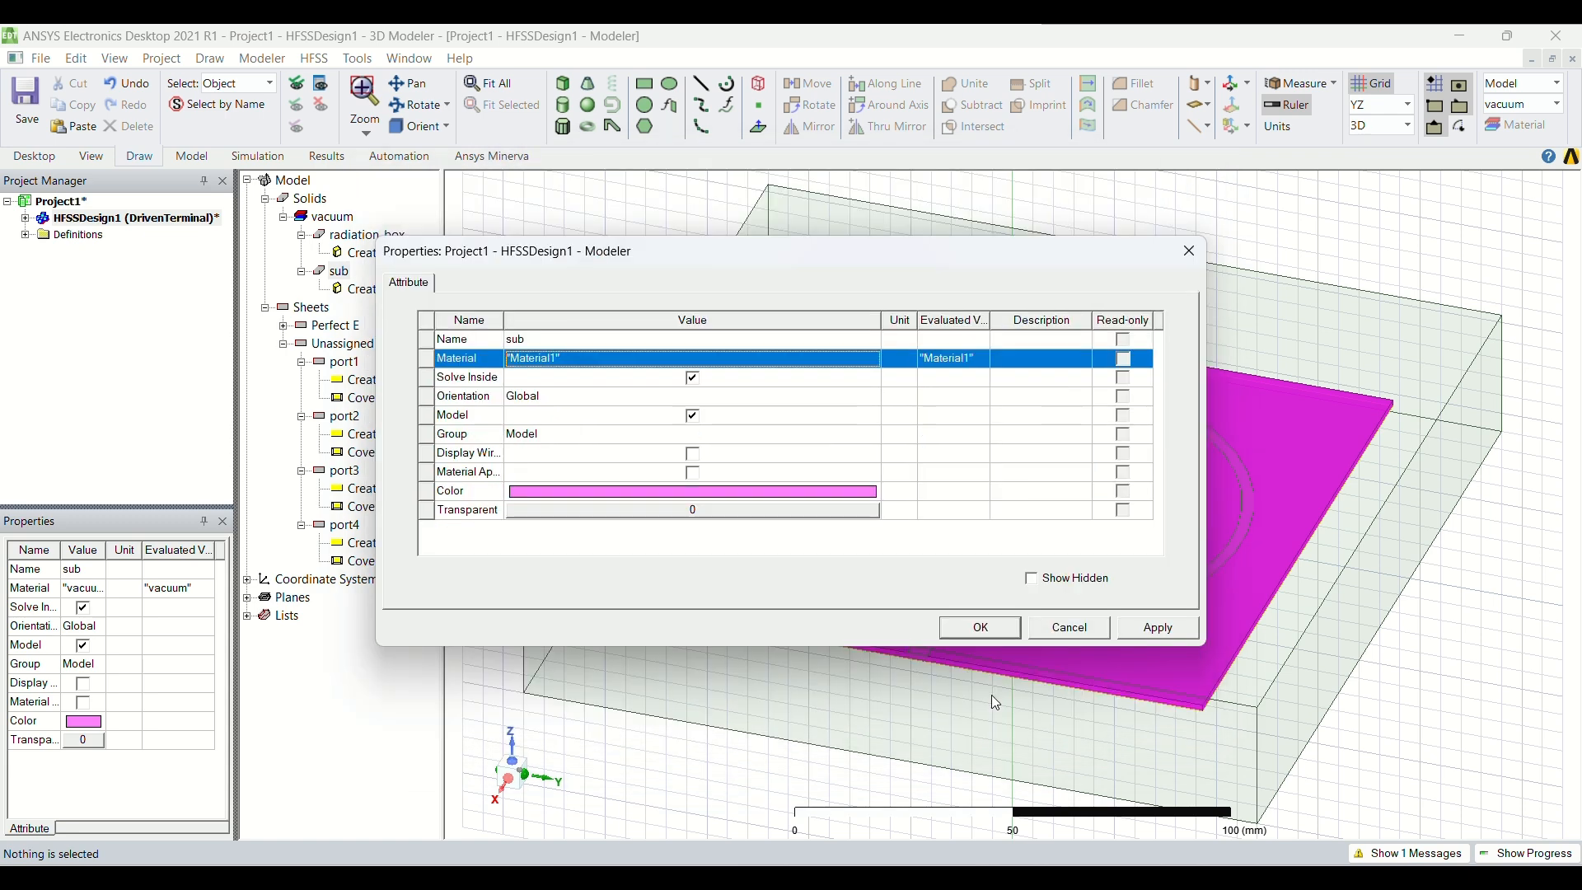
{"action": "left_click", "coordinate": [1159, 633]}
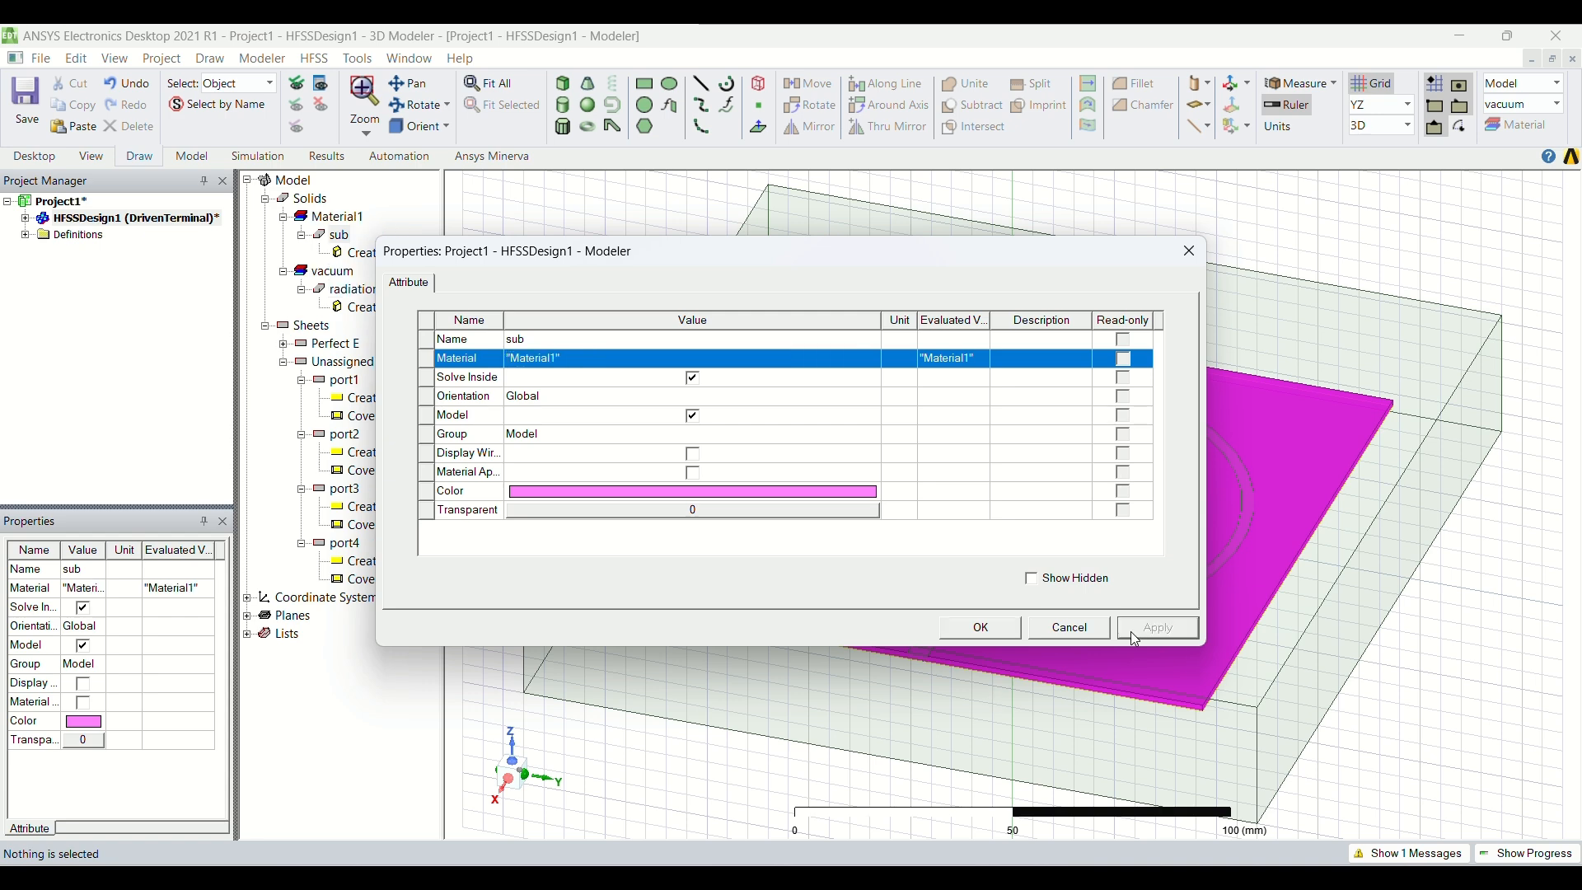
{"action": "left_click", "coordinate": [1004, 633]}
Assign a lumped port to the port1 sheet, naming terminals by port object and using gnd as the reference conductor
{"action": "left_click", "coordinate": [351, 384]}
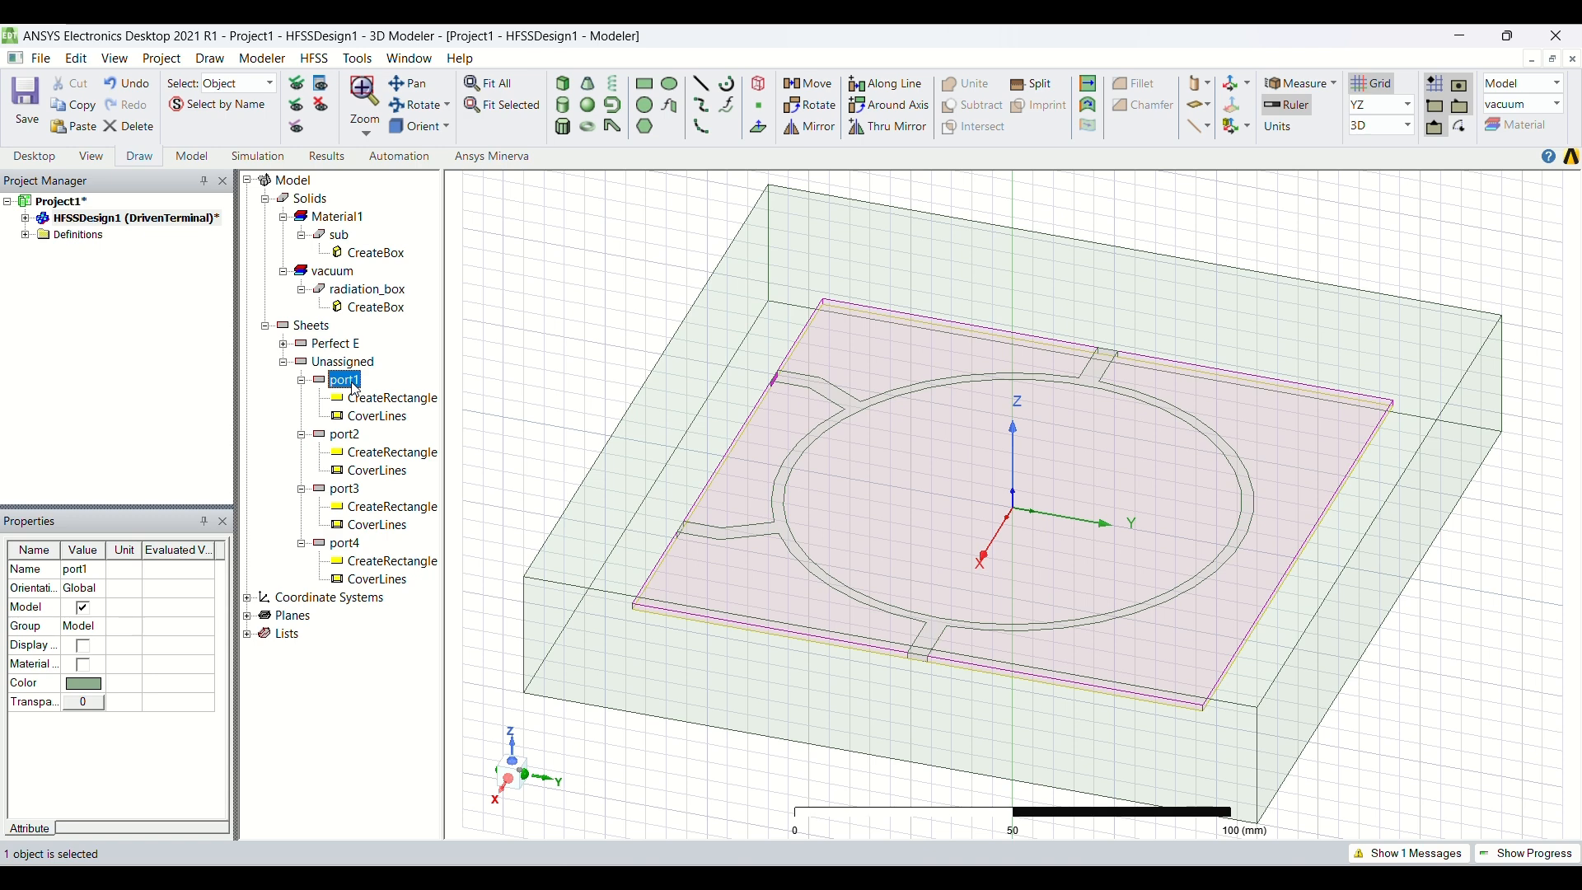
{"action": "right_click", "coordinate": [354, 386]}
{"action": "mouse_move", "coordinate": [461, 687]}
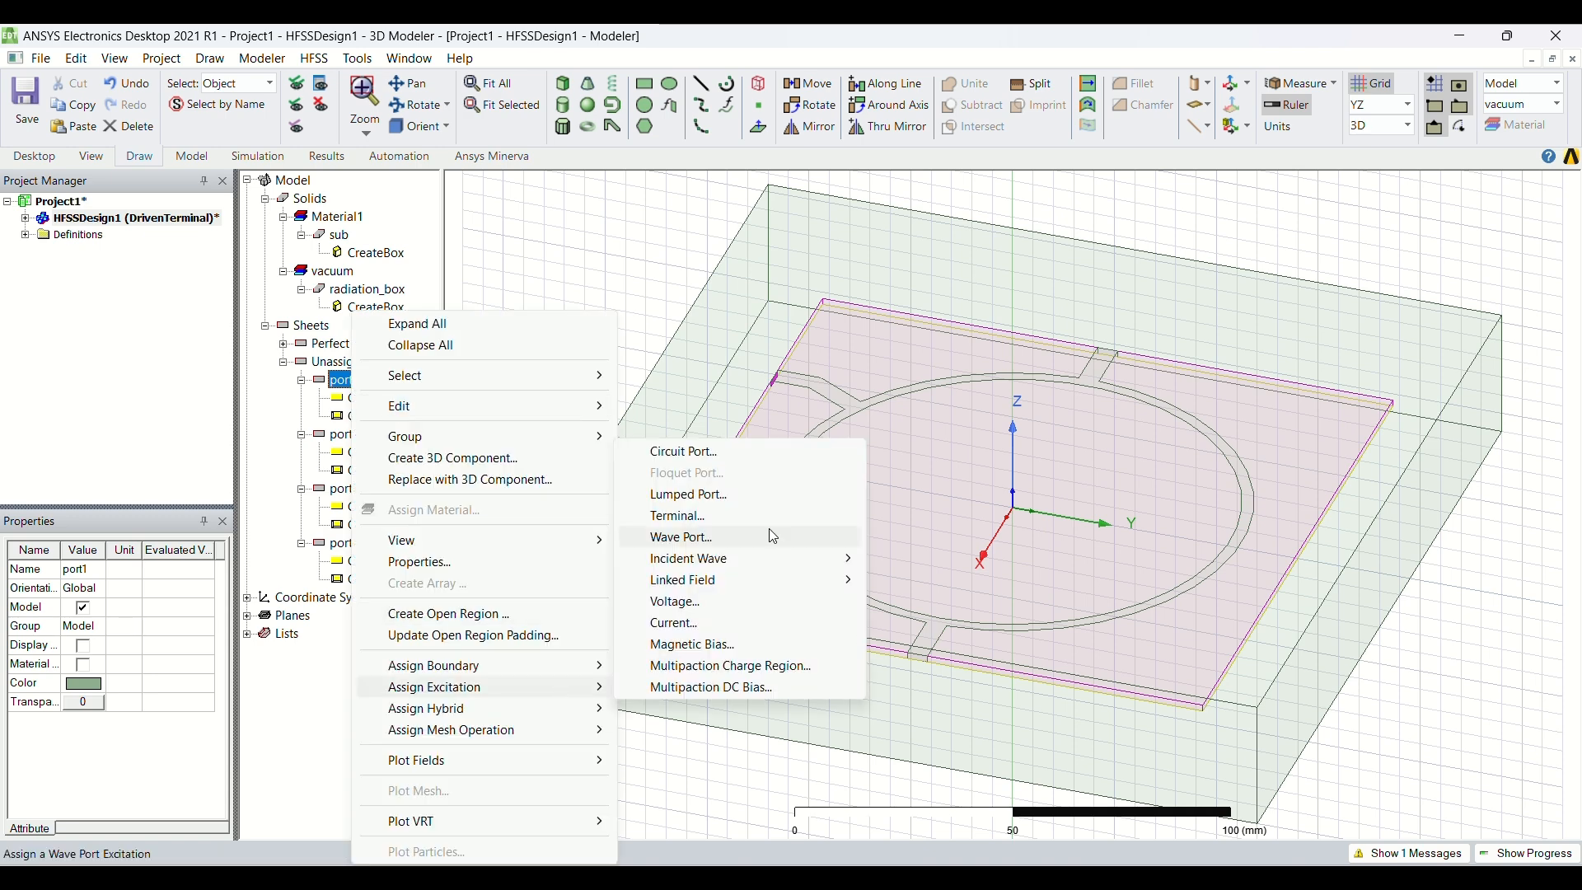
{"action": "left_click", "coordinate": [770, 494]}
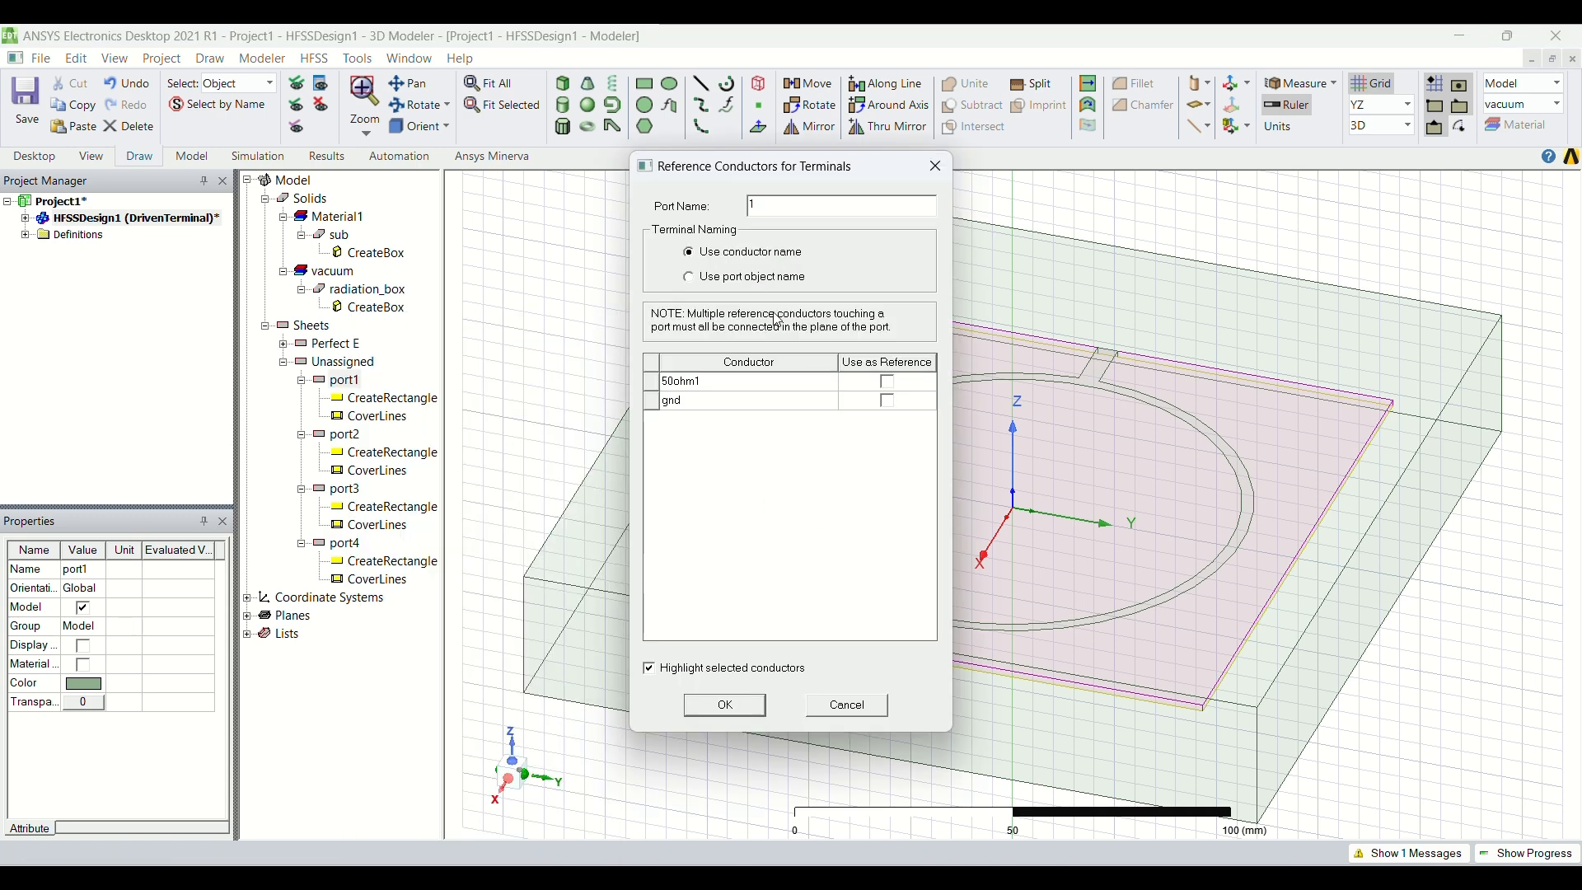
{"action": "left_click", "coordinate": [778, 280]}
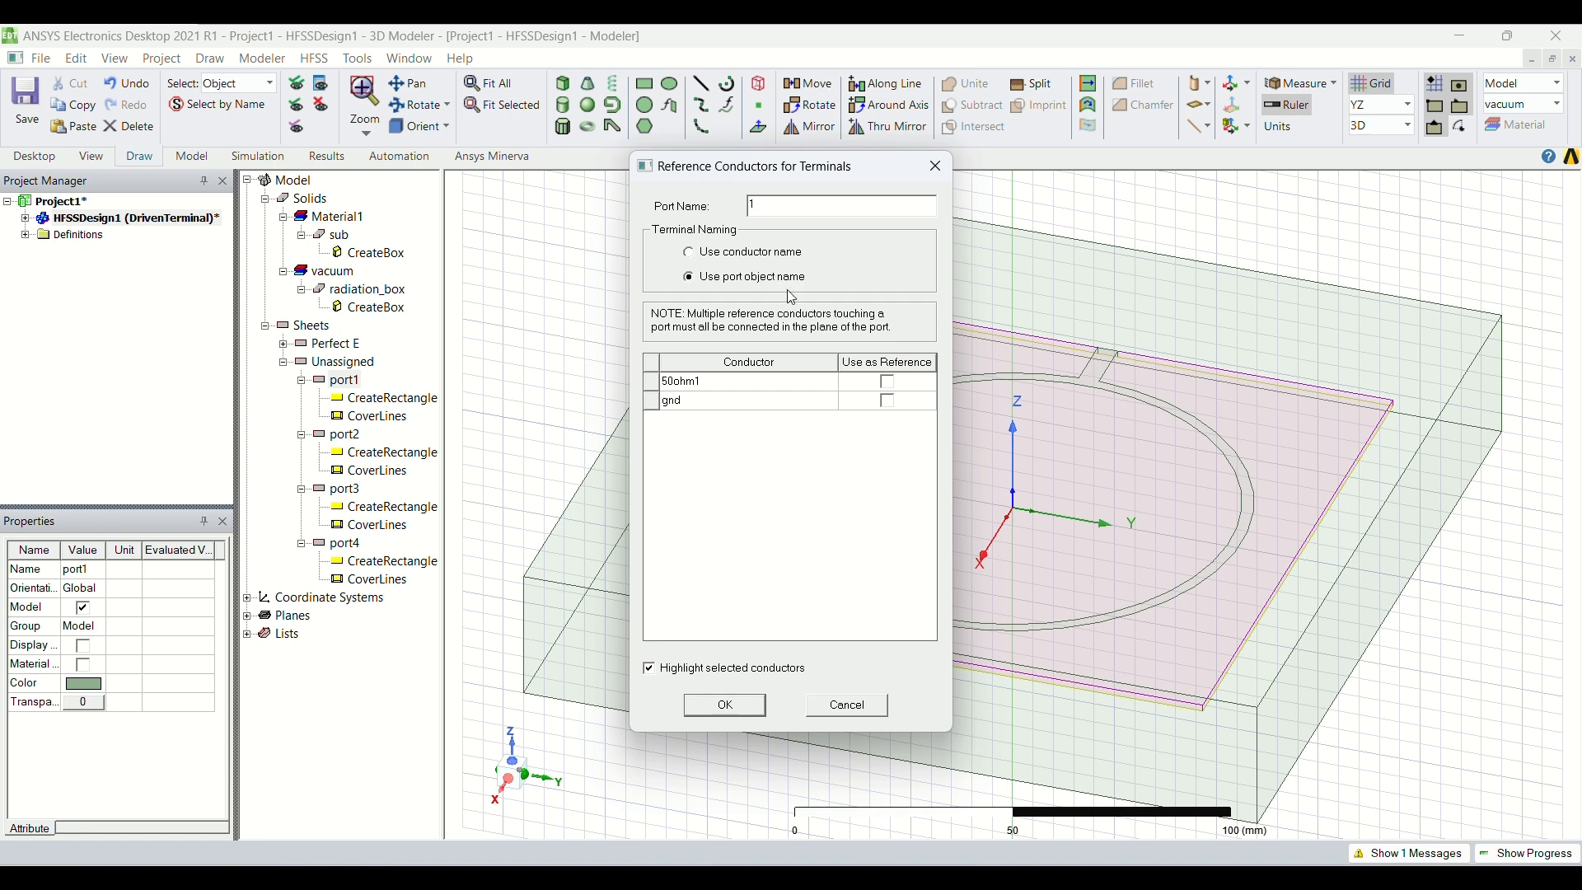
{"action": "left_click", "coordinate": [890, 403]}
{"action": "left_click", "coordinate": [888, 403]}
{"action": "left_click", "coordinate": [725, 705]}
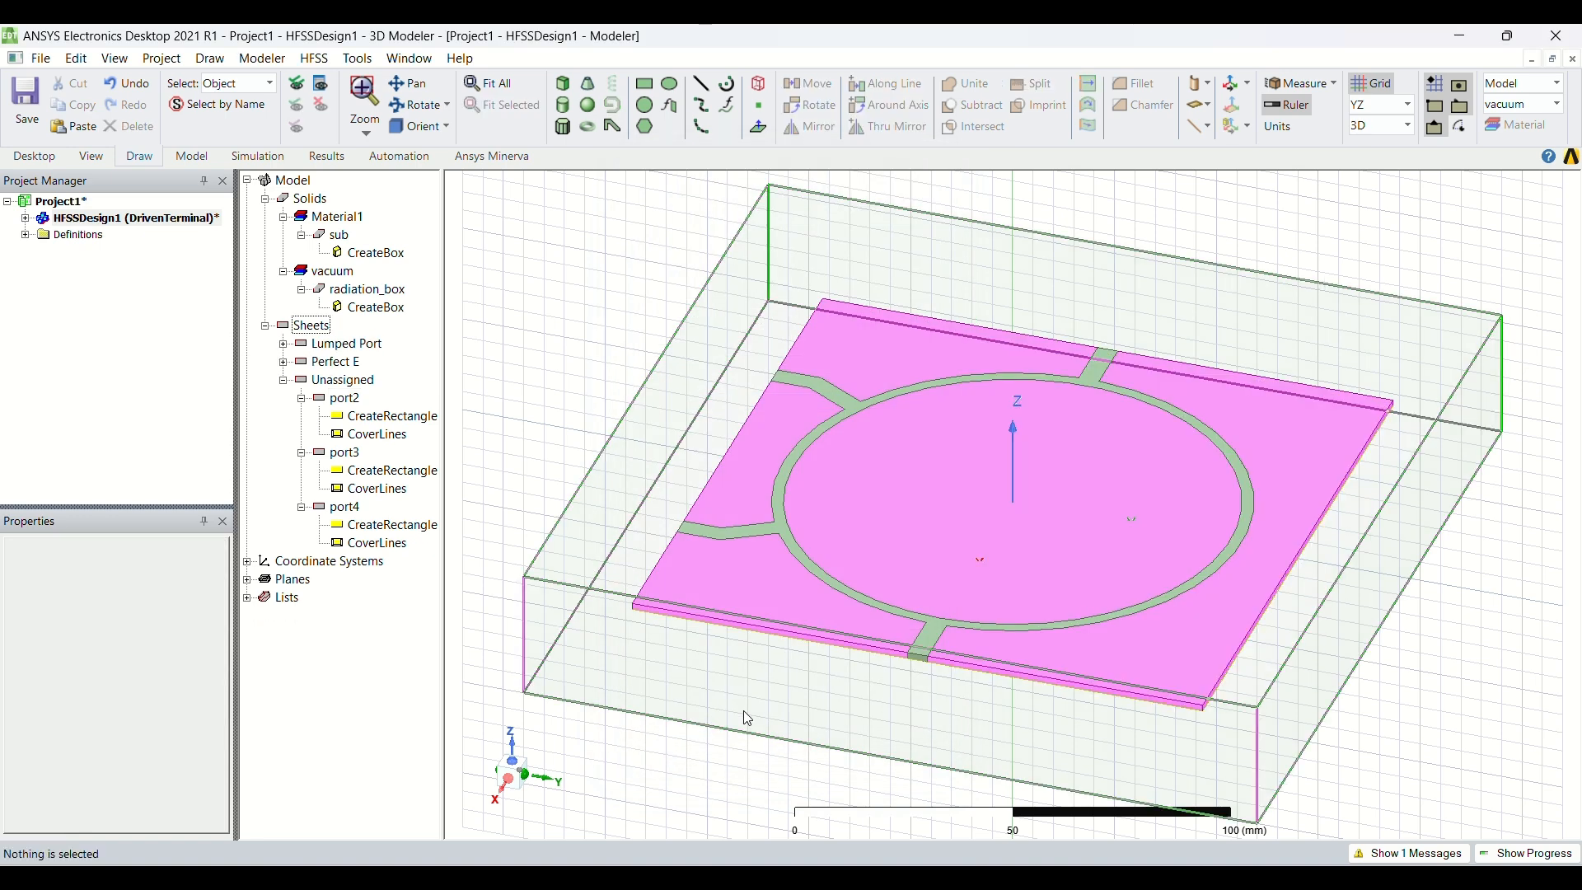
Assign a lumped port to the port2 sheet with gnd as the reference conductor
{"action": "left_click", "coordinate": [323, 400]}
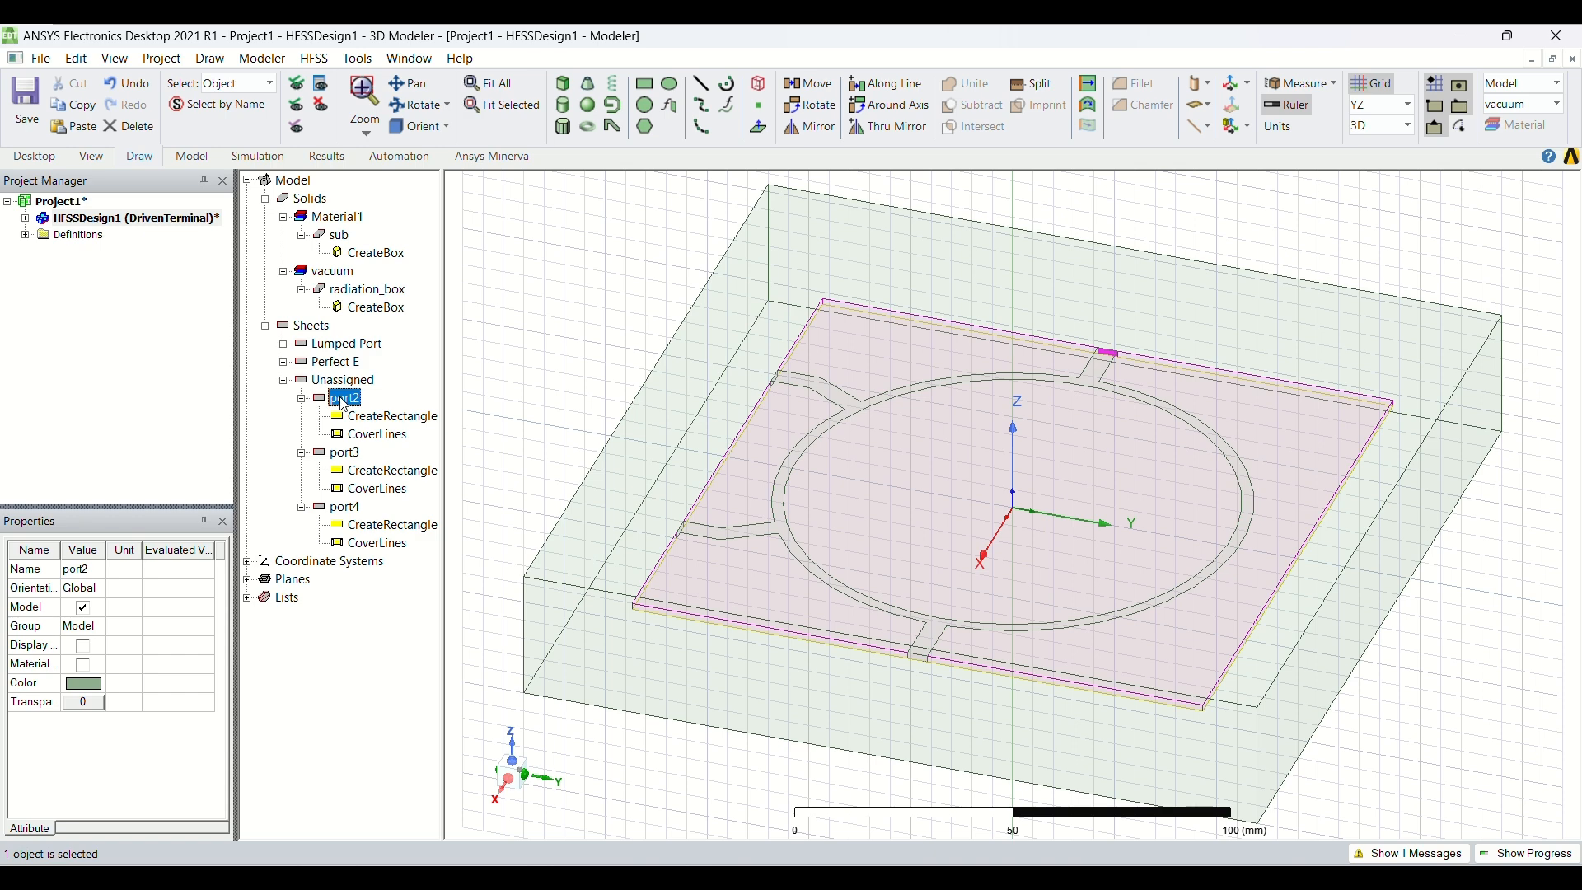
{"action": "right_click", "coordinate": [351, 408]}
{"action": "mouse_move", "coordinate": [495, 687]}
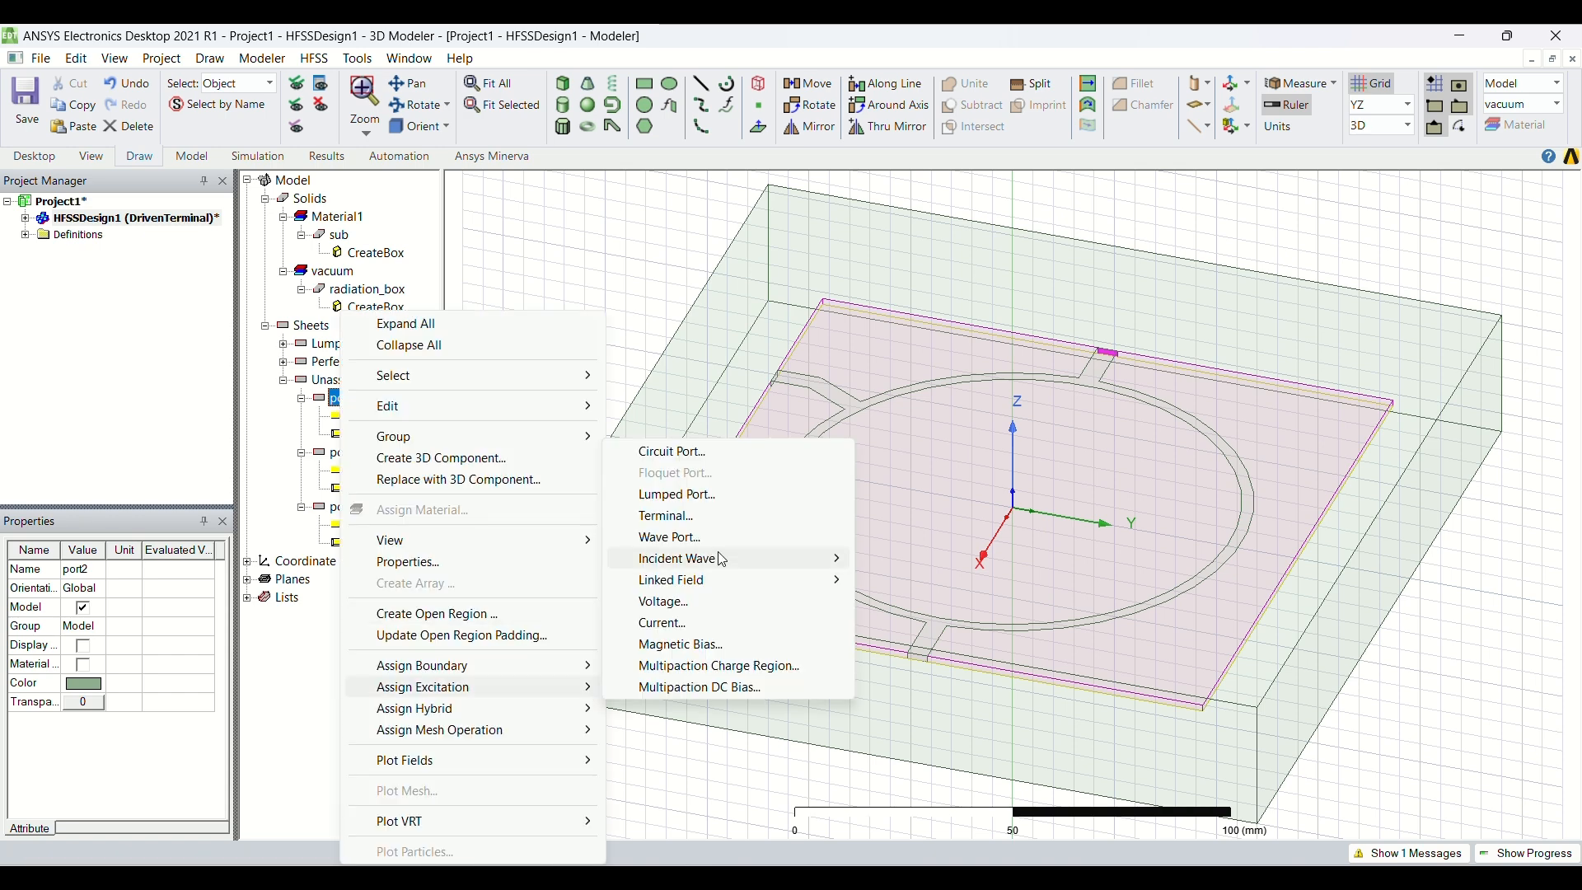
{"action": "left_click", "coordinate": [723, 498]}
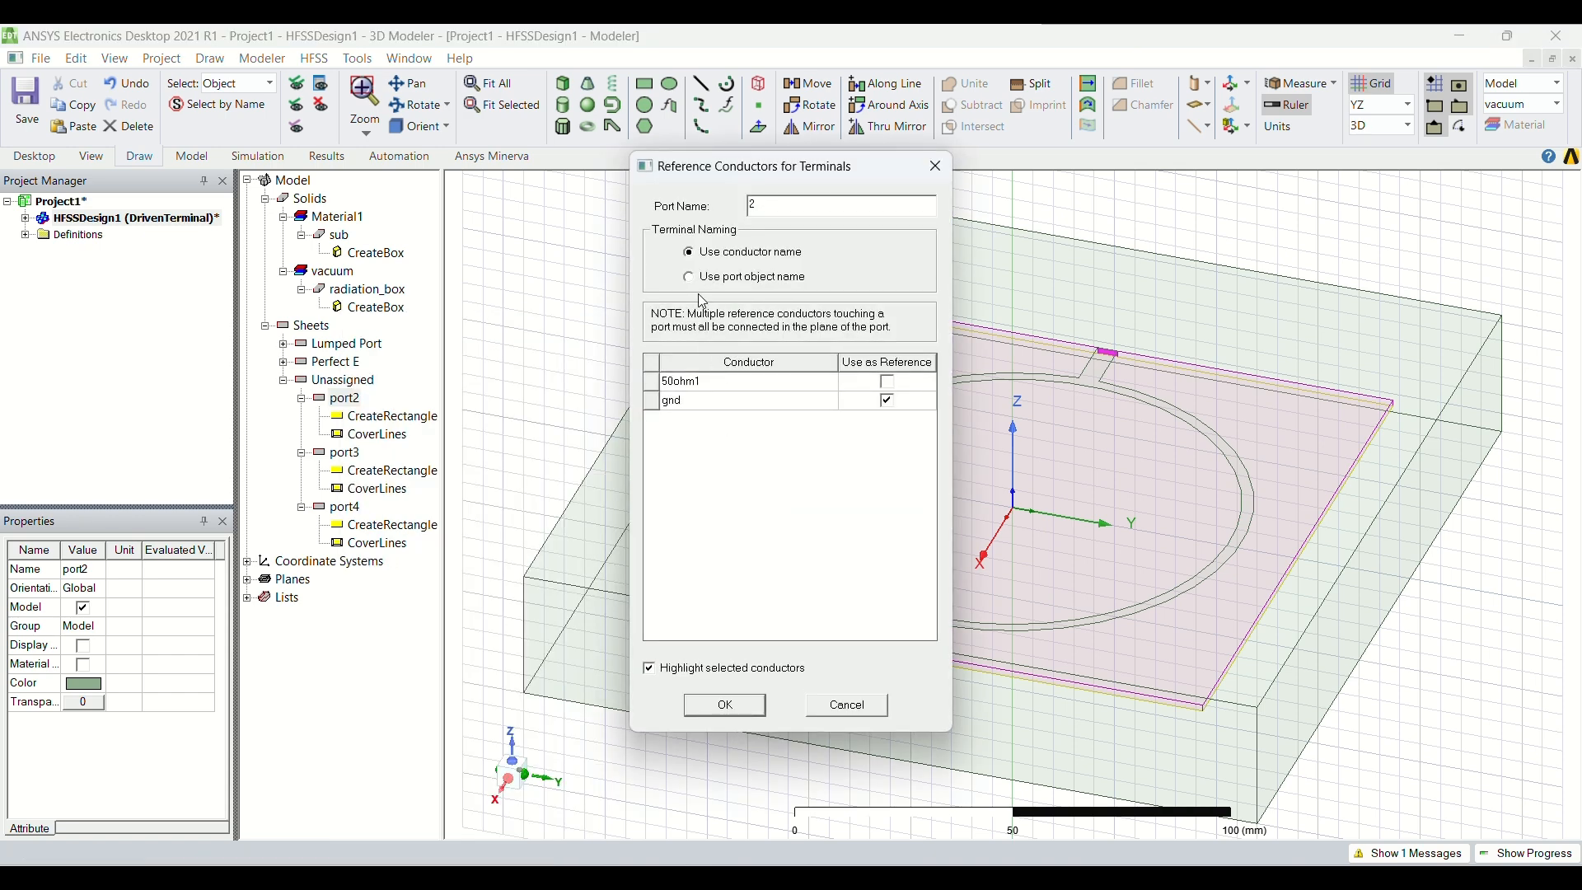
{"action": "left_click", "coordinate": [727, 705]}
Assign a lumped port to the port3 sheet, naming terminals by port object and using gnd as the reference conductor
{"action": "left_click", "coordinate": [346, 398]}
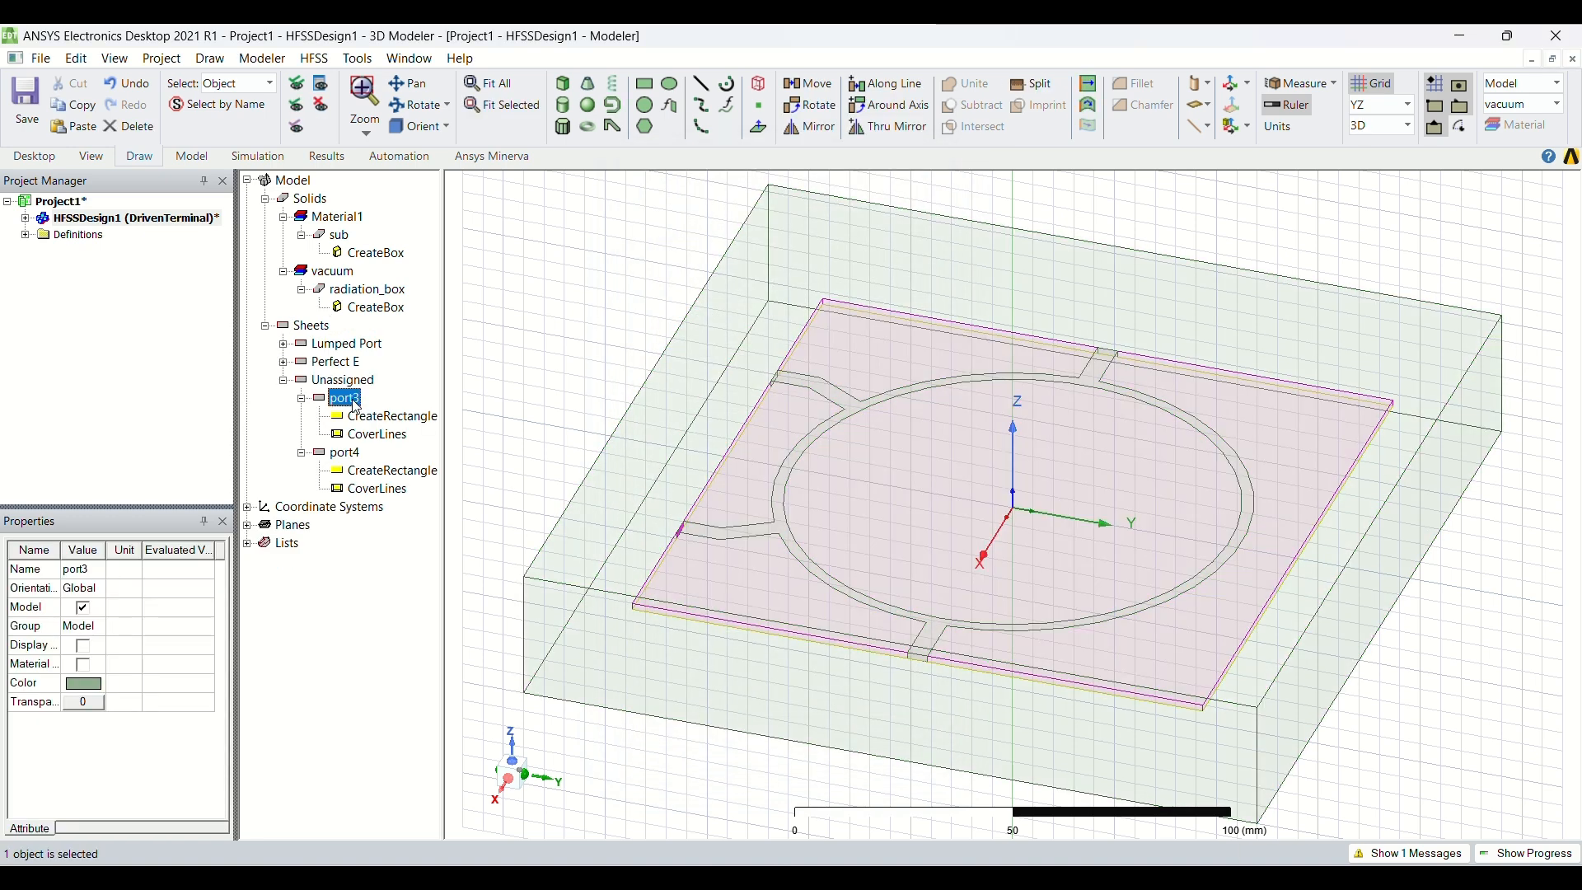
{"action": "right_click", "coordinate": [356, 404]}
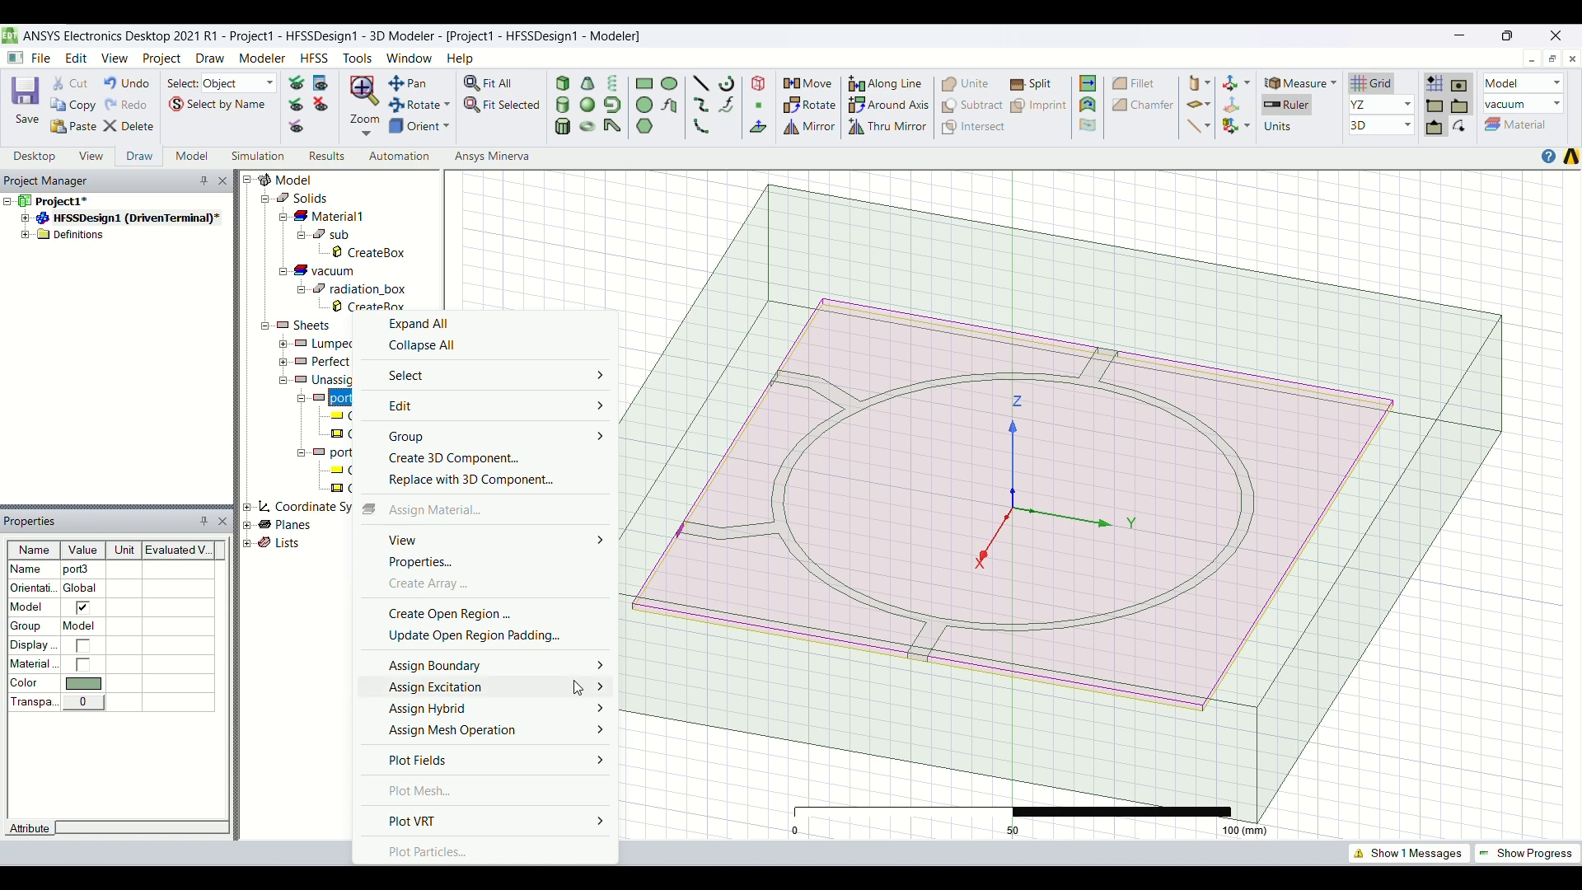
{"action": "mouse_move", "coordinate": [494, 687]}
{"action": "left_click", "coordinate": [708, 498]}
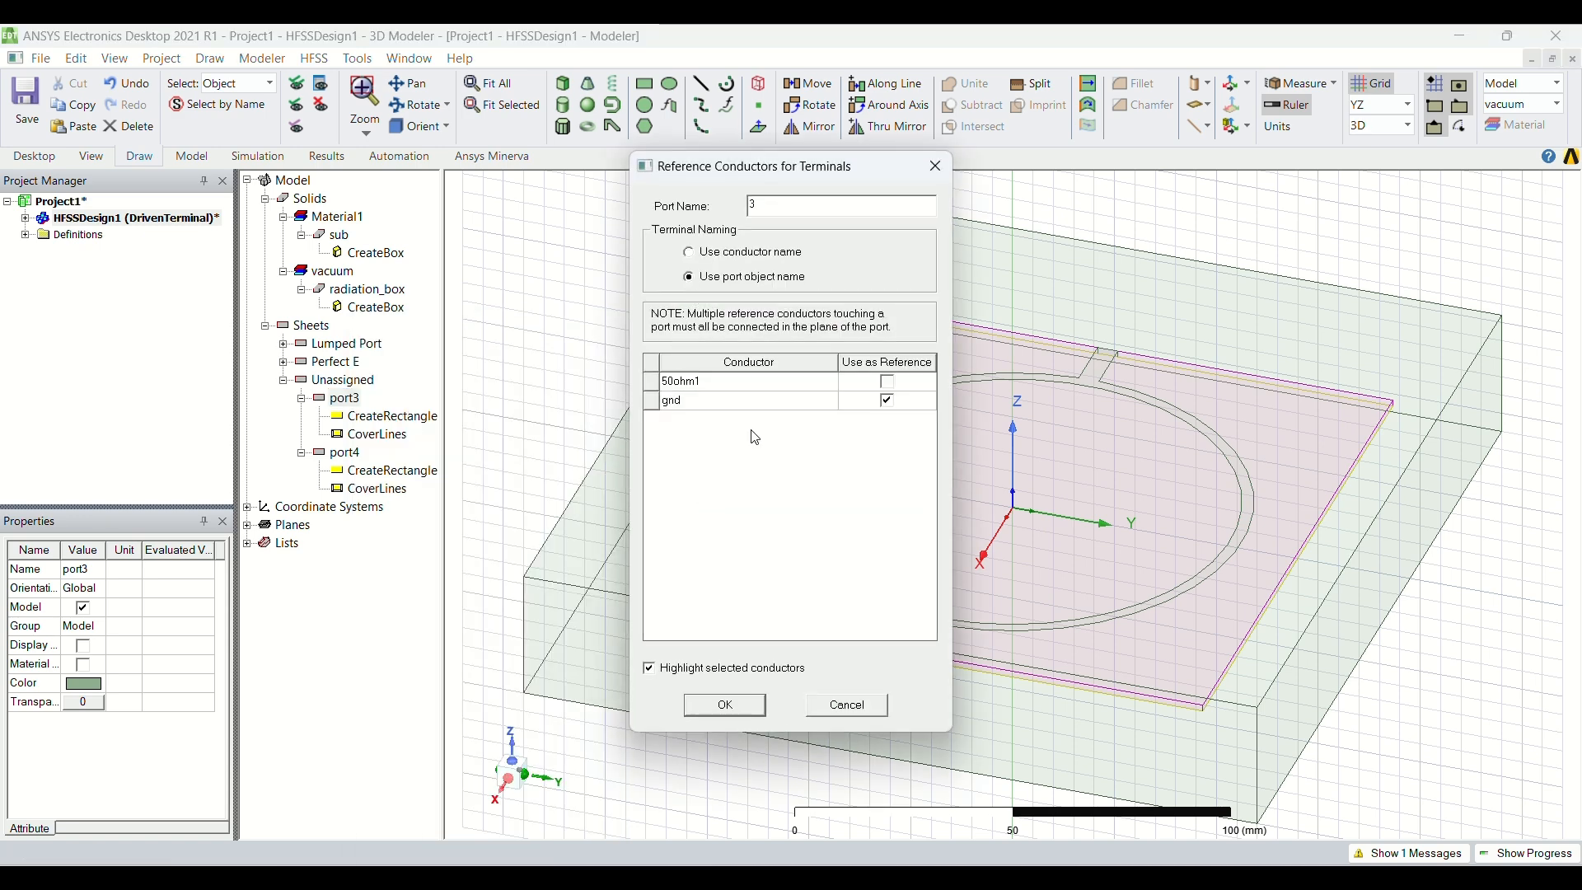
{"action": "left_click", "coordinate": [727, 703]}
Assign a lumped port to the port4 sheet, with port object naming and gnd as the reference conductor
{"action": "left_click", "coordinate": [354, 400]}
{"action": "right_click", "coordinate": [357, 404]}
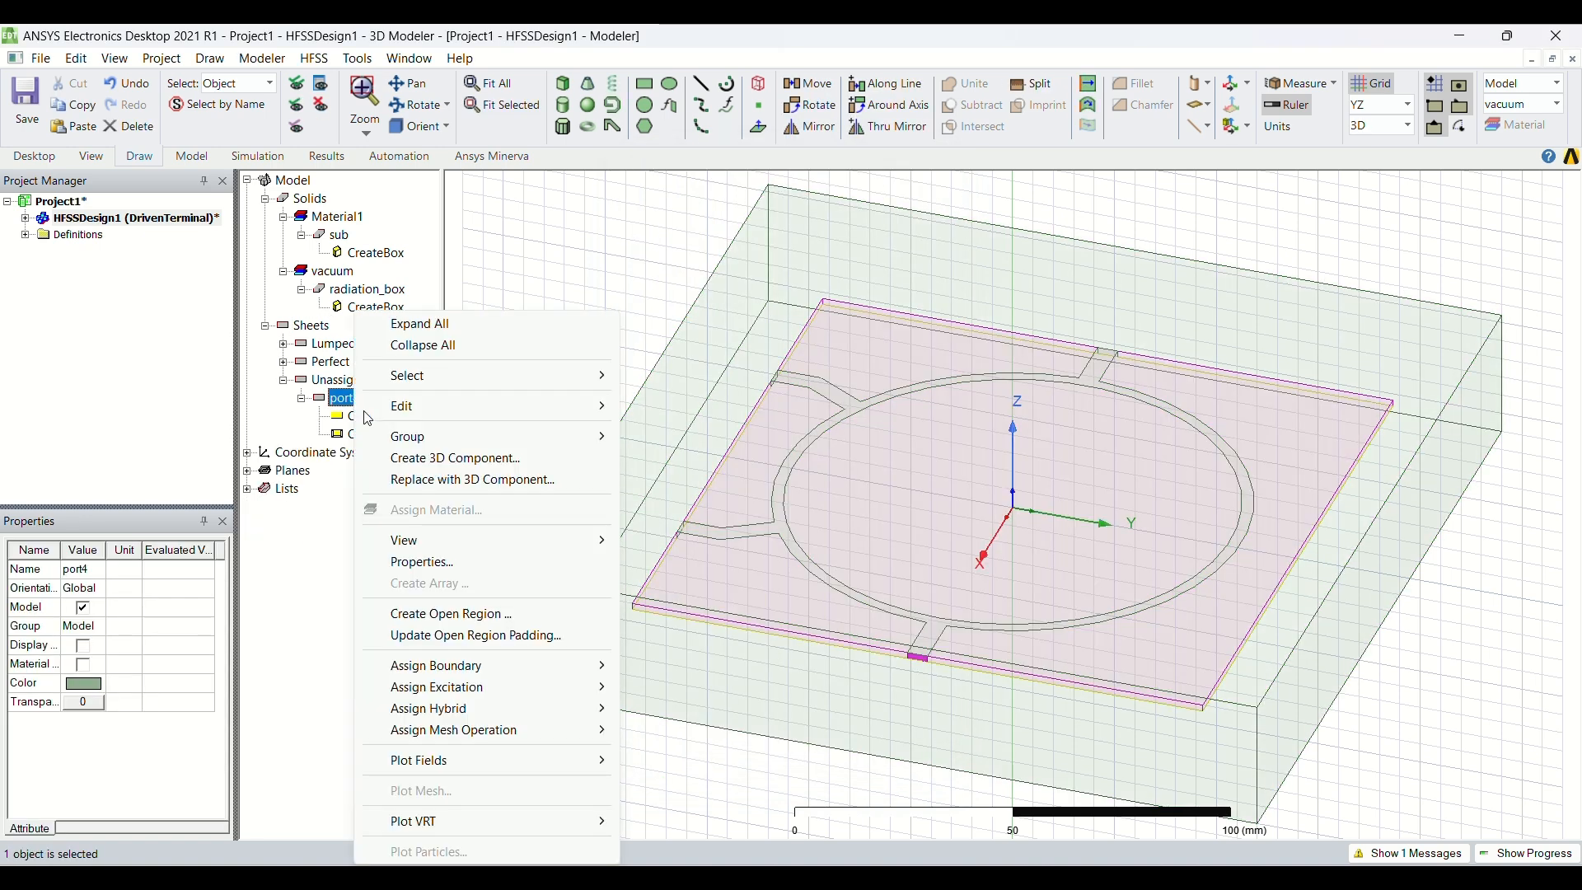
{"action": "mouse_move", "coordinate": [494, 687]}
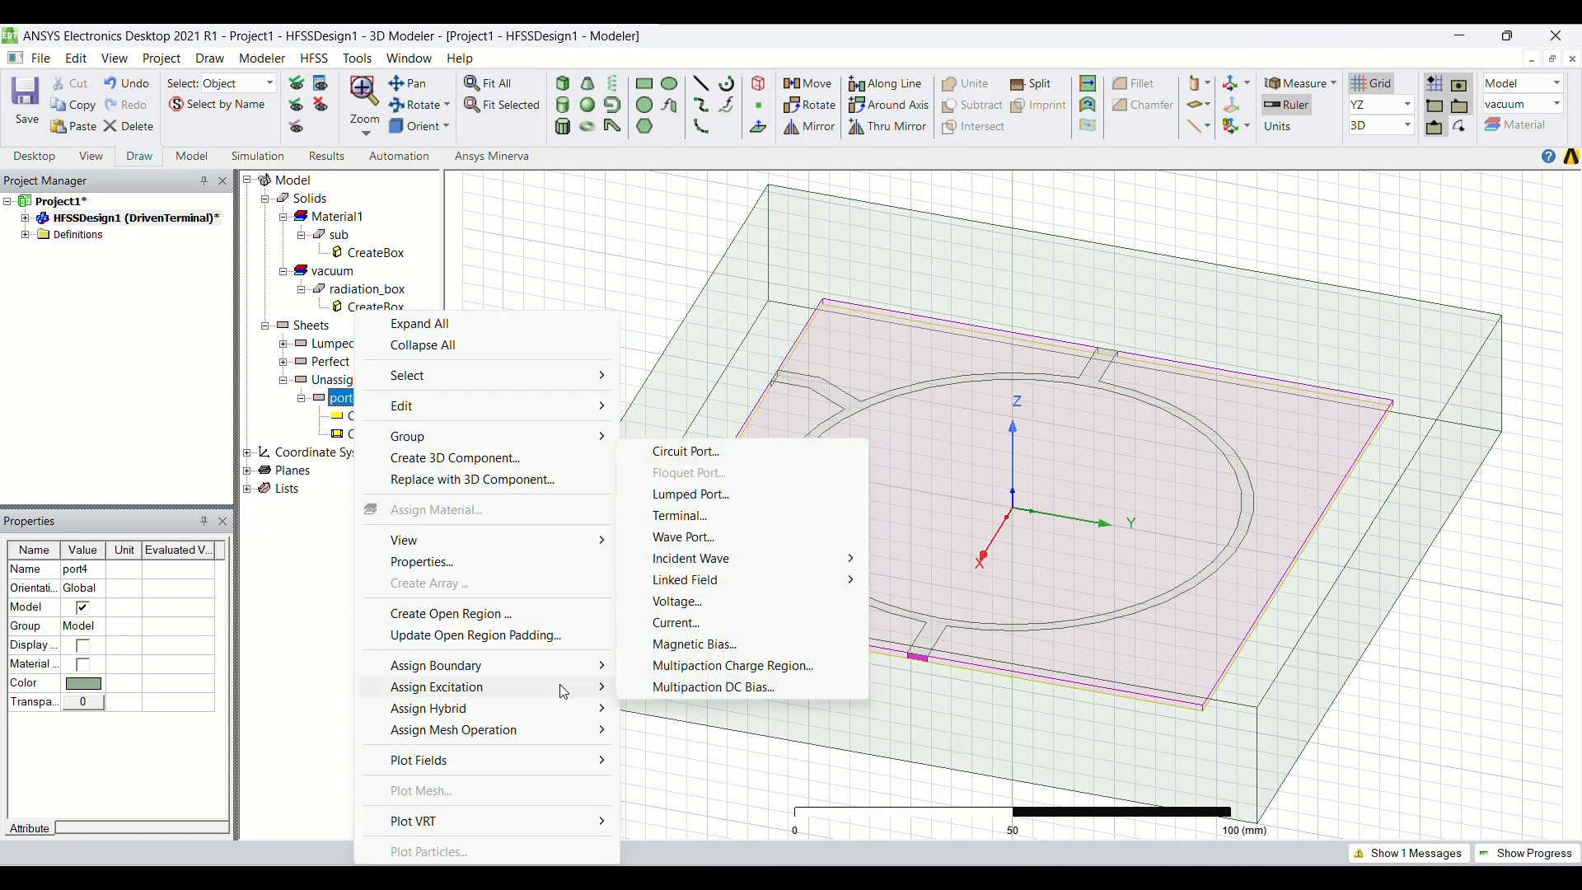
{"action": "left_click", "coordinate": [692, 516]}
{"action": "left_click", "coordinate": [689, 277]}
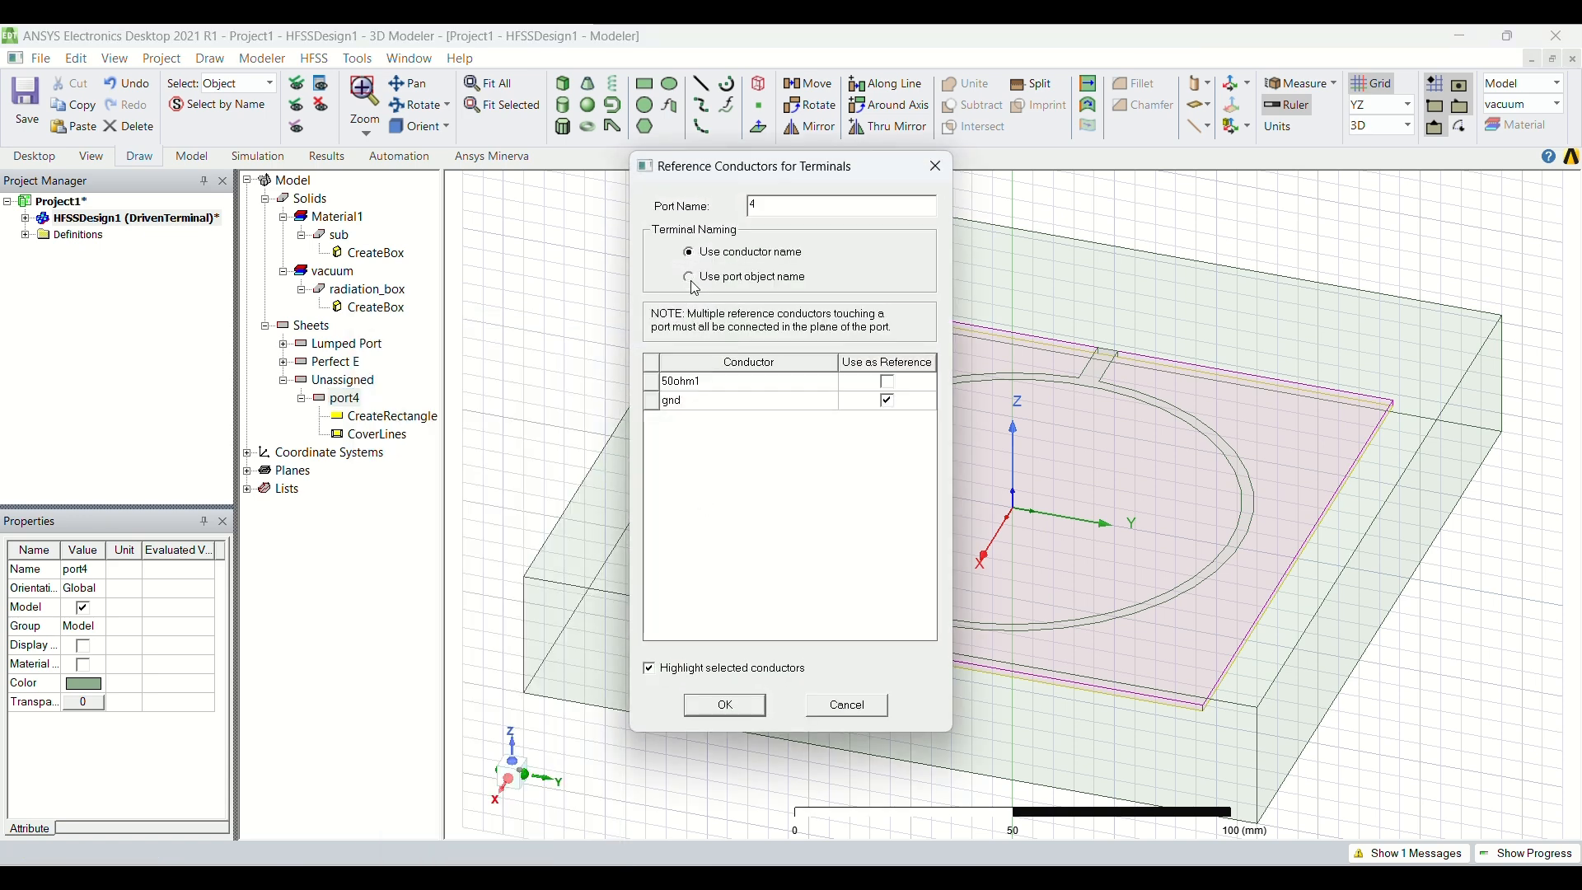
{"action": "left_click", "coordinate": [712, 707]}
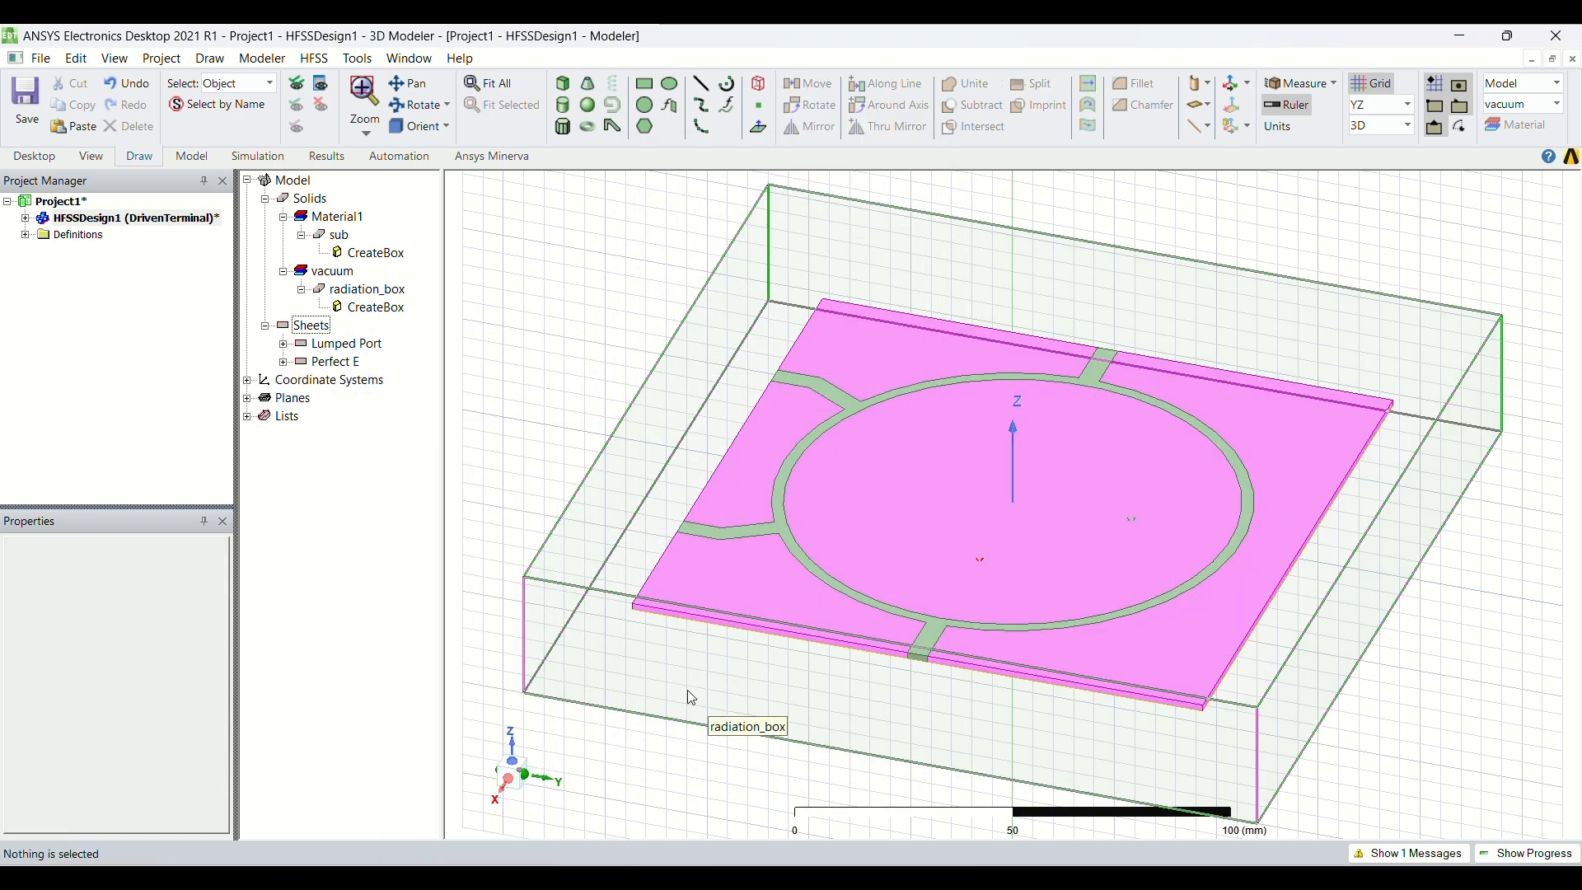
Assign a radiation boundary named Rad1 to the radiation_box solid
{"action": "left_click", "coordinate": [368, 291]}
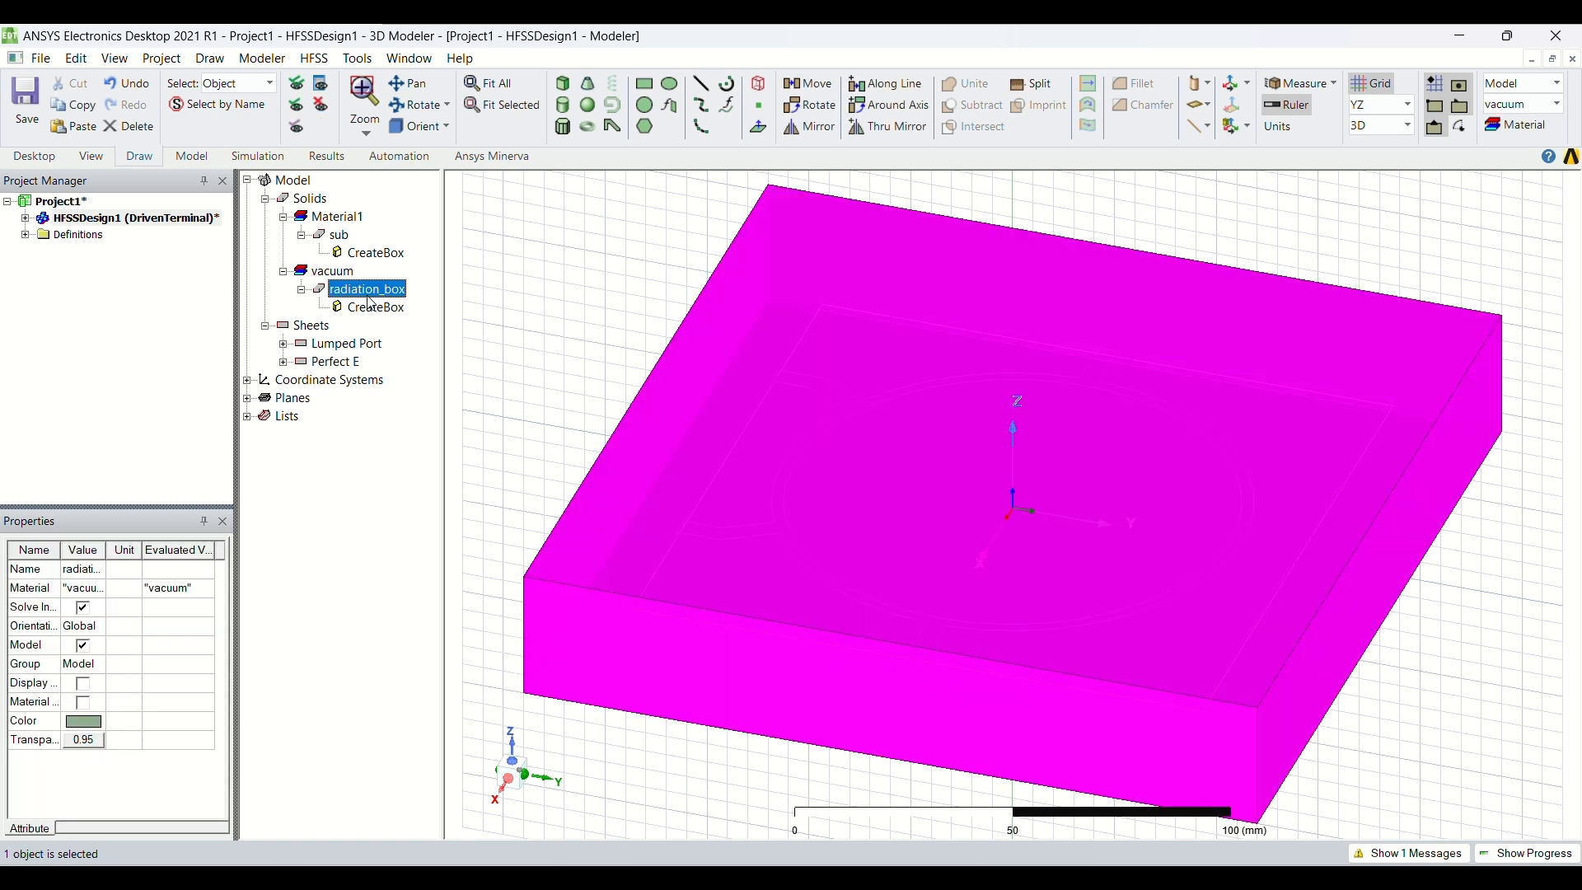
{"action": "right_click", "coordinate": [368, 298]}
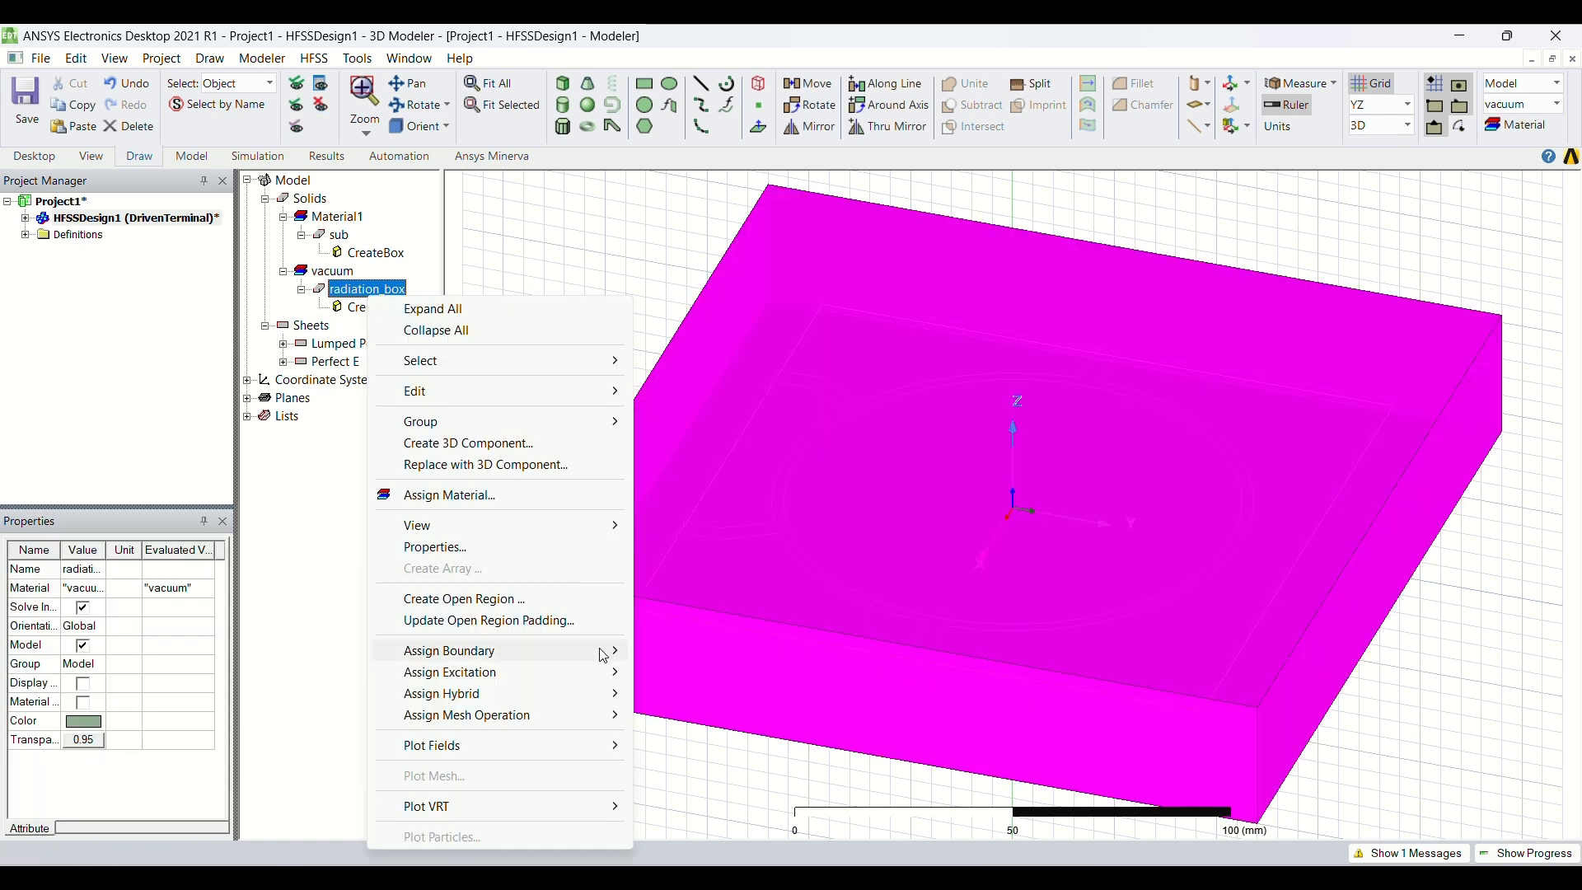
{"action": "mouse_move", "coordinate": [605, 653]}
{"action": "left_click", "coordinate": [729, 559]}
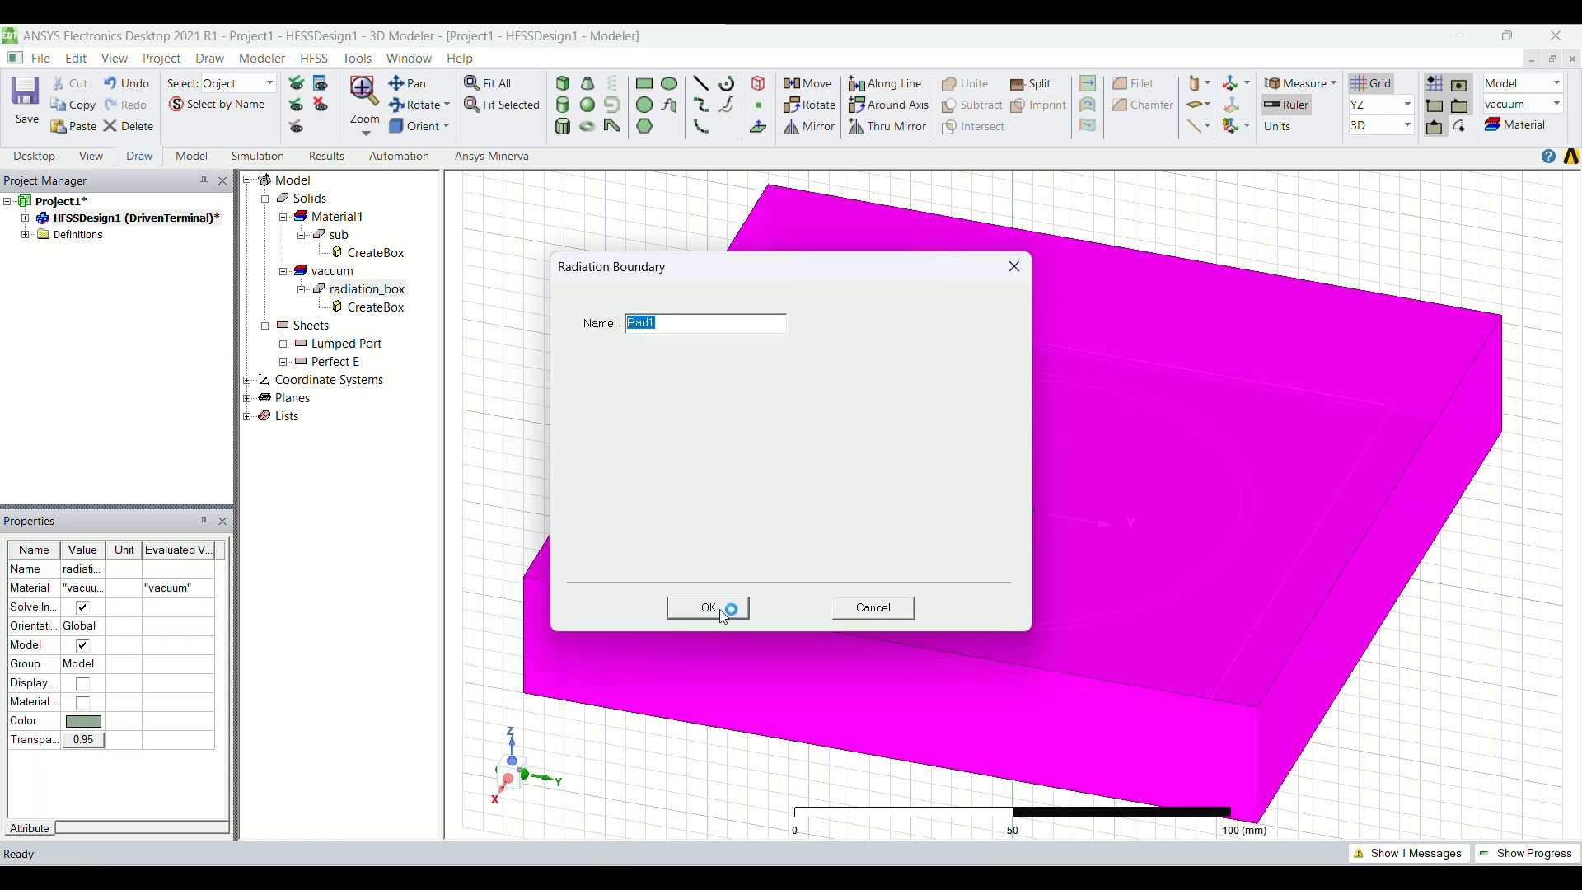
{"action": "left_click", "coordinate": [719, 610]}
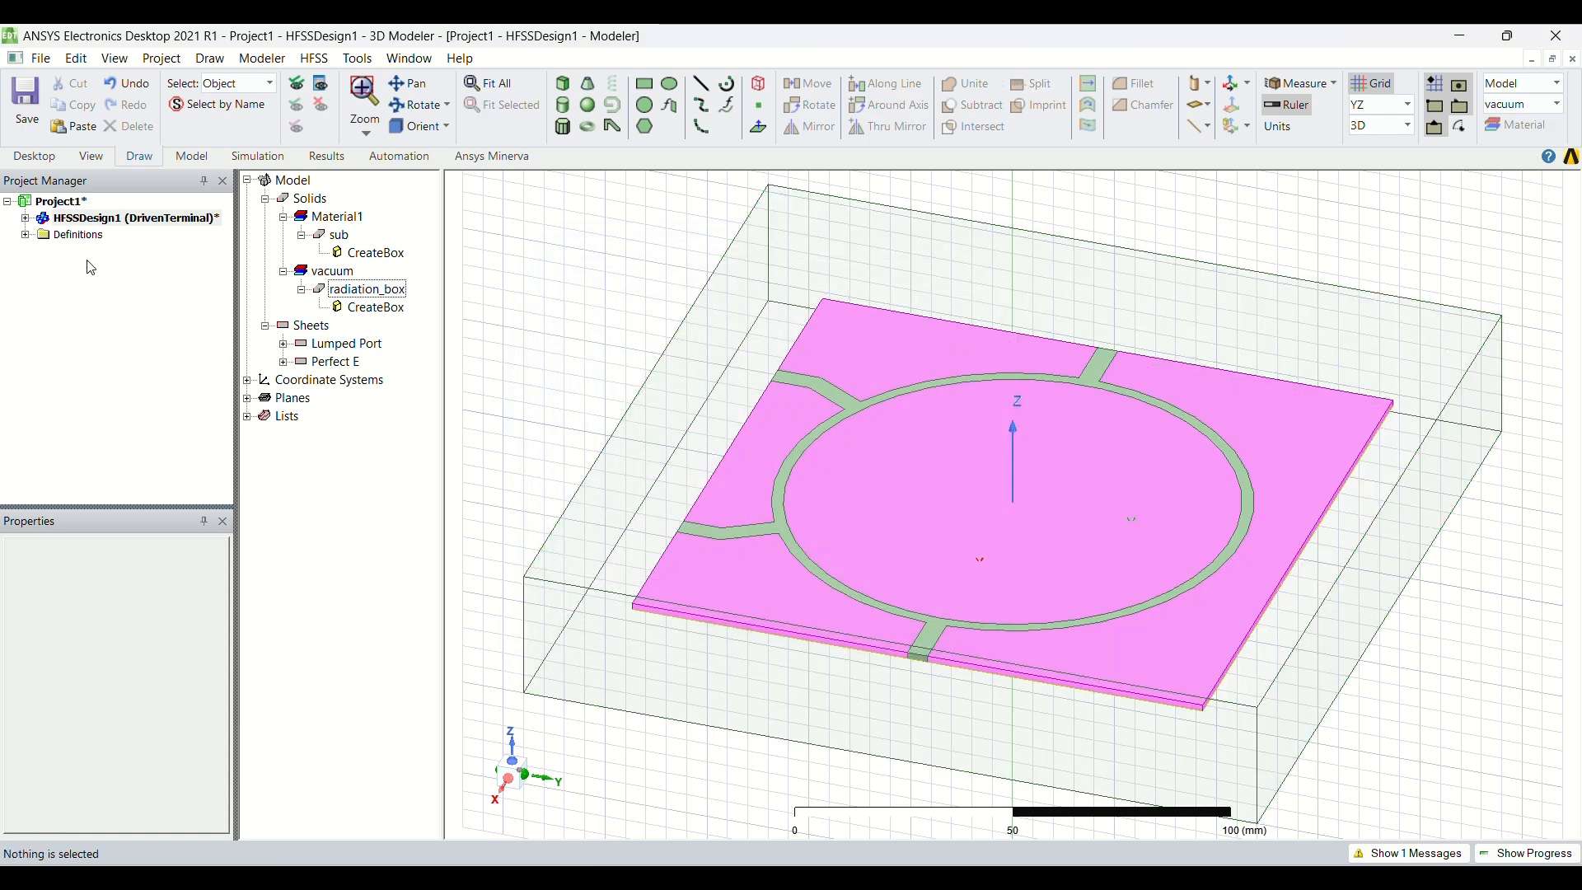
Review the design's assigned boundaries: coupler, gnd and Rad1
{"action": "left_click", "coordinate": [26, 220]}
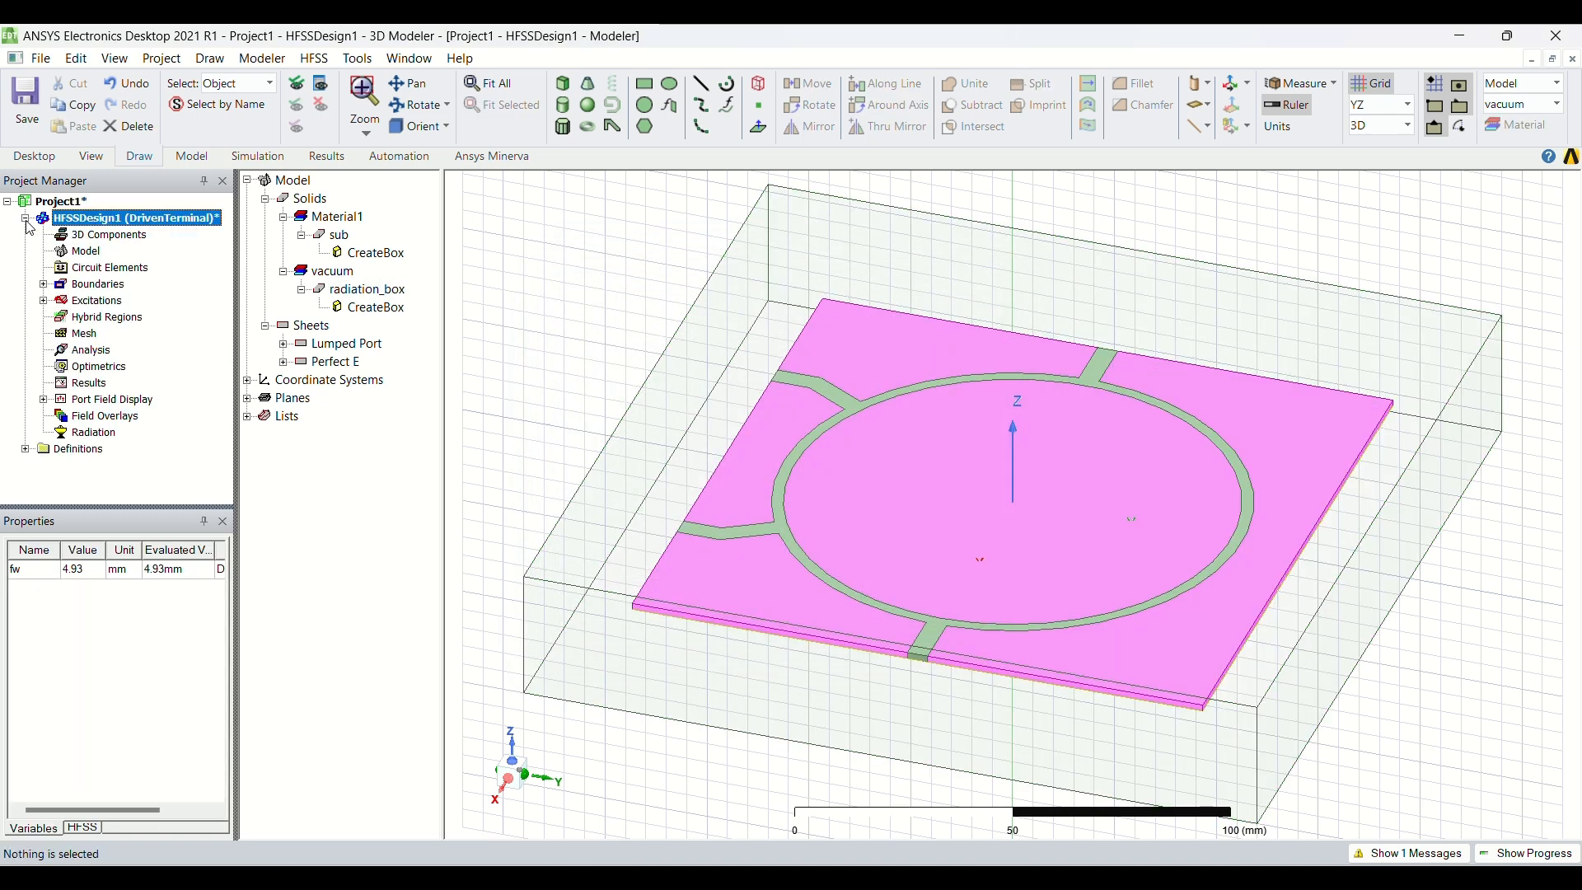
{"action": "left_click", "coordinate": [45, 284]}
{"action": "left_click", "coordinate": [101, 301]}
{"action": "left_click", "coordinate": [99, 318]}
{"action": "left_click", "coordinate": [99, 334]}
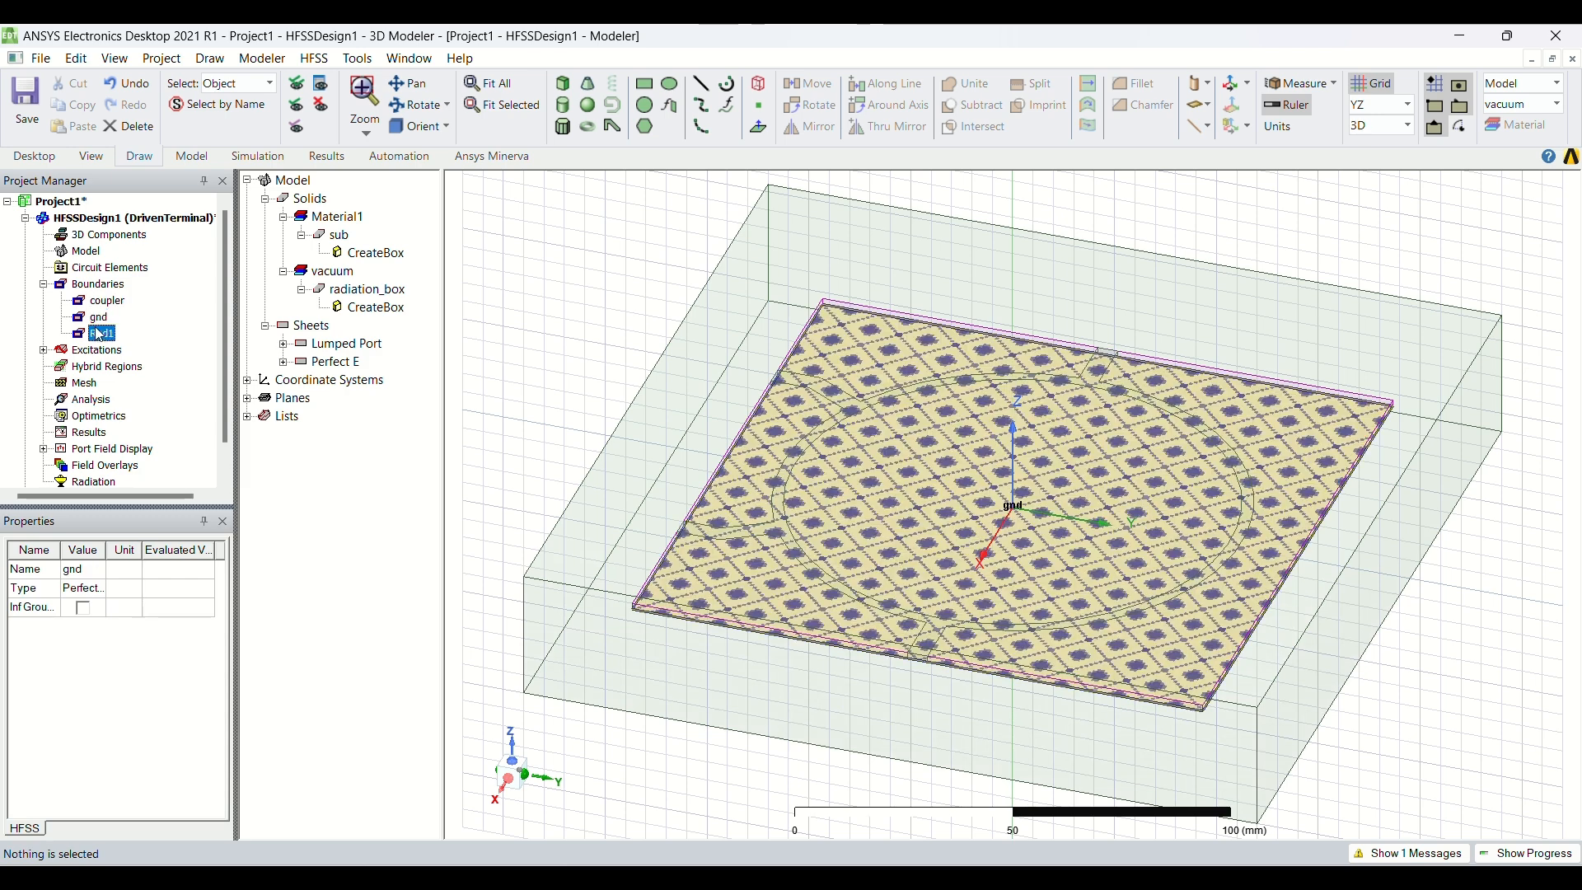
Check the full port impedance settings of lumped ports 1 through 4 in the excitations
{"action": "left_click", "coordinate": [45, 350]}
{"action": "double_click", "coordinate": [92, 368]}
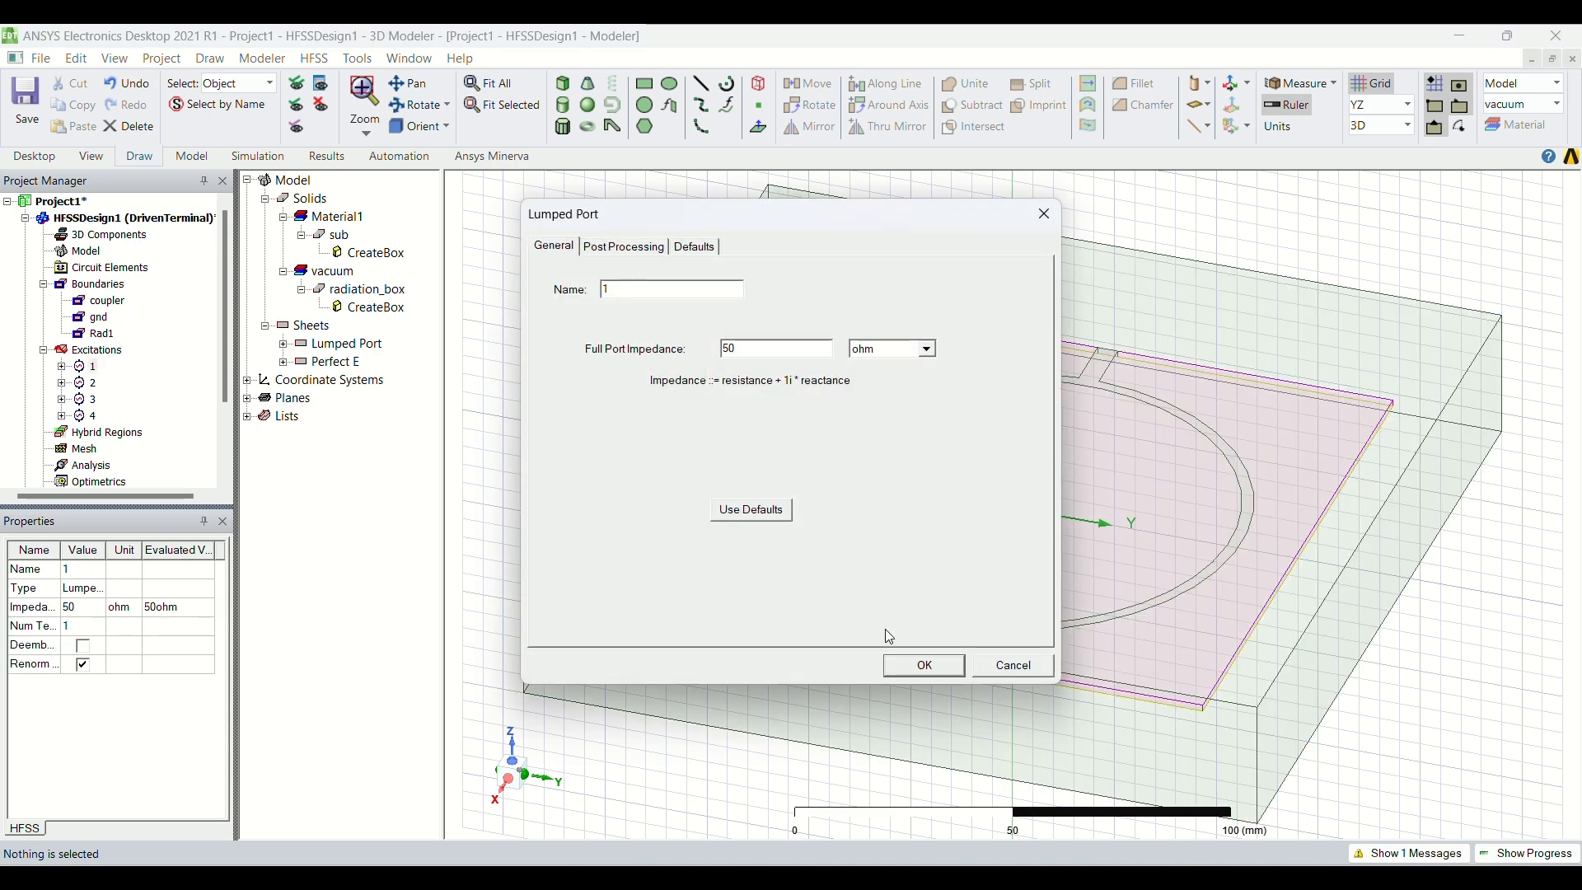
{"action": "left_click", "coordinate": [916, 662]}
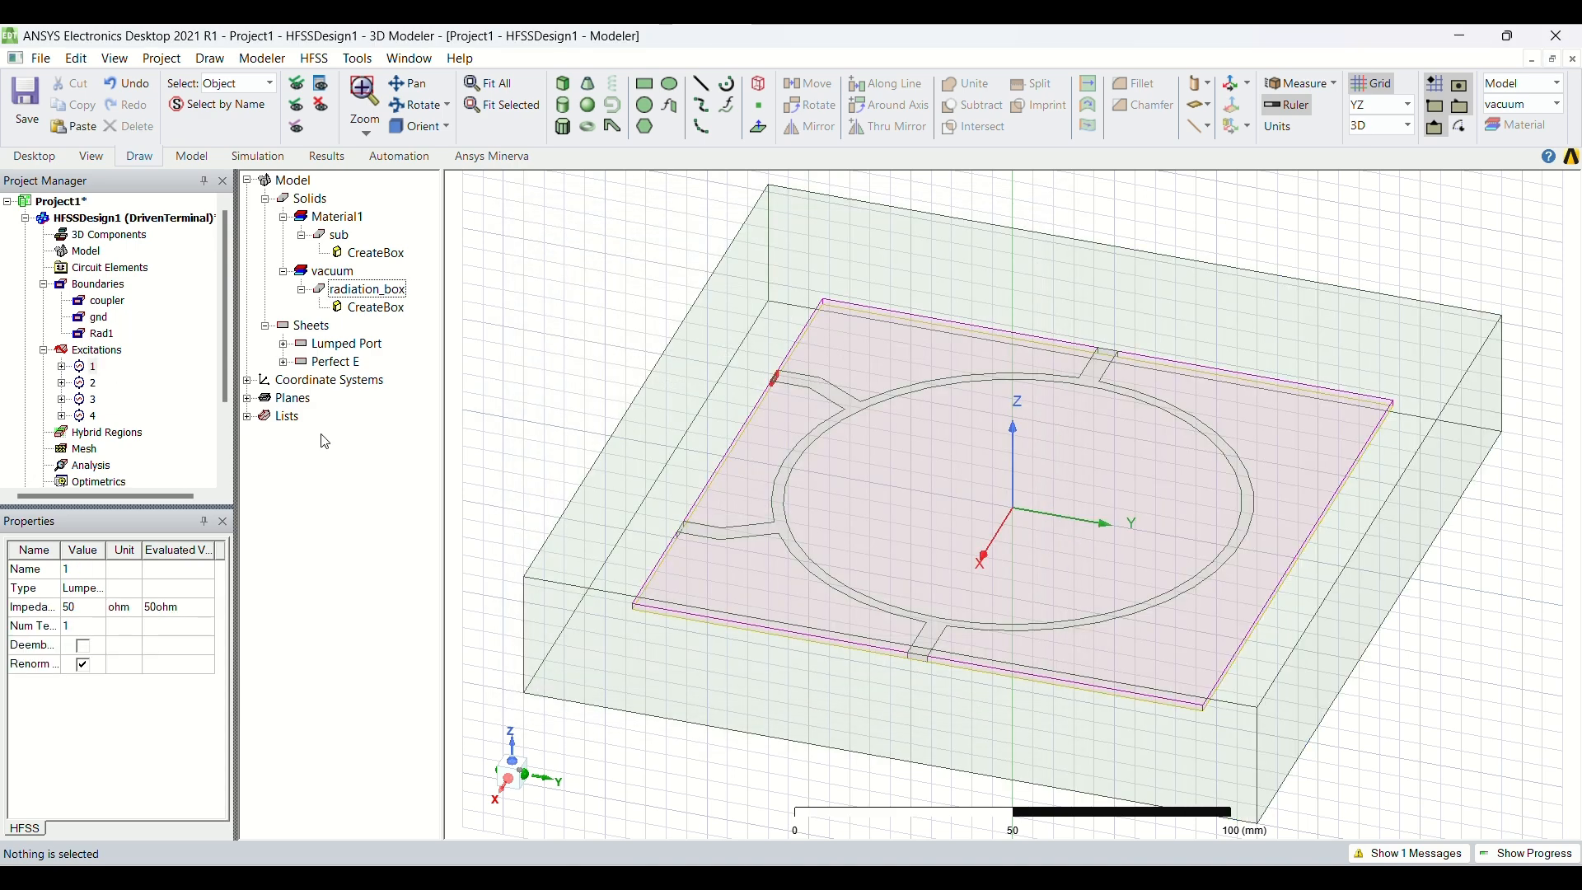
{"action": "double_click", "coordinate": [92, 384]}
{"action": "left_click", "coordinate": [924, 666]}
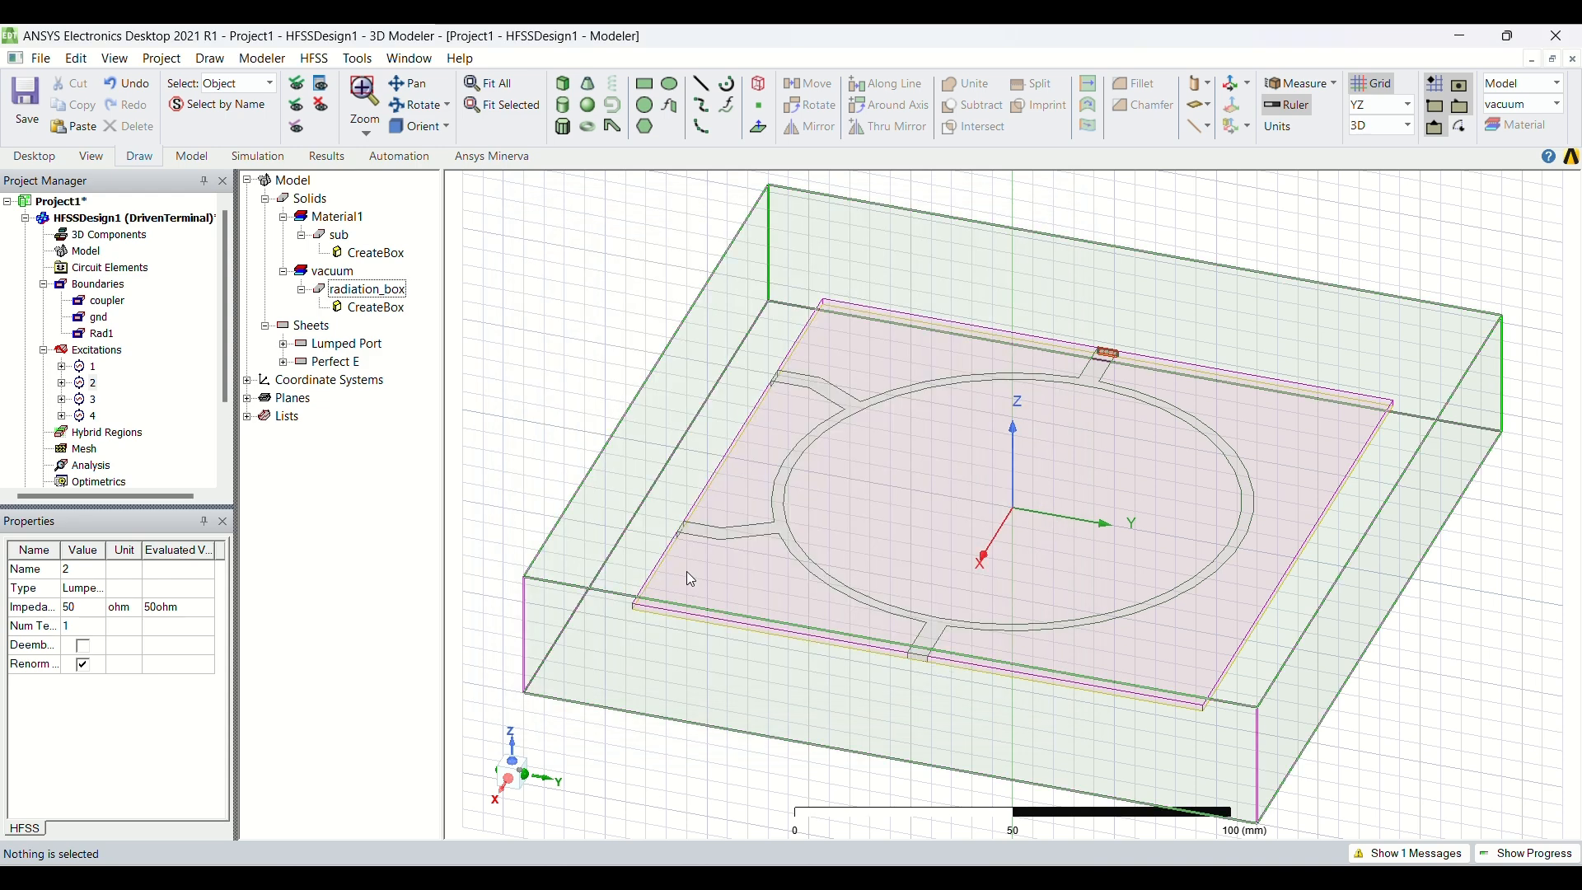
{"action": "double_click", "coordinate": [93, 400]}
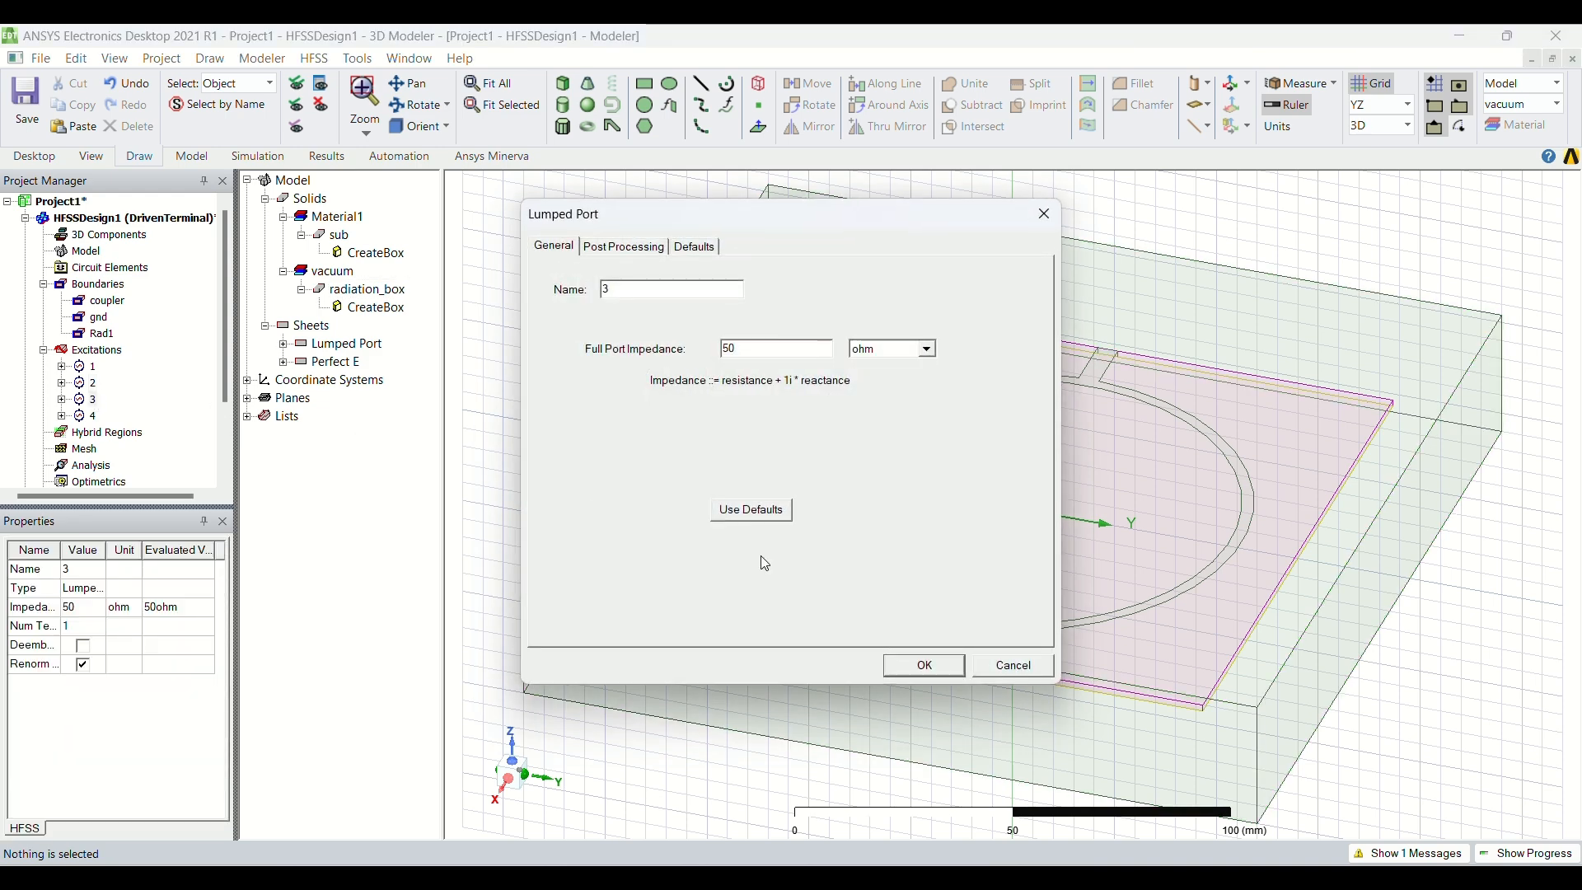
{"action": "left_click", "coordinate": [924, 665]}
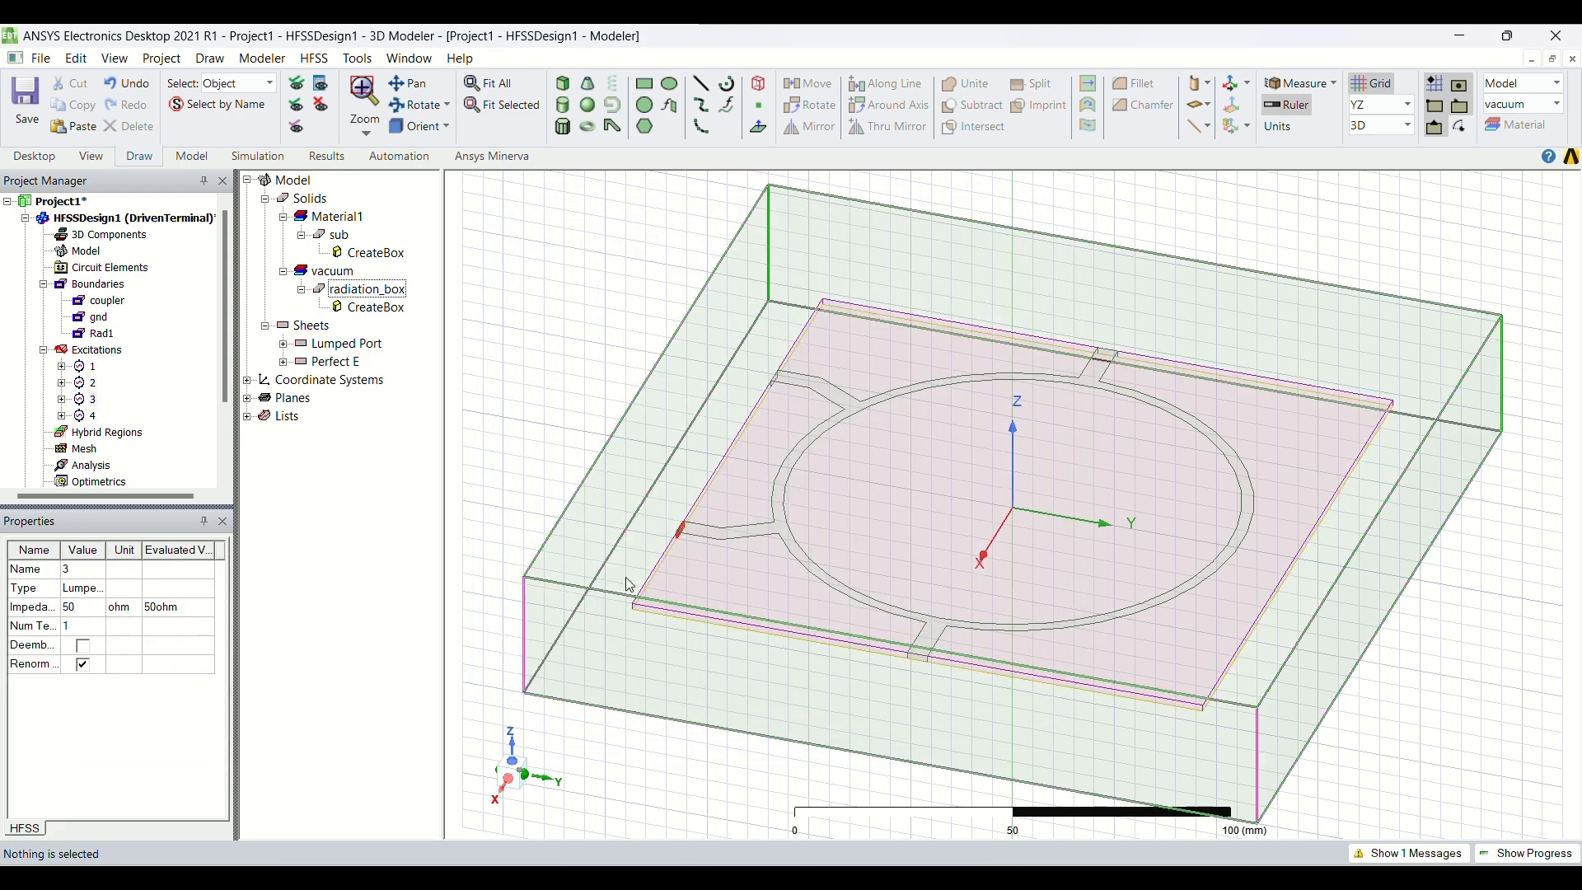
{"action": "double_click", "coordinate": [93, 416]}
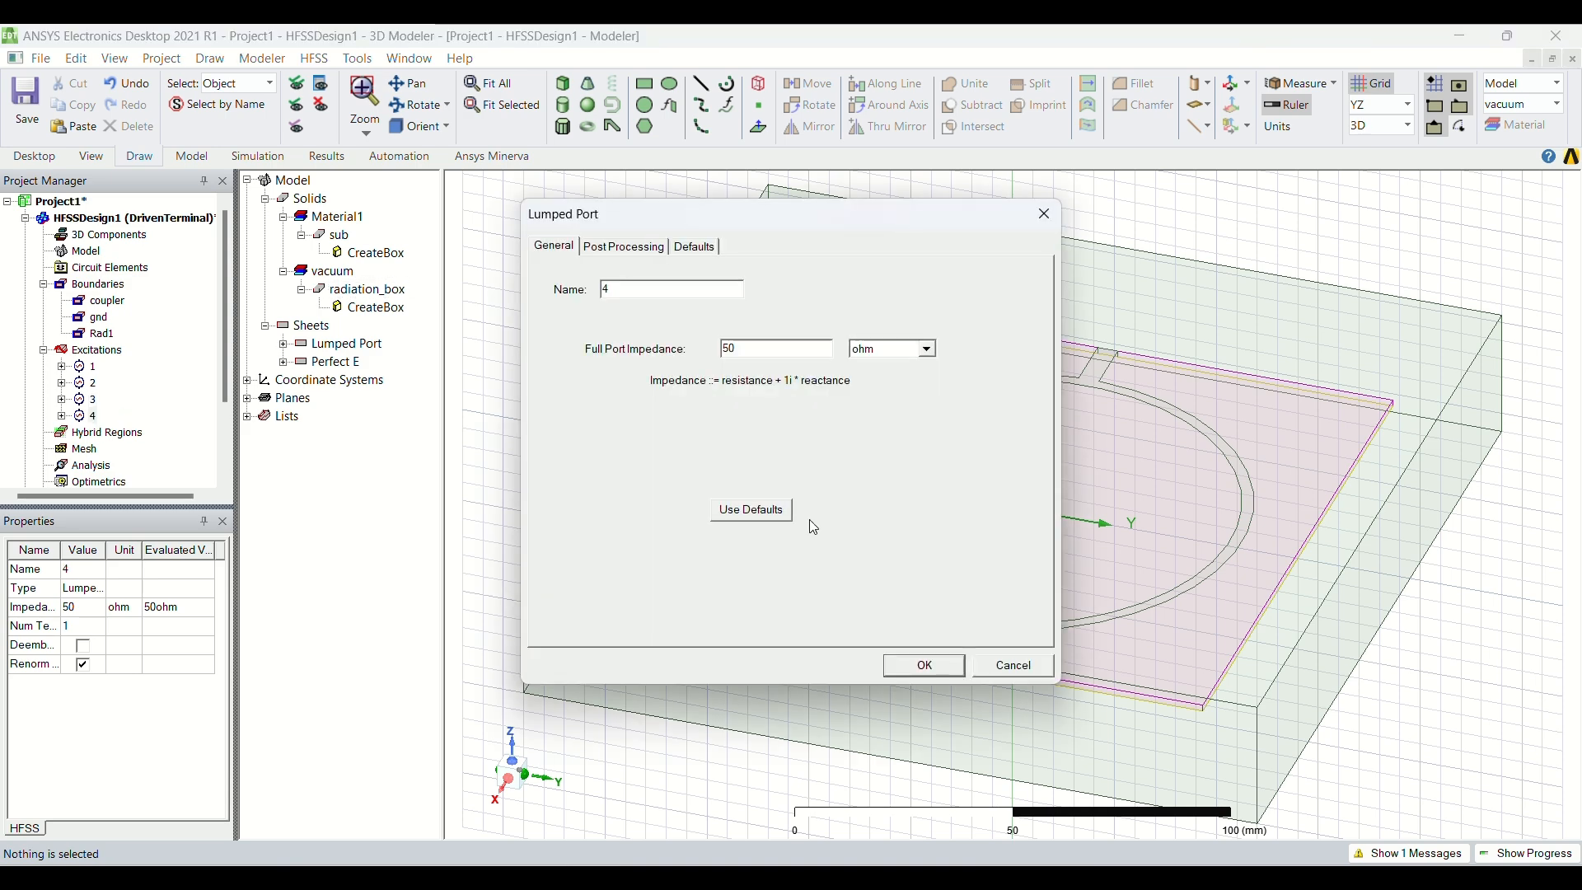
{"action": "left_click", "coordinate": [924, 665]}
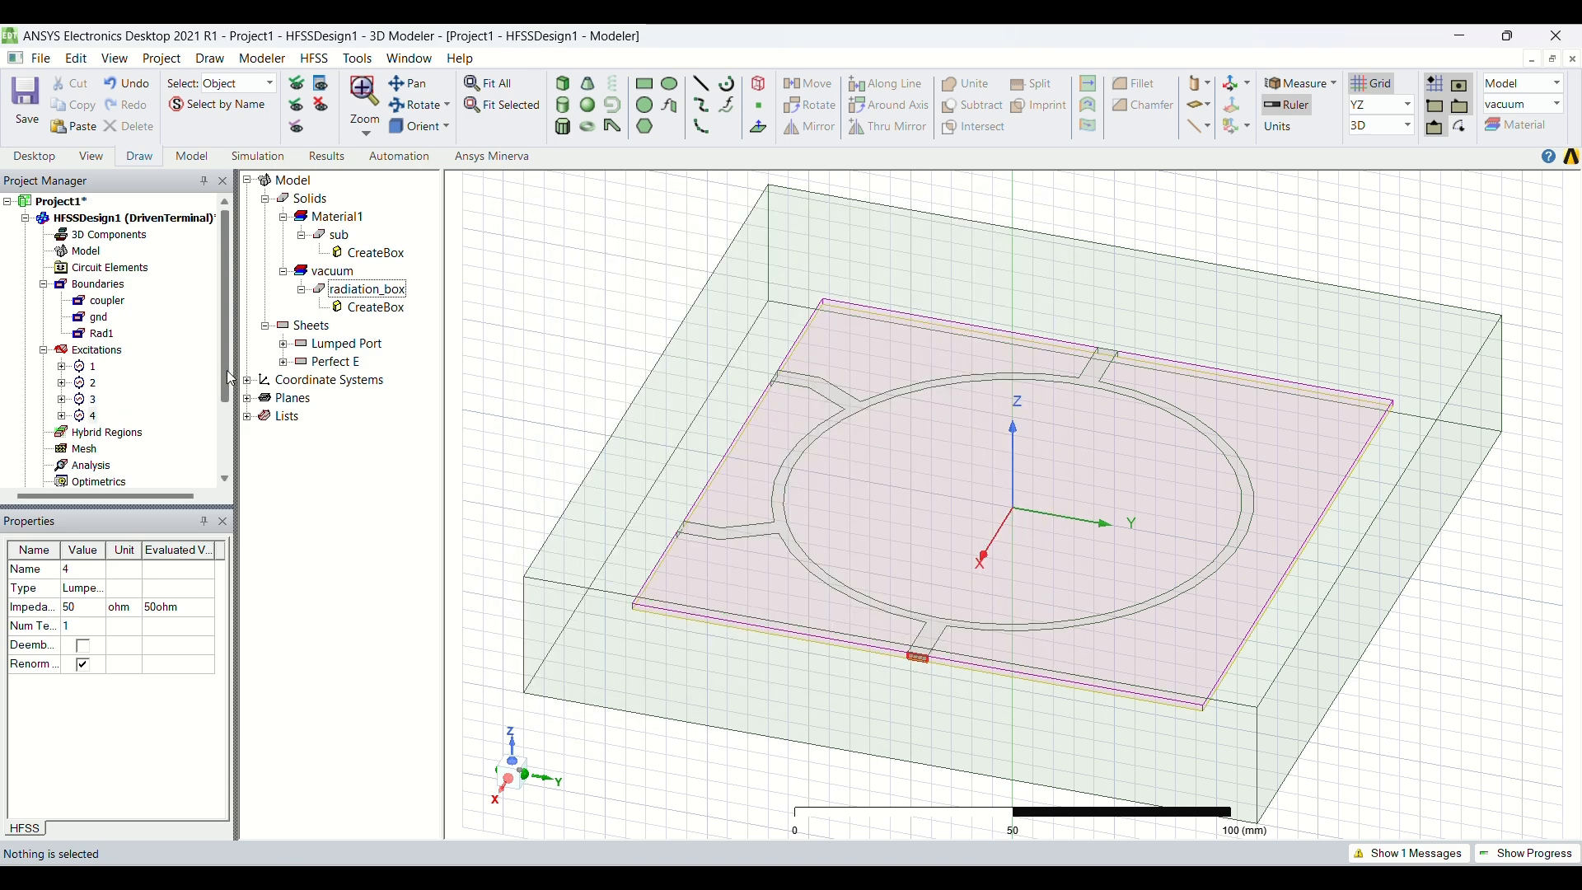
Add an advanced solution setup to the design's analysis and accept it to open its frequency sweep
{"action": "scroll", "coordinate": [231, 379], "scroll_direction": "down", "scroll_amount": 2}
{"action": "left_click", "coordinate": [90, 367]}
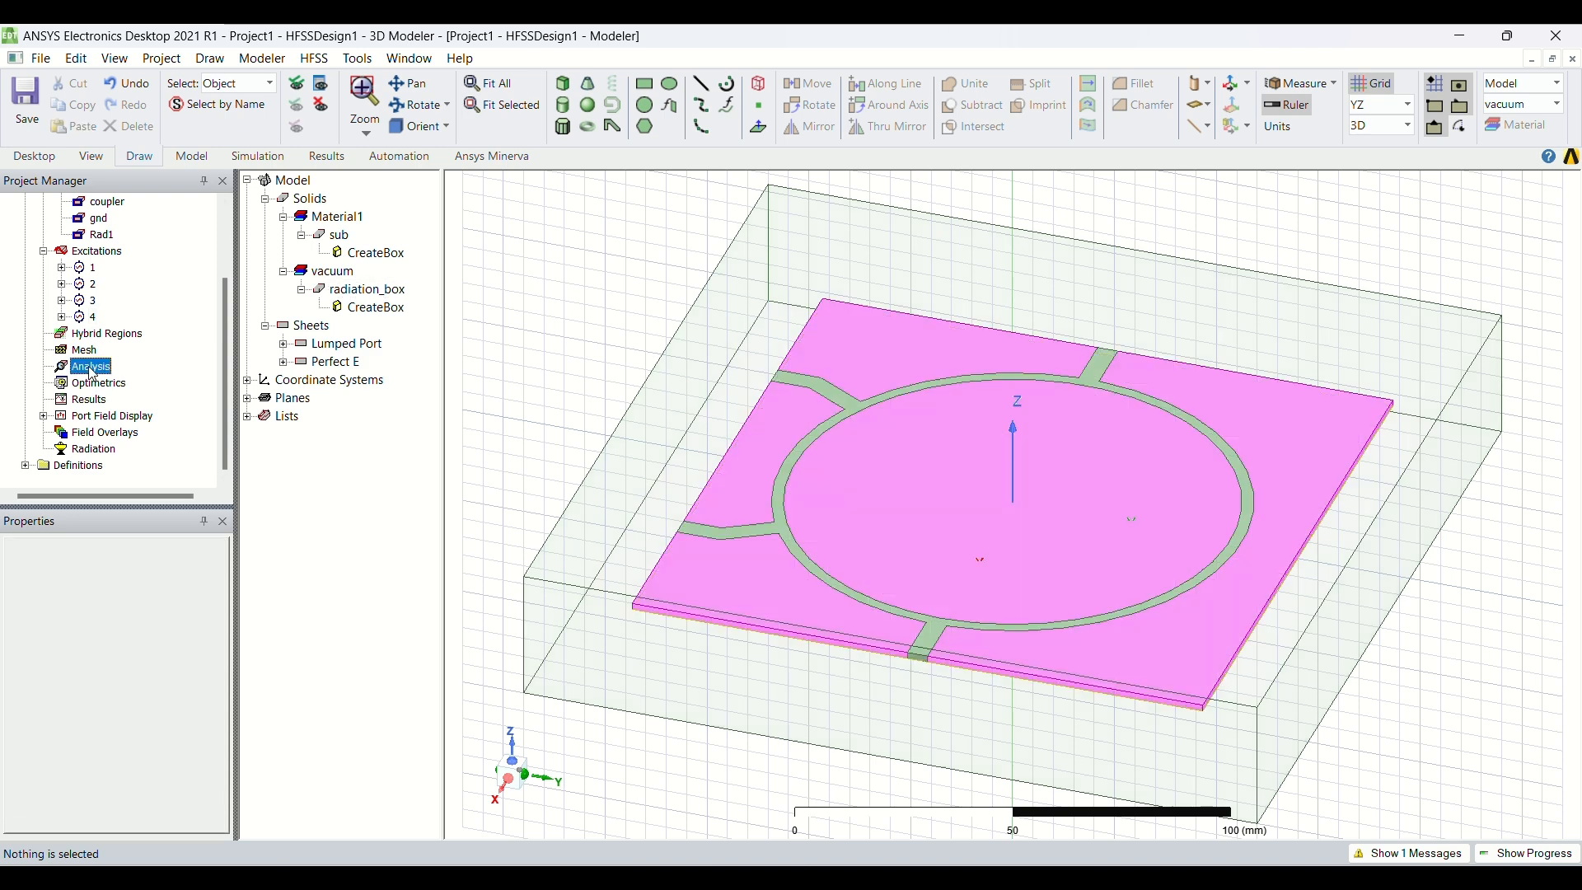
{"action": "mouse_move", "coordinate": [347, 411]}
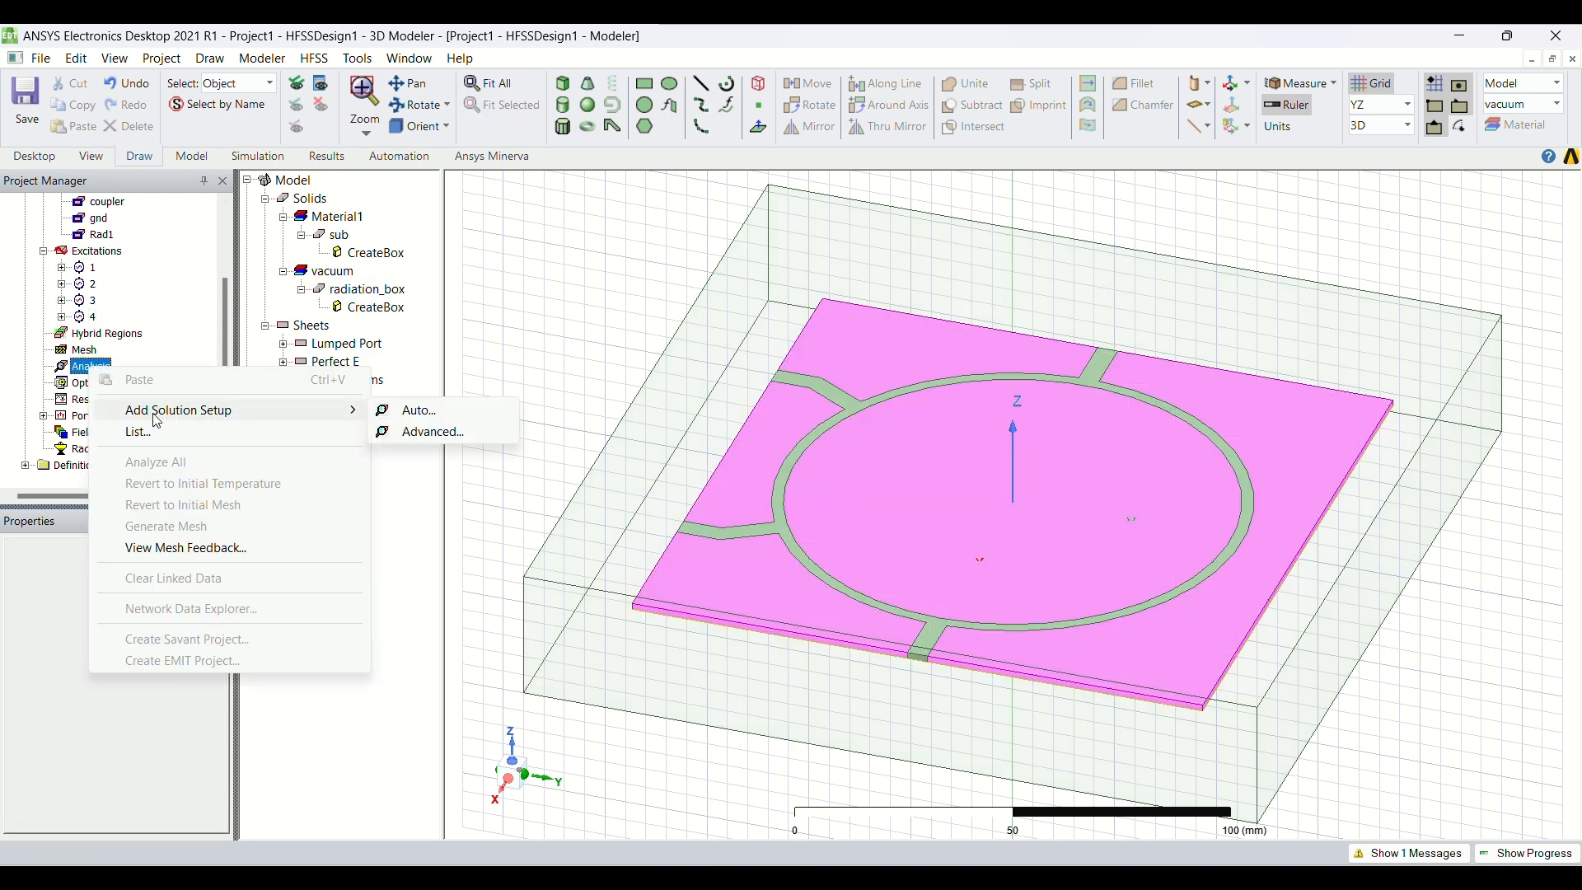
{"action": "left_click", "coordinate": [445, 441]}
{"action": "left_click", "coordinate": [774, 254]}
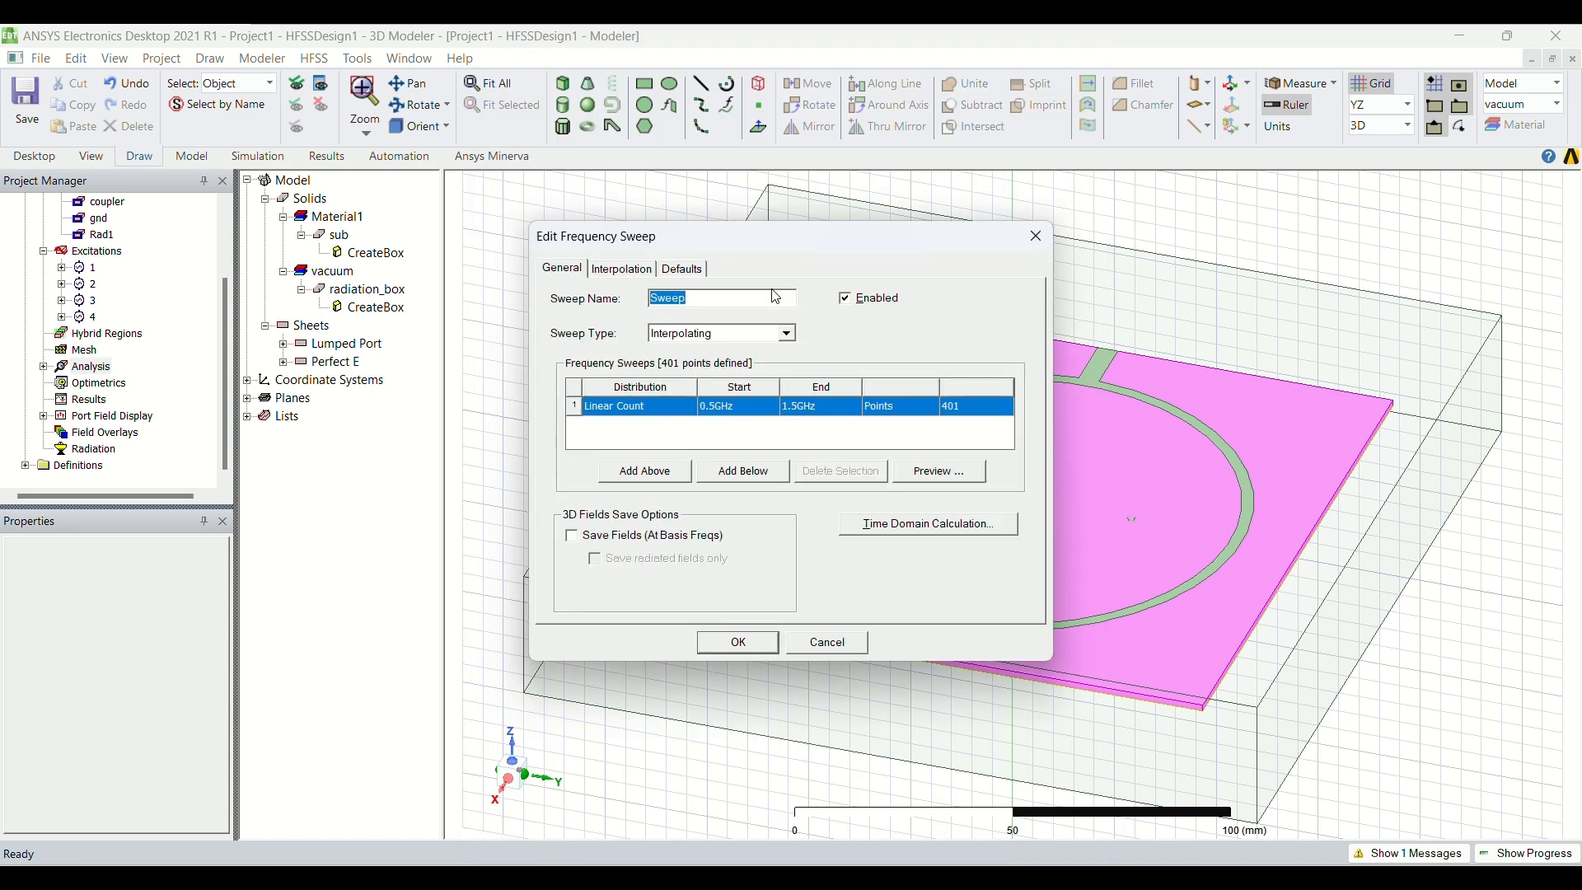
Define a Fast frequency sweep from 0.5 GHz to 1.5 GHz with a linear count of 200 points
{"action": "left_click", "coordinate": [788, 334]}
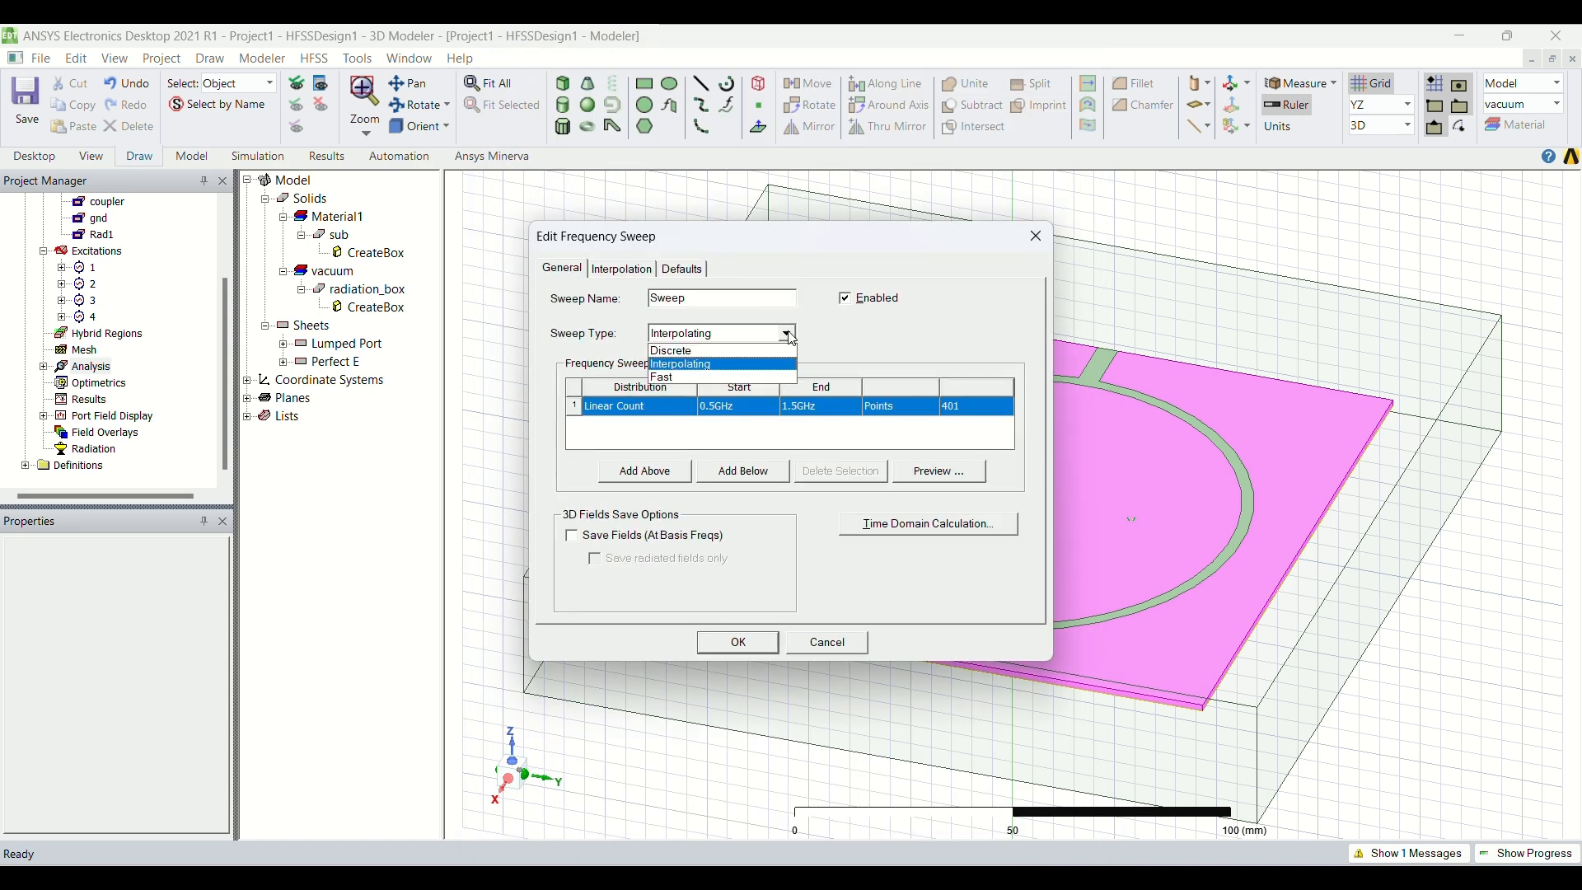
{"action": "left_click", "coordinate": [778, 377]}
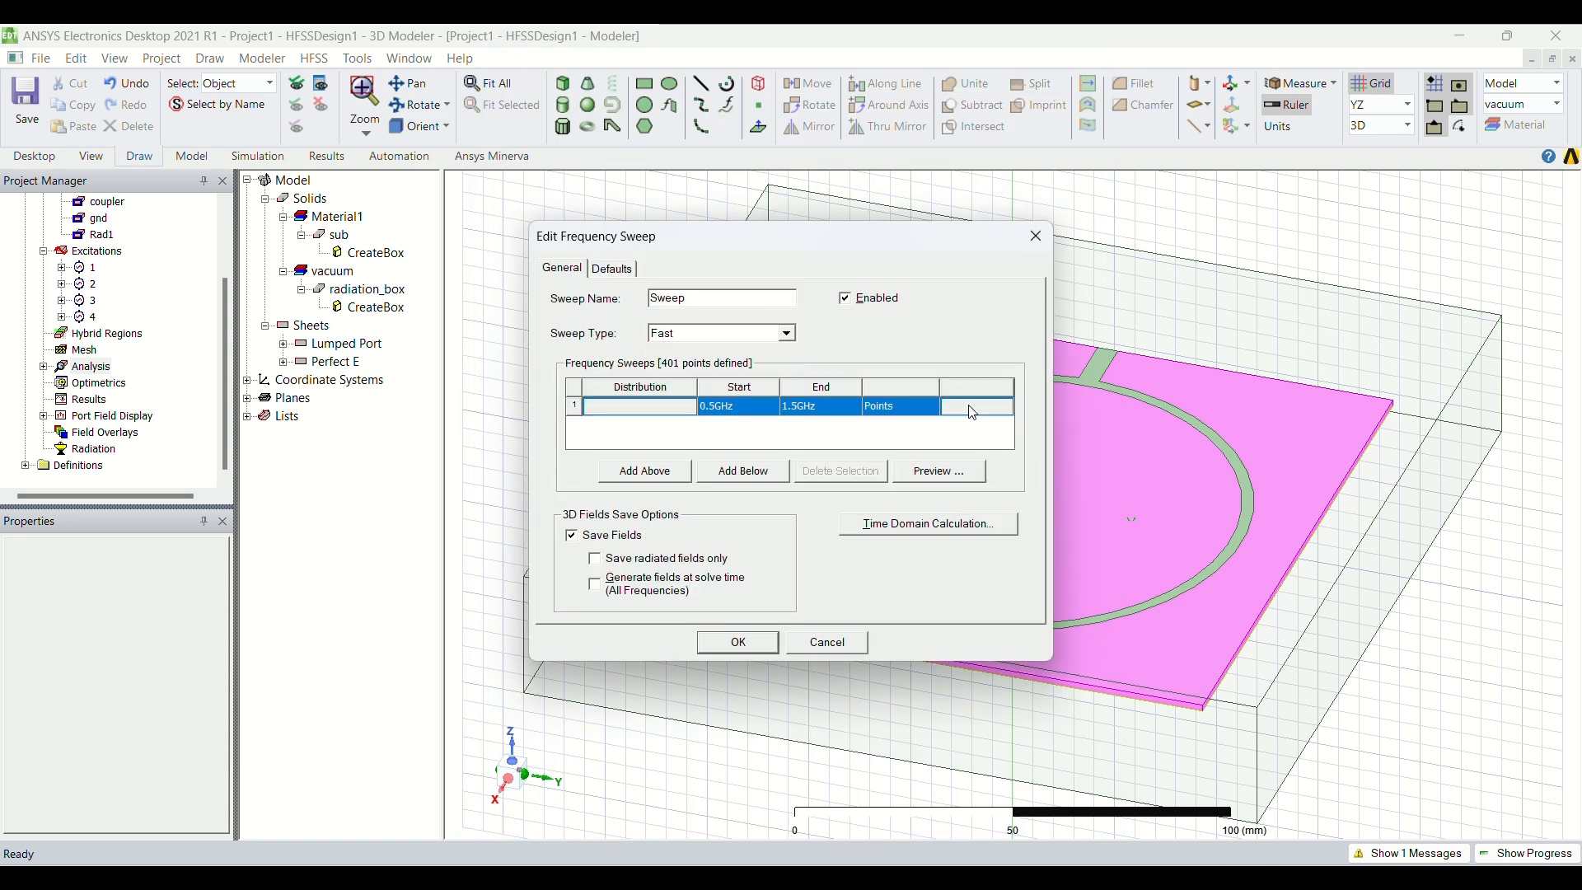
{"action": "type", "text": "200"}
{"action": "key", "text": "Return"}
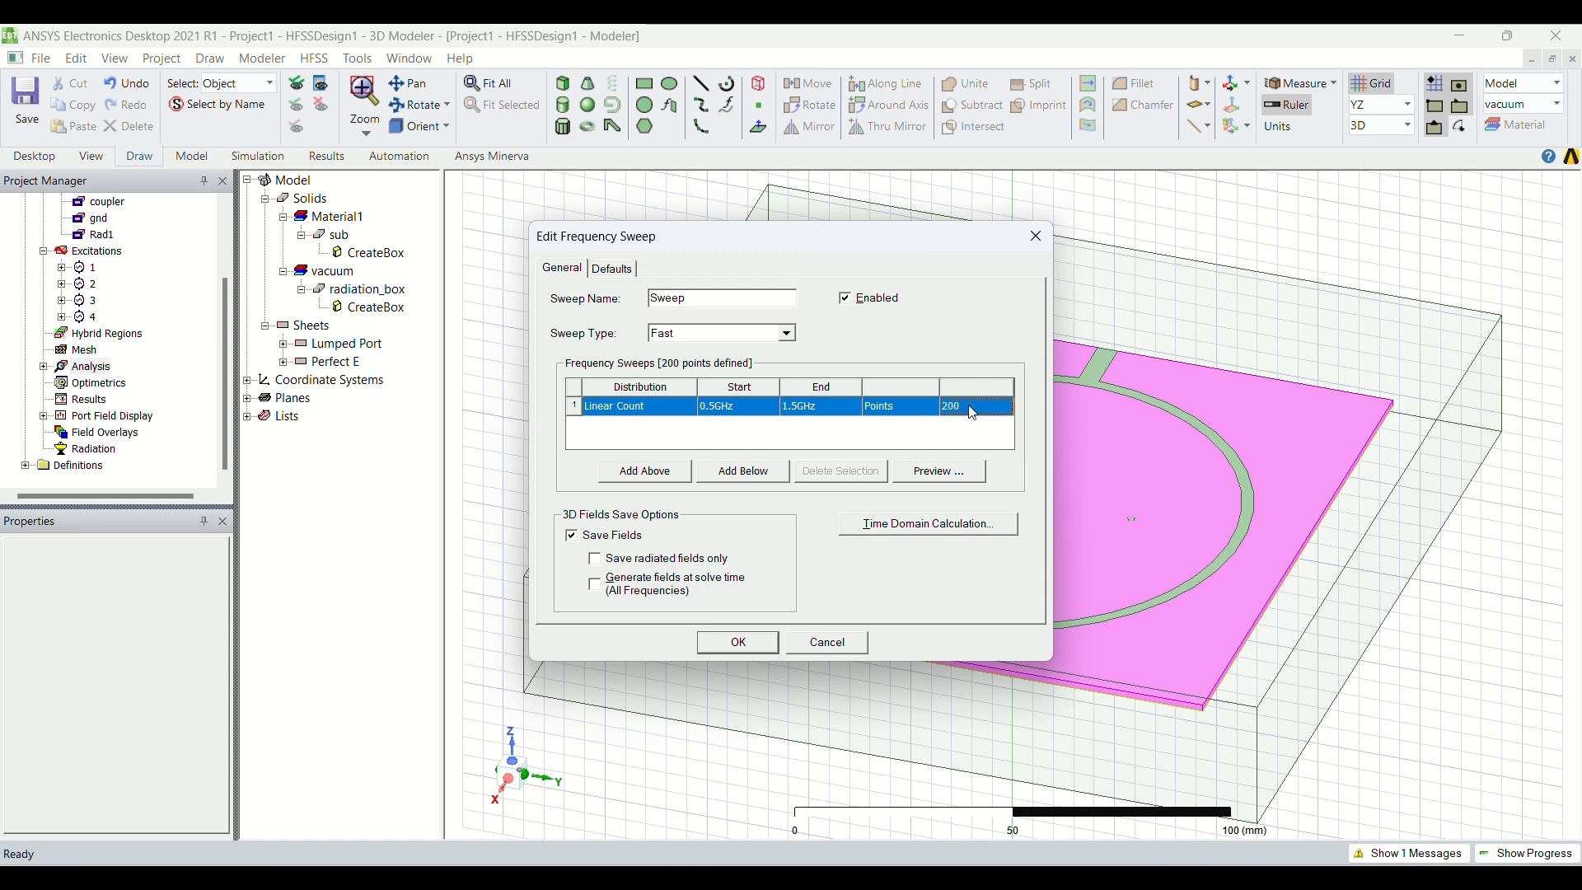
{"action": "left_click", "coordinate": [748, 646]}
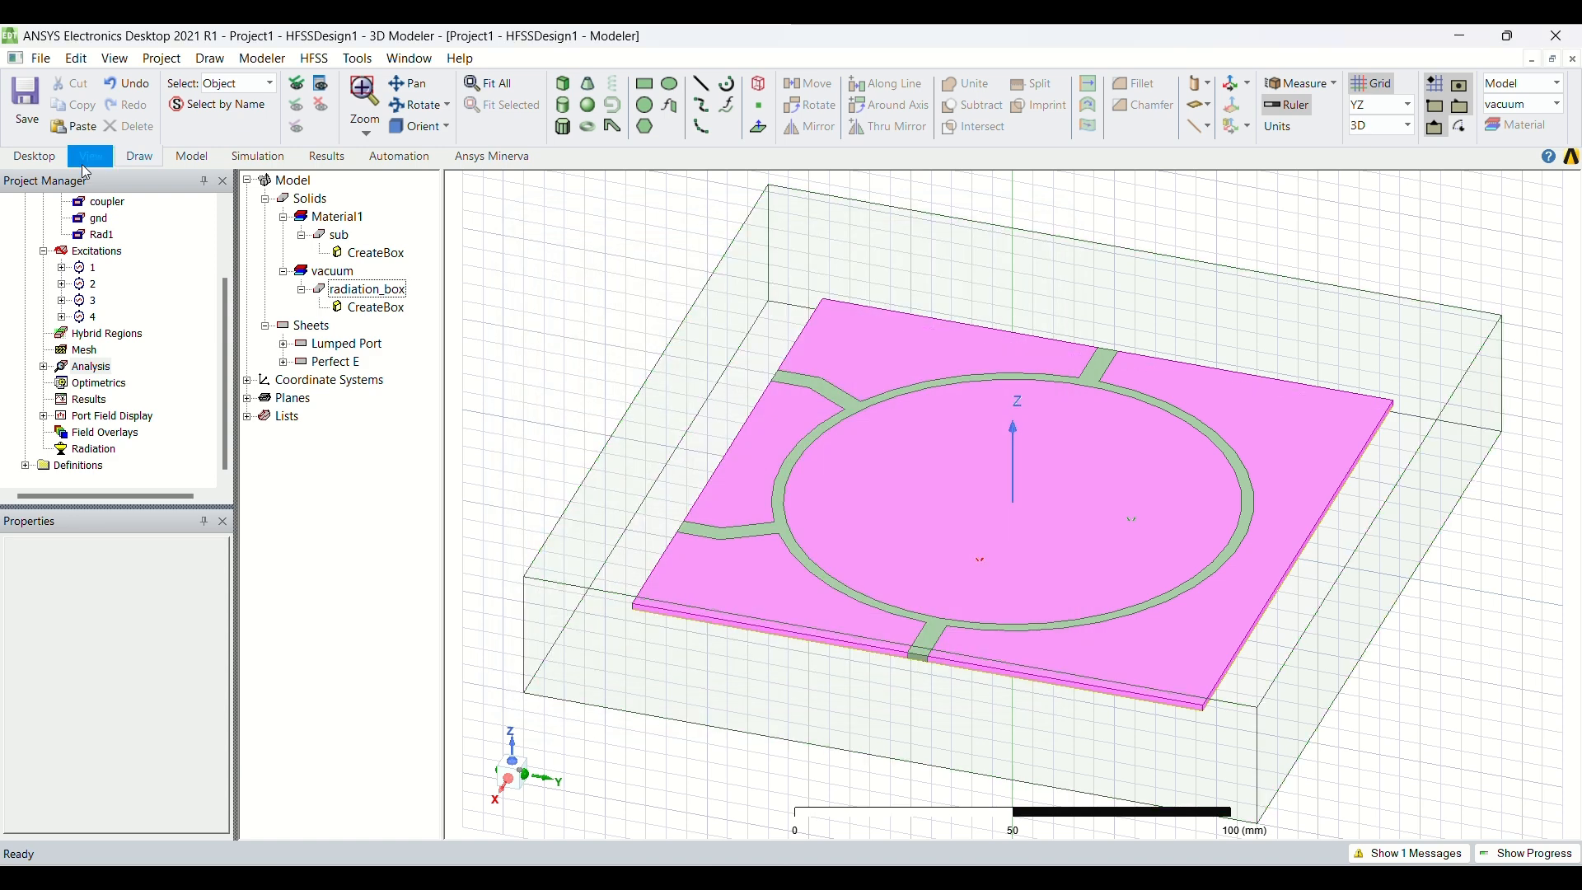
Save the project under the file name "rat race" in the Ansoft folder
{"action": "left_click", "coordinate": [39, 116]}
{"action": "key", "text": "BackSpace"}
{"action": "type", "text": "rat race"}
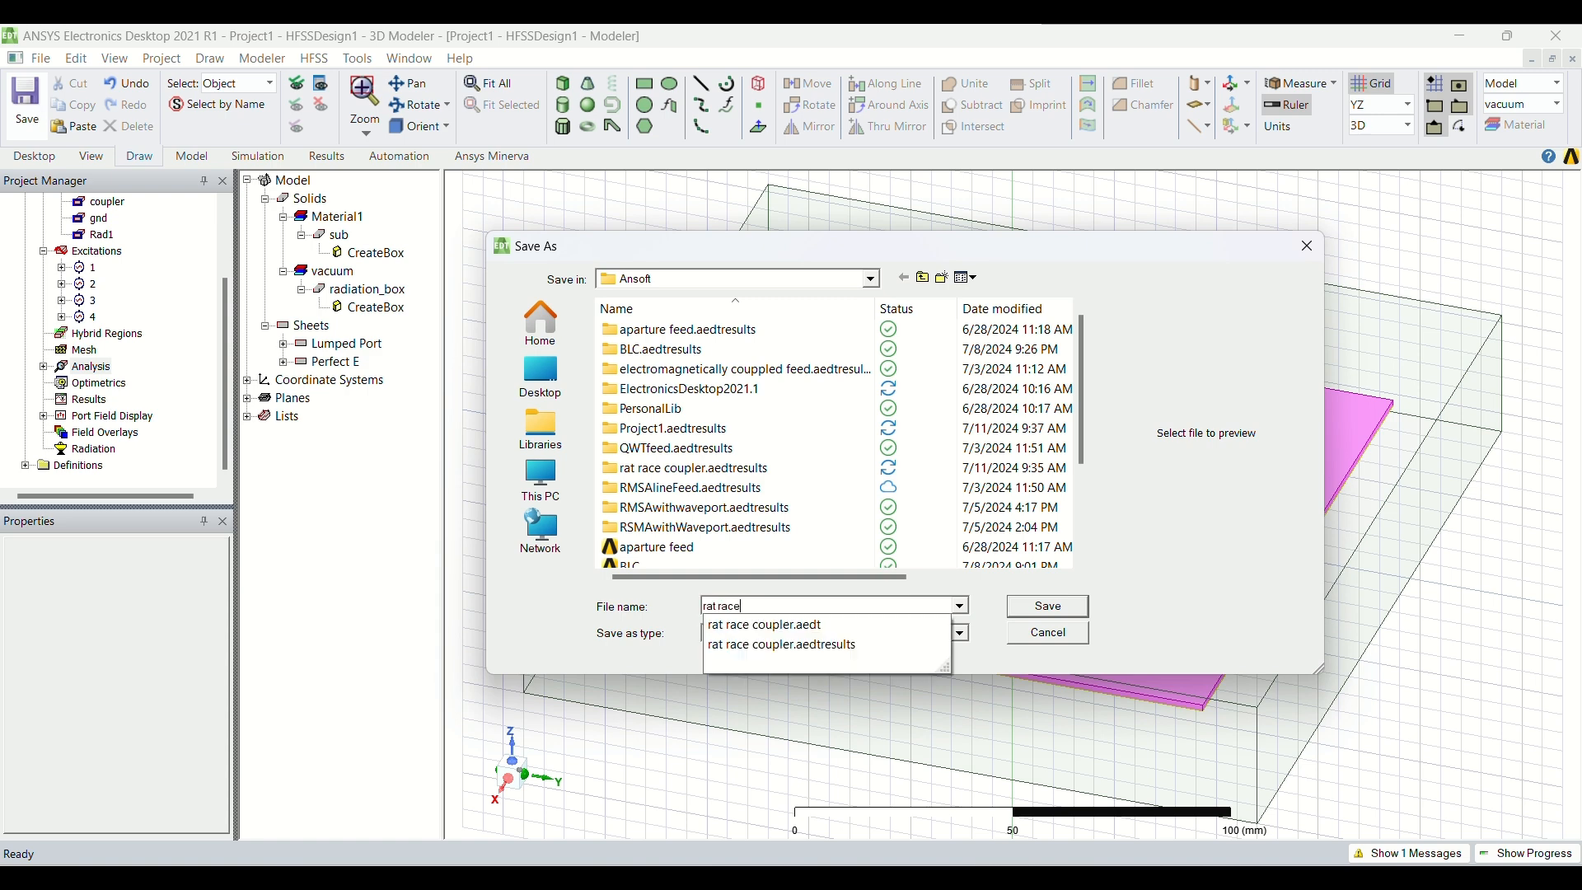
{"action": "key", "text": "Return"}
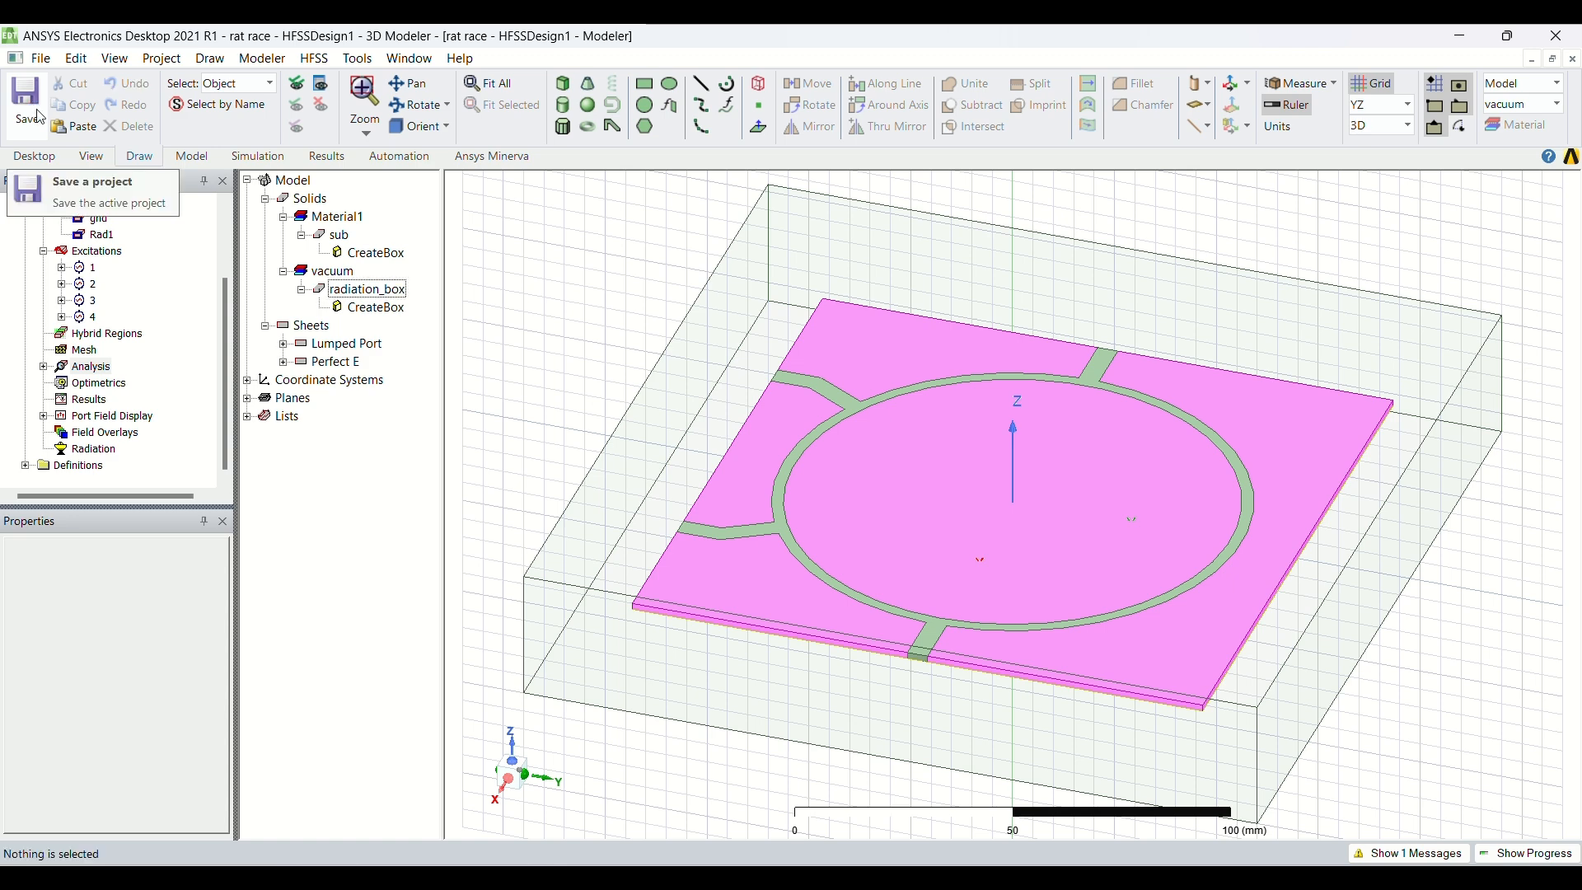
Run the validation check on HFSSDesign1 and close its report
{"action": "left_click", "coordinate": [312, 59]}
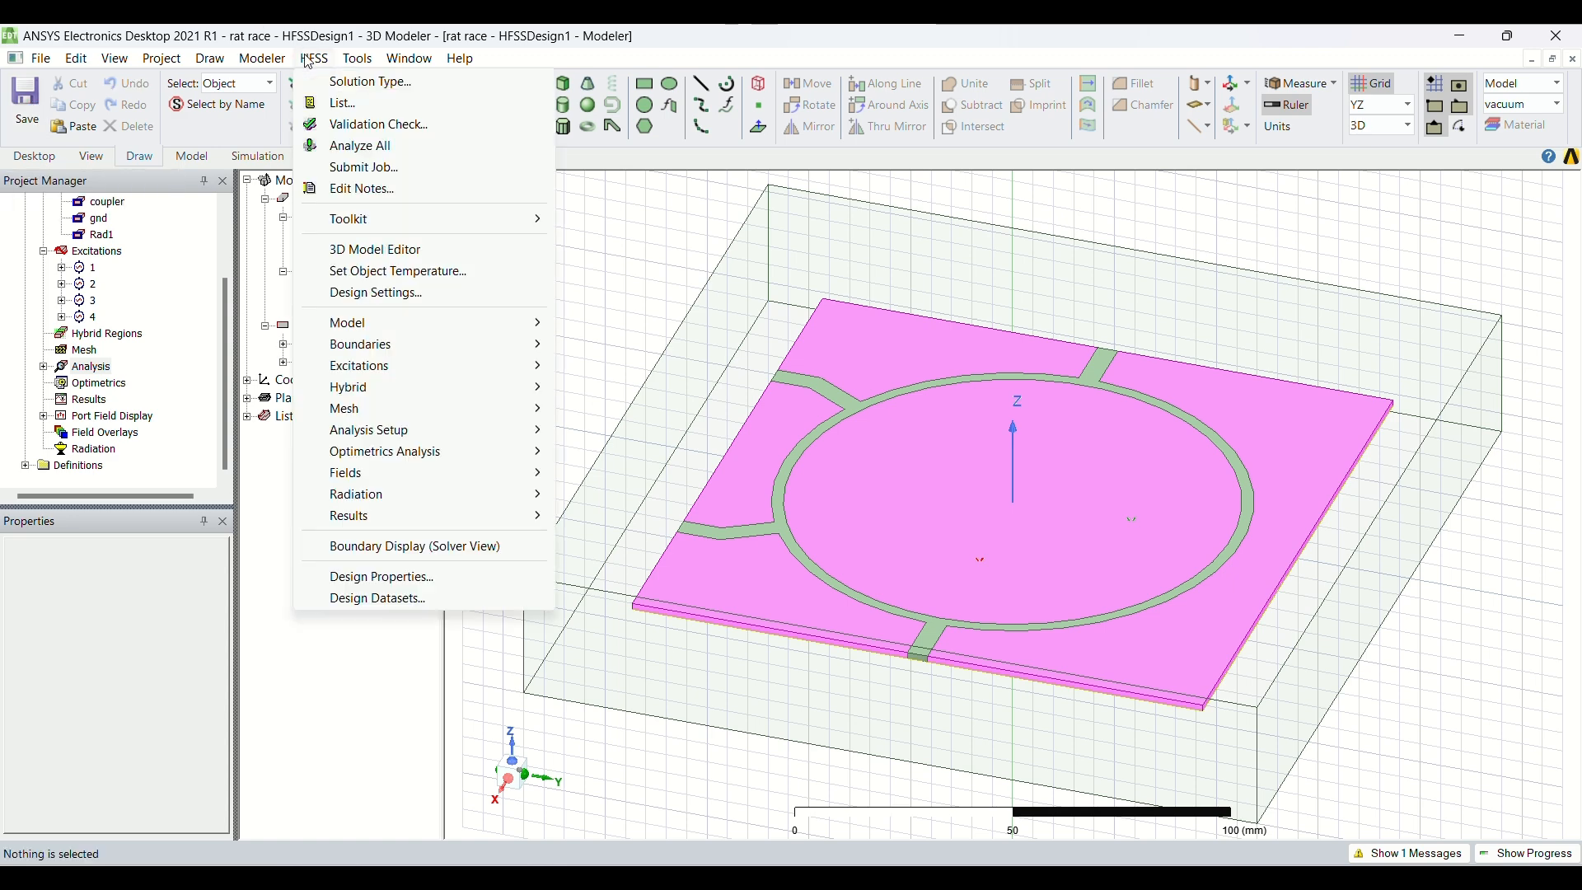
{"action": "left_click", "coordinate": [337, 124]}
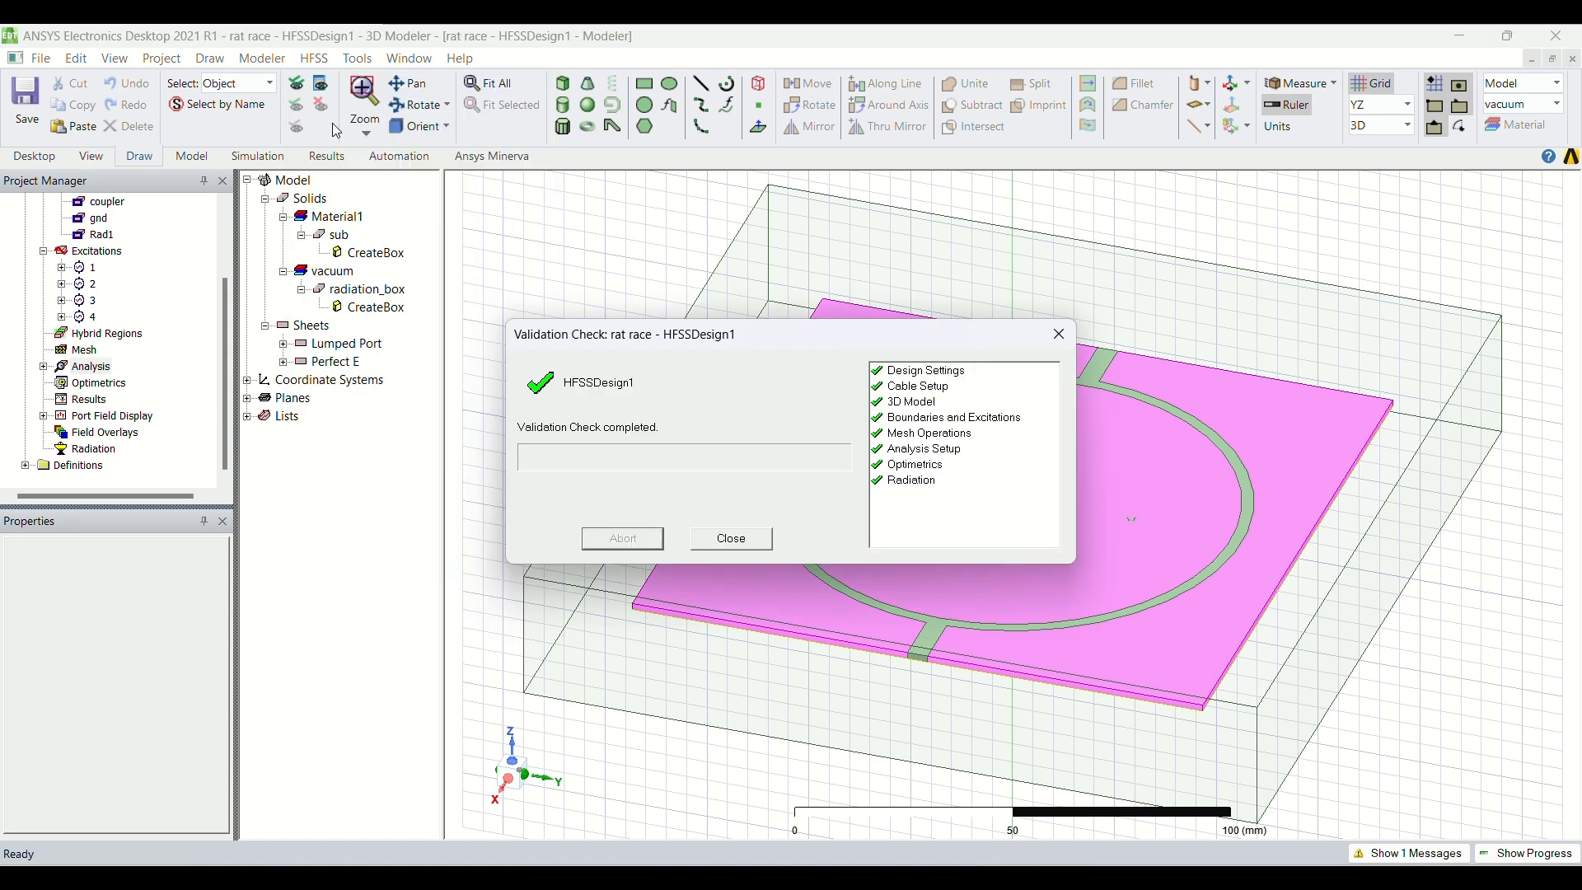
{"action": "left_click", "coordinate": [732, 537]}
Run Analyze All on the design, following the solver progress until the simulation finishes
{"action": "left_click", "coordinate": [318, 61]}
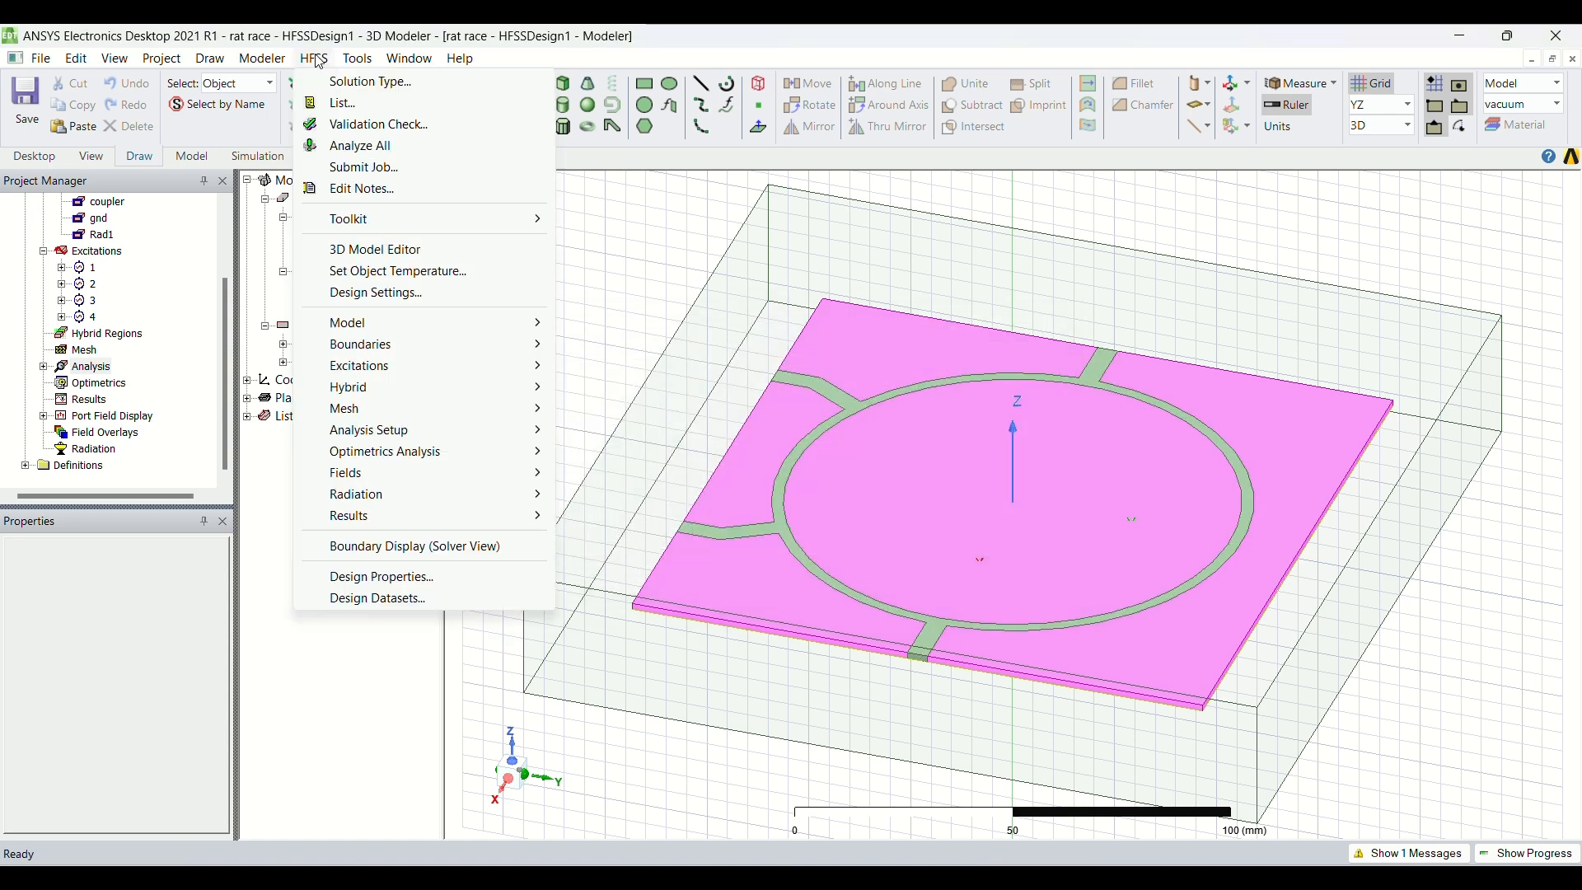
{"action": "left_click", "coordinate": [338, 147]}
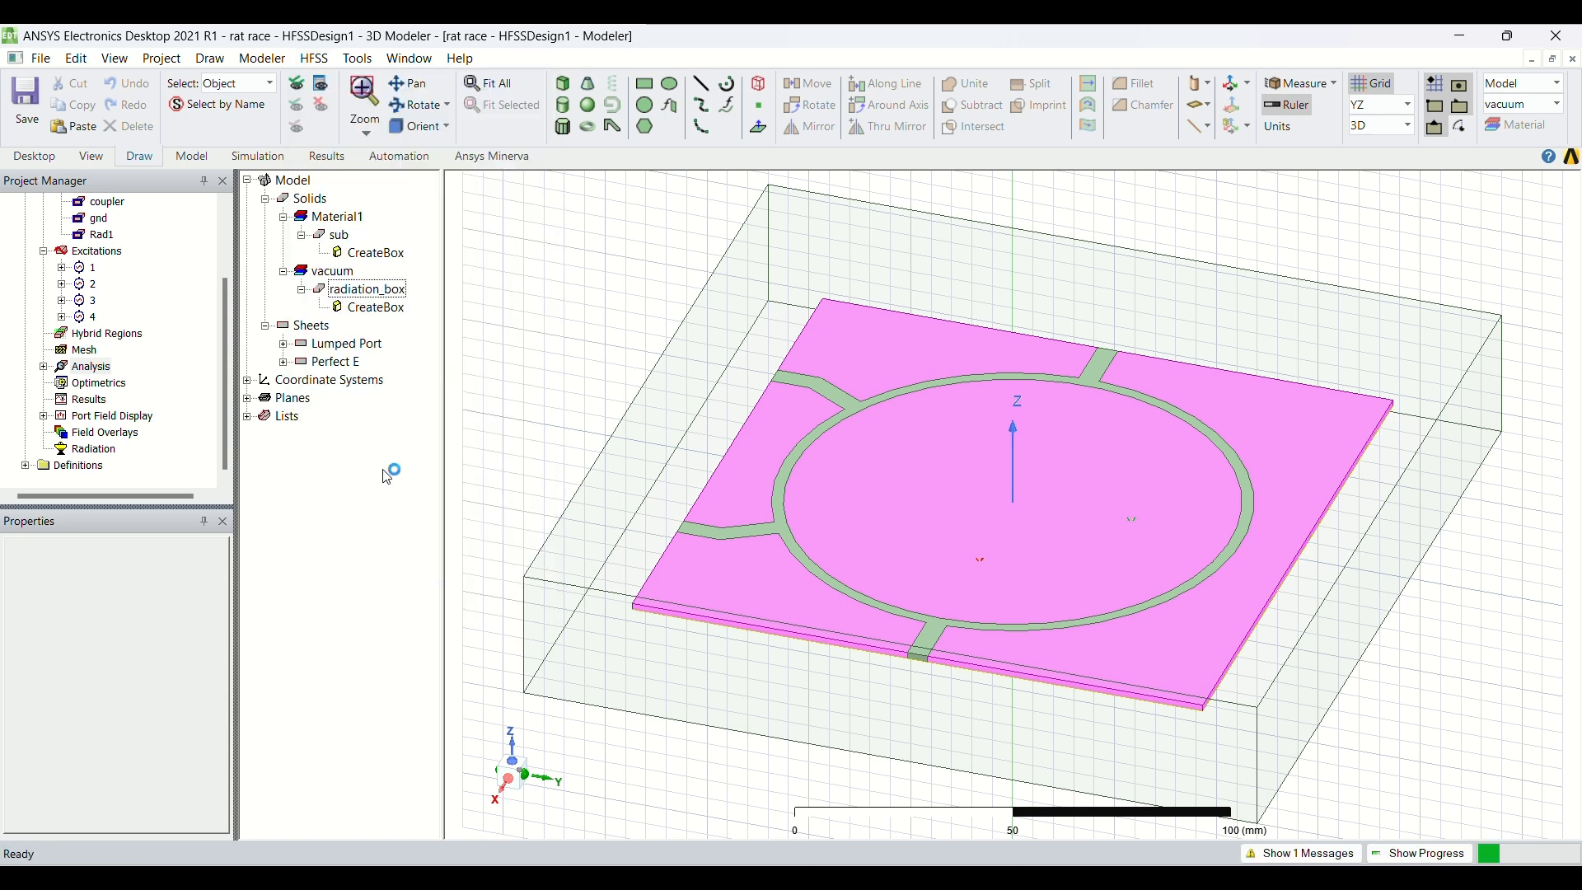
{"action": "left_click", "coordinate": [1433, 855]}
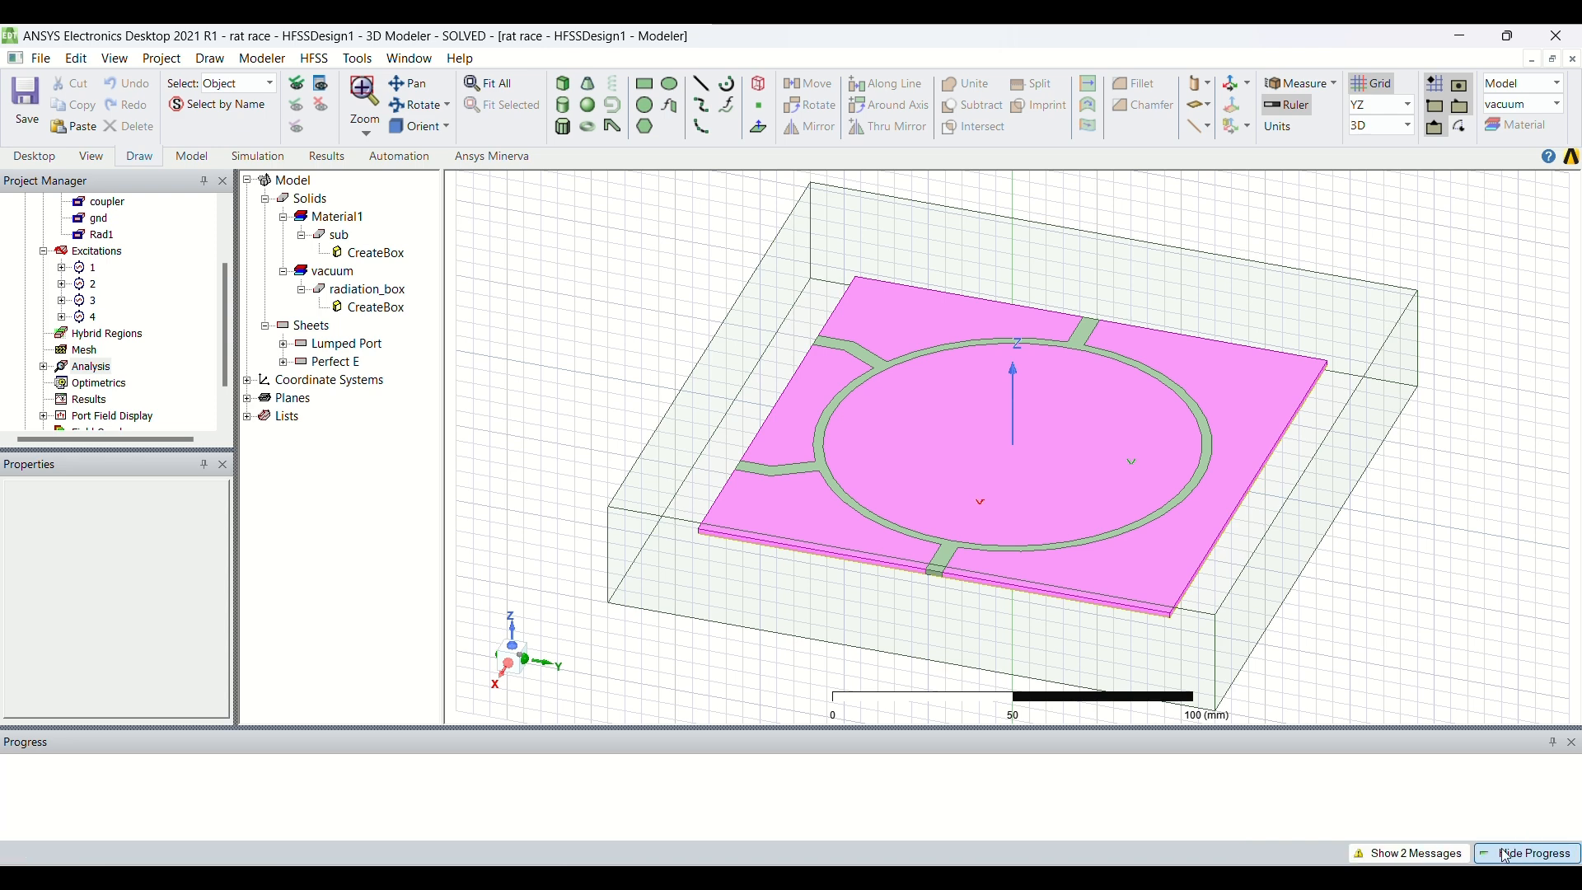
{"action": "left_click", "coordinate": [1506, 856]}
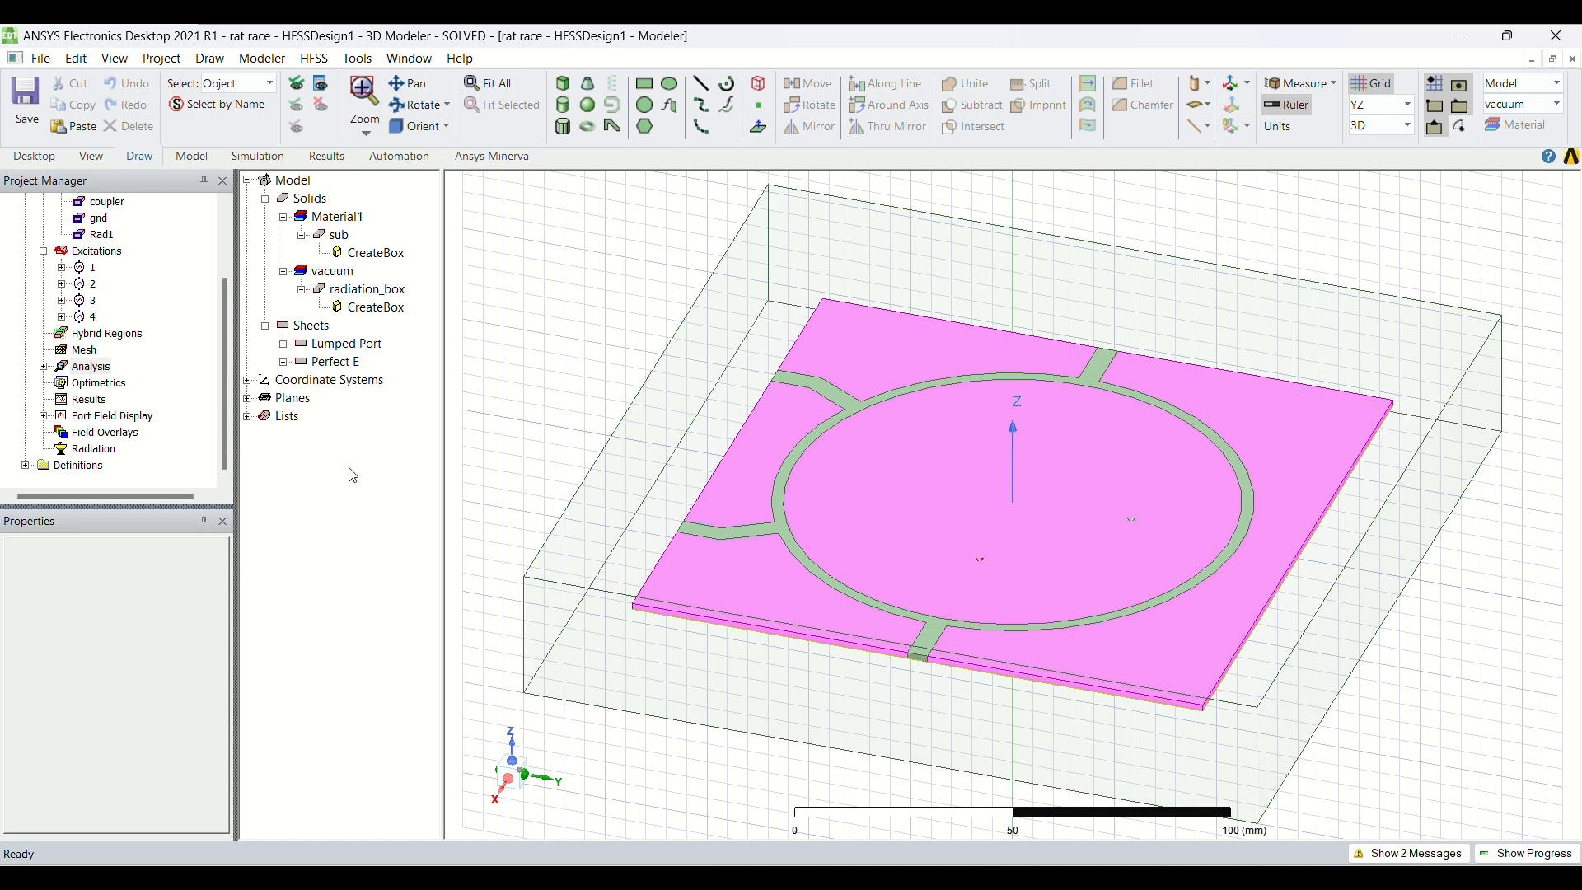
Create a rectangular terminal S-parameter plot in dB of St(port1_T1,port1_T1), St(port1_T1,port2_T1), St(port1_T1,port3_T1) and St(port1_T1,port4_T1) against frequency
{"action": "left_click", "coordinate": [107, 401]}
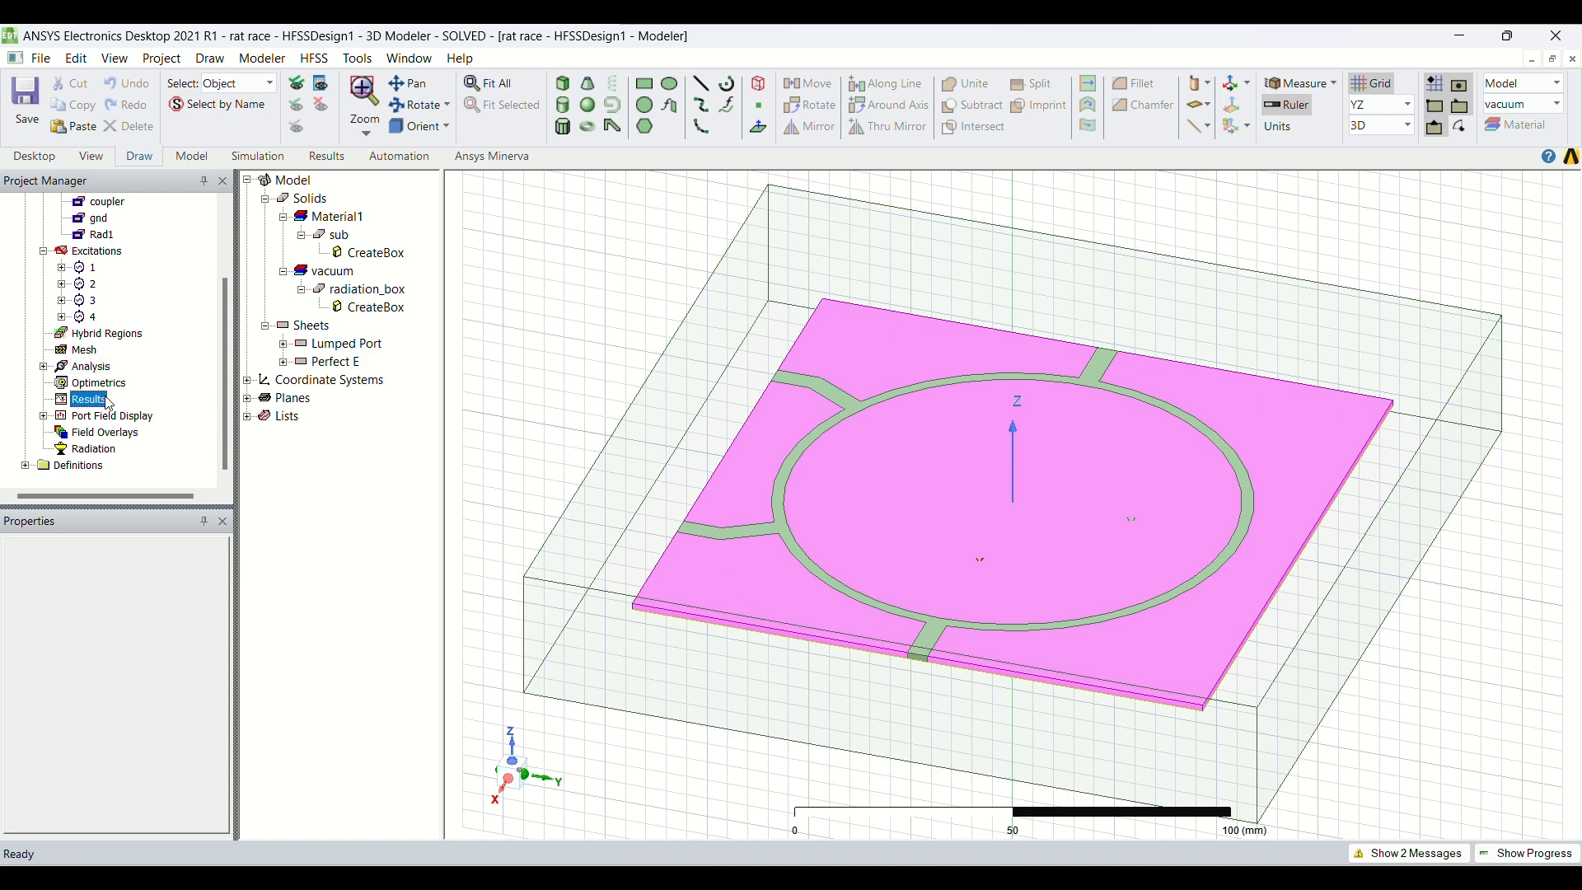
{"action": "right_click", "coordinate": [107, 401]}
{"action": "mouse_move", "coordinate": [388, 279]}
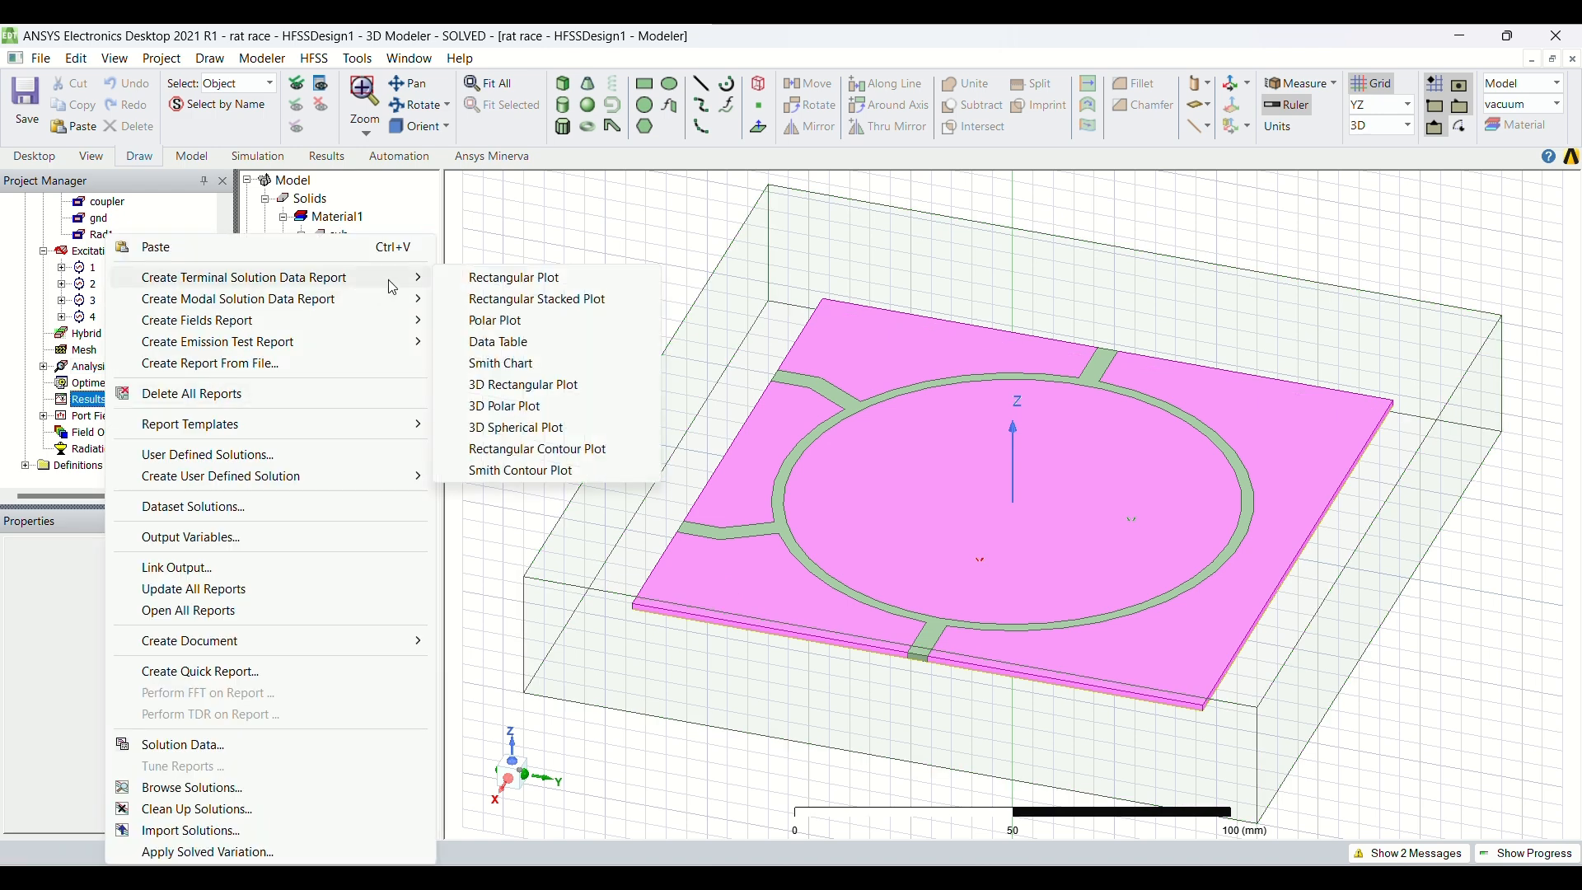
{"action": "left_click", "coordinate": [455, 278]}
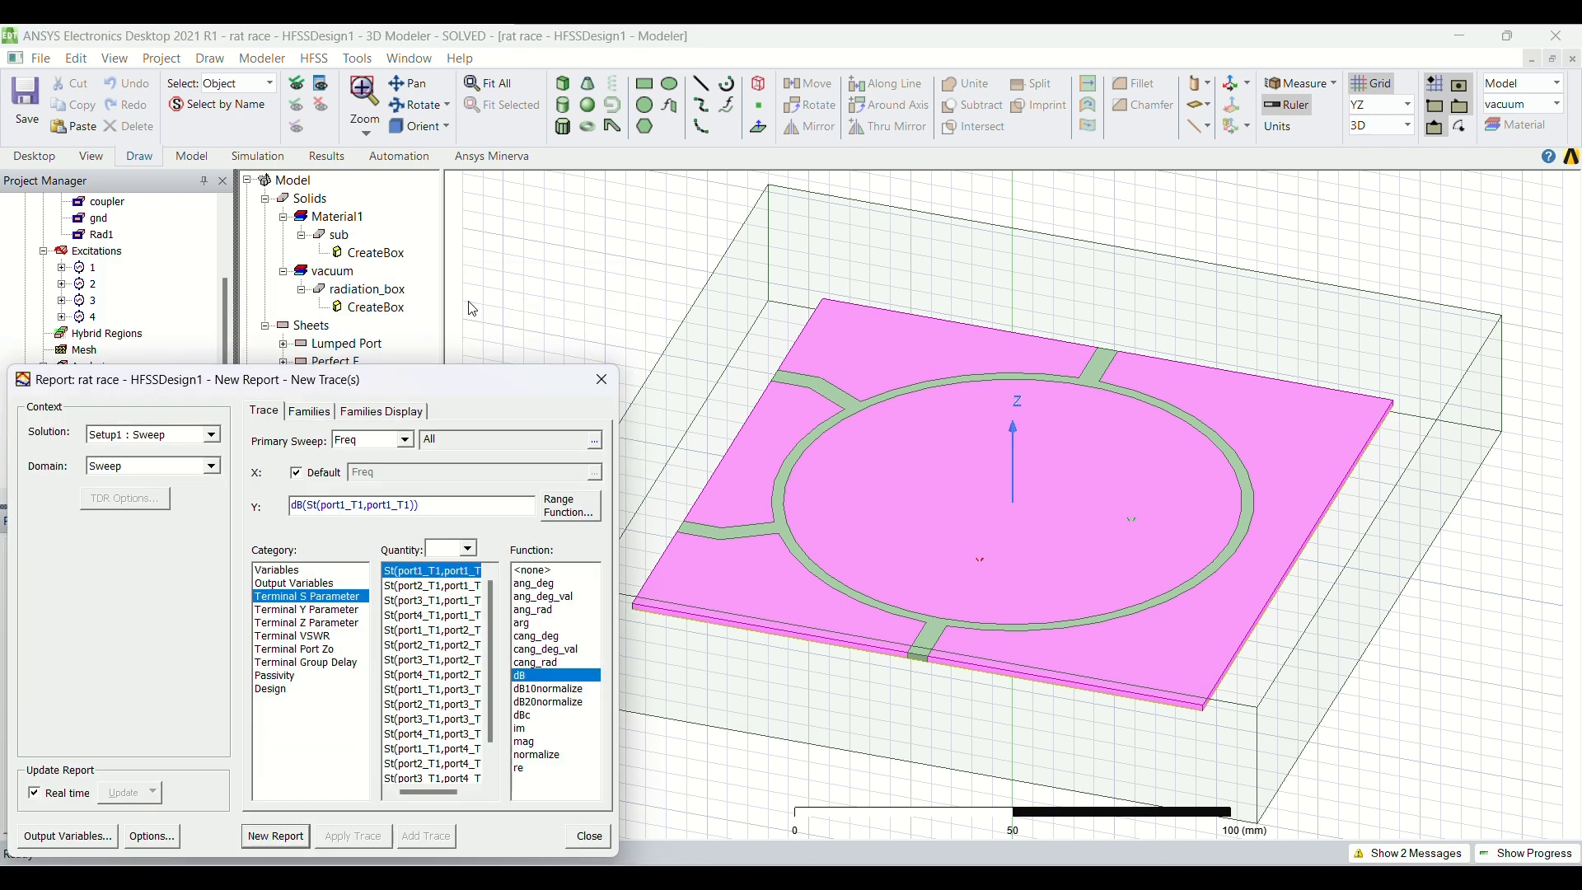
{"action": "left_click_drag", "start_coordinate": [491, 632], "coordinate": [492, 640]}
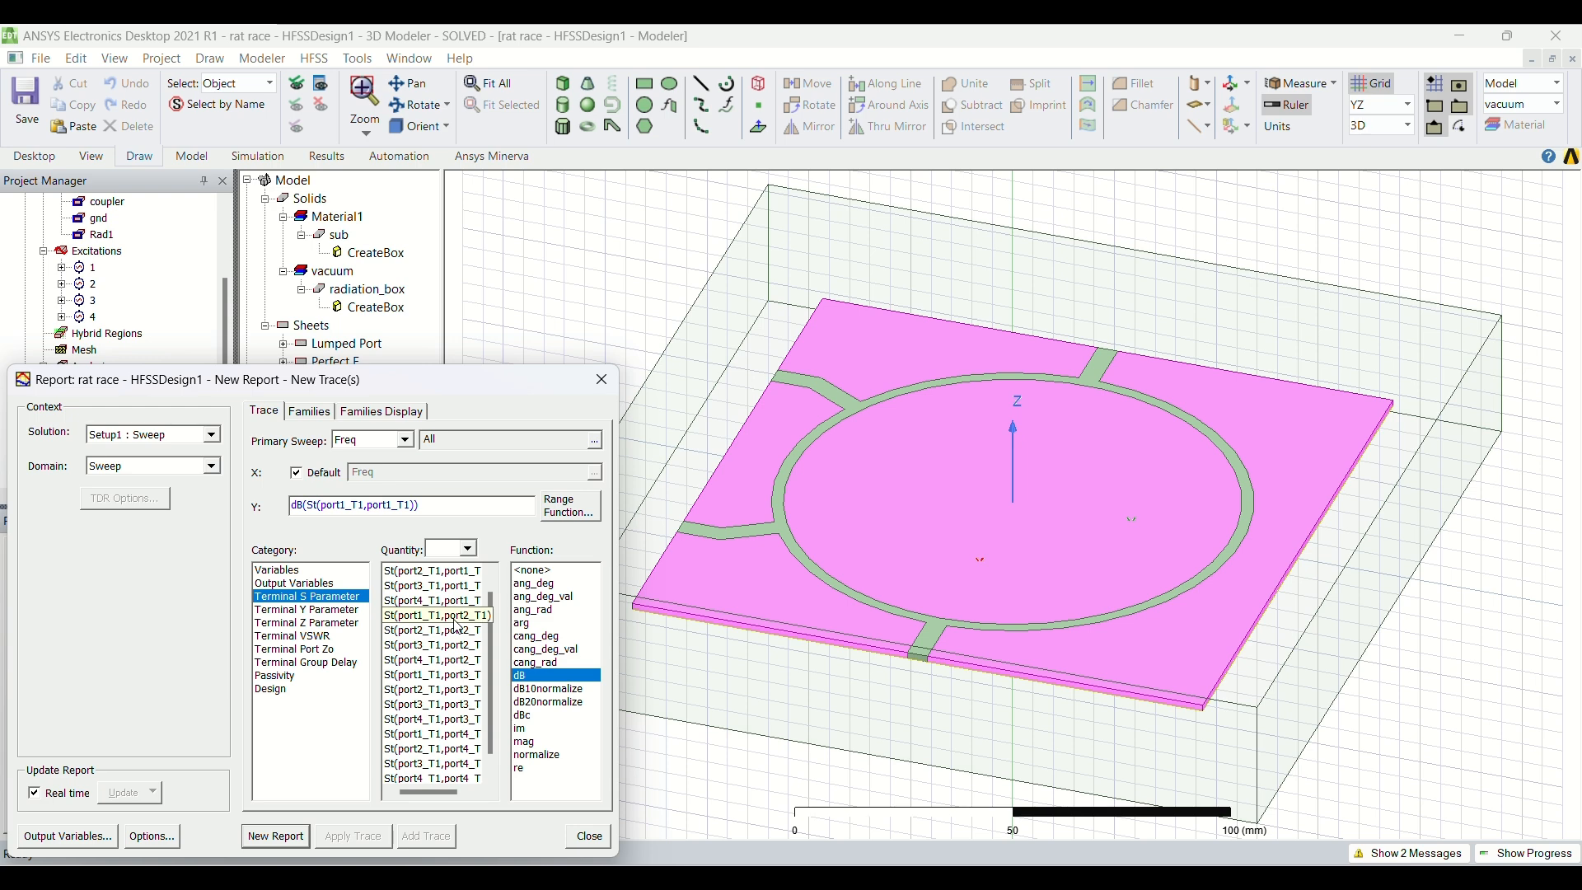
{"action": "left_click", "coordinate": [455, 621], "text": "ctrl"}
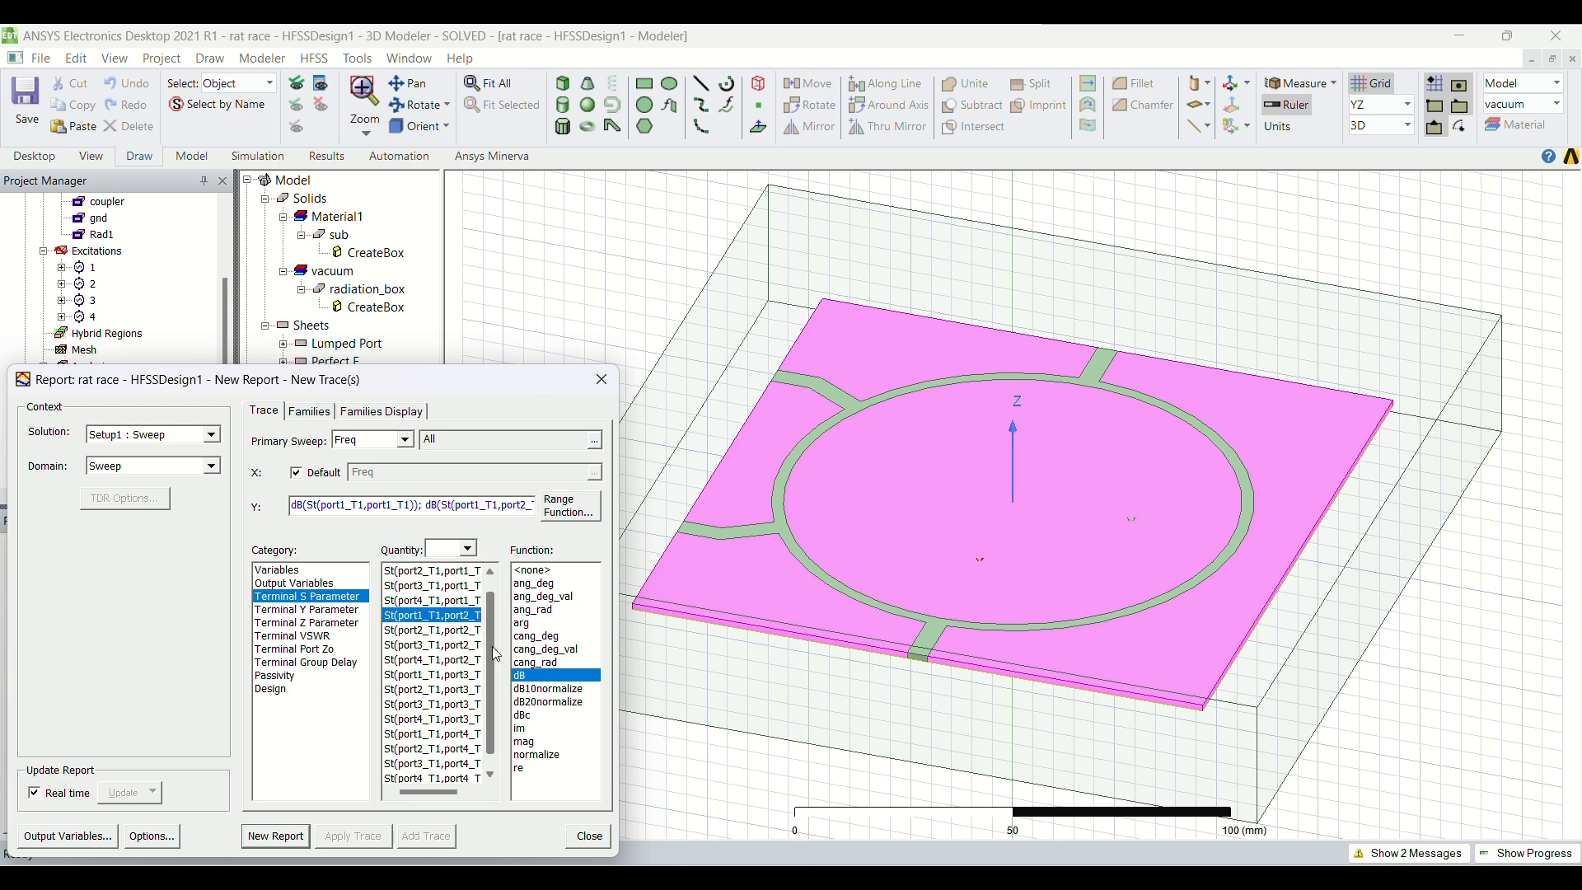
{"action": "left_click", "coordinate": [458, 676], "text": "ctrl"}
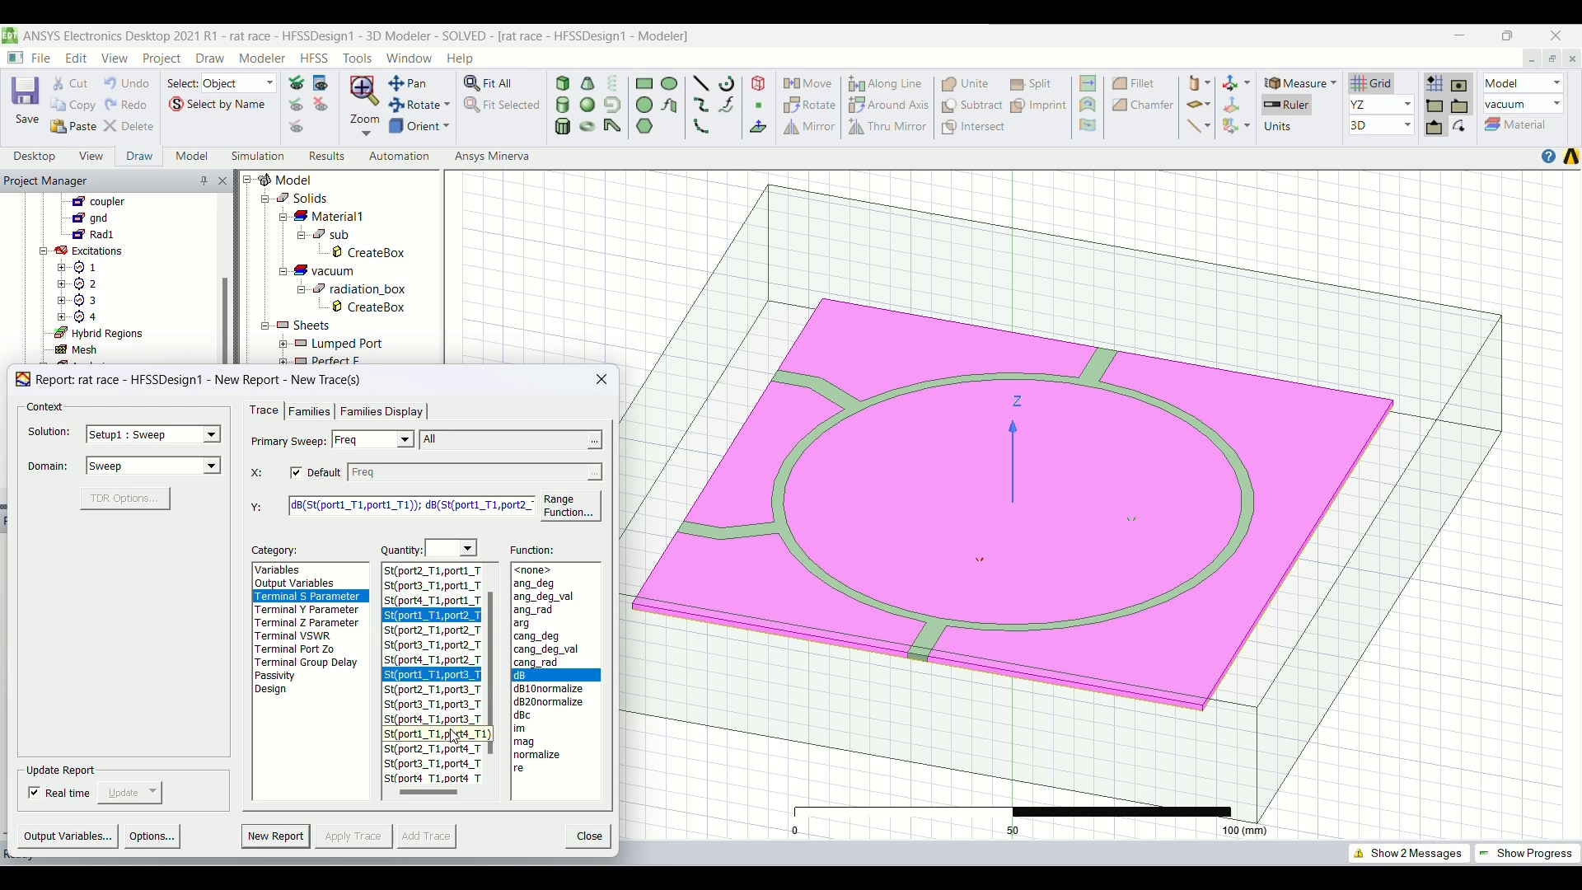
{"action": "left_click", "coordinate": [454, 734], "text": "ctrl"}
{"action": "left_click", "coordinate": [280, 836]}
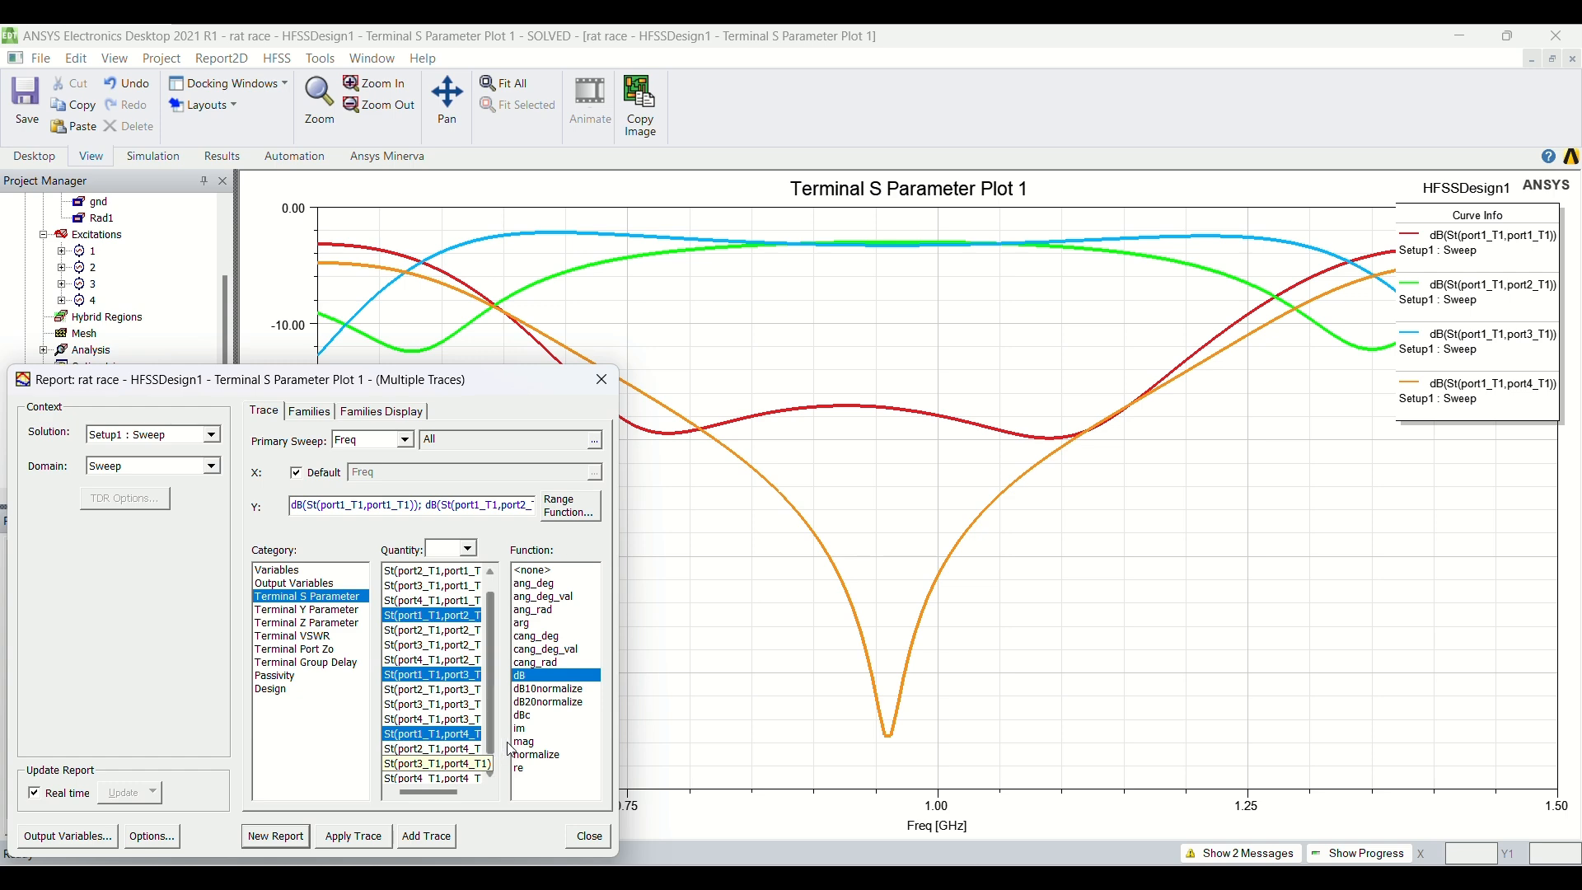
Create a second report of the same four S-parameters with the ang_deg function and close the report dialog
{"action": "left_click", "coordinate": [562, 587]}
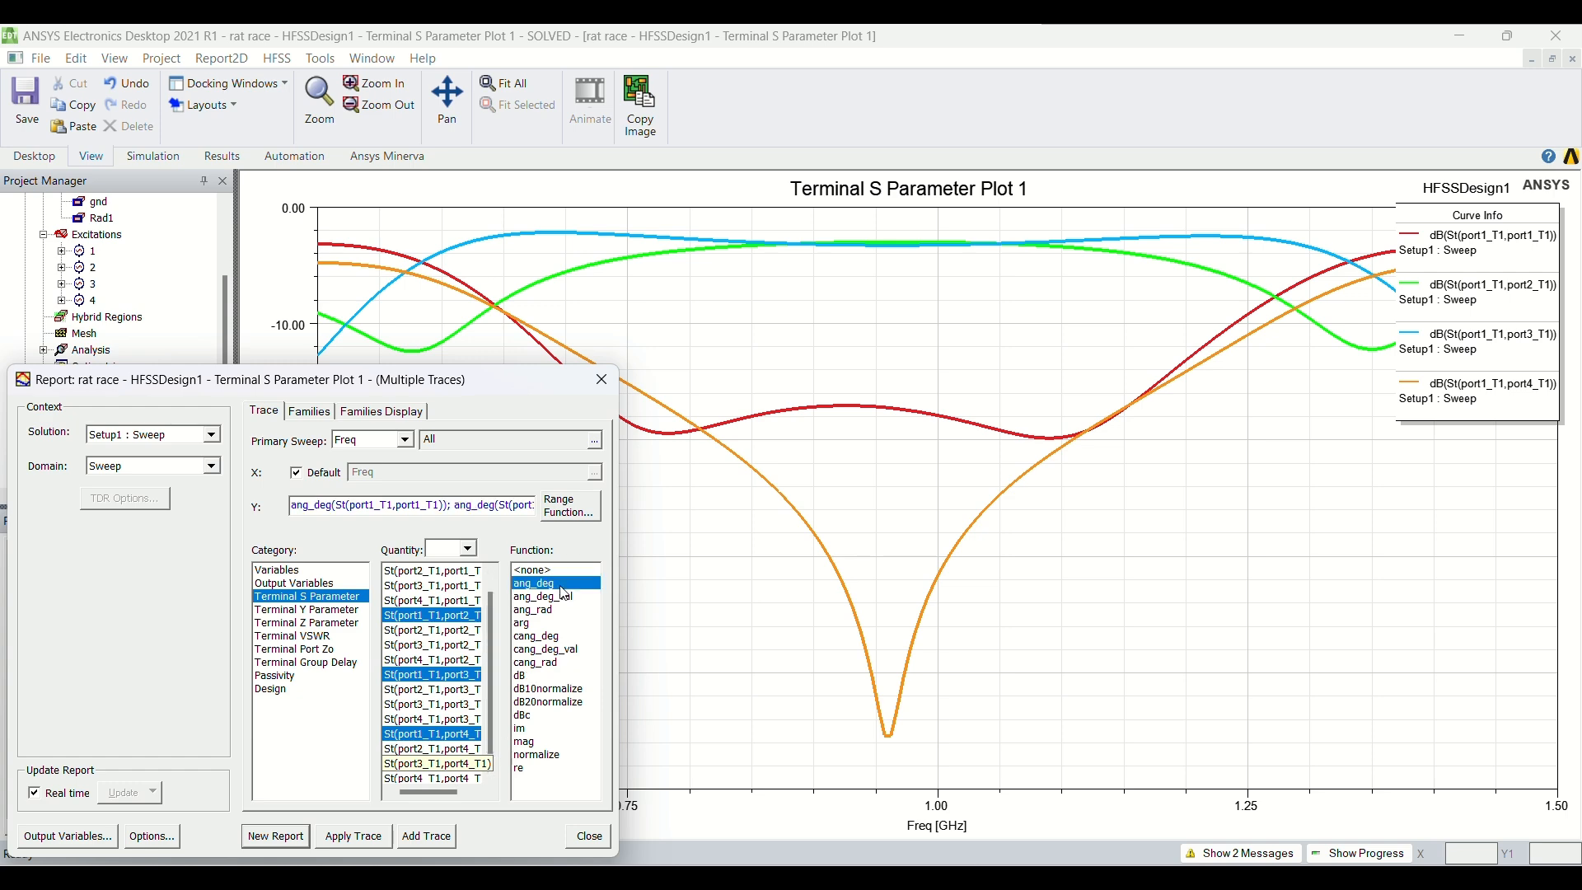
{"action": "left_click", "coordinate": [285, 836]}
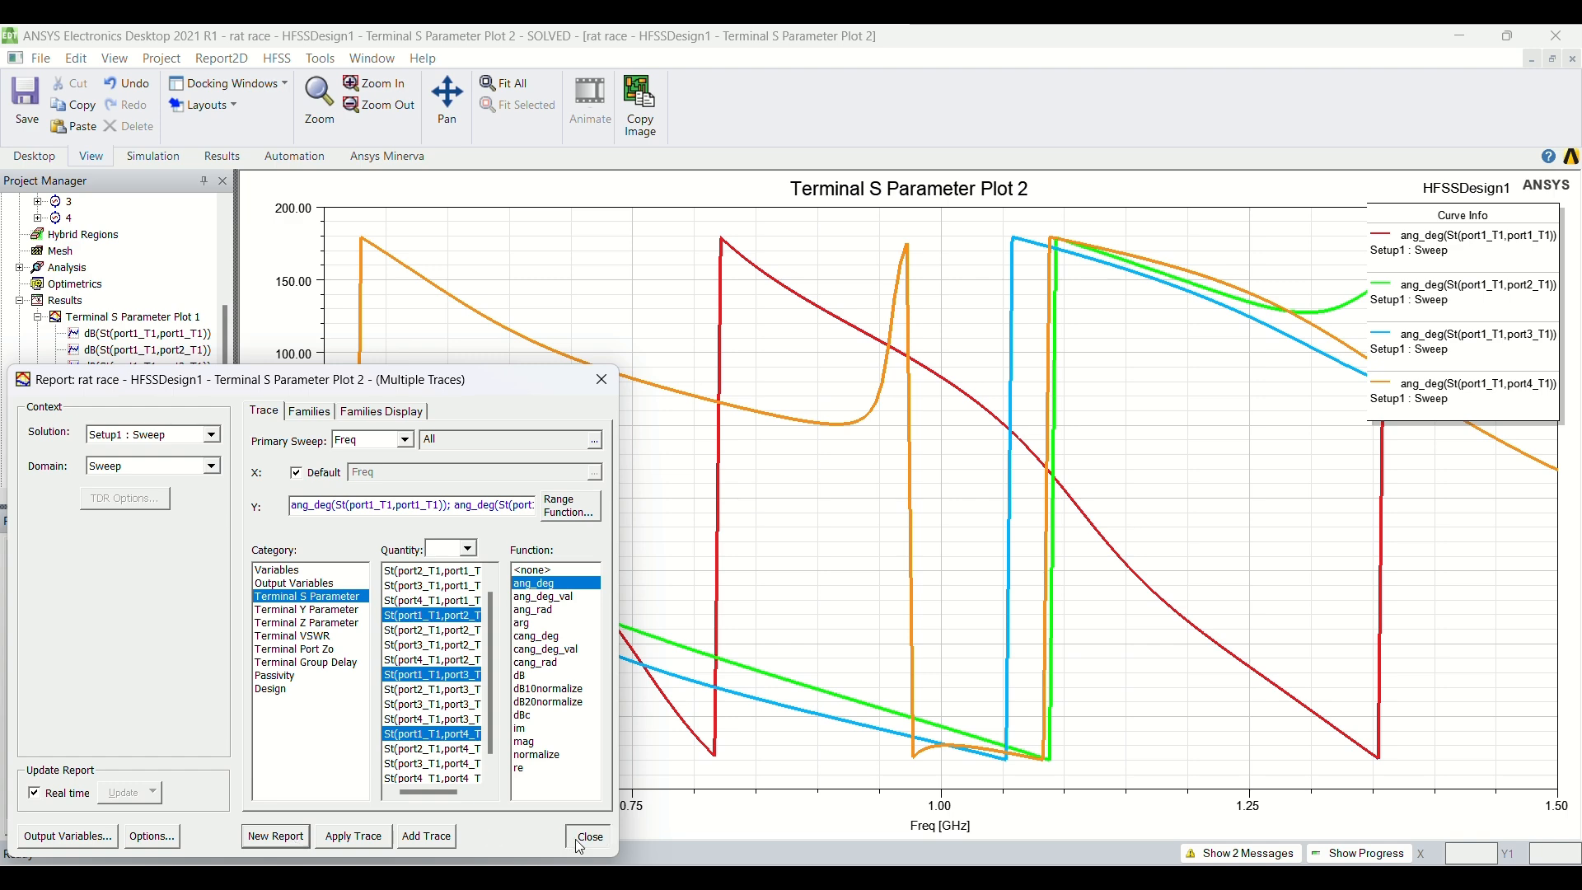
{"action": "left_click", "coordinate": [581, 839]}
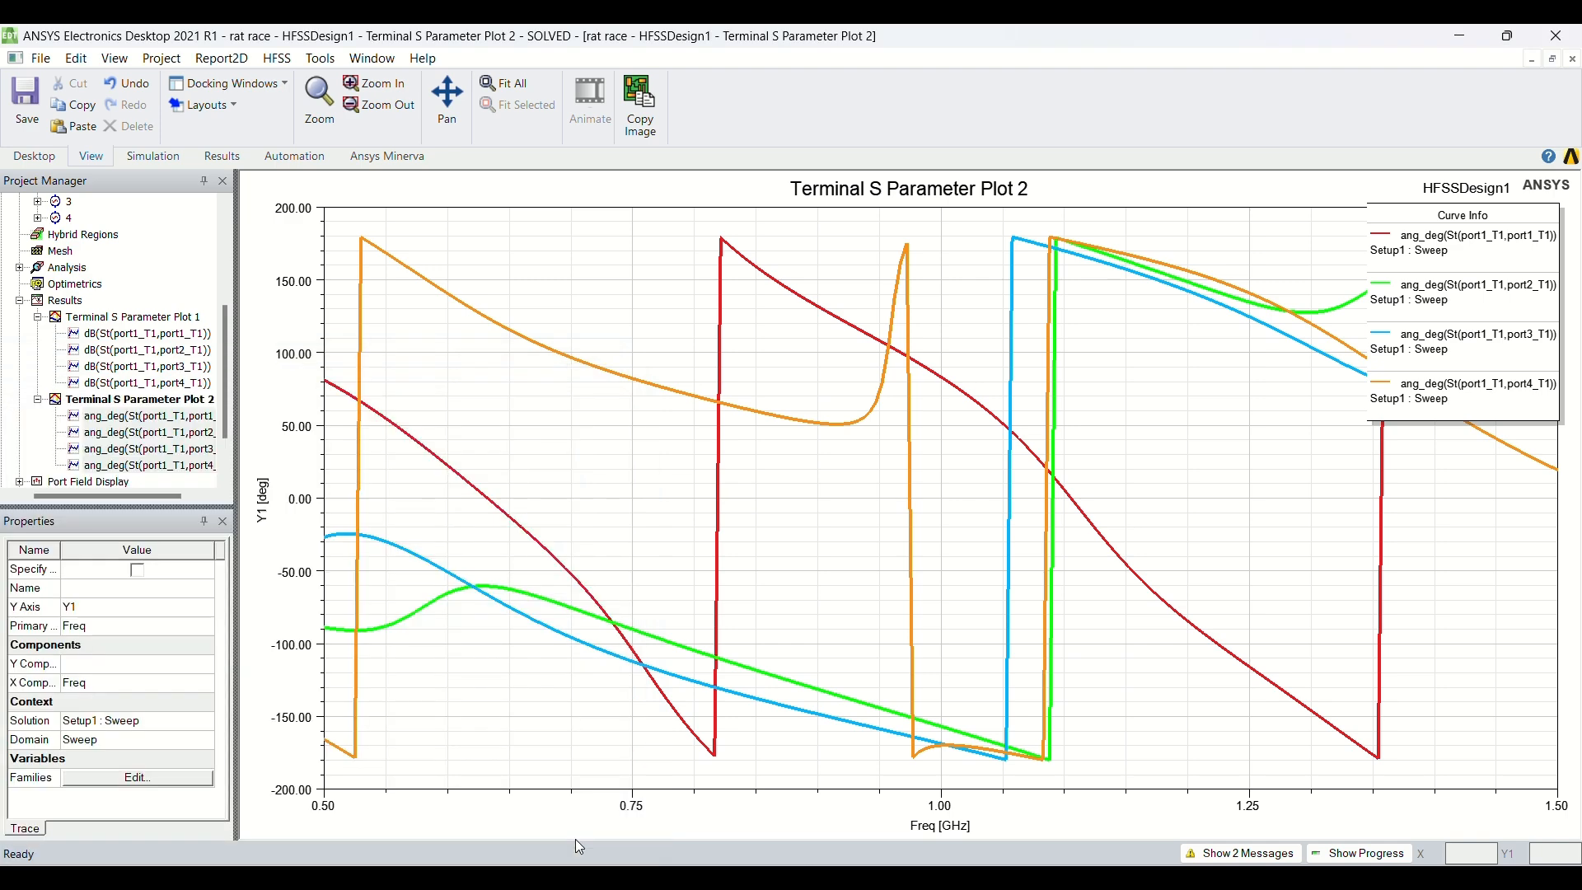